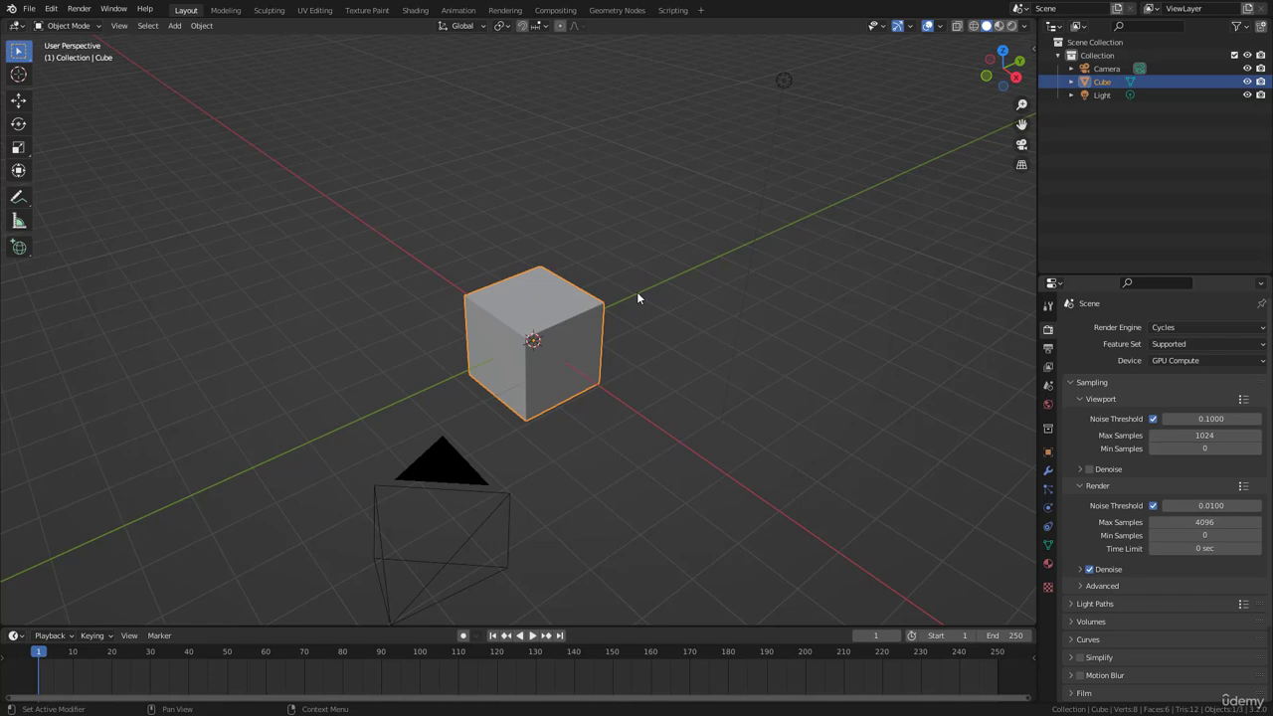
Step: Choose Select Box from the variants of the selection tool
{"action": "scroll", "coordinate": [588, 320], "scroll_direction": "up", "scroll_amount": 4}
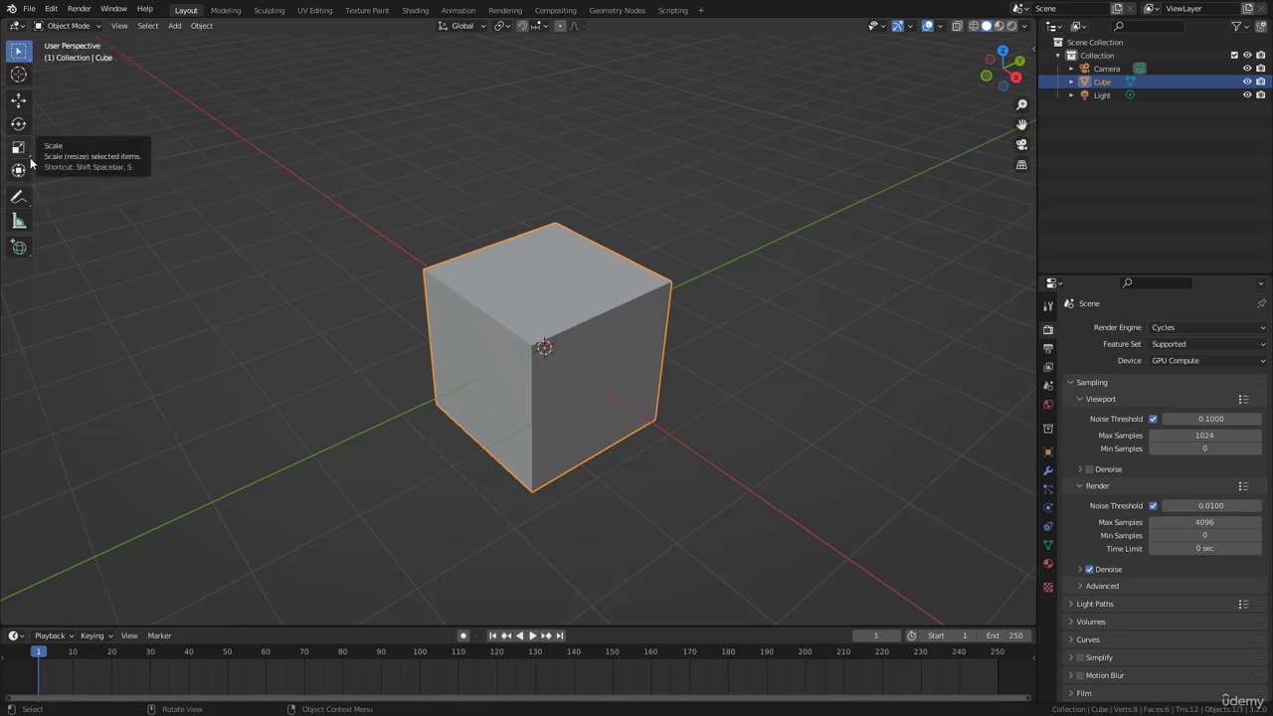
{"action": "left_click", "coordinate": [21, 56]}
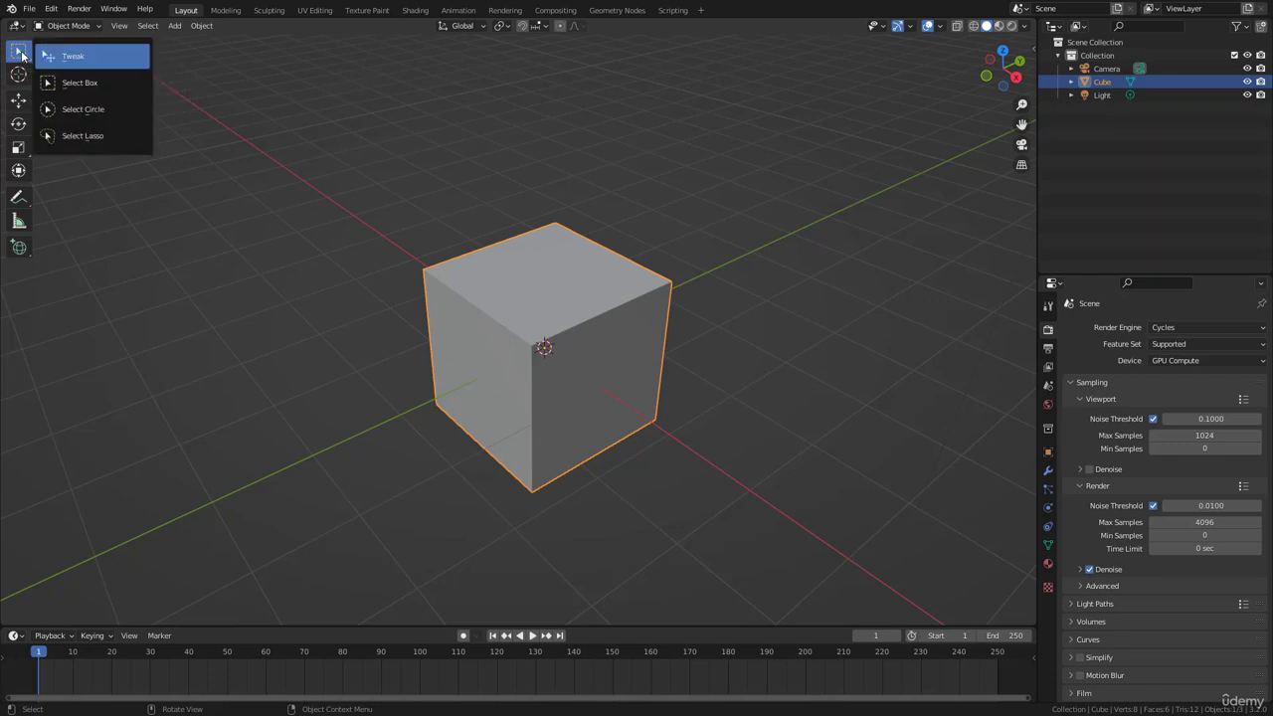
{"action": "left_click", "coordinate": [77, 86]}
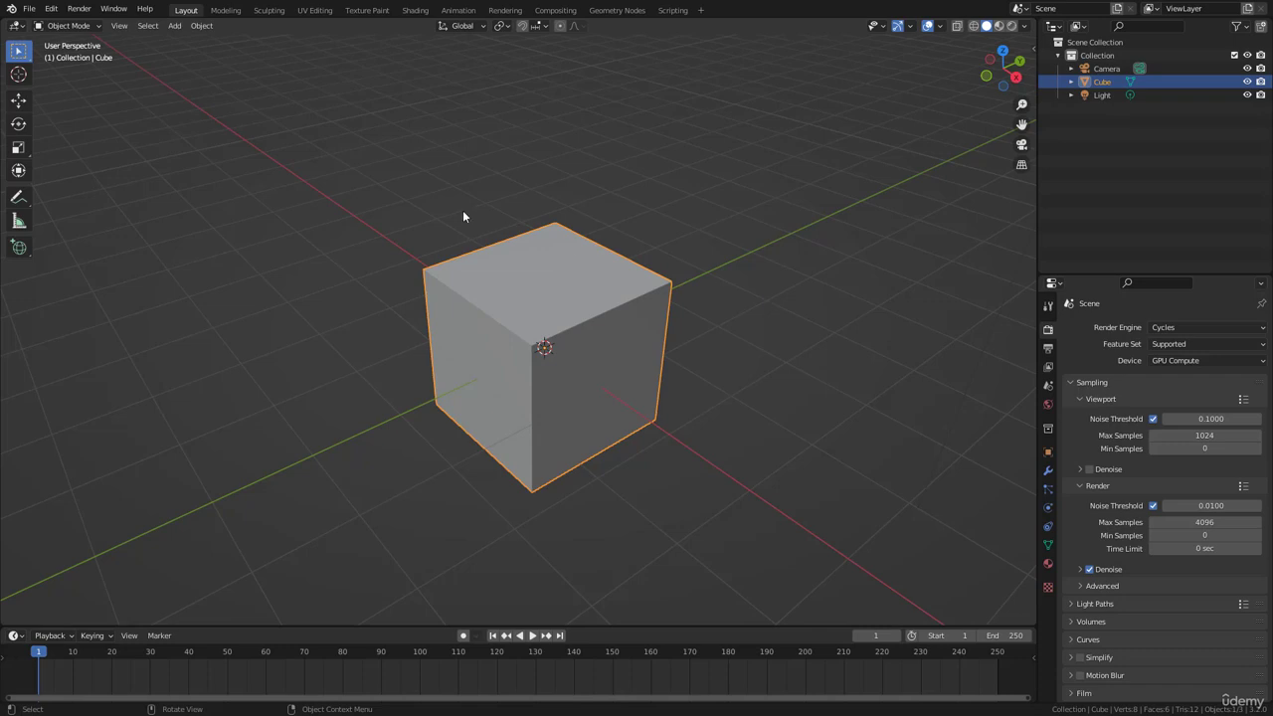
Step: Display the active tool properties and review the settings of Annotate, Measure, Add UV Sphere, Scale and Move, finishing on Select Box
{"action": "left_click", "coordinate": [18, 197]}
{"action": "left_click", "coordinate": [1047, 305]}
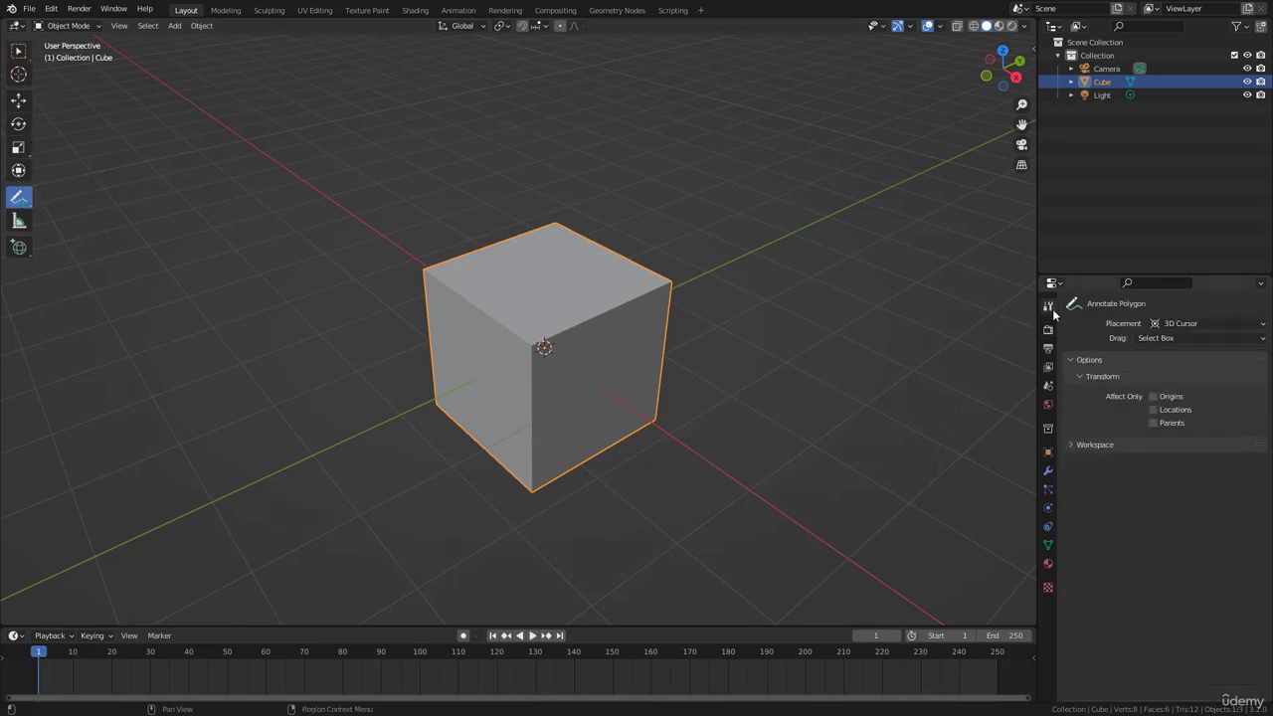
{"action": "left_click", "coordinate": [17, 221]}
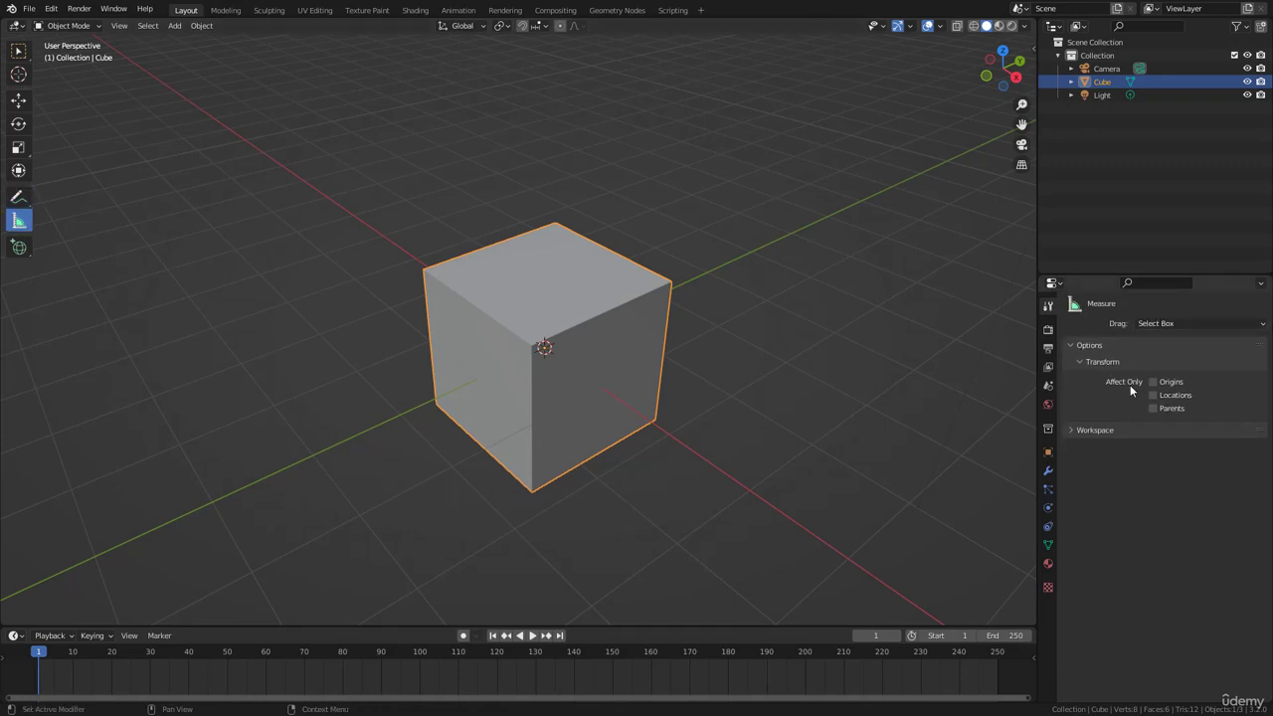
{"action": "left_click", "coordinate": [18, 246]}
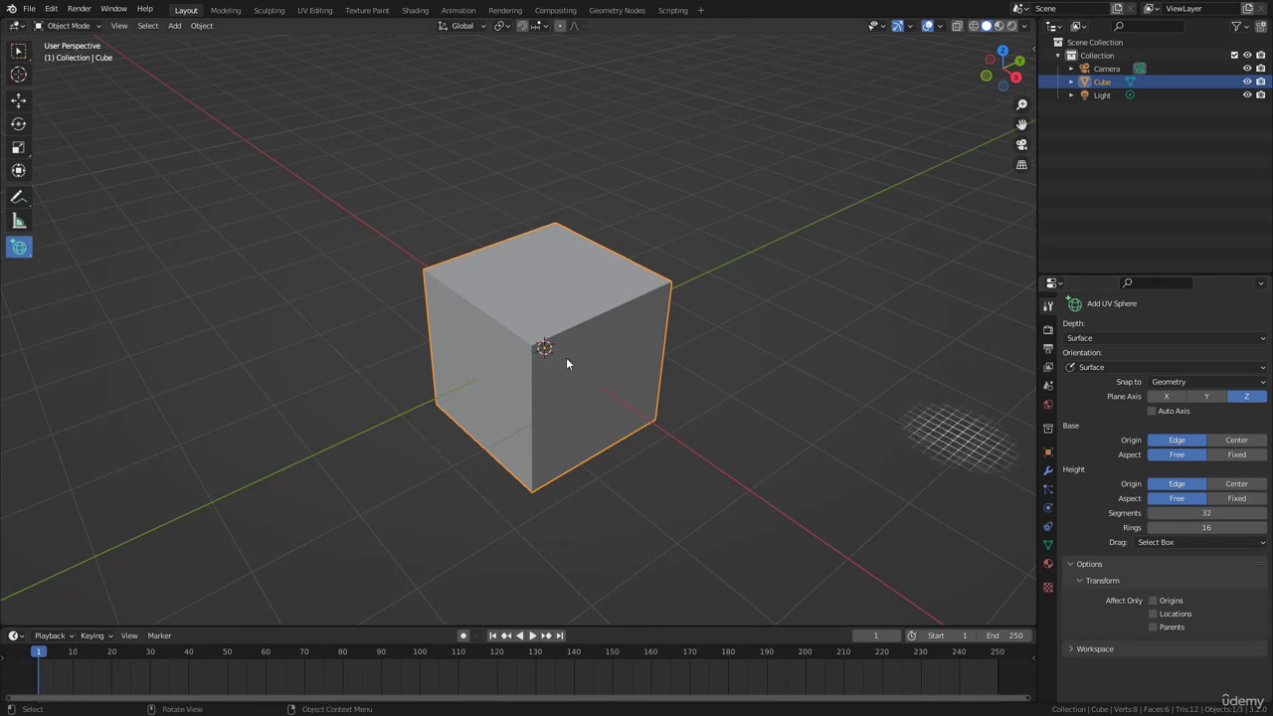
{"action": "left_click", "coordinate": [18, 197]}
{"action": "left_click", "coordinate": [18, 147]}
{"action": "left_click", "coordinate": [18, 101]}
{"action": "left_click", "coordinate": [18, 50]}
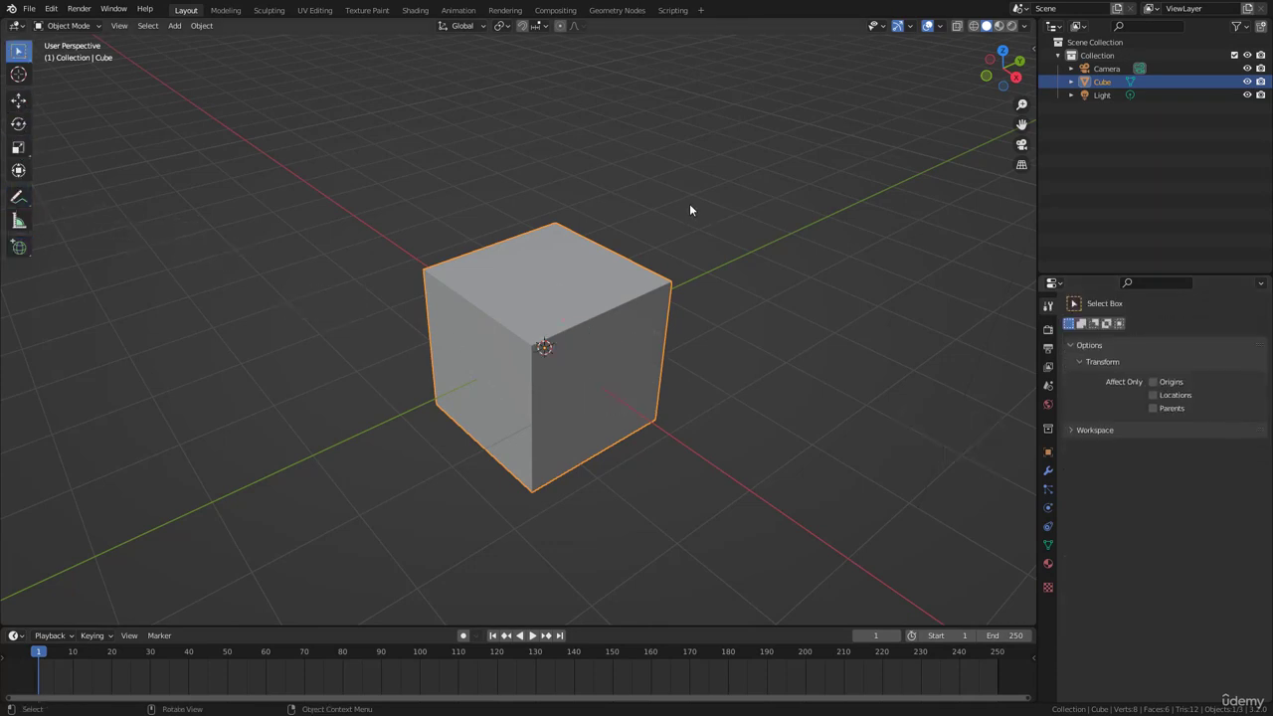
Step: Show the viewport's Tool Settings bar, review it for the Annotate, Transform and Select Box tools, and hide it again
{"action": "left_click", "coordinate": [119, 27]}
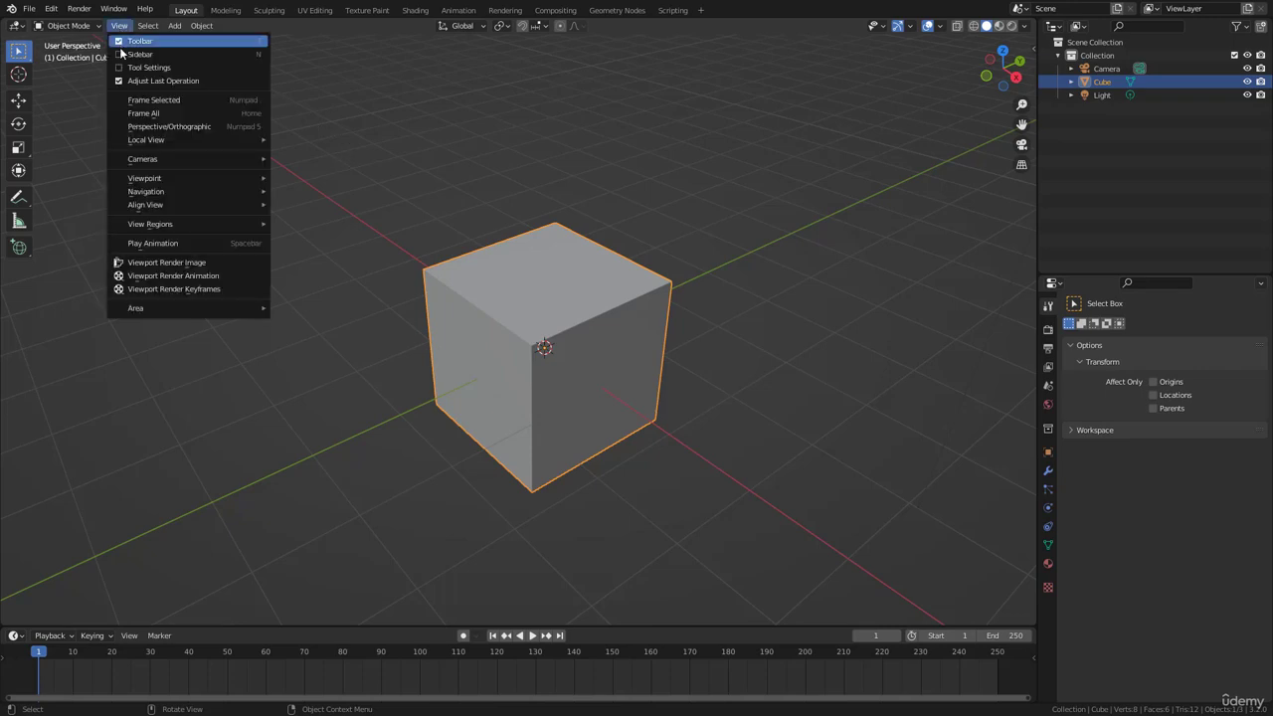
{"action": "left_click", "coordinate": [138, 68]}
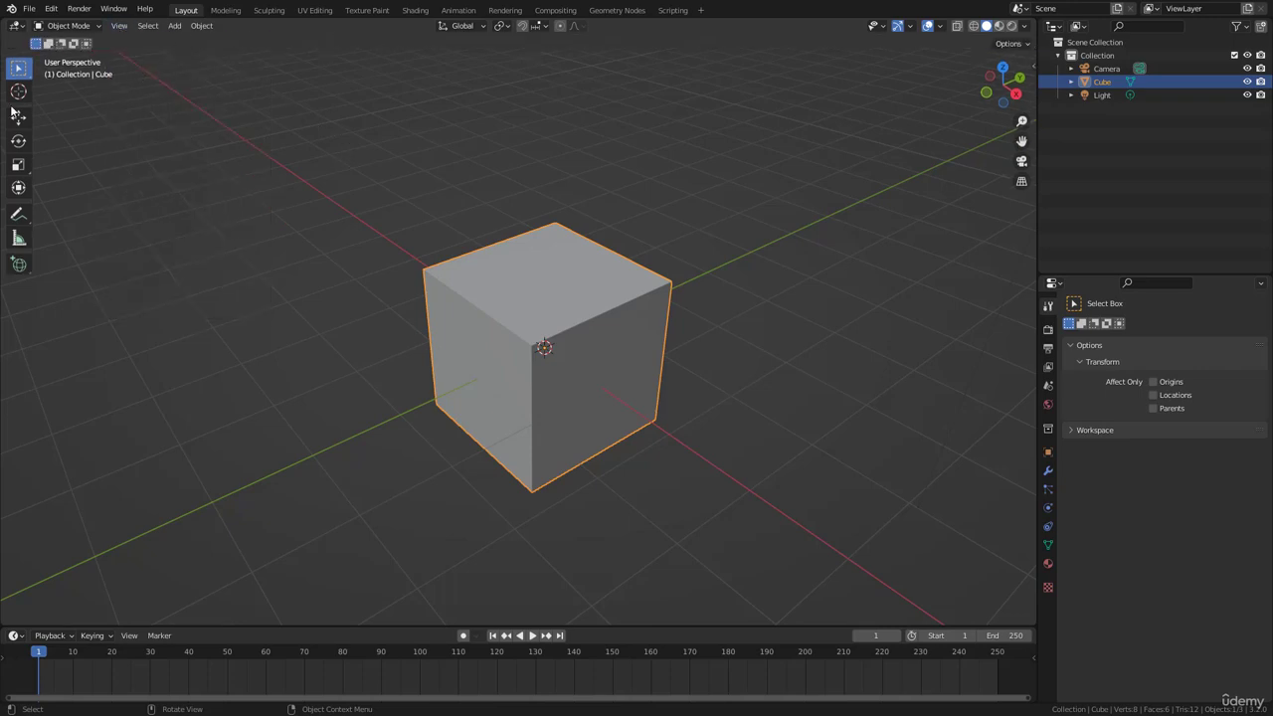
{"action": "left_click", "coordinate": [17, 214]}
{"action": "left_click", "coordinate": [18, 187]}
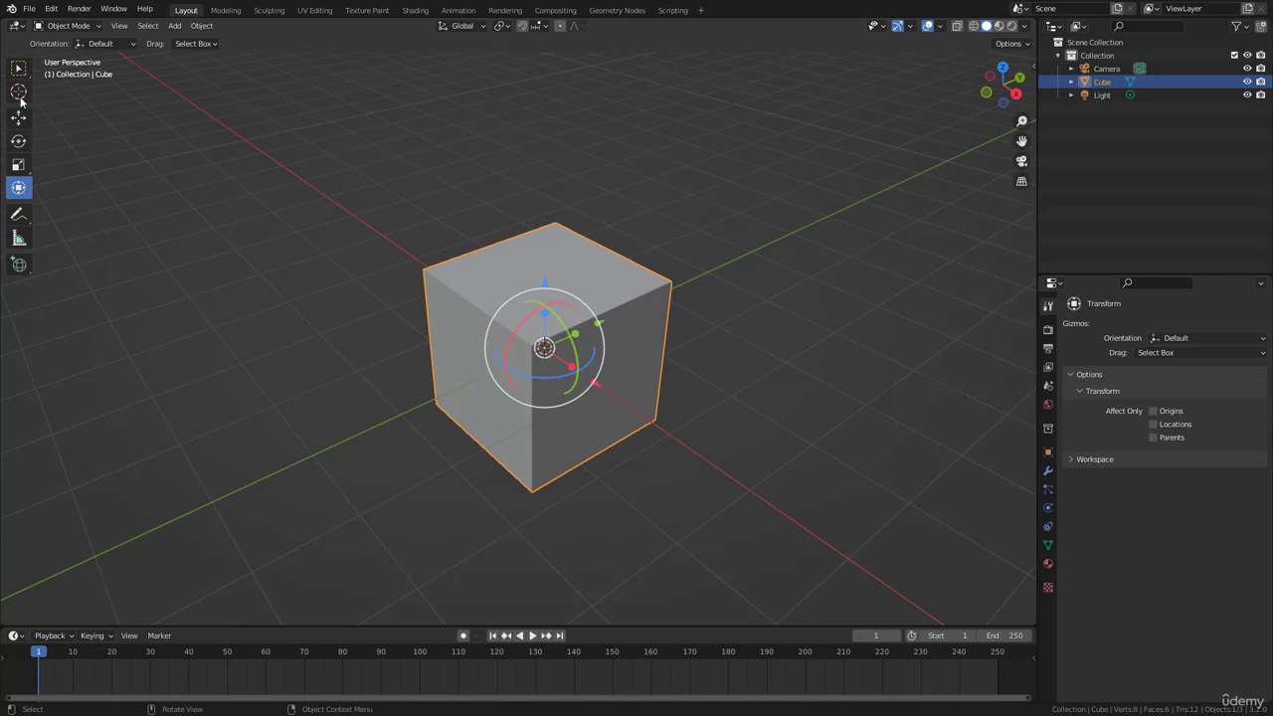
{"action": "left_click", "coordinate": [22, 68]}
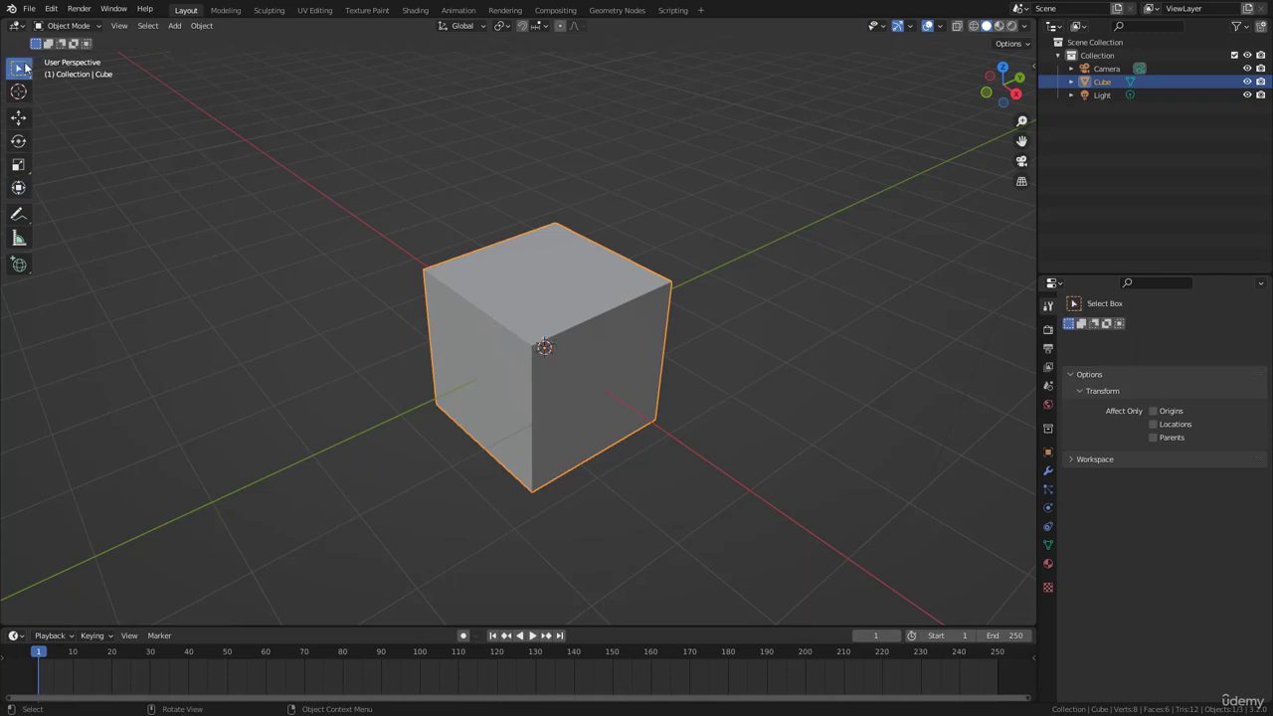
{"action": "left_click", "coordinate": [119, 25]}
{"action": "key", "text": "Escape"}
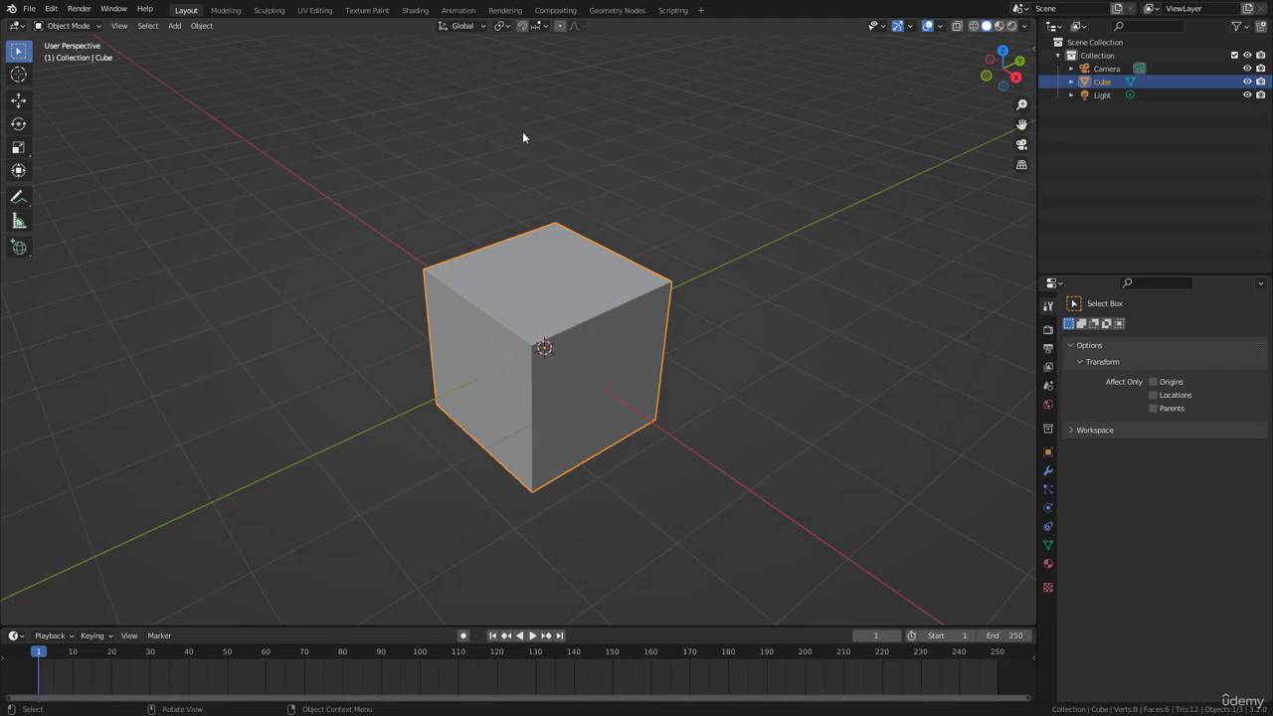
Step: Start the Screencast Keys display from the viewport sidebar and hide the sidebar
{"action": "key", "text": "n"}
{"action": "left_click", "coordinate": [1028, 136]}
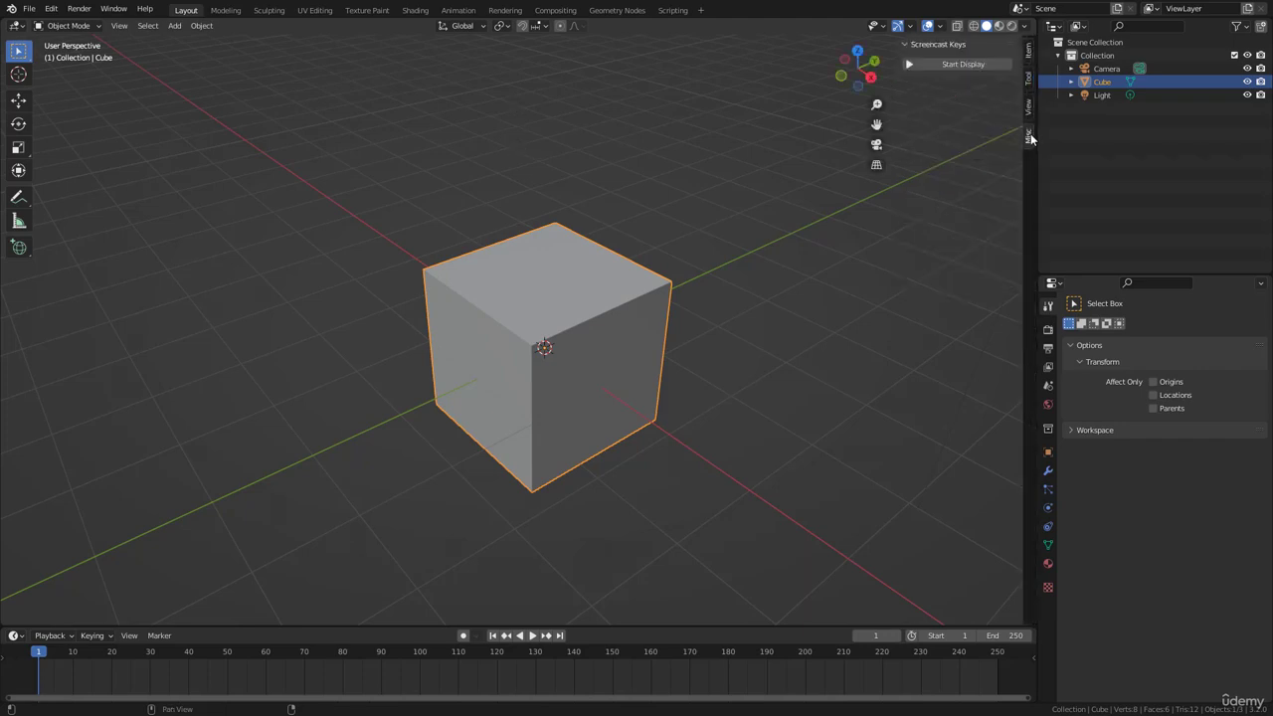
{"action": "left_click", "coordinate": [952, 64]}
{"action": "key", "text": "n"}
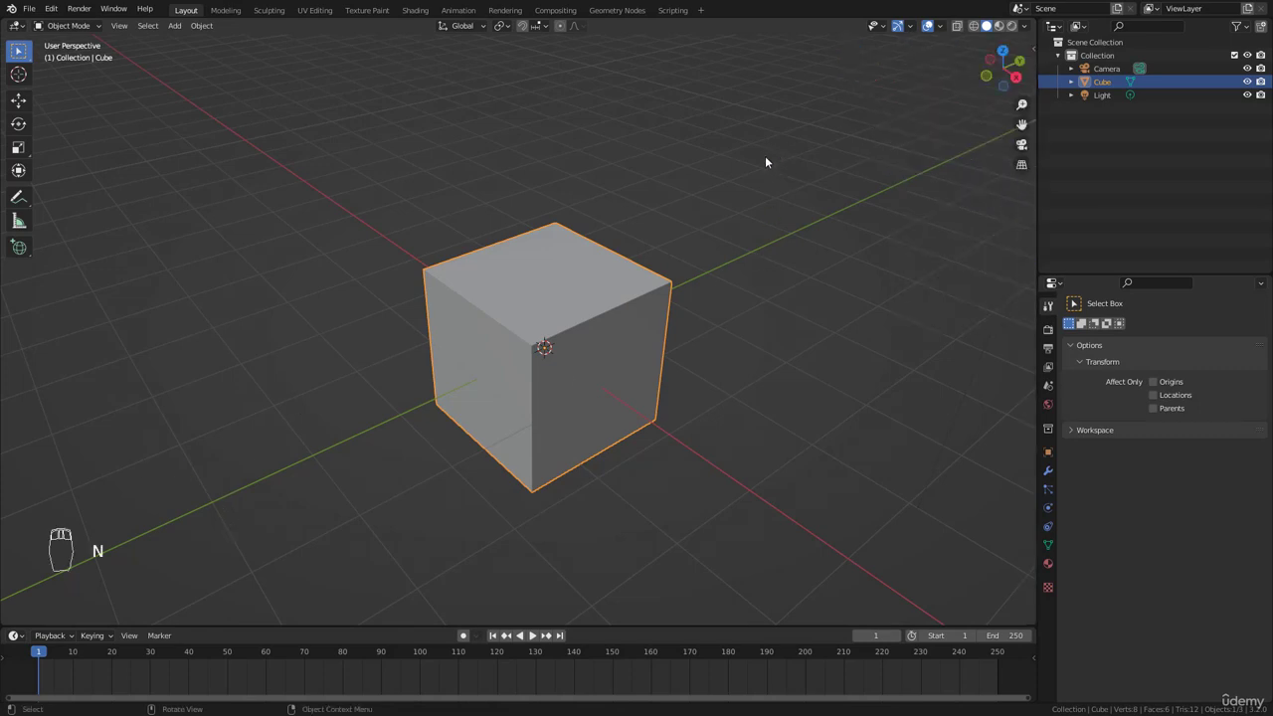
Step: Review the active tool settings in the sidebar for Rotate and Scale, hide the sidebar, and return to Select Box
{"action": "key", "text": "n"}
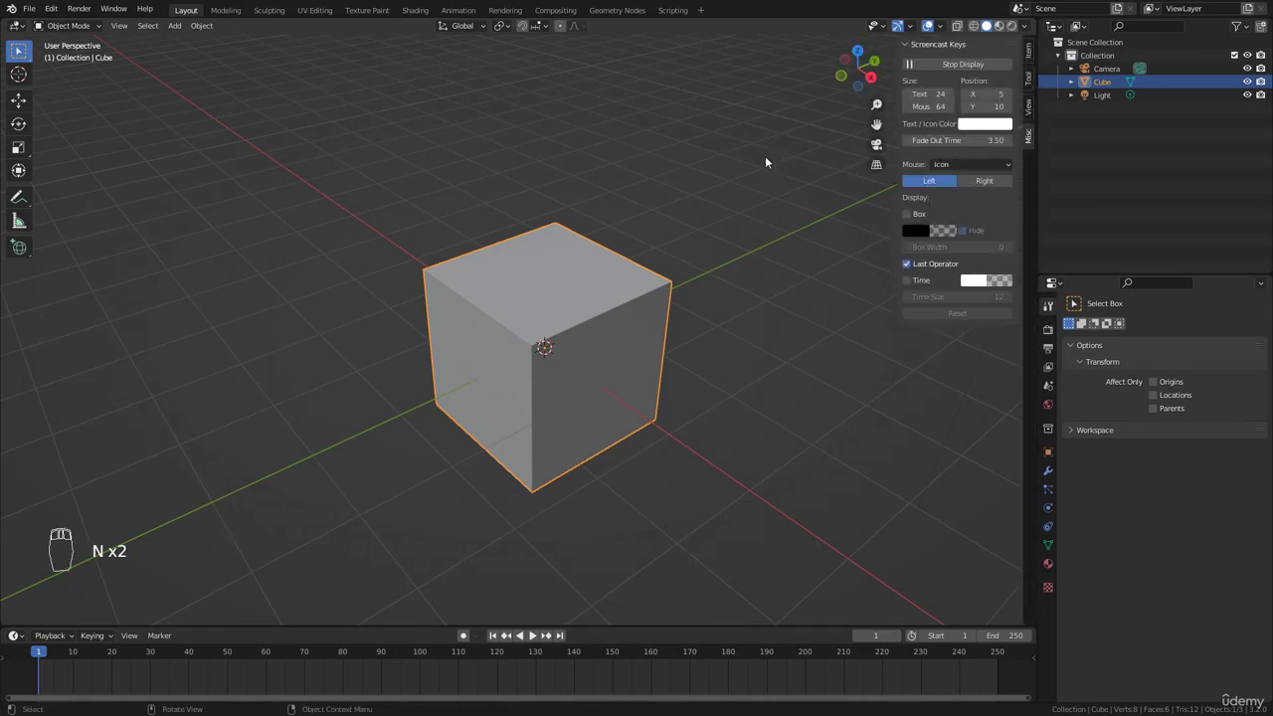
{"action": "left_click", "coordinate": [1028, 80]}
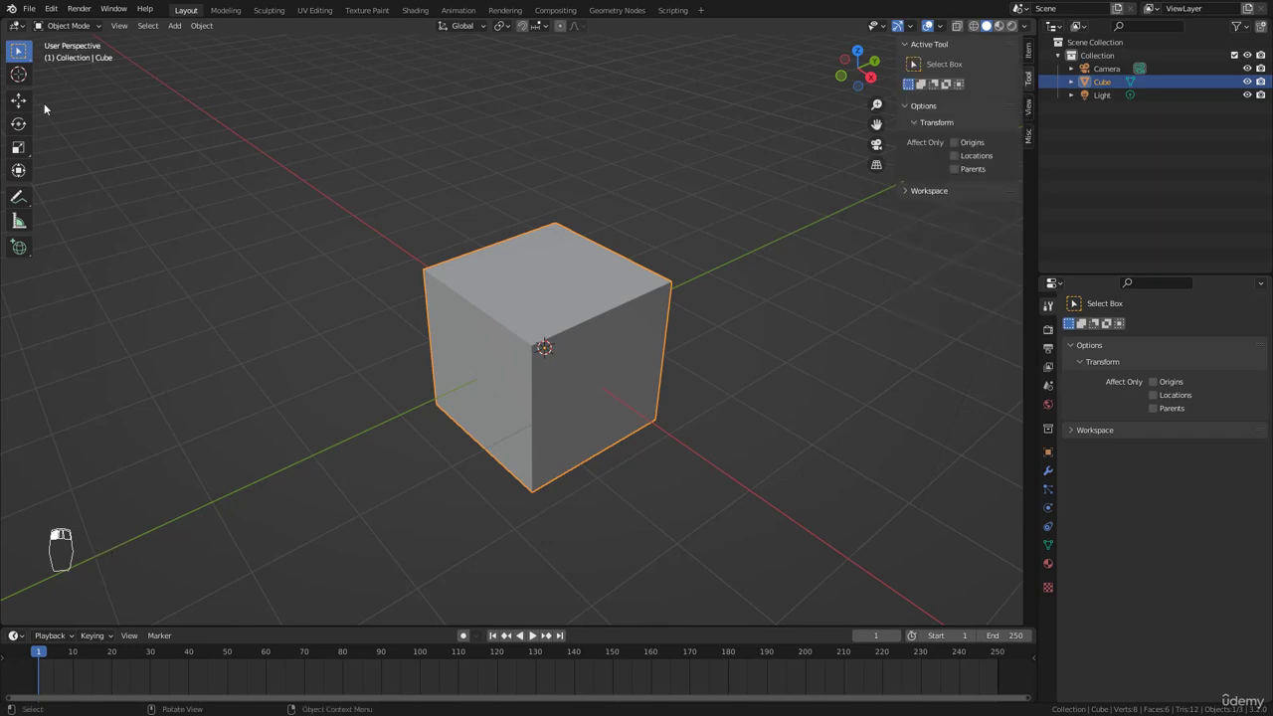
{"action": "left_click", "coordinate": [18, 124]}
{"action": "left_click", "coordinate": [17, 148]}
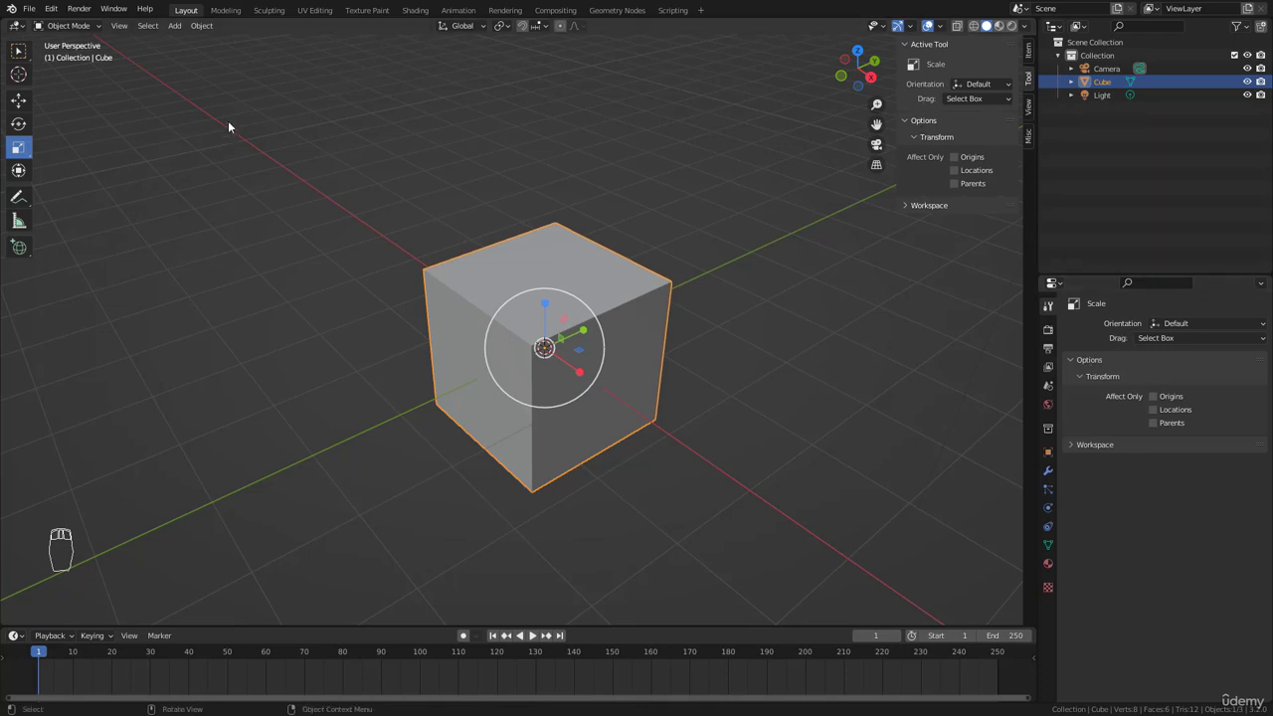
{"action": "left_click", "coordinate": [119, 25]}
{"action": "key", "text": "n"}
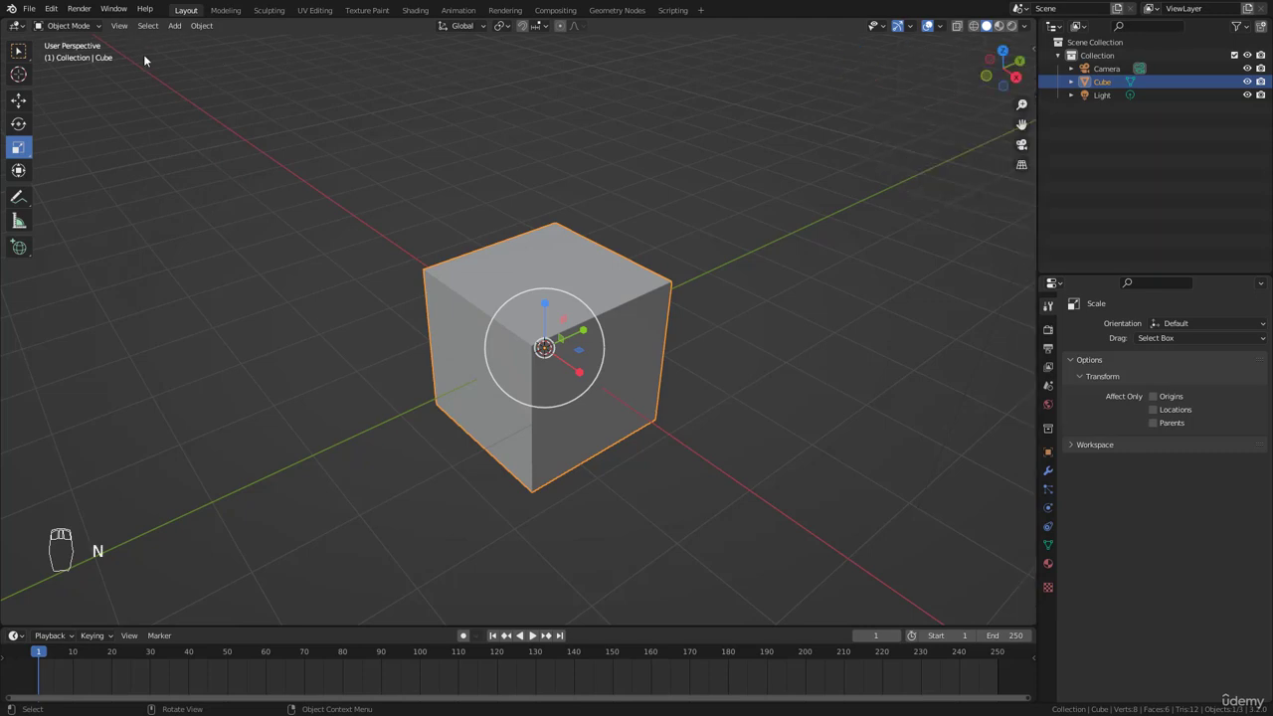
{"action": "left_click", "coordinate": [18, 49]}
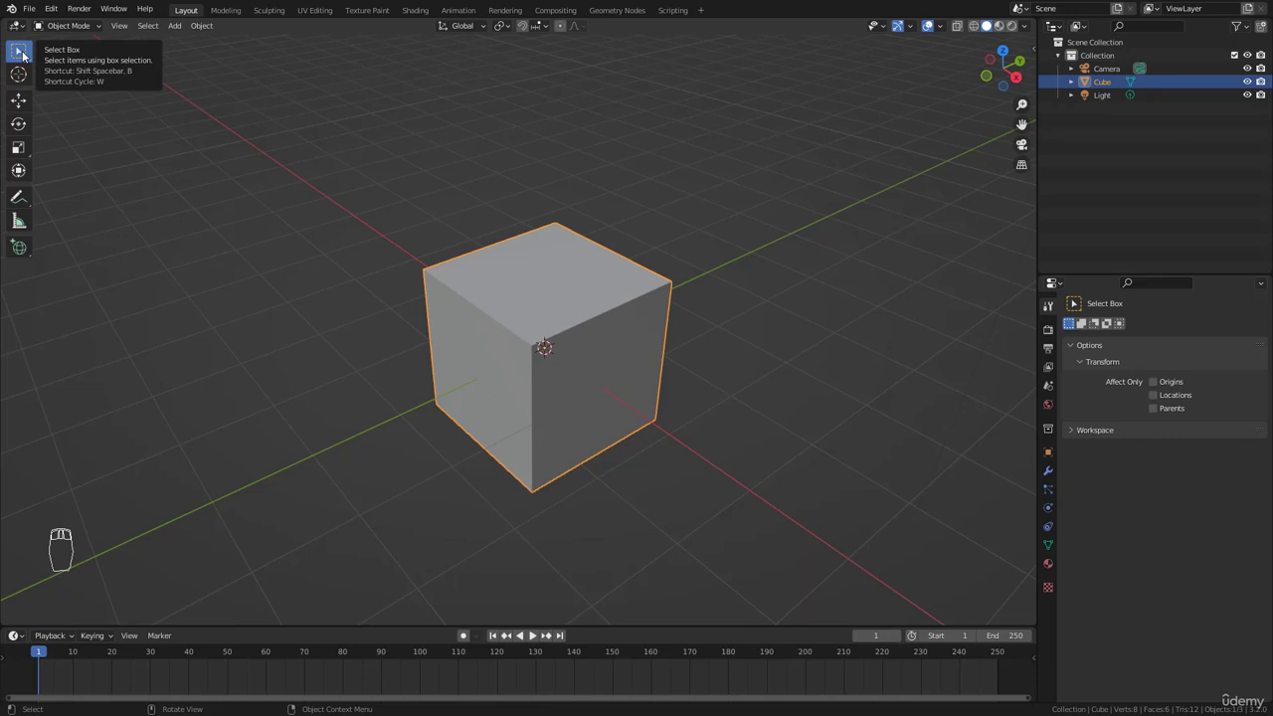
Step: Practise box-selecting the cube with the light and the light with the camera, ending with only the cube selected
{"action": "scroll", "coordinate": [477, 196], "scroll_direction": "down", "scroll_amount": 3}
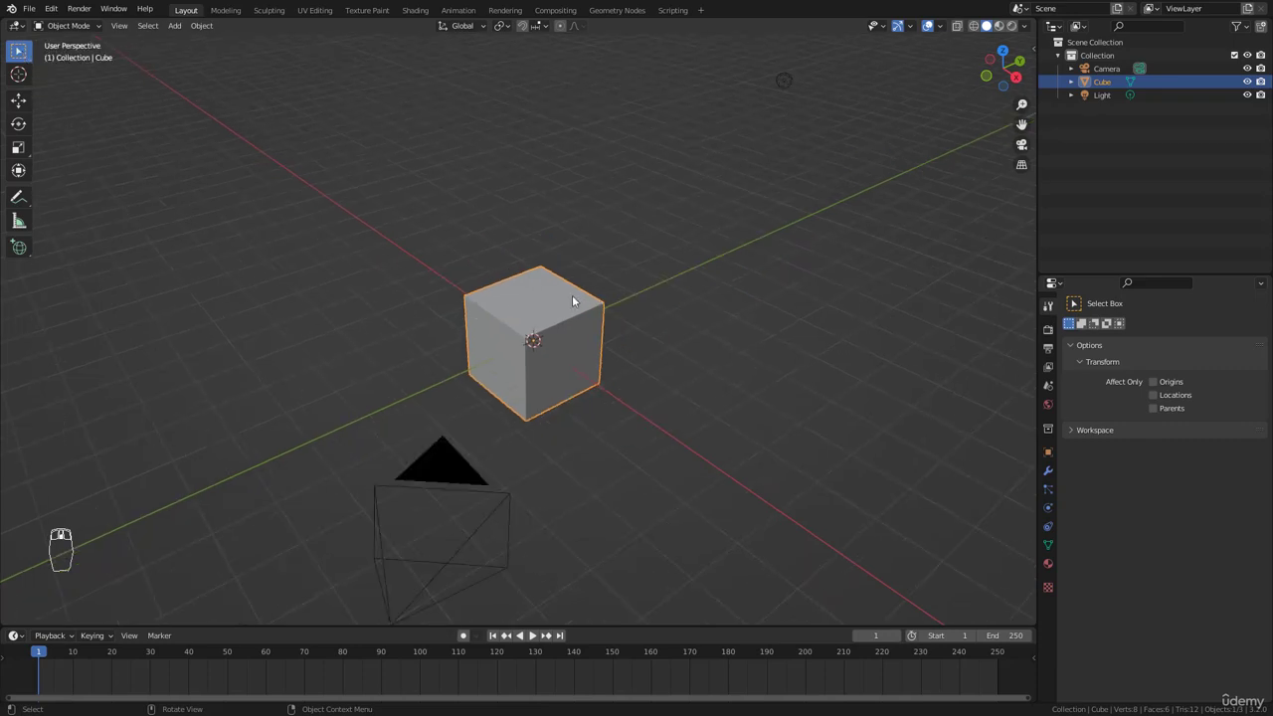
{"action": "middle_click_drag", "start_coordinate": [576, 295], "coordinate": [507, 252]}
{"action": "left_click_drag", "start_coordinate": [391, 139], "coordinate": [640, 422]}
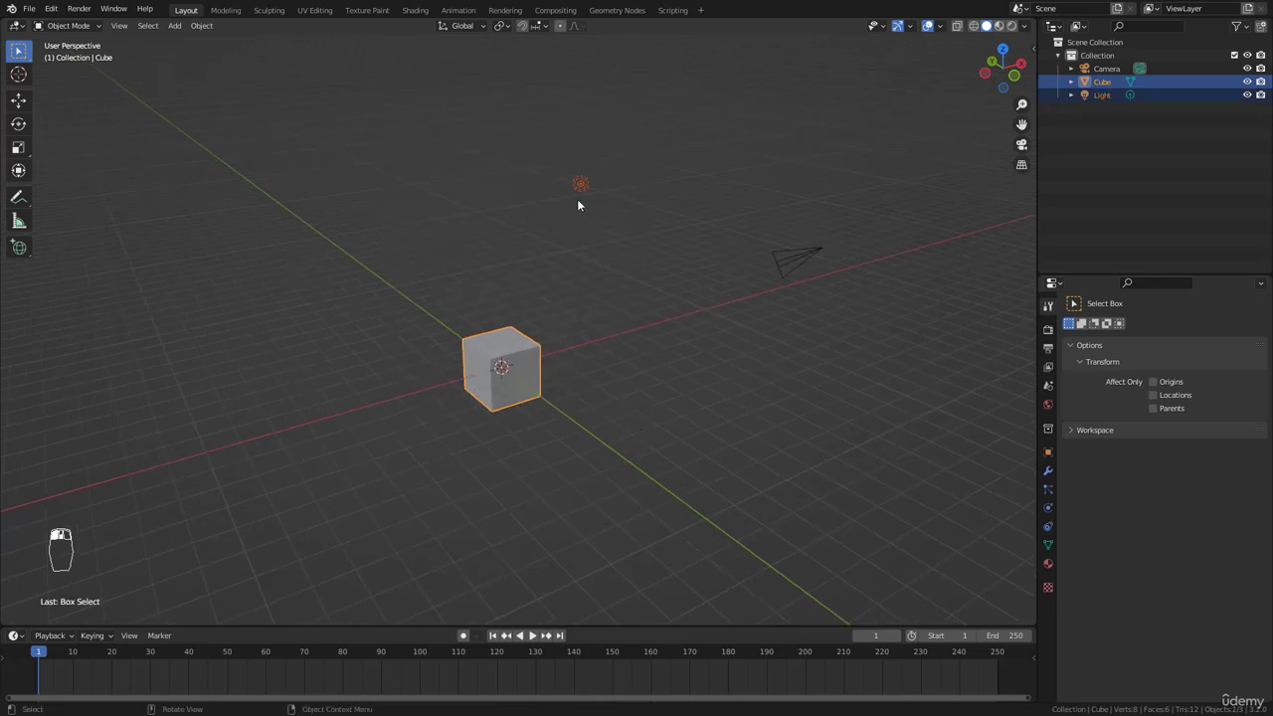
{"action": "left_click_drag", "start_coordinate": [543, 123], "coordinate": [833, 310]}
{"action": "left_click", "coordinate": [812, 264]}
{"action": "left_click_drag", "start_coordinate": [524, 148], "coordinate": [846, 347]}
{"action": "left_click", "coordinate": [509, 341]}
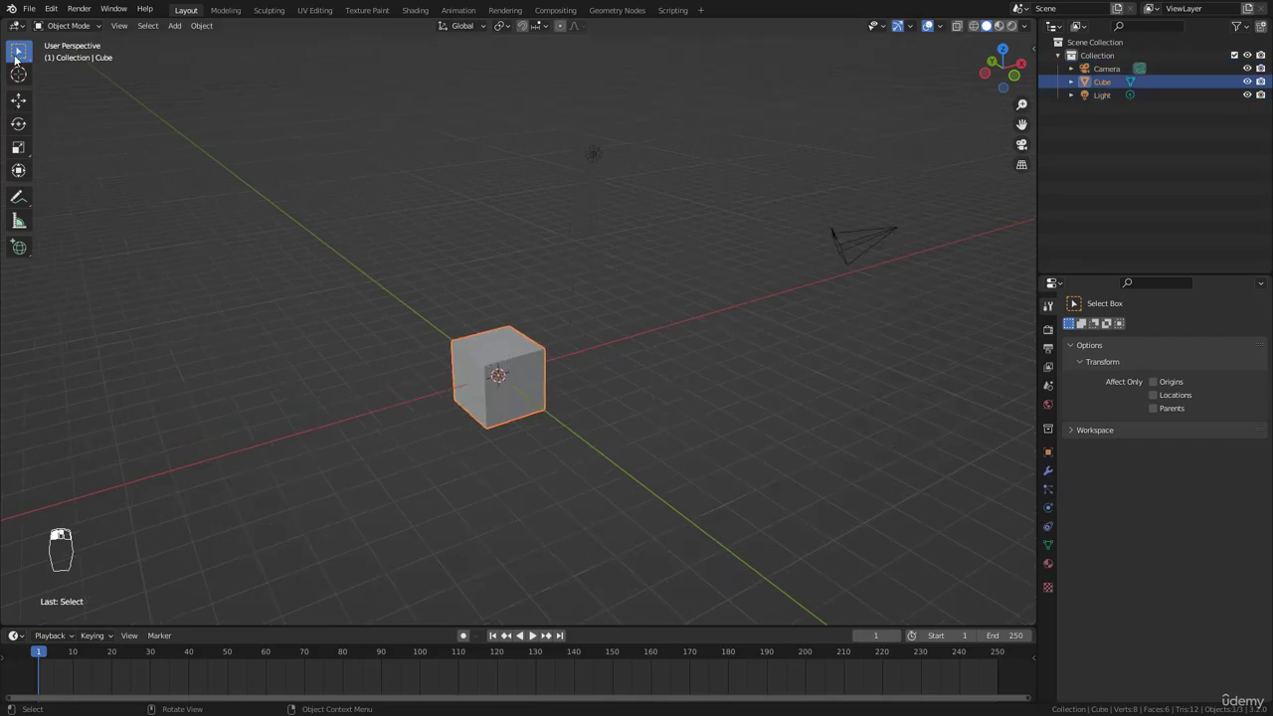
Step: Move the camera, light and cube freehand with the Tweak tool, and clear the cube's location to return it to the origin
{"action": "left_click", "coordinate": [16, 57]}
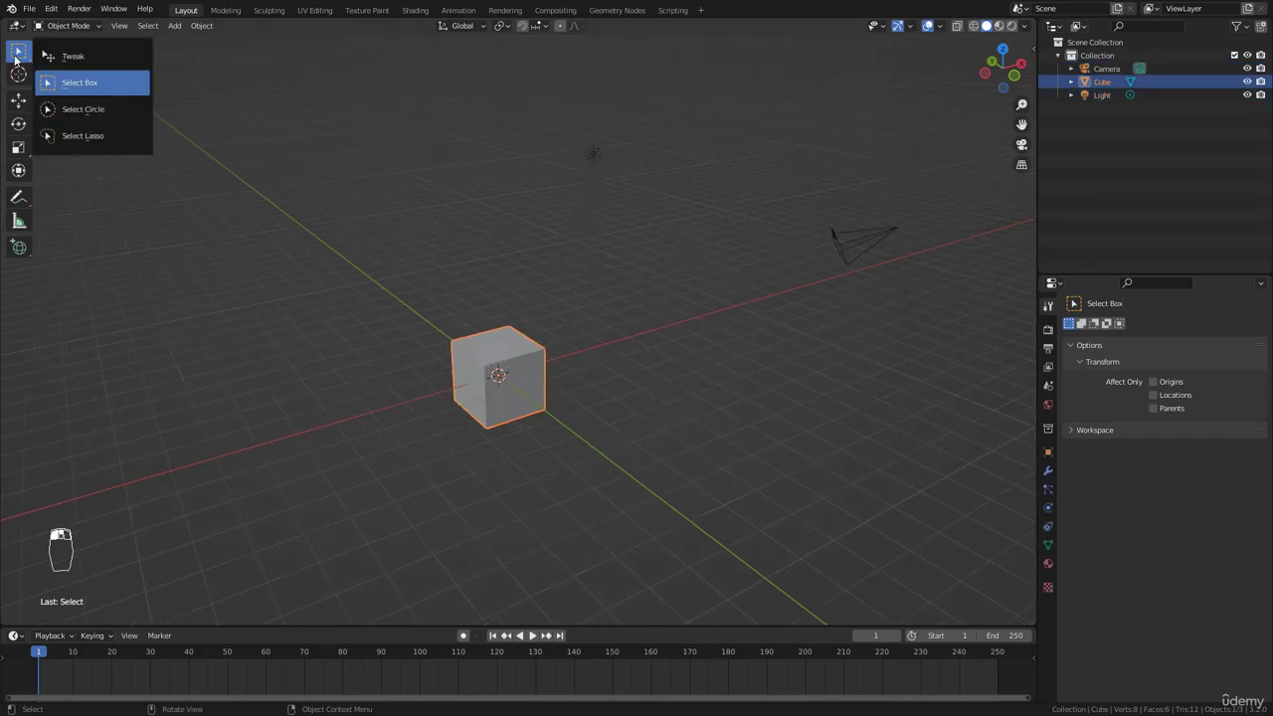
{"action": "left_click", "coordinate": [68, 60]}
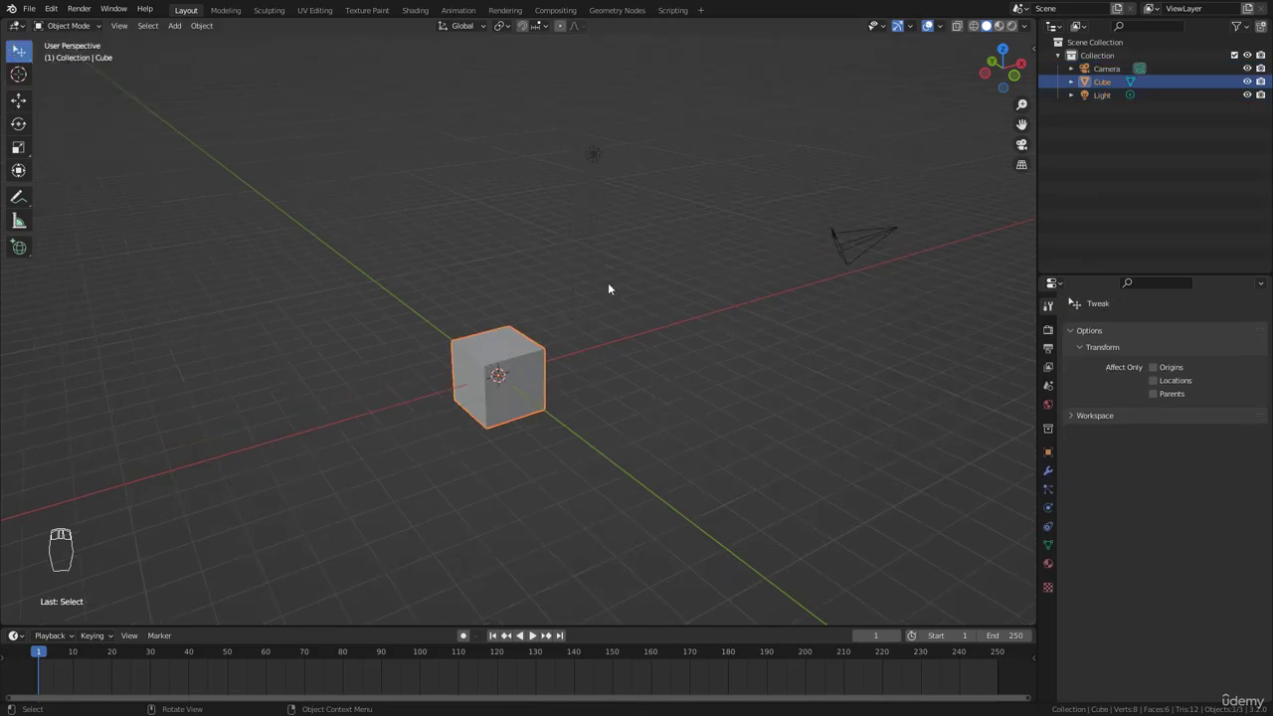
{"action": "left_click", "coordinate": [868, 239]}
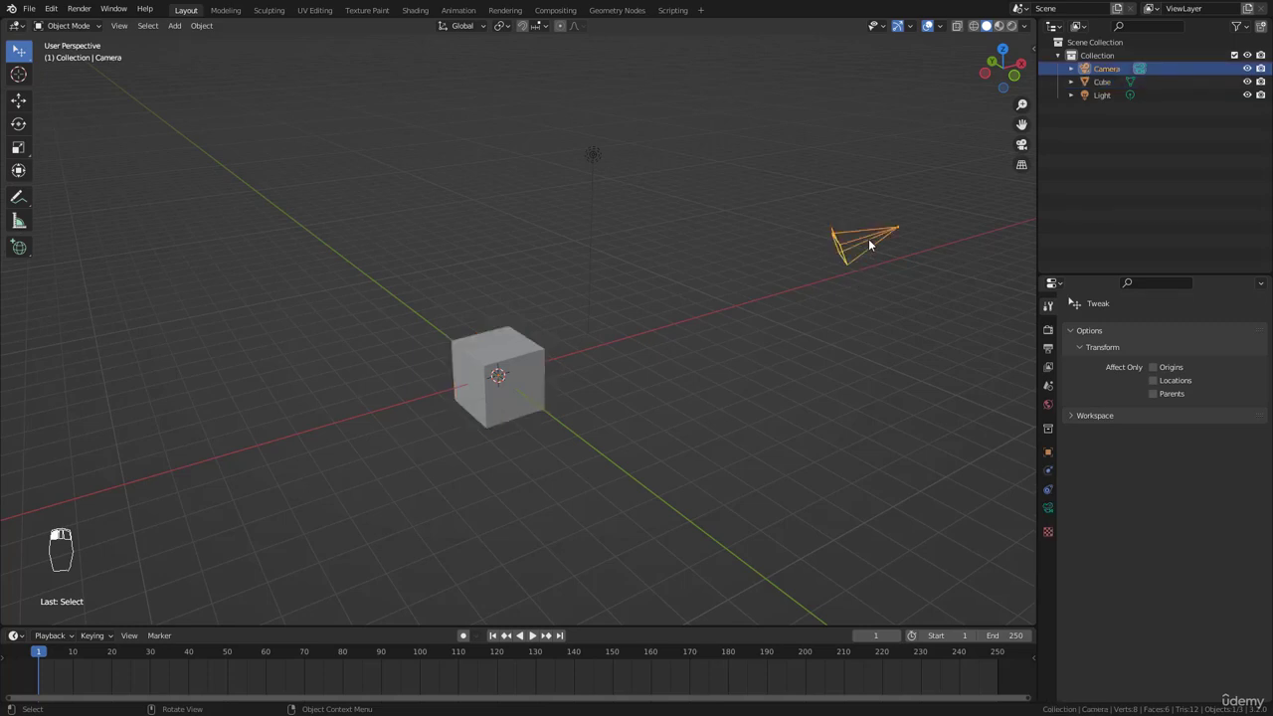
{"action": "left_click_drag", "start_coordinate": [868, 238], "coordinate": [681, 285]}
{"action": "left_click_drag", "start_coordinate": [593, 156], "coordinate": [471, 204]}
{"action": "left_click_drag", "start_coordinate": [506, 384], "coordinate": [545, 258]}
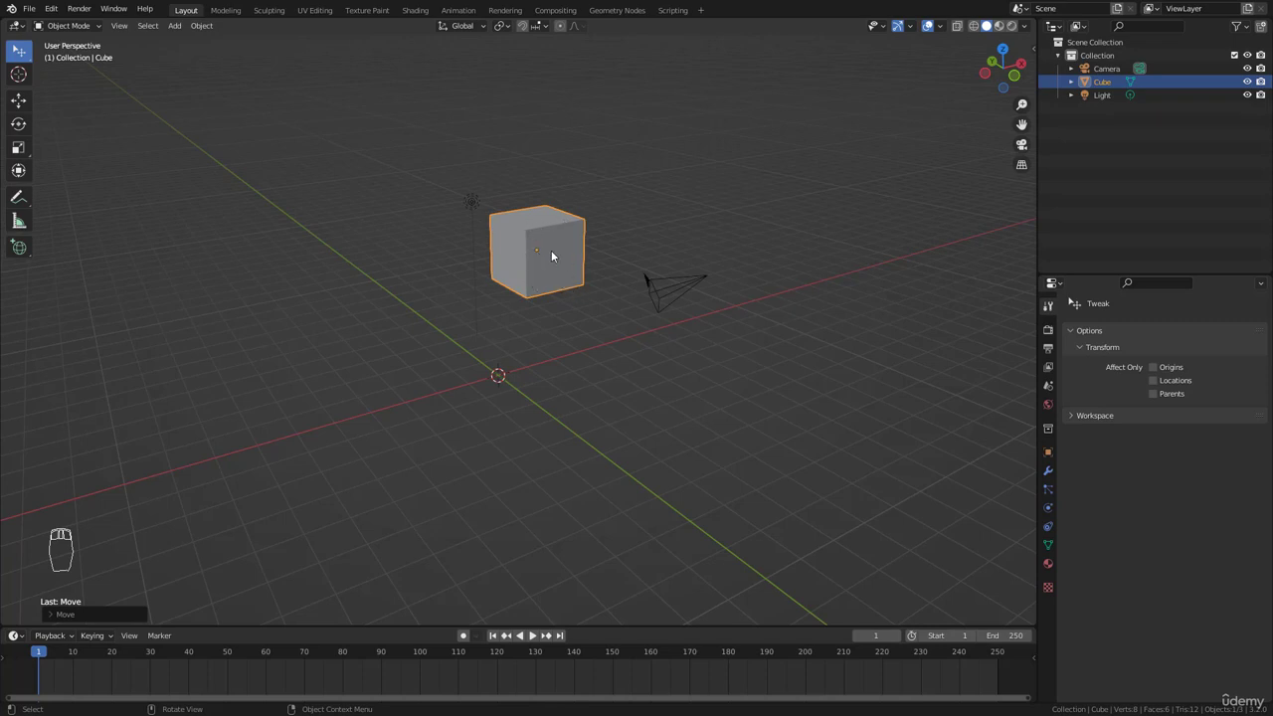
{"action": "key", "text": "alt+g"}
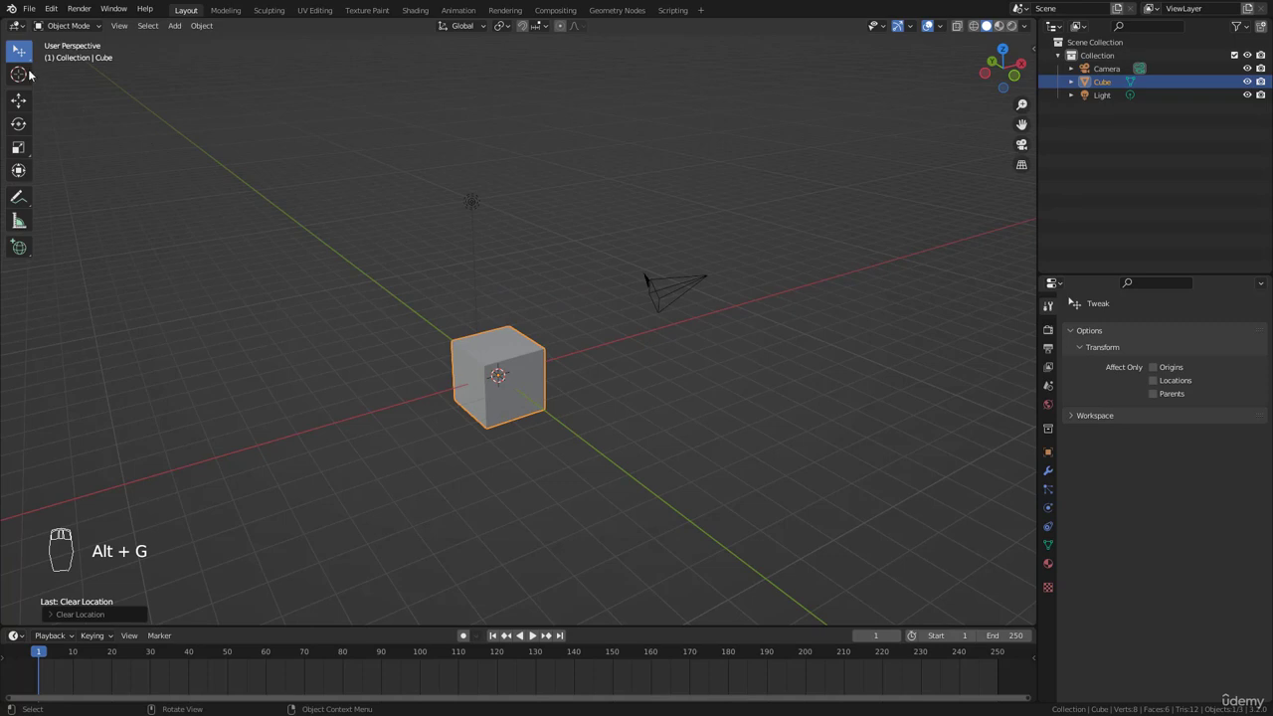
Step: Select the light and the camera using the Select Circle tool, and deselect everything
{"action": "left_click_drag", "start_coordinate": [17, 46], "coordinate": [69, 108]}
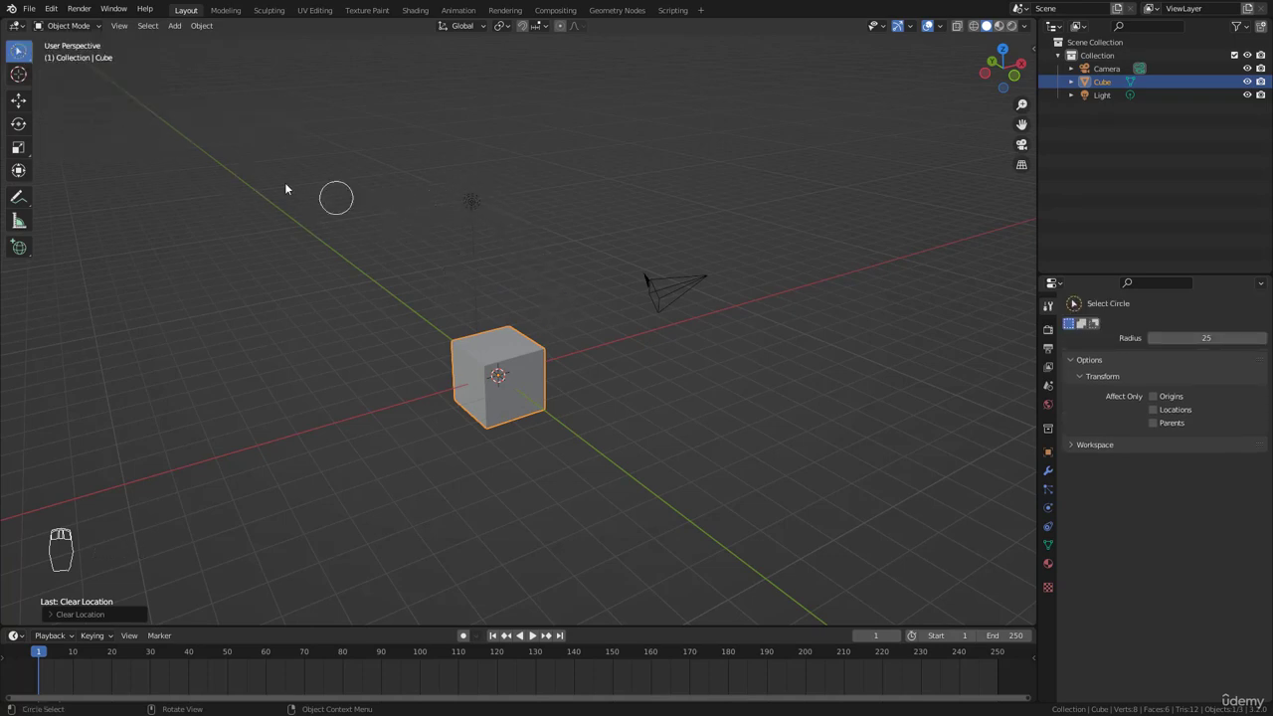
{"action": "mouse_move", "coordinate": [27, 54]}
{"action": "left_mouse_down"}
{"action": "mouse_move", "coordinate": [45, 82]}
{"action": "mouse_move", "coordinate": [10, 55]}
{"action": "left_mouse_up"}
{"action": "left_click_drag", "start_coordinate": [469, 204], "coordinate": [562, 241]}
{"action": "mouse_move", "coordinate": [685, 305]}
{"action": "left_mouse_down"}
{"action": "mouse_move", "coordinate": [702, 262]}
{"action": "mouse_move", "coordinate": [616, 287]}
{"action": "left_mouse_up"}
{"action": "left_click", "coordinate": [447, 221]}
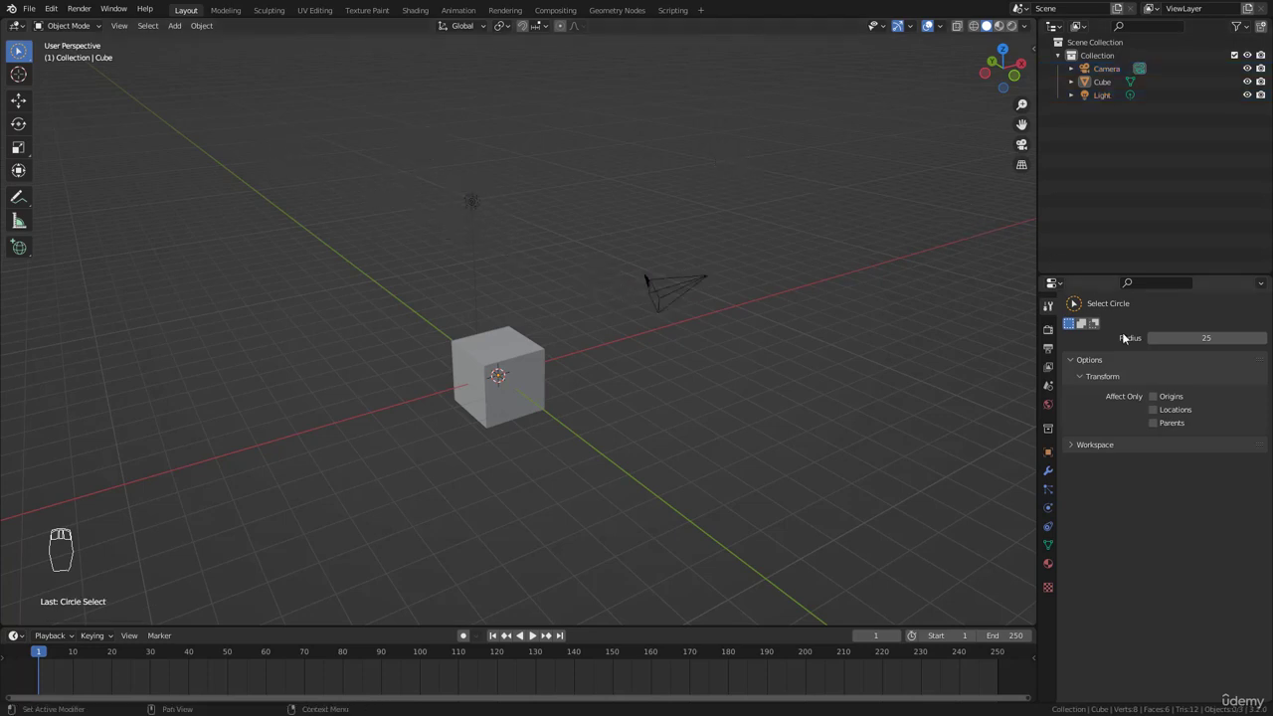
Step: Circle-select the light, camera and cube with the radius enlarged to 161, and reduce the radius to 16
{"action": "left_click_drag", "start_coordinate": [1160, 340], "coordinate": [1223, 340]}
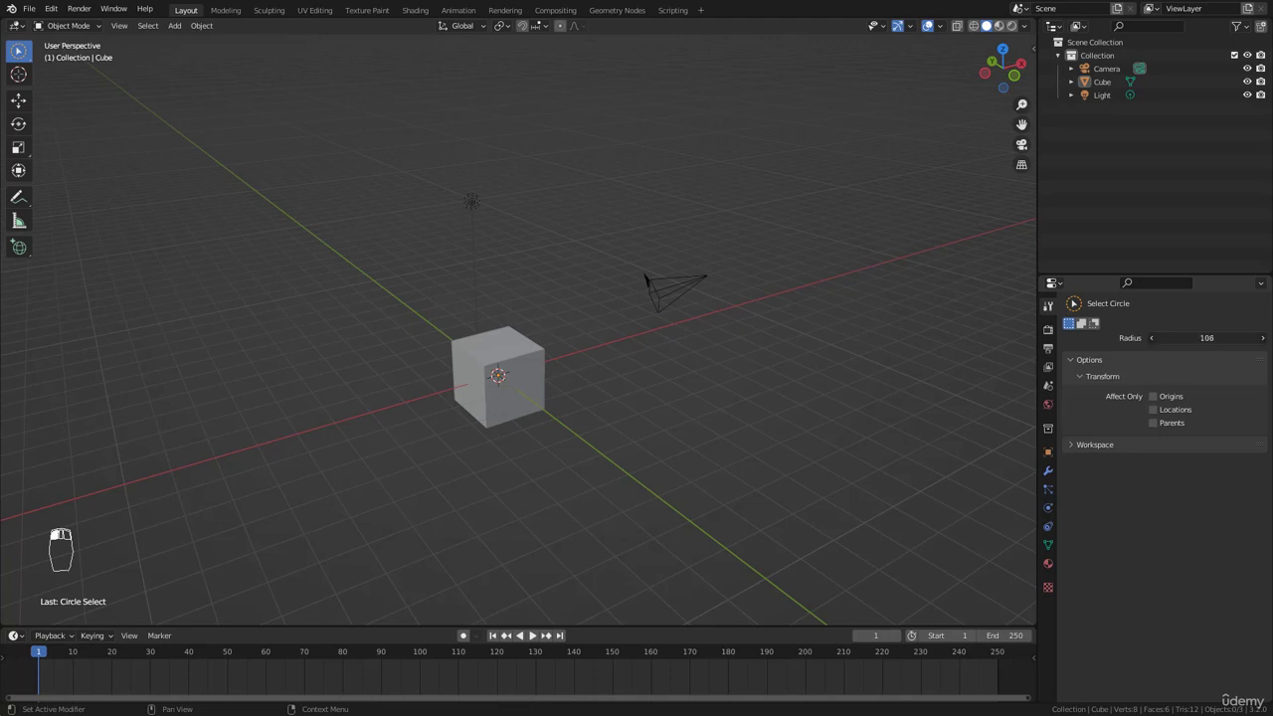
{"action": "left_click", "coordinate": [476, 210]}
{"action": "left_click_drag", "start_coordinate": [550, 236], "coordinate": [497, 369]}
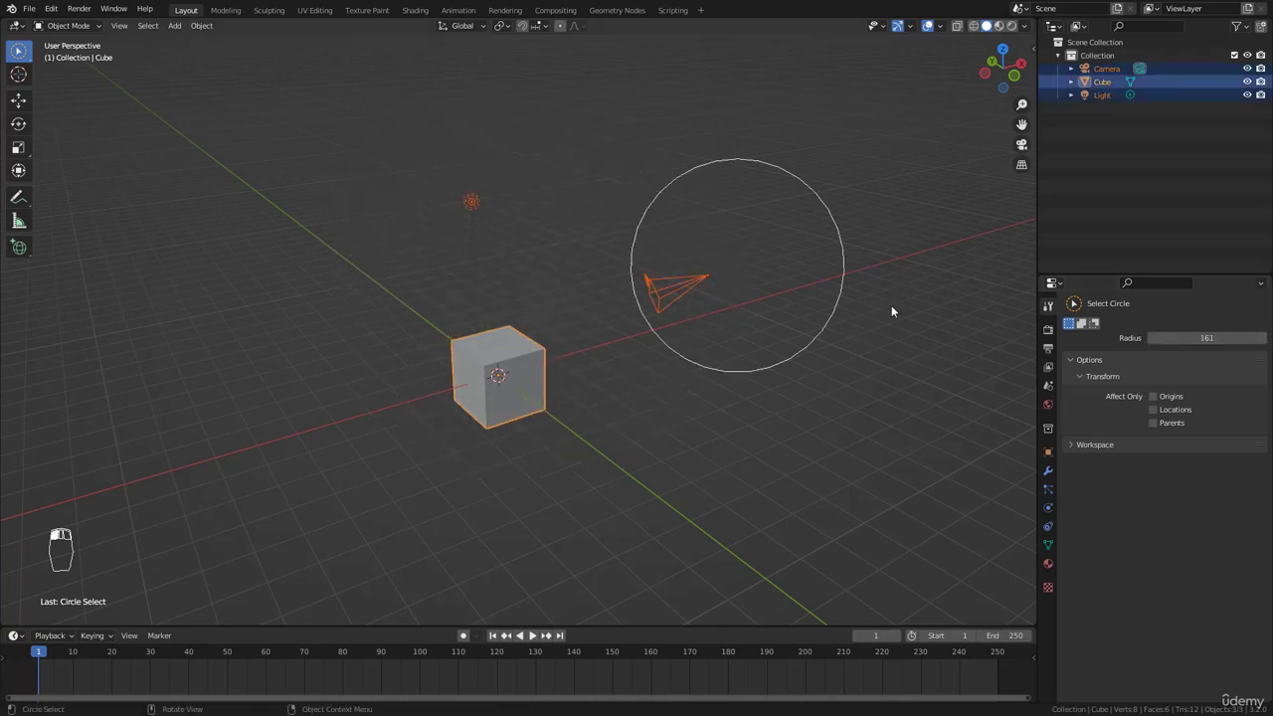
{"action": "left_click_drag", "start_coordinate": [1206, 338], "coordinate": [1152, 338]}
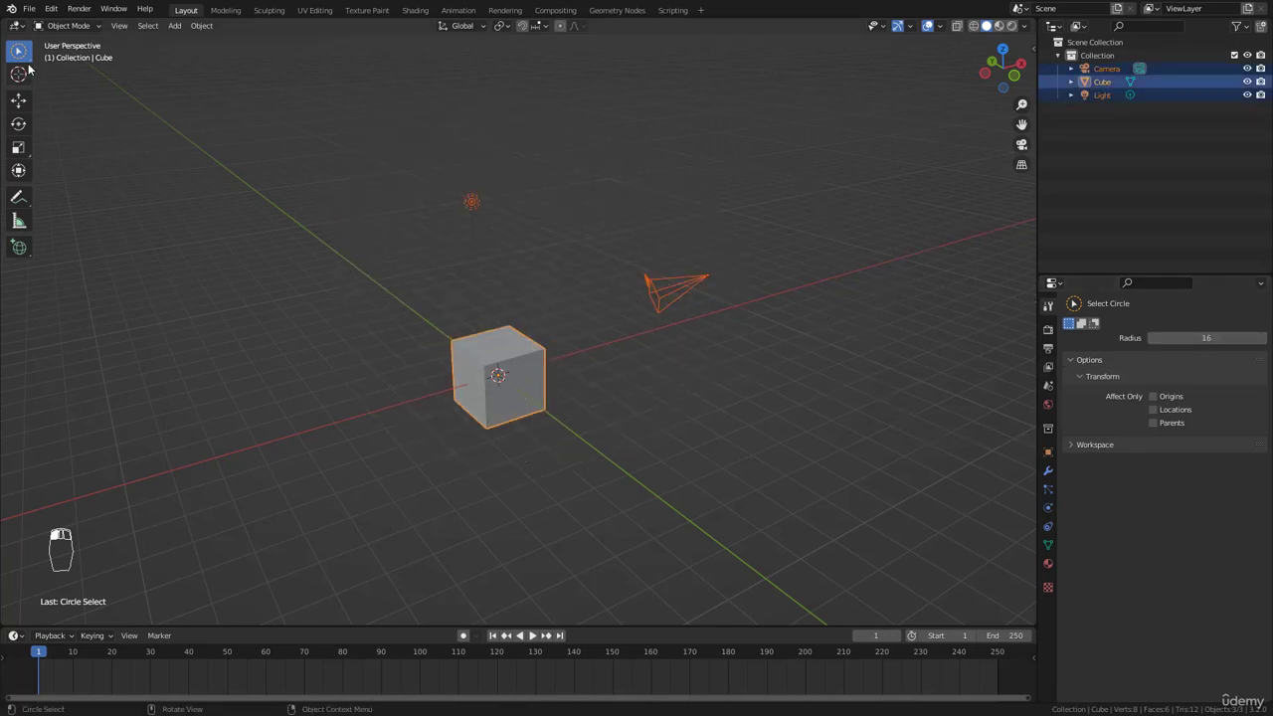
Step: Practise lasso selection with Select Lasso, leaving only the camera selected, and switch back to Select Box
{"action": "left_click_drag", "start_coordinate": [18, 51], "coordinate": [32, 71]}
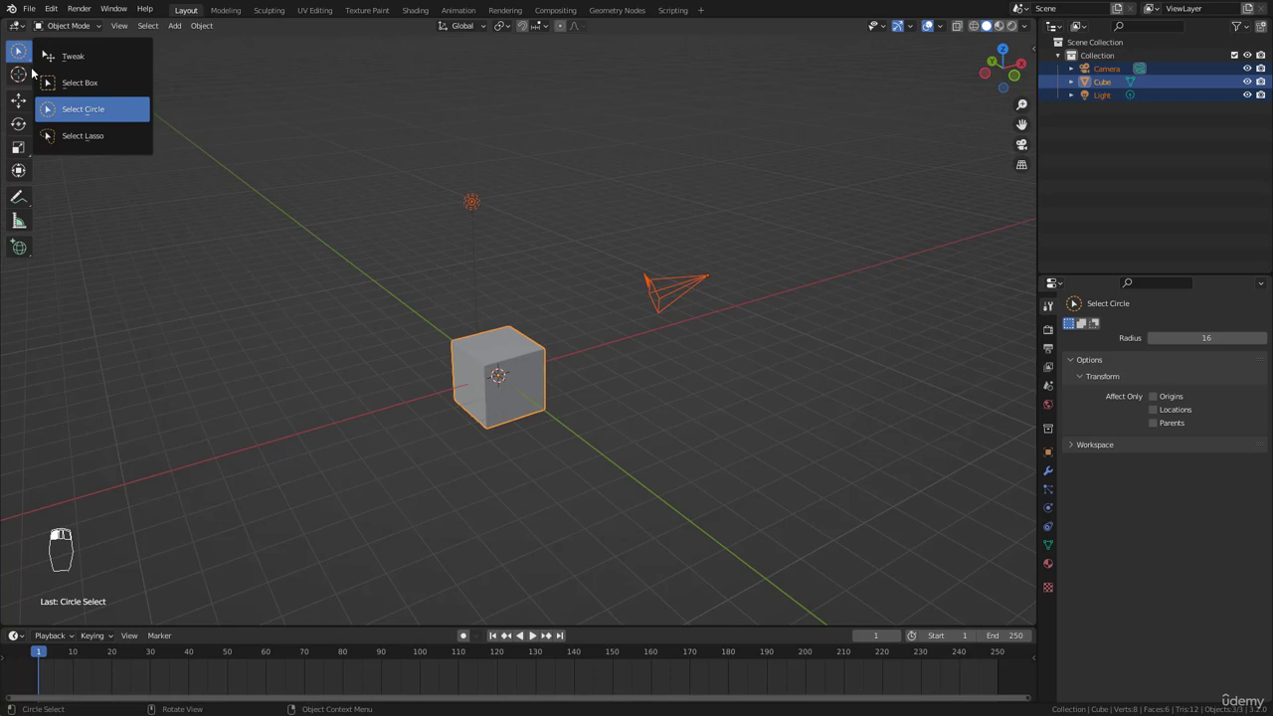
{"action": "left_click", "coordinate": [69, 136]}
{"action": "left_click", "coordinate": [433, 239]}
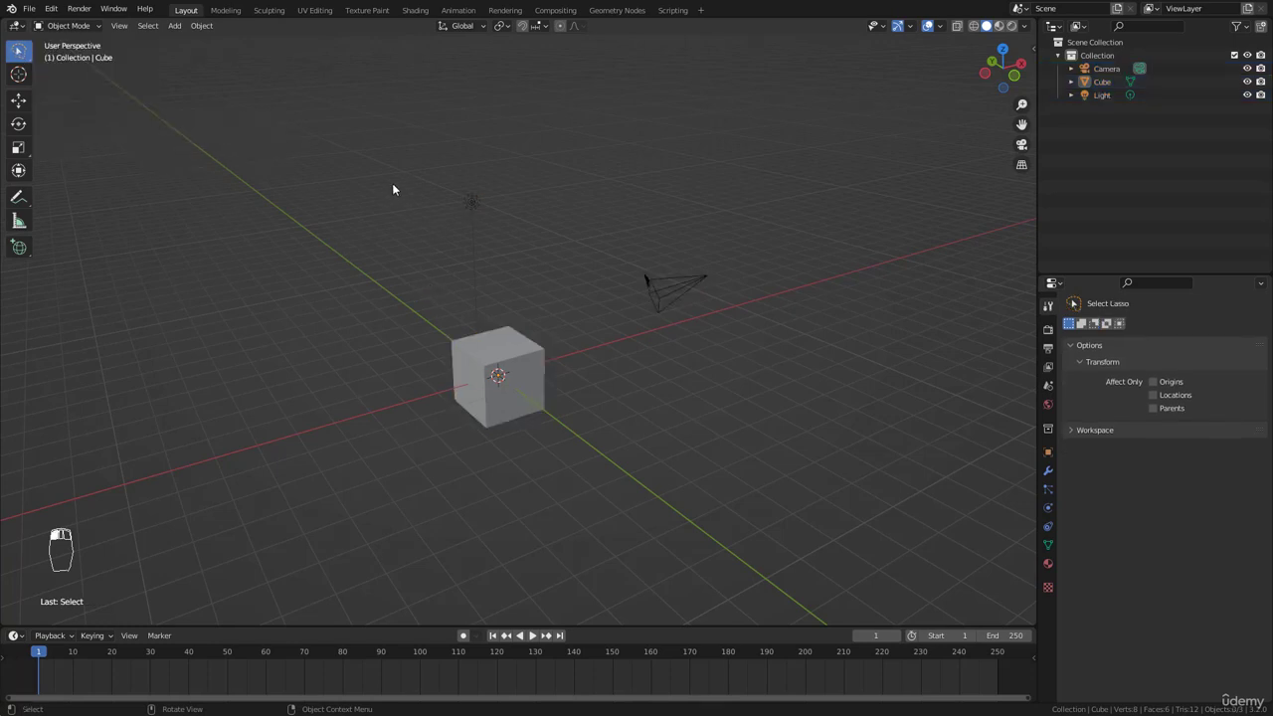
{"action": "mouse_move", "coordinate": [393, 189]}
{"action": "left_mouse_down"}
{"action": "mouse_move", "coordinate": [533, 186]}
{"action": "mouse_move", "coordinate": [614, 406]}
{"action": "mouse_move", "coordinate": [385, 402]}
{"action": "mouse_move", "coordinate": [356, 205]}
{"action": "left_mouse_up"}
{"action": "left_click", "coordinate": [609, 201]}
{"action": "mouse_move", "coordinate": [609, 201]}
{"action": "left_mouse_down"}
{"action": "mouse_move", "coordinate": [679, 387]}
{"action": "mouse_move", "coordinate": [733, 199]}
{"action": "mouse_move", "coordinate": [658, 177]}
{"action": "left_mouse_up"}
{"action": "left_click_drag", "start_coordinate": [18, 52], "coordinate": [57, 86]}
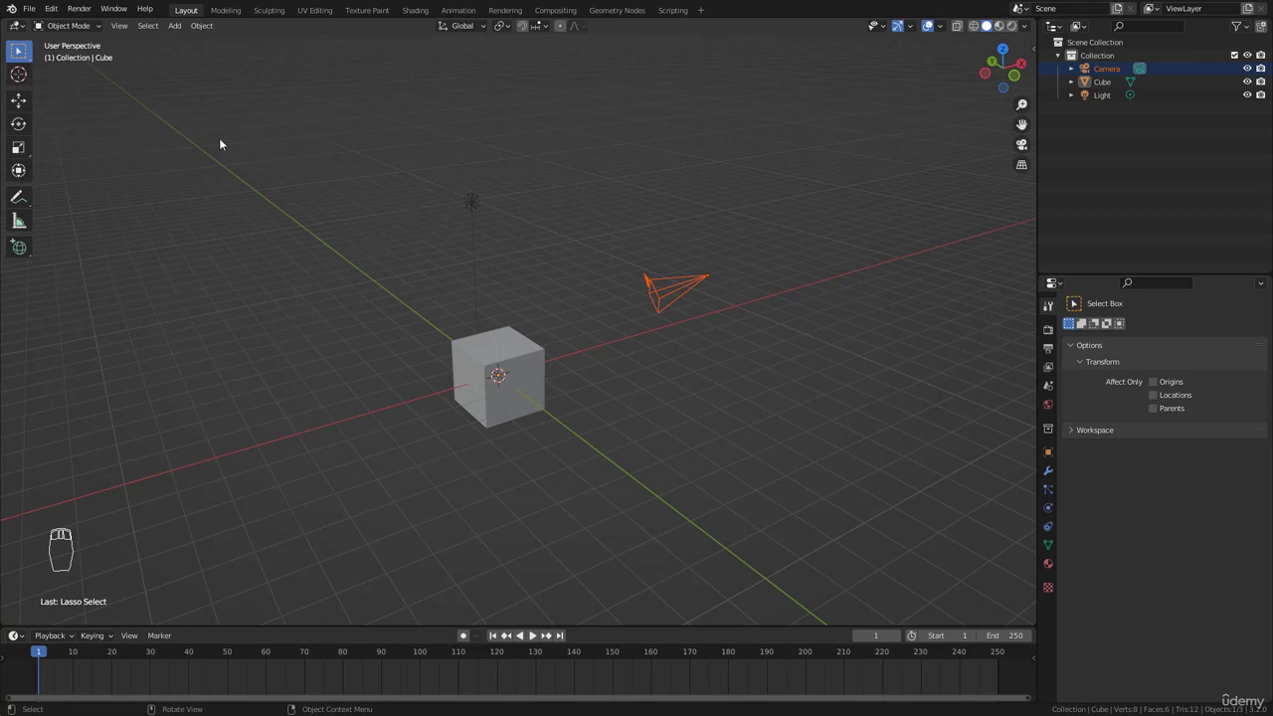
Step: Activate the Cursor tool and examine the 3D cursor at the cube's centre from different angles
{"action": "left_click", "coordinate": [19, 75]}
{"action": "scroll", "coordinate": [679, 448], "scroll_direction": "up", "scroll_amount": 3}
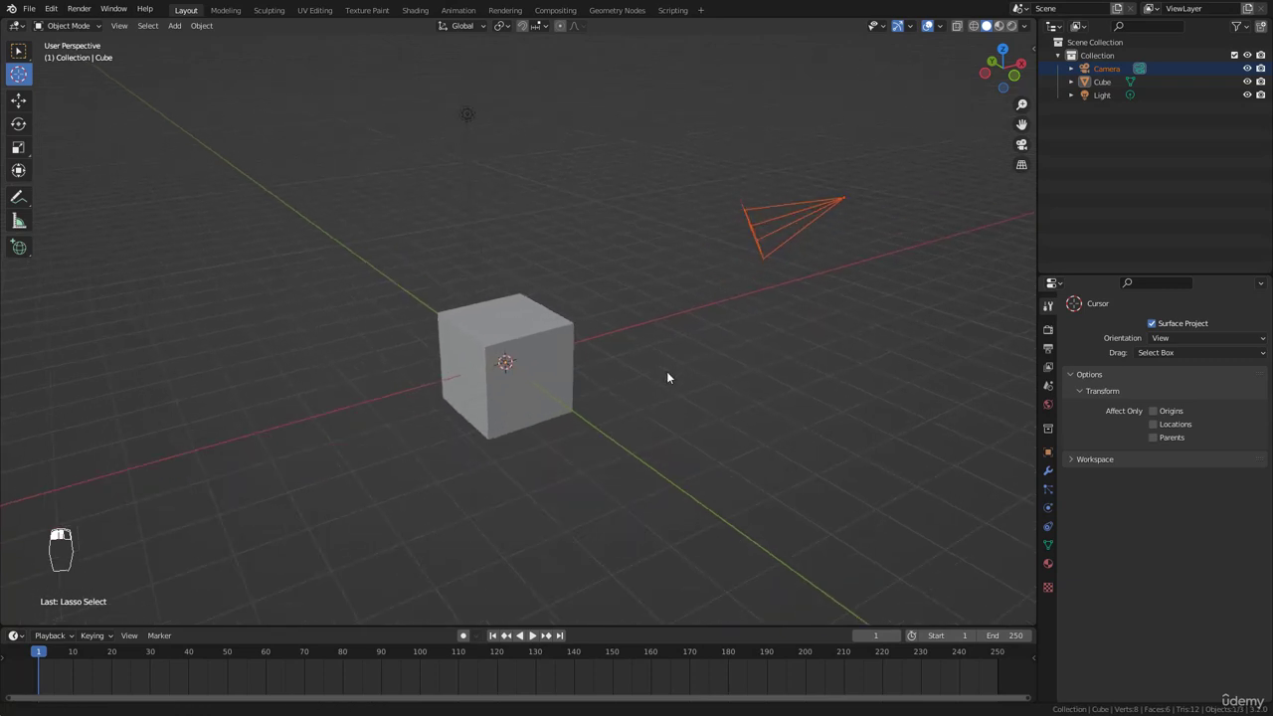
{"action": "mouse_move", "coordinate": [619, 364]}
{"action": "middle_mouse_down"}
{"action": "mouse_move", "coordinate": [647, 358]}
{"action": "mouse_move", "coordinate": [637, 361]}
{"action": "middle_mouse_up"}
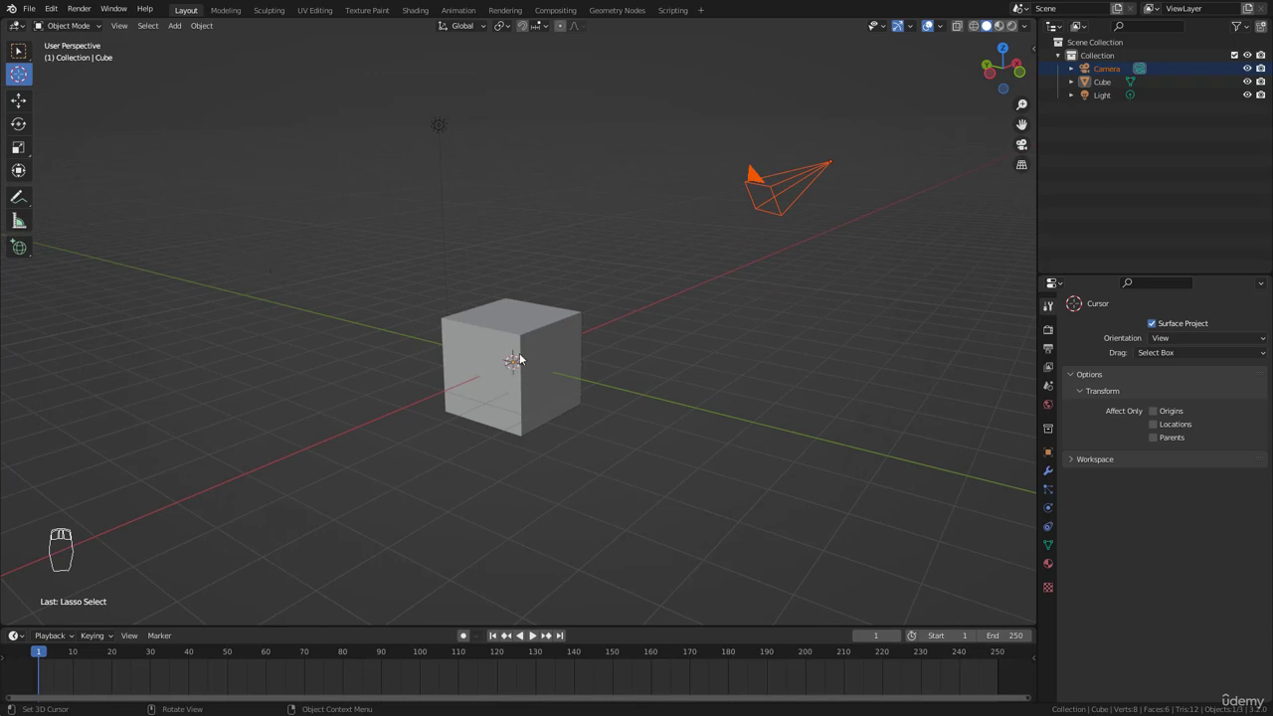
{"action": "middle_click_drag", "start_coordinate": [509, 370], "coordinate": [536, 356]}
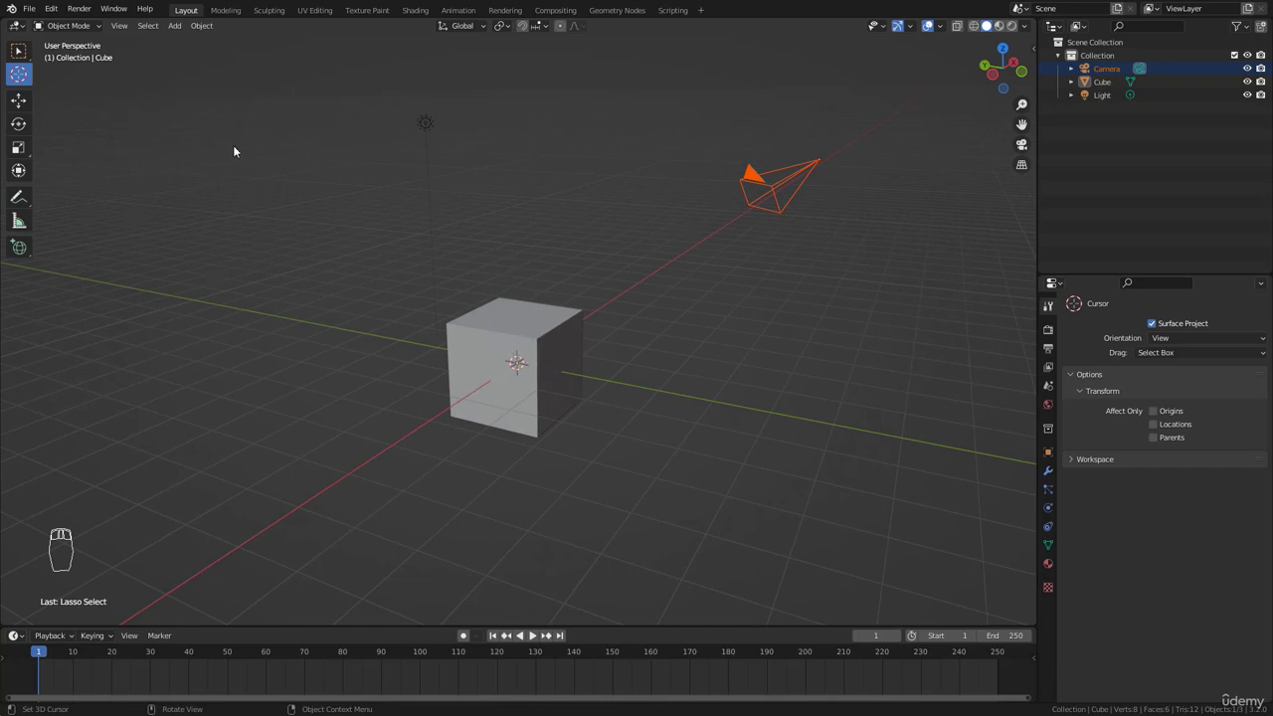
Step: Select the cube with the Select Box tool and delete it from the scene
{"action": "left_click", "coordinate": [18, 51]}
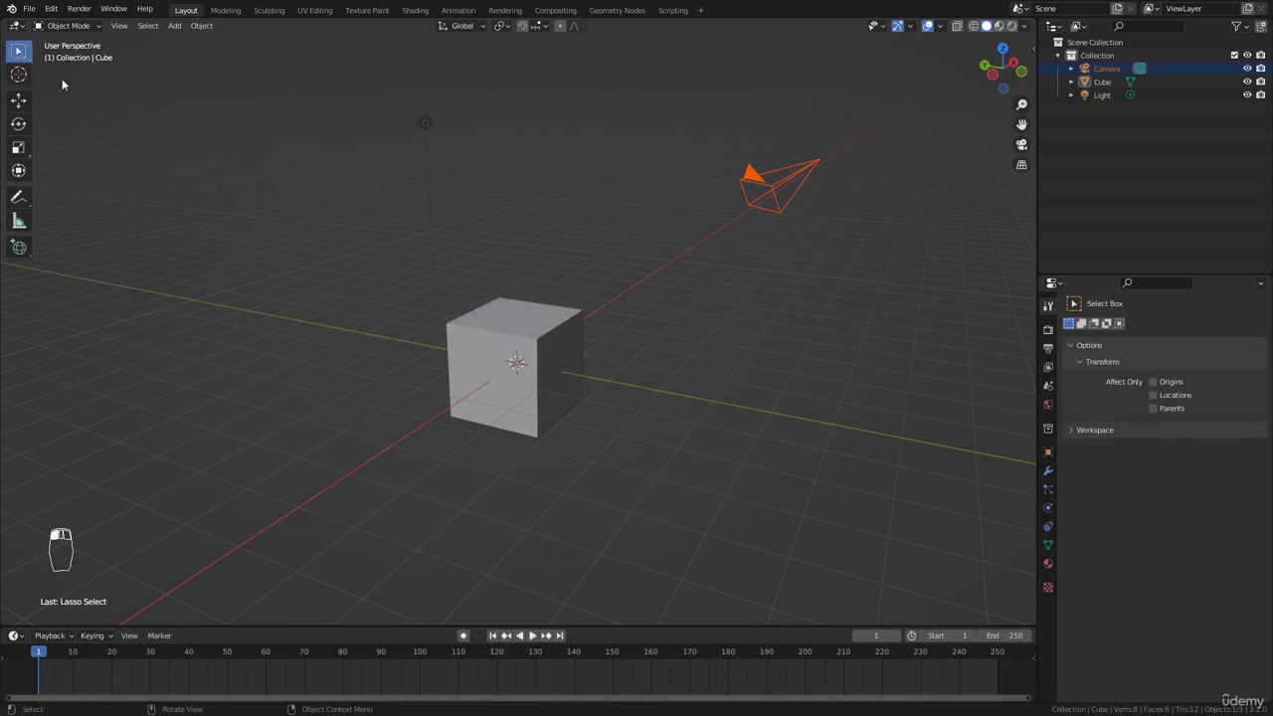
{"action": "left_click", "coordinate": [553, 325]}
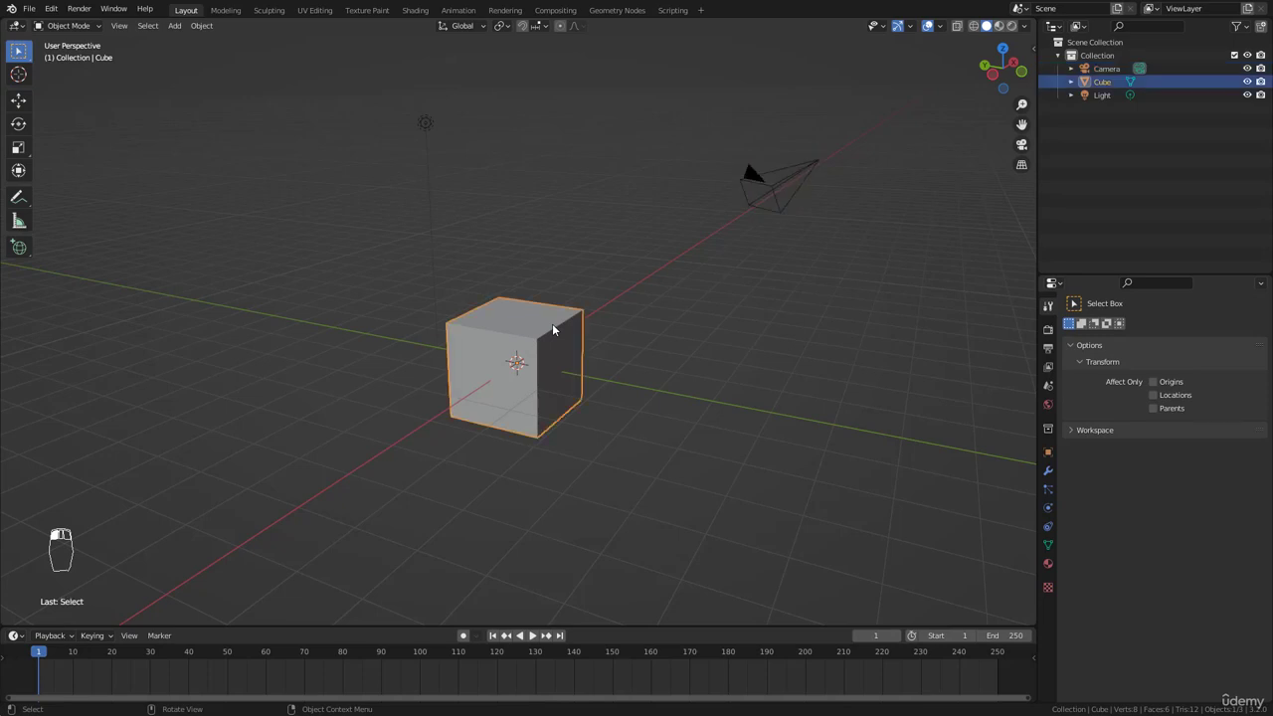
{"action": "key", "text": "Delete"}
{"action": "middle_click_drag", "start_coordinate": [554, 332], "coordinate": [523, 411]}
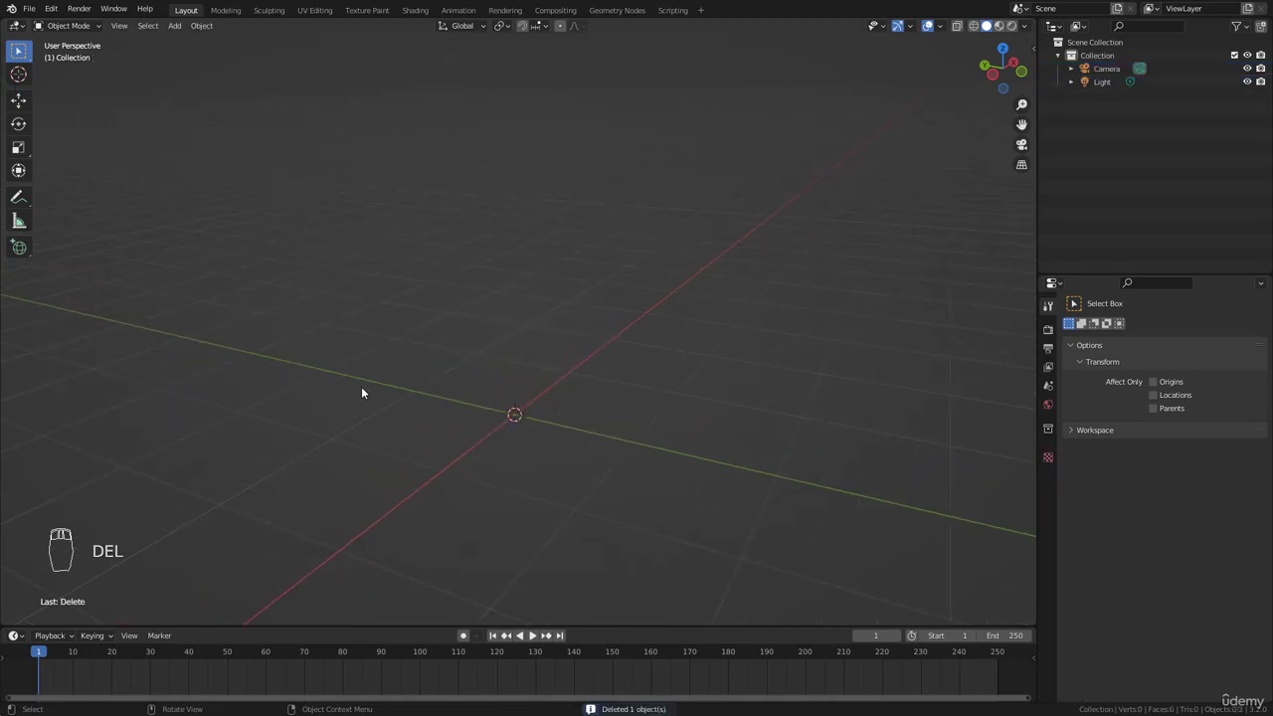
{"action": "scroll", "coordinate": [414, 367], "scroll_direction": "down", "scroll_amount": 1}
Step: Place the 3D cursor freehand at several spots around the empty grid with the Cursor tool
{"action": "left_click", "coordinate": [19, 75]}
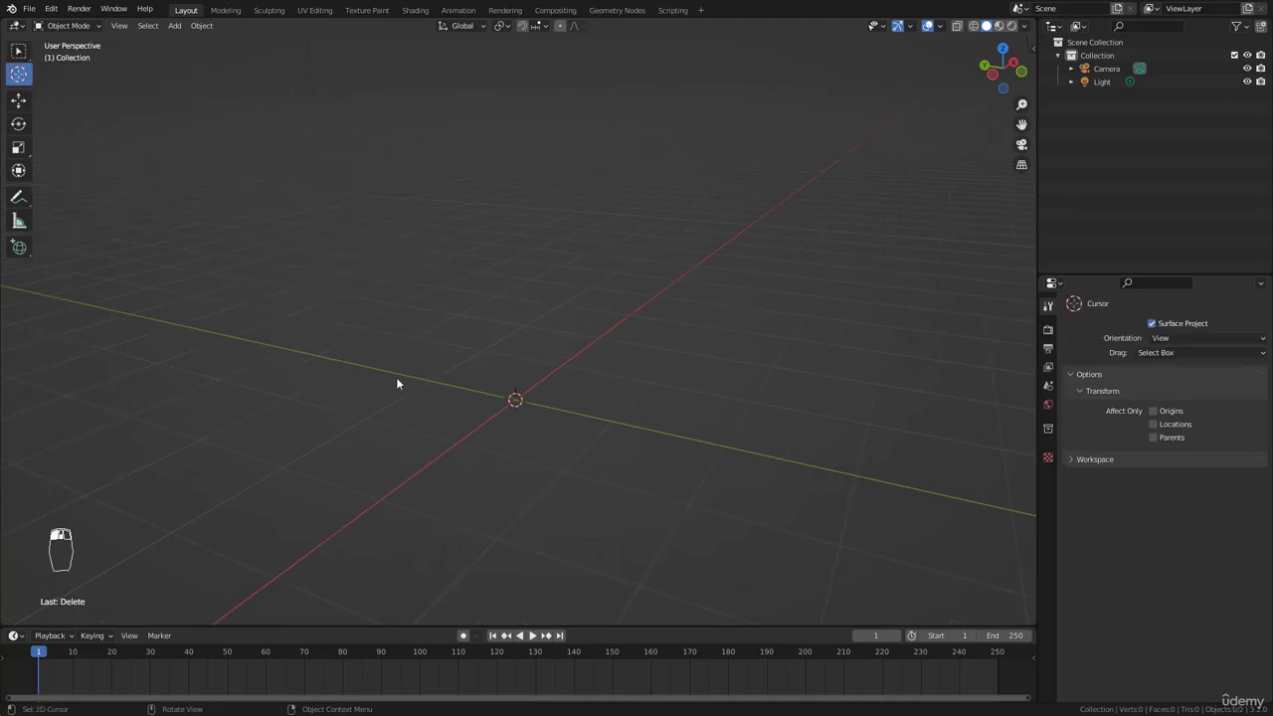
{"action": "left_click", "coordinate": [774, 219]}
{"action": "left_click", "coordinate": [843, 320]}
{"action": "left_click", "coordinate": [615, 168]}
{"action": "left_click", "coordinate": [353, 336]}
{"action": "left_click", "coordinate": [746, 354]}
{"action": "left_click", "coordinate": [692, 488]}
{"action": "left_click", "coordinate": [359, 411]}
Step: Display the 3D cursor's location and rotation properties in a slightly widened sidebar, with the View section collapsed
{"action": "key", "text": "n"}
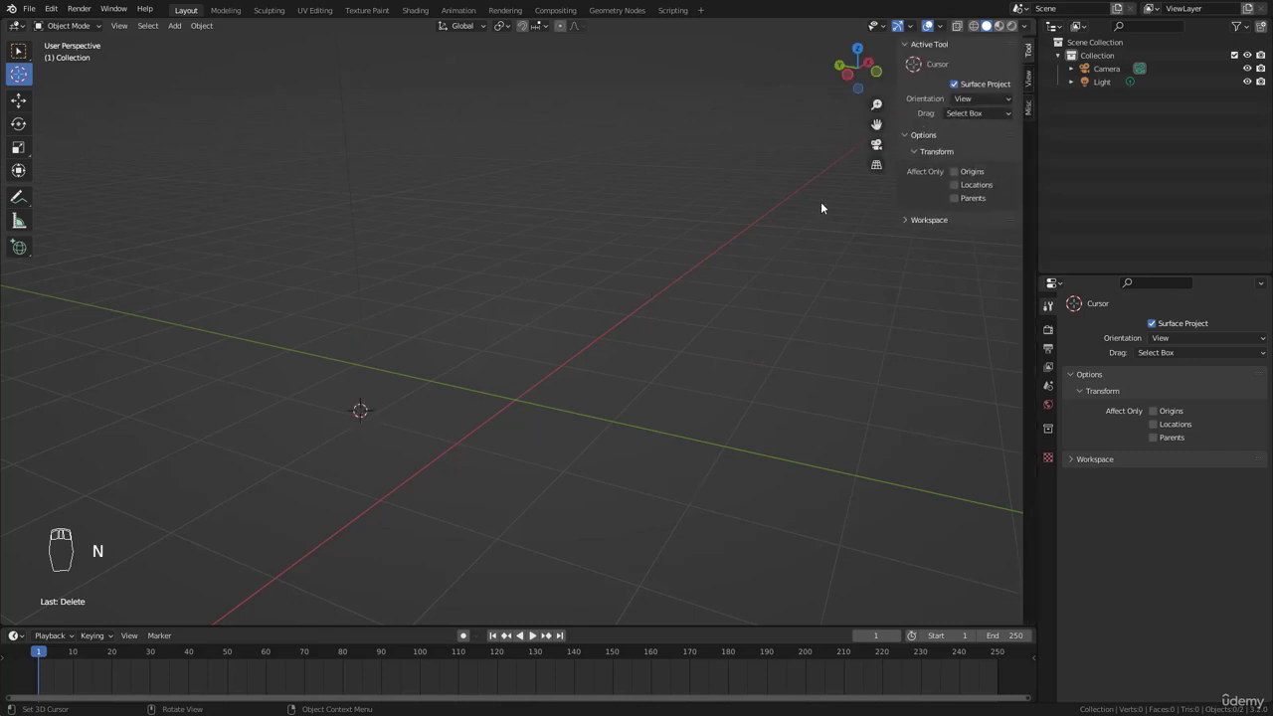
{"action": "left_click", "coordinate": [1029, 80]}
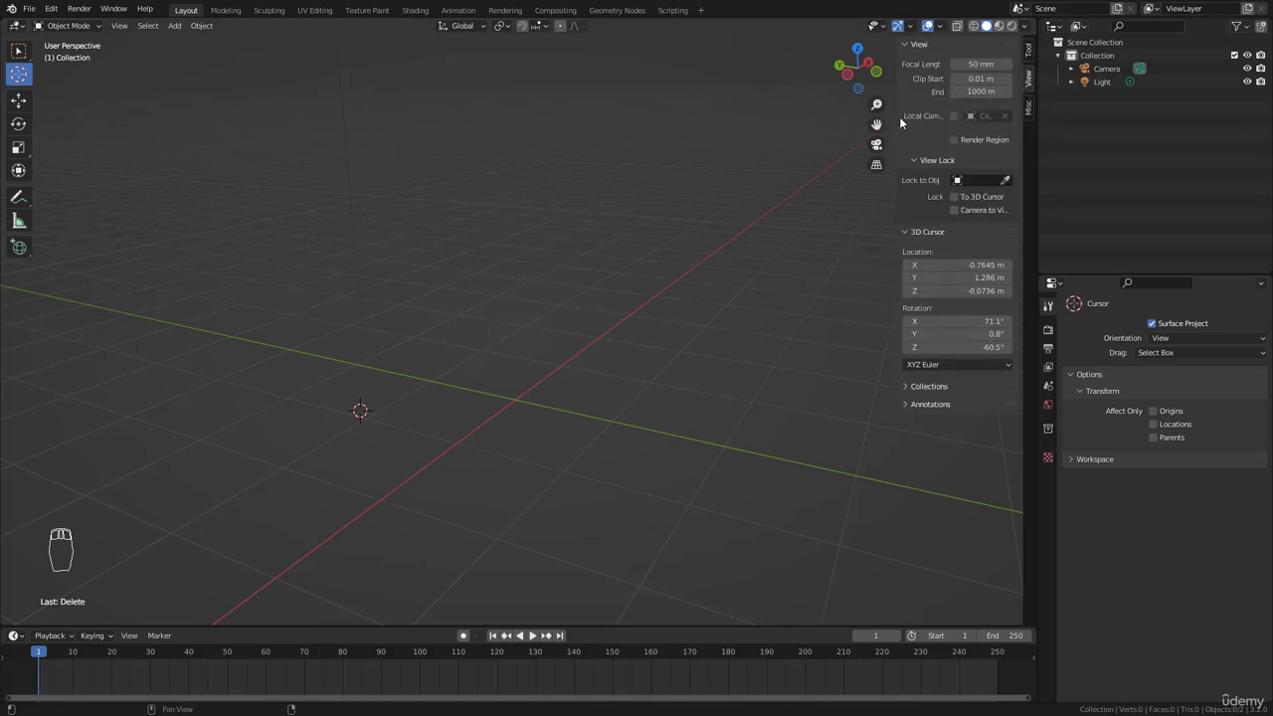
{"action": "left_click_drag", "start_coordinate": [898, 117], "coordinate": [881, 122]}
{"action": "left_click", "coordinate": [894, 45]}
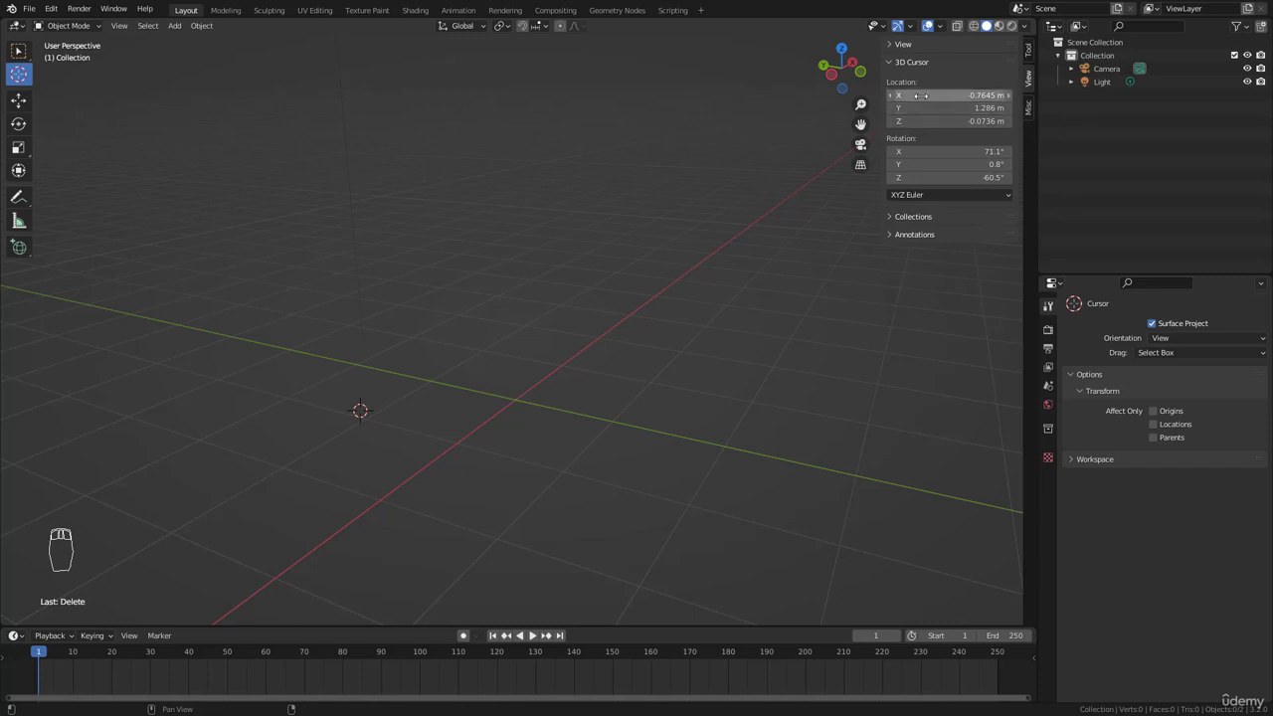
Step: Set the 3D cursor's location to 0 m on X, Y and Z, and hide the sidebar
{"action": "left_click", "coordinate": [921, 94]}
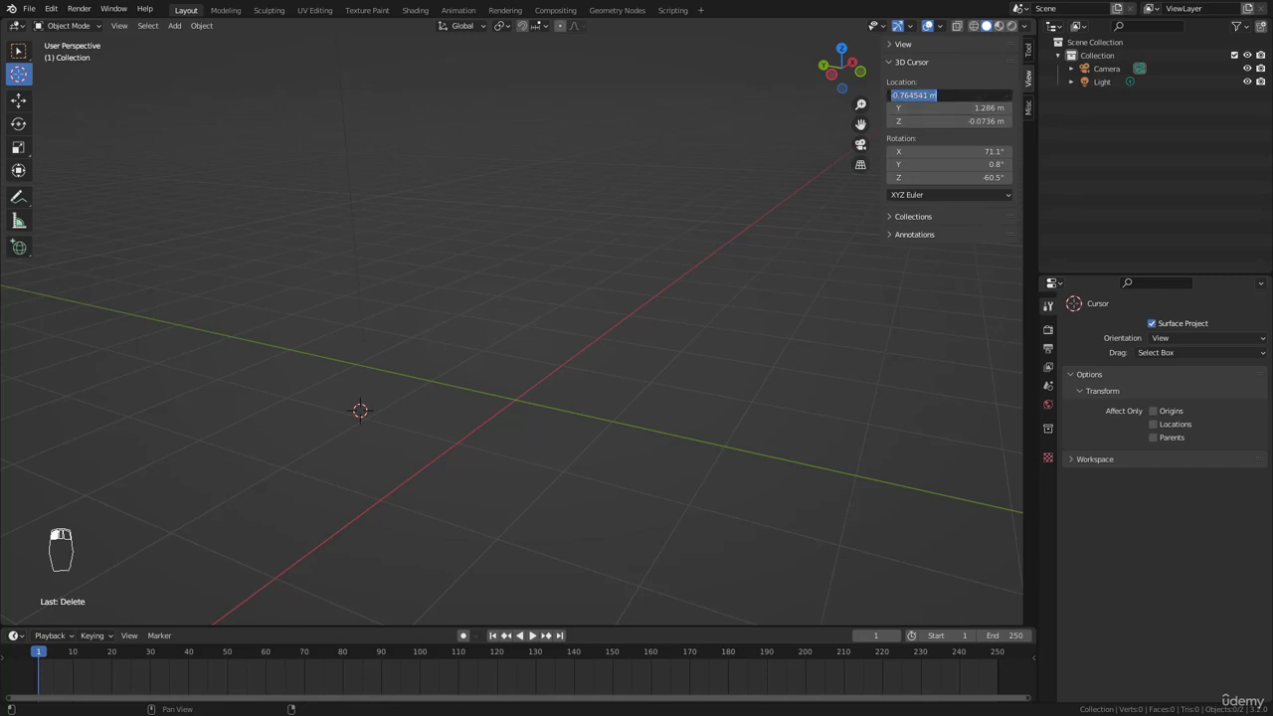
{"action": "type", "text": "0"}
{"action": "key", "text": "Tab"}
{"action": "type", "text": "0"}
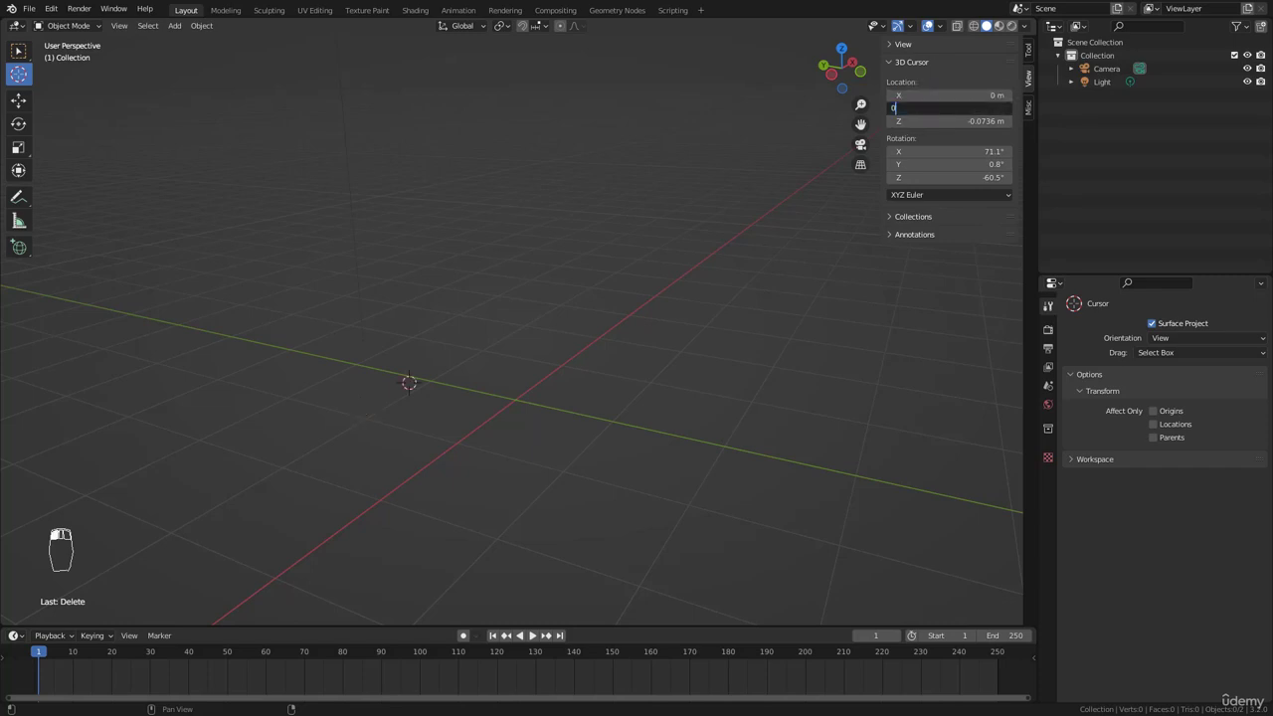
{"action": "key", "text": "Return"}
{"action": "left_click", "coordinate": [961, 120]}
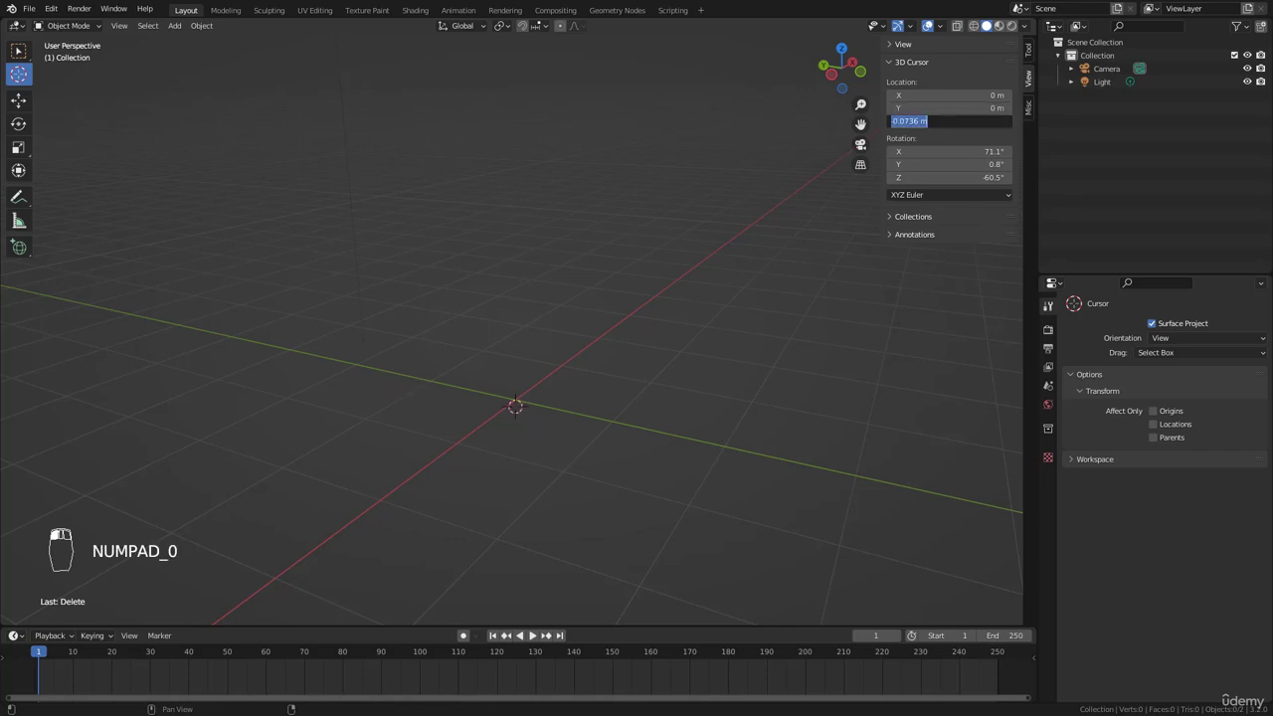
{"action": "type", "text": "0"}
{"action": "key", "text": "Return"}
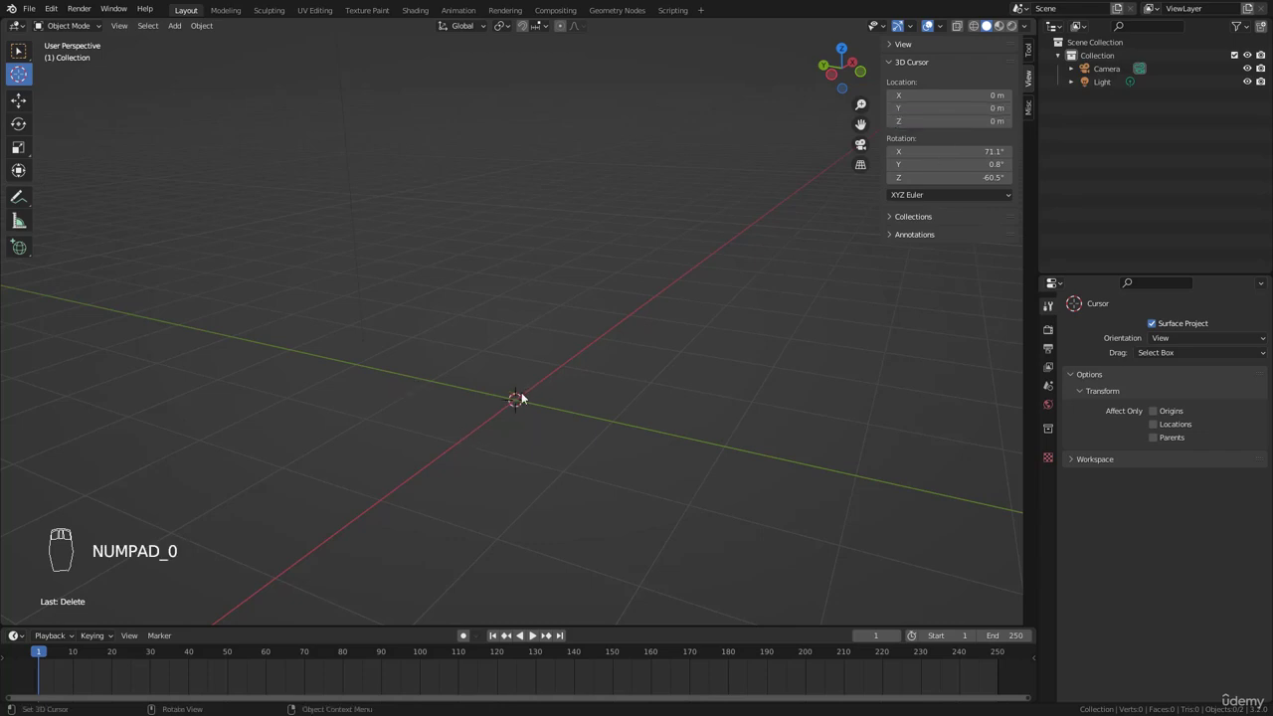
{"action": "key", "text": "n"}
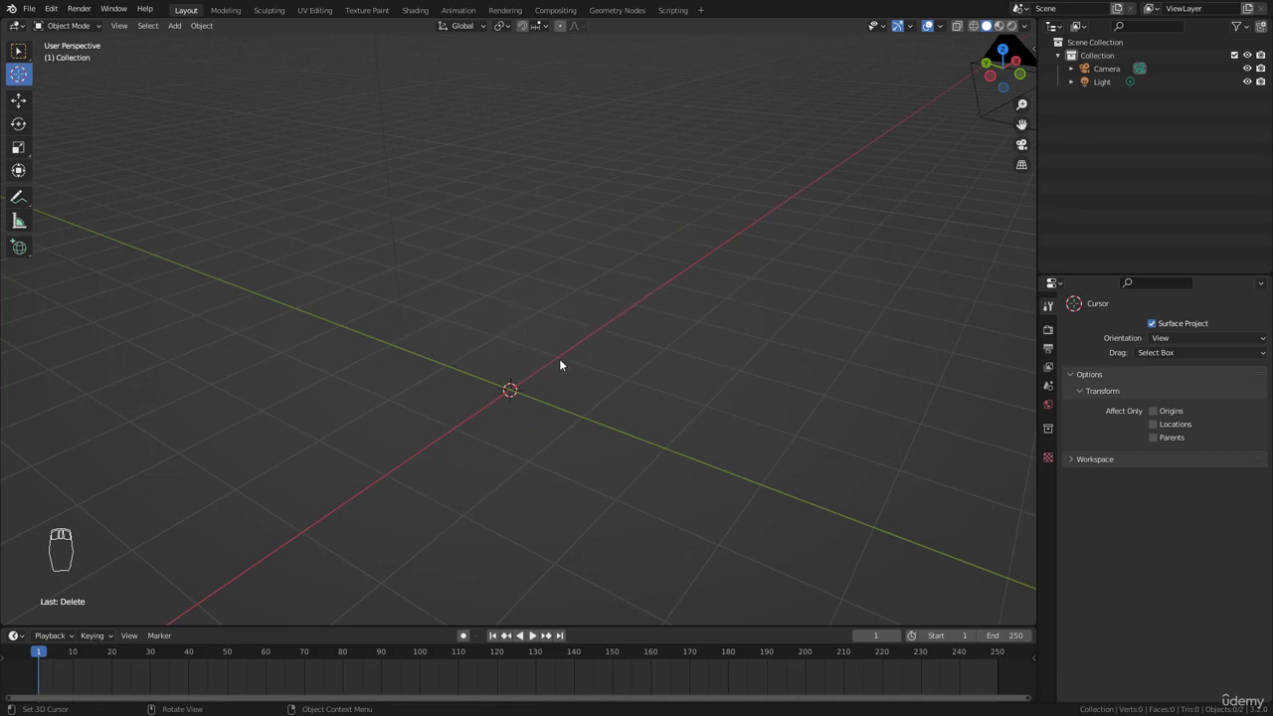
Step: Place the 3D cursor freehand at several points beyond the origin using the shortcut that needs no Cursor tool
{"action": "right_click", "coordinate": [689, 193], "text": "shift"}
{"action": "right_click", "coordinate": [823, 248], "text": "shift"}
{"action": "right_click", "coordinate": [824, 331], "text": "shift"}
{"action": "right_click", "coordinate": [616, 195], "text": "shift"}
{"action": "right_click", "coordinate": [548, 274], "text": "shift"}
{"action": "right_click", "coordinate": [713, 247], "text": "shift"}
{"action": "right_click", "coordinate": [751, 309], "text": "shift"}
Step: Switch to Select Box and place the 3D cursor at two more points while that tool stays active
{"action": "key", "text": "w"}
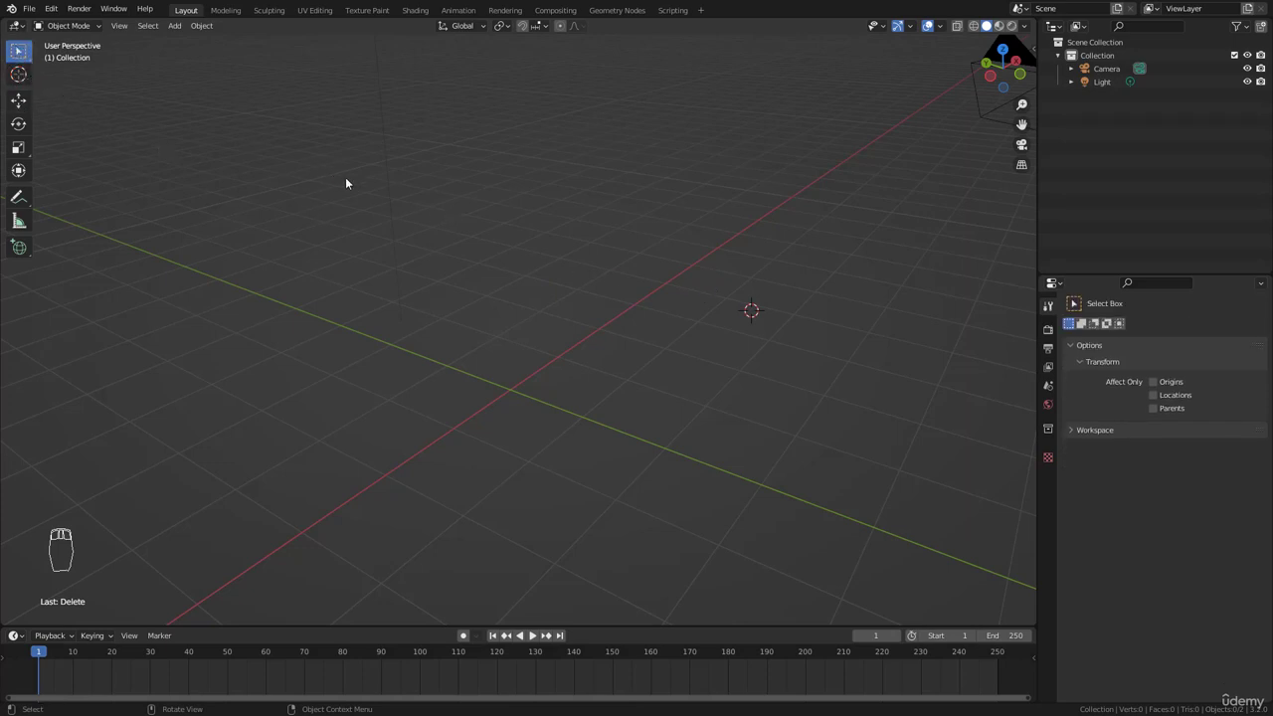
{"action": "right_click", "coordinate": [717, 192], "text": "shift"}
{"action": "right_click", "coordinate": [833, 331], "text": "shift"}
Step: Reposition the 3D cursor freehand around the light, camera and grid with the Cursor tool, and switch back to Select Box
{"action": "left_click", "coordinate": [19, 75]}
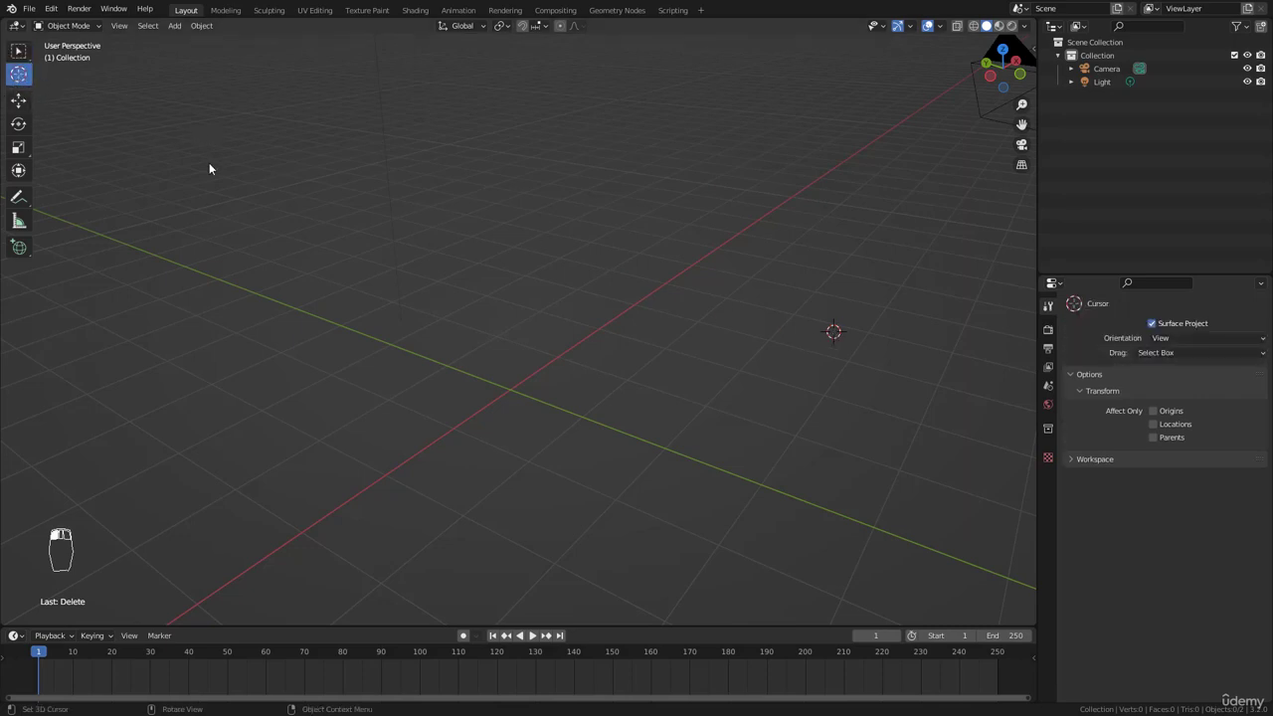
{"action": "left_click_drag", "start_coordinate": [502, 226], "coordinate": [580, 284]}
{"action": "scroll", "coordinate": [499, 195], "scroll_direction": "down", "scroll_amount": 2}
{"action": "middle_click_drag", "start_coordinate": [498, 195], "coordinate": [521, 269], "text": "shift"}
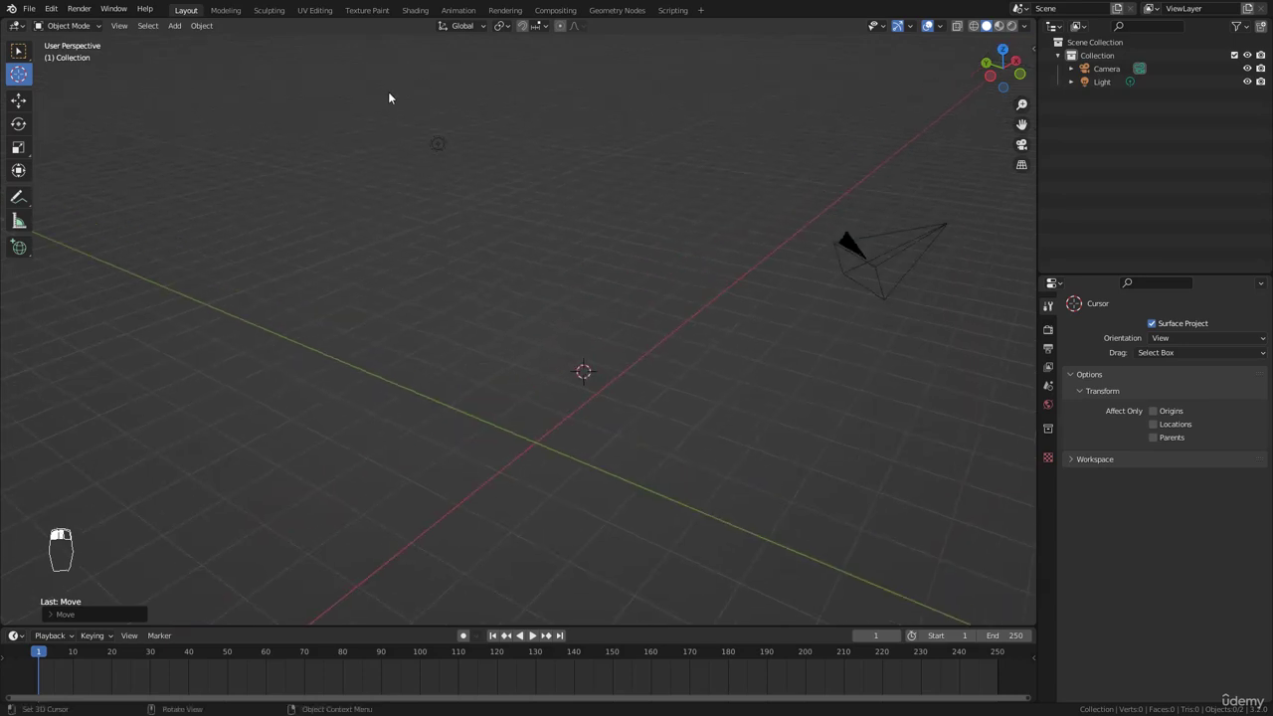
{"action": "left_click_drag", "start_coordinate": [389, 96], "coordinate": [480, 204]}
{"action": "left_click_drag", "start_coordinate": [432, 138], "coordinate": [506, 199]}
{"action": "left_click_drag", "start_coordinate": [875, 202], "coordinate": [926, 301]}
{"action": "left_click_drag", "start_coordinate": [918, 222], "coordinate": [924, 261]}
{"action": "left_click_drag", "start_coordinate": [476, 185], "coordinate": [457, 134]}
{"action": "left_click_drag", "start_coordinate": [907, 202], "coordinate": [445, 158]}
{"action": "left_click_drag", "start_coordinate": [448, 112], "coordinate": [427, 159]}
{"action": "left_click_drag", "start_coordinate": [574, 185], "coordinate": [622, 272]}
{"action": "left_click", "coordinate": [775, 317]}
{"action": "left_click", "coordinate": [580, 418]}
{"action": "left_click", "coordinate": [561, 452]}
{"action": "left_click", "coordinate": [461, 394]}
{"action": "left_click", "coordinate": [470, 440]}
{"action": "left_click_drag", "start_coordinate": [397, 251], "coordinate": [563, 285]}
{"action": "left_click", "coordinate": [19, 51]}
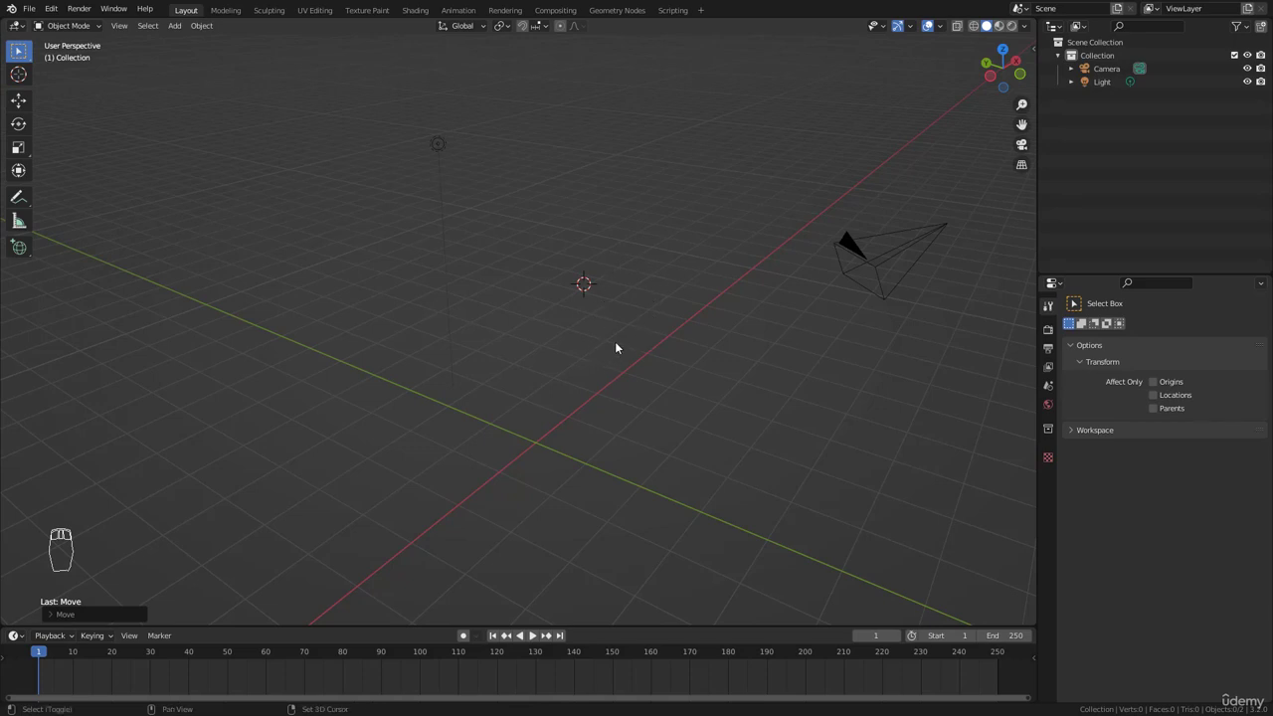
Step: Reset the 3D cursor to the world origin and reframe the view on the scene
{"action": "middle_click_drag", "start_coordinate": [615, 342], "coordinate": [615, 309]}
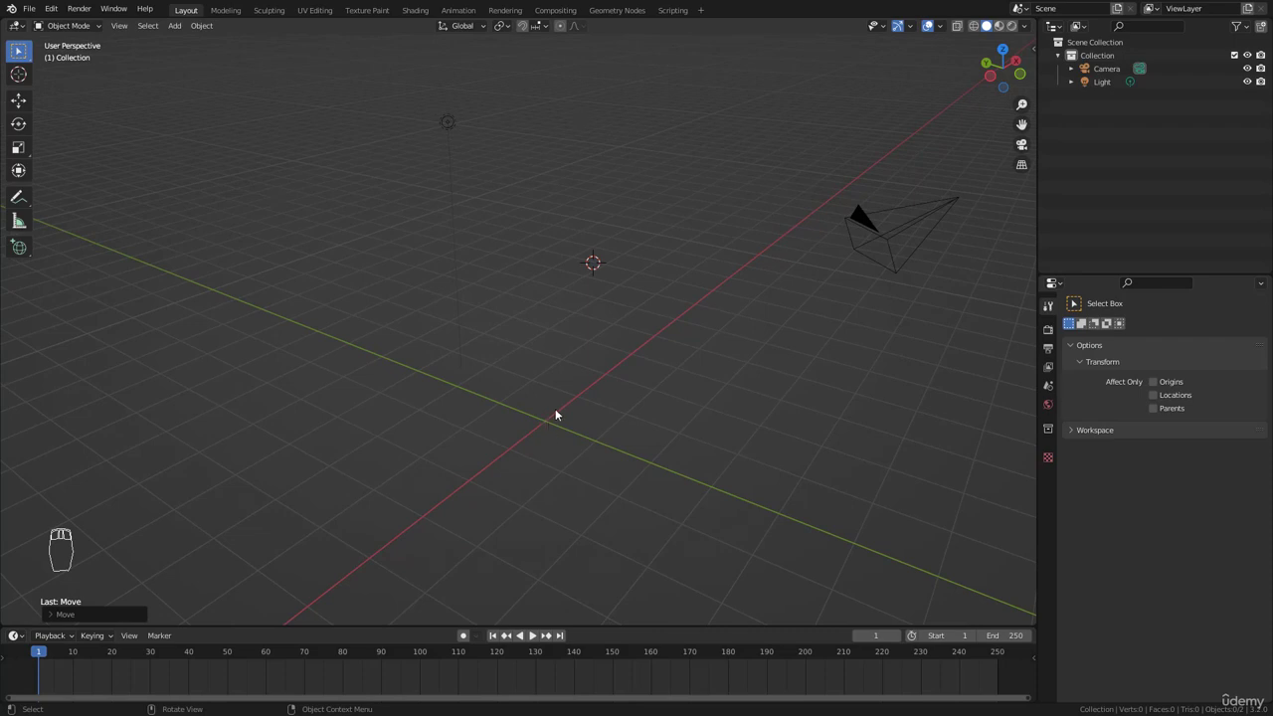
{"action": "key", "text": "shift"}
{"action": "key", "text": "shift+c"}
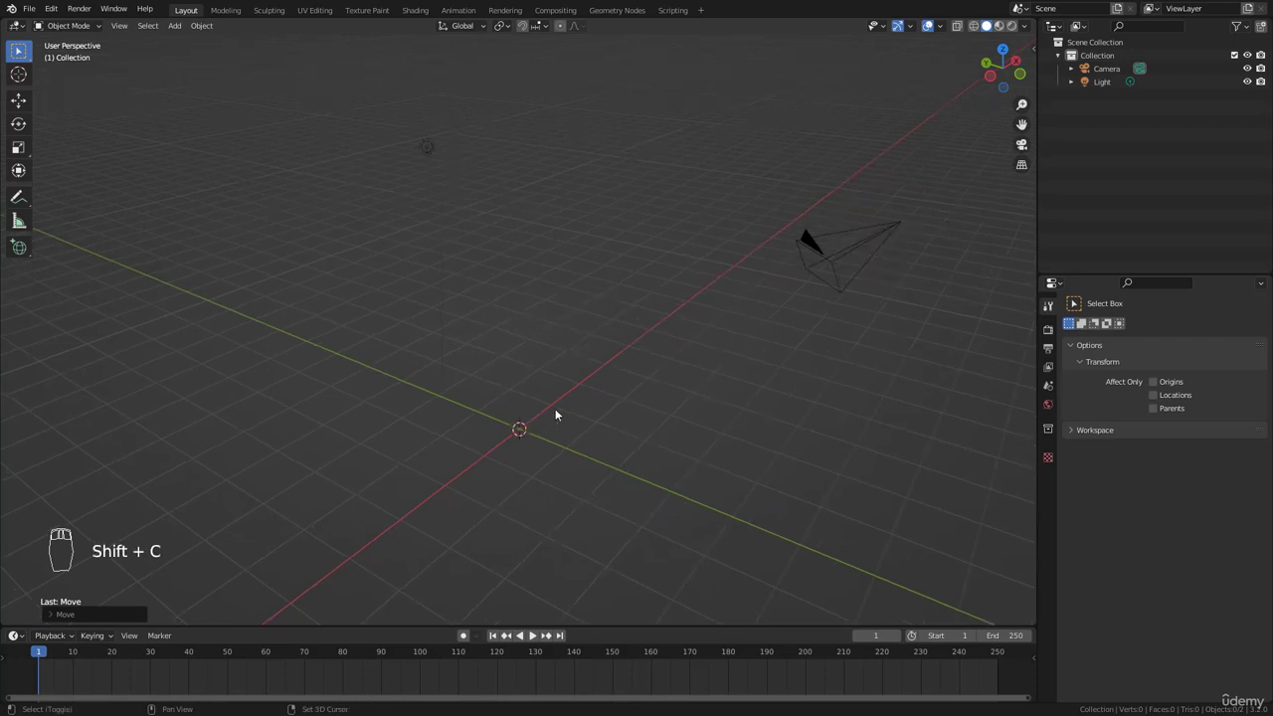
{"action": "middle_click_drag", "start_coordinate": [528, 437], "coordinate": [599, 384], "text": "shift"}
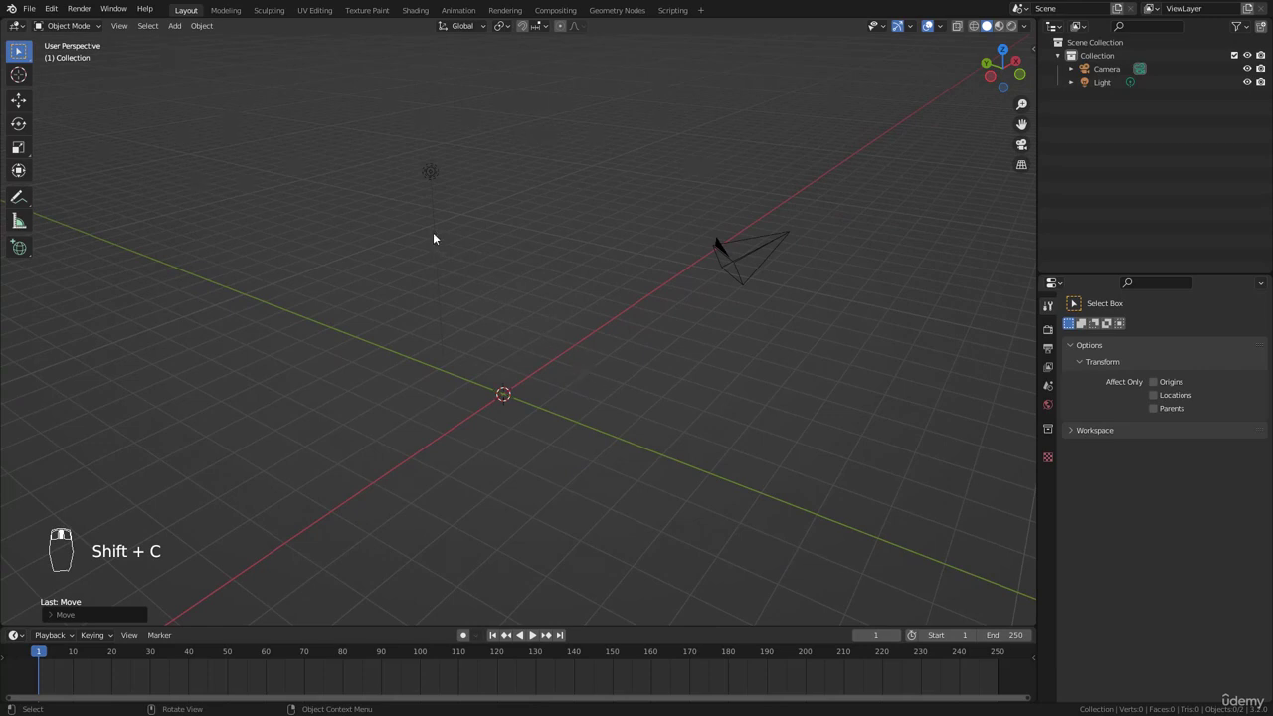
Step: Add a cube mesh at the 3D cursor, and look over the other mesh primitives that can be added
{"action": "left_click", "coordinate": [175, 25]}
{"action": "mouse_move", "coordinate": [183, 46]}
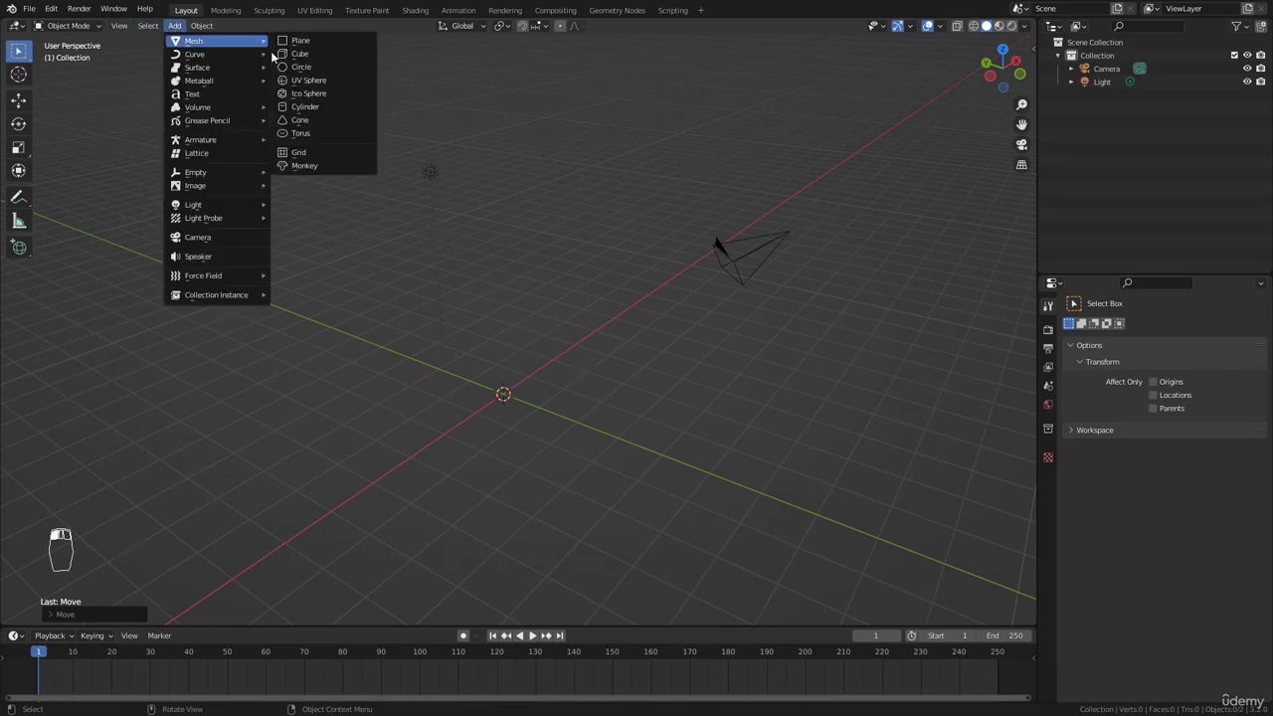
{"action": "left_click", "coordinate": [285, 59]}
{"action": "middle_click_drag", "start_coordinate": [597, 431], "coordinate": [570, 380], "text": "shift"}
{"action": "scroll", "coordinate": [612, 365], "scroll_direction": "up", "scroll_amount": 2}
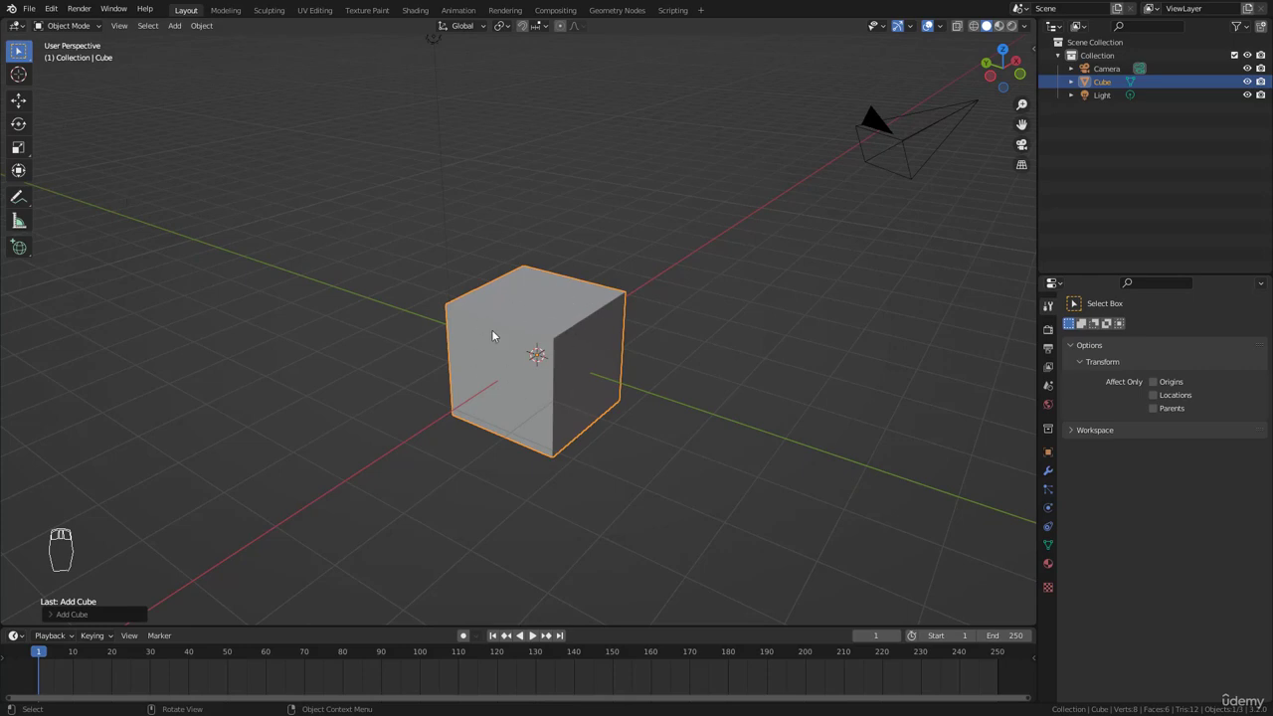
{"action": "scroll", "coordinate": [554, 378], "scroll_direction": "up", "scroll_amount": 3}
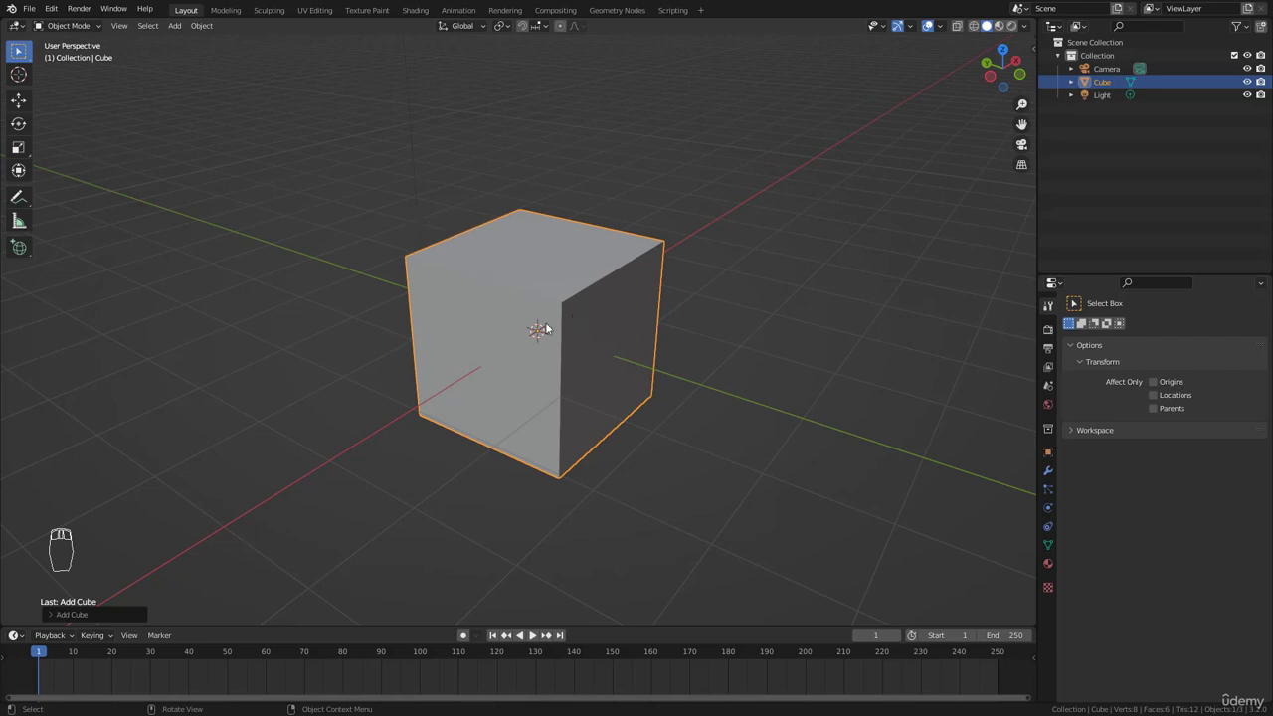
{"action": "left_click", "coordinate": [177, 25]}
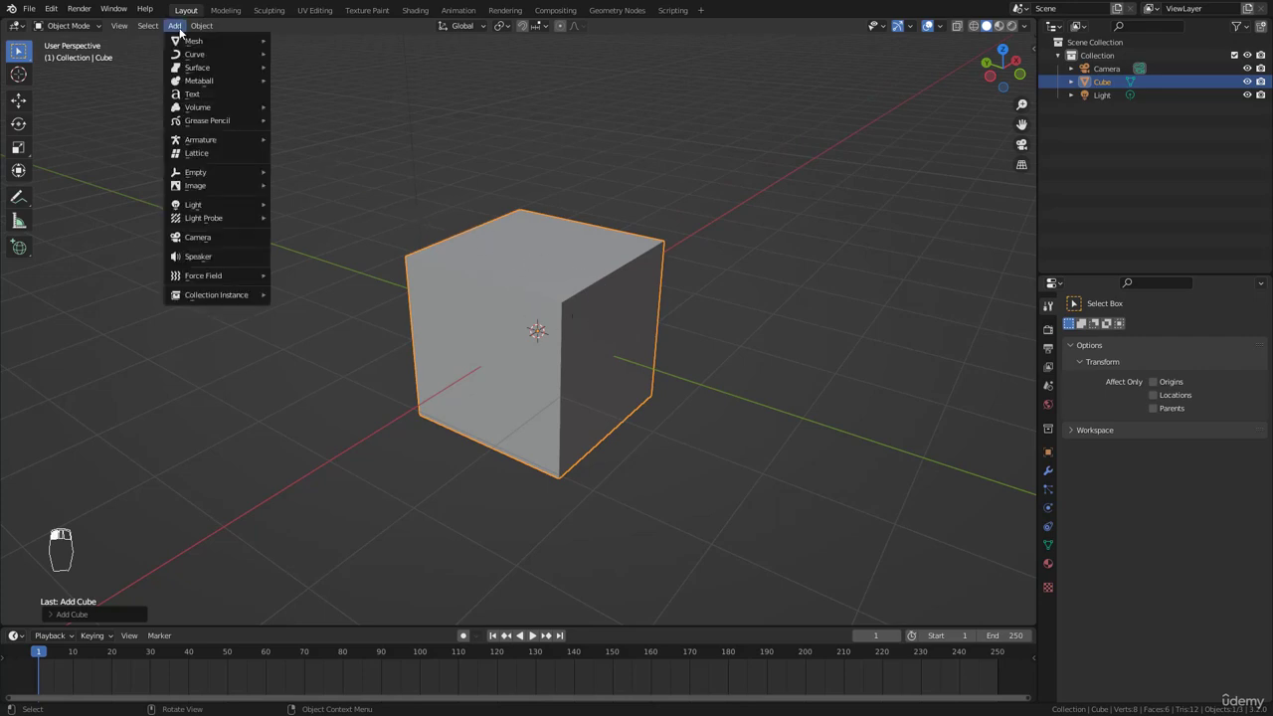
{"action": "mouse_move", "coordinate": [189, 45]}
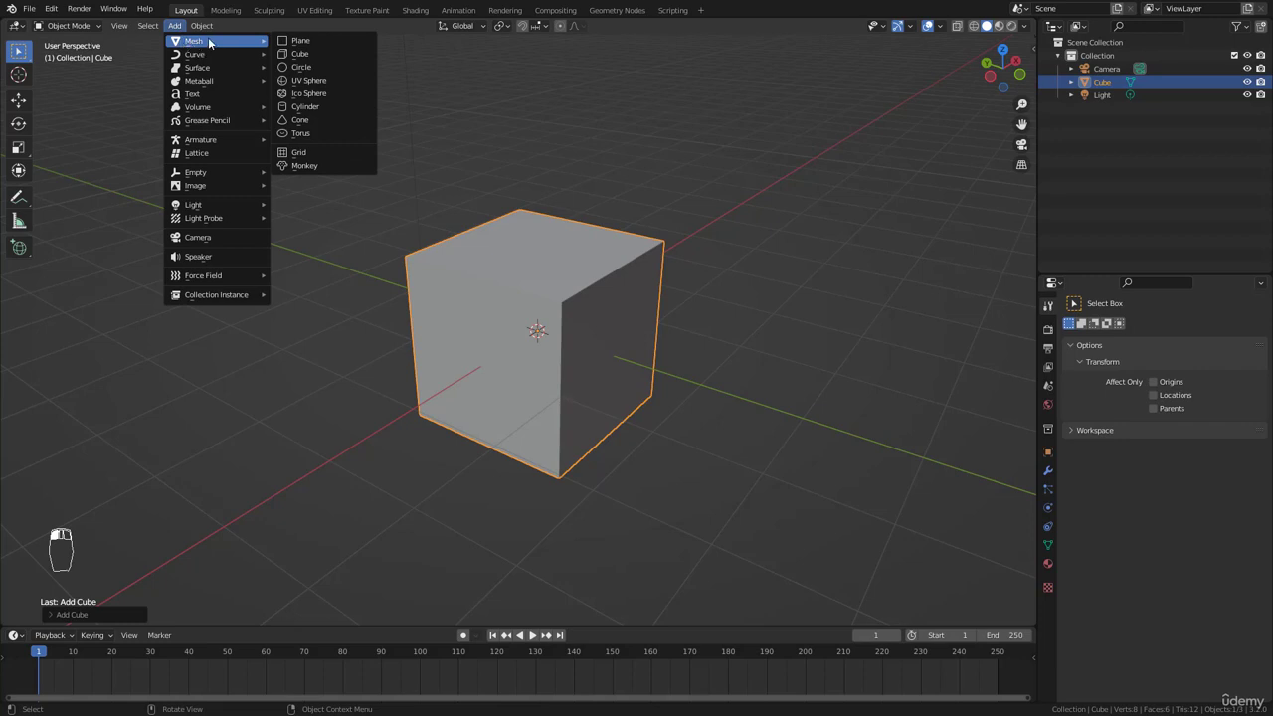
{"action": "middle_click_drag", "start_coordinate": [667, 357], "coordinate": [670, 341], "text": "shift"}
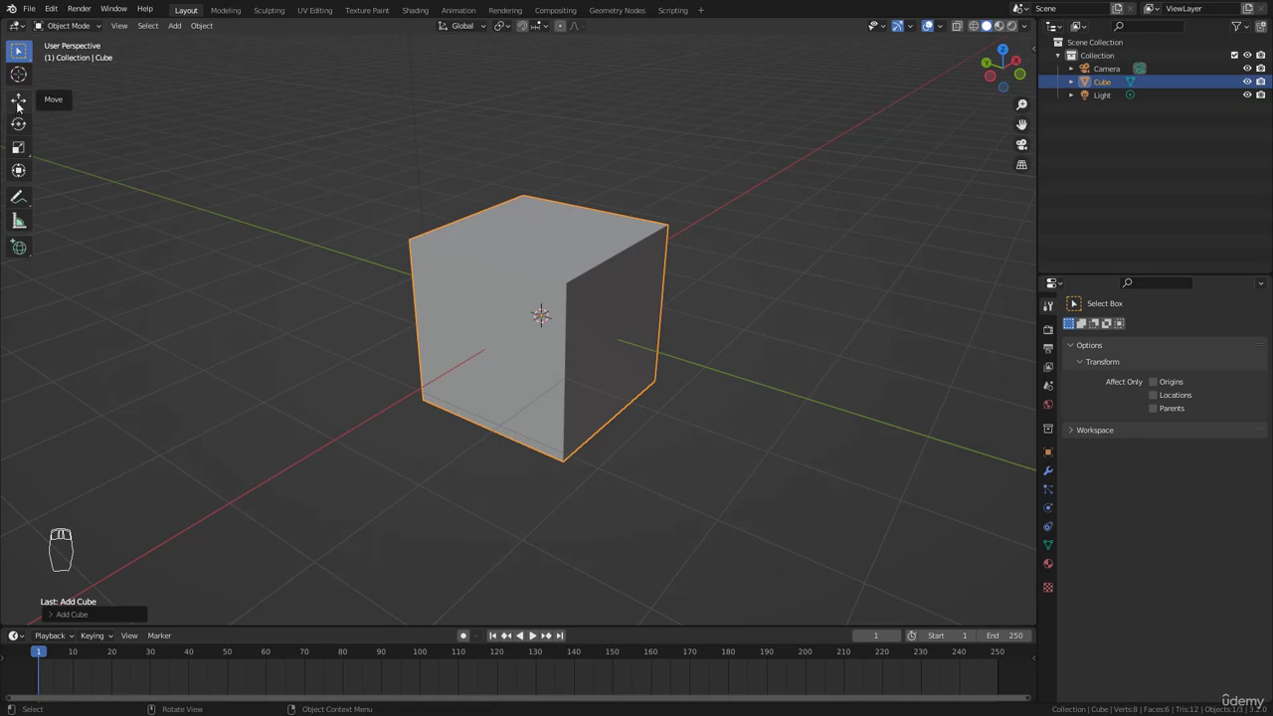
Step: Compare the Move, Rotate and Scale gizmos on the selected cube, leaving the Scale tool active
{"action": "scroll", "coordinate": [492, 270], "scroll_direction": "down", "scroll_amount": 1}
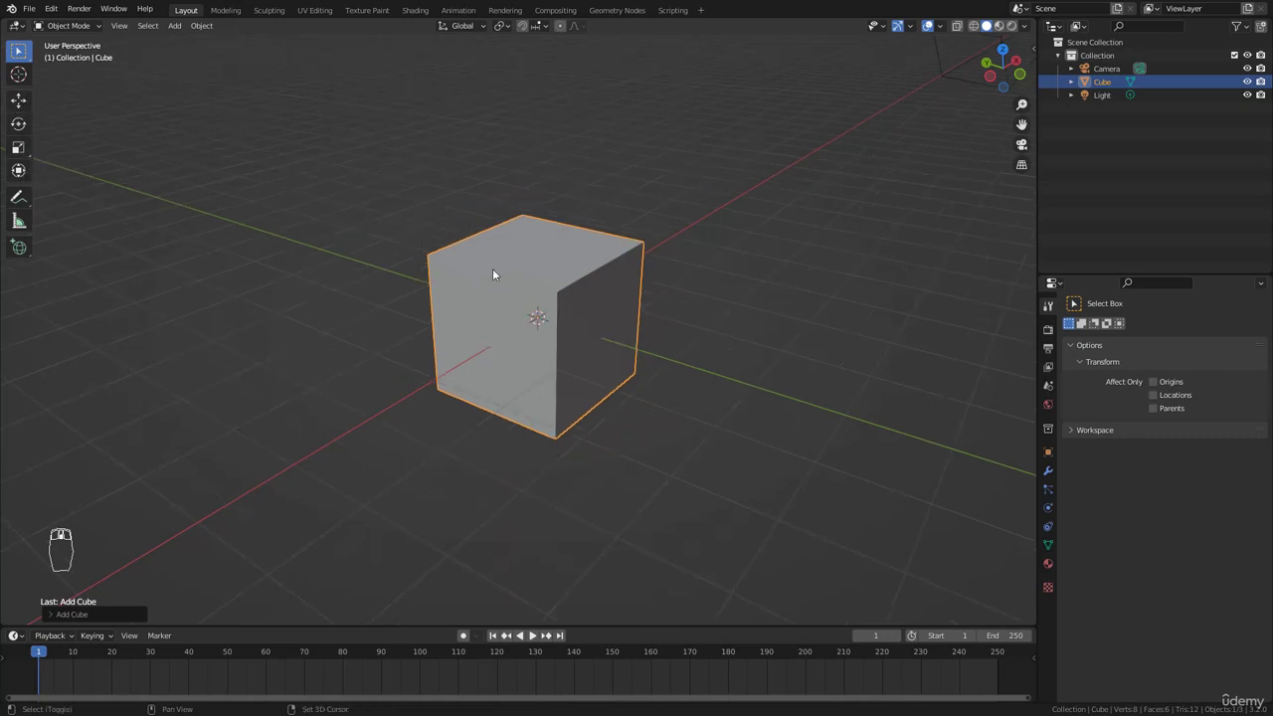
{"action": "middle_click_drag", "start_coordinate": [353, 242], "coordinate": [346, 213], "text": "shift"}
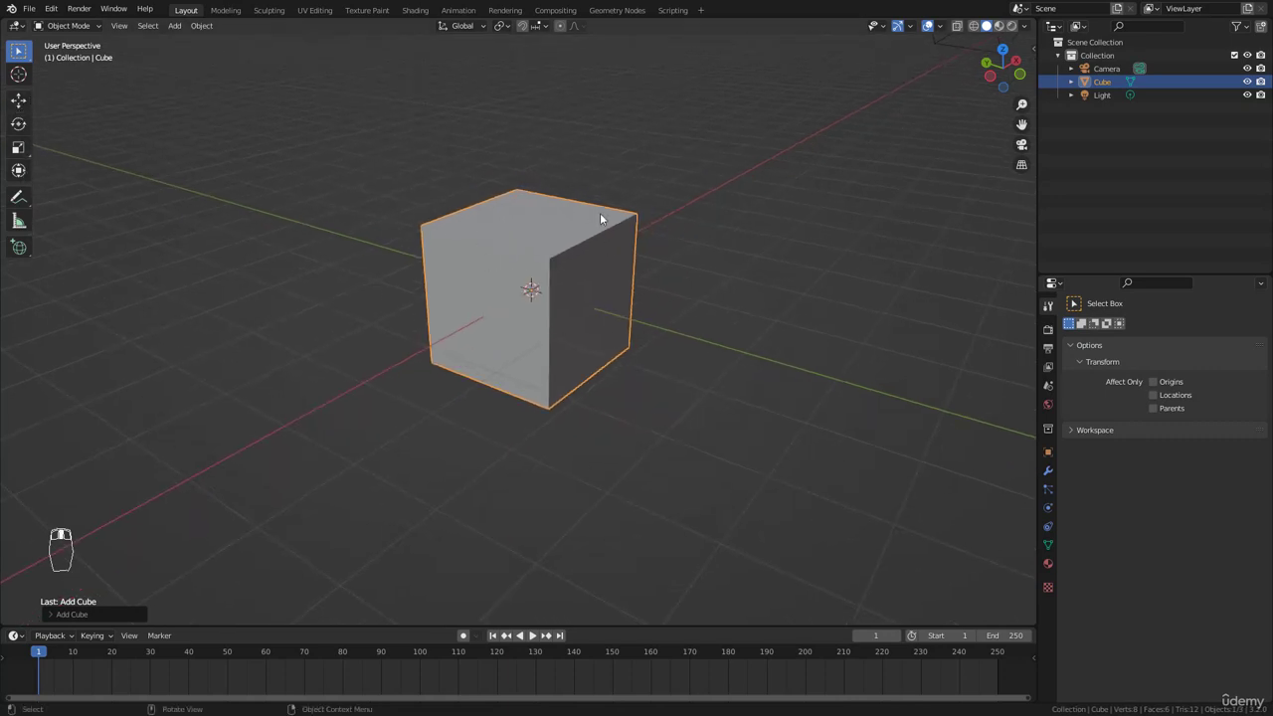
{"action": "scroll", "coordinate": [584, 266], "scroll_direction": "down", "scroll_amount": 1}
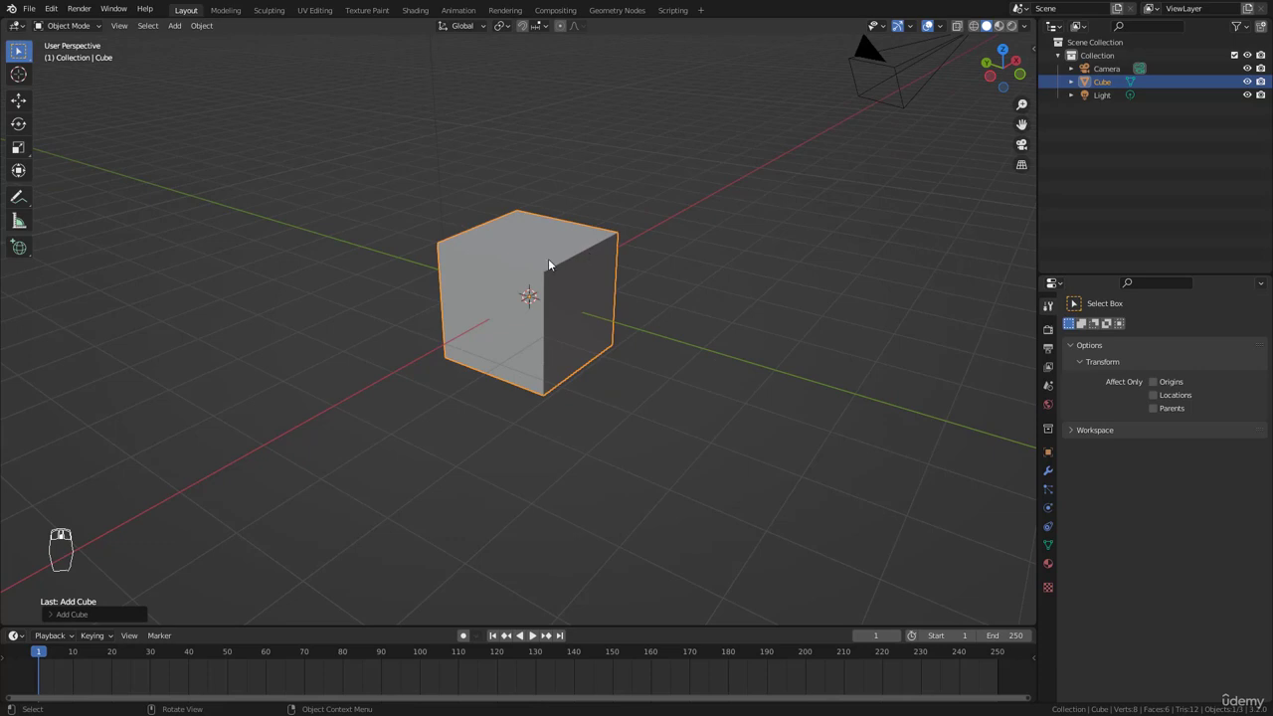
{"action": "left_click", "coordinate": [22, 102]}
{"action": "left_click", "coordinate": [22, 124]}
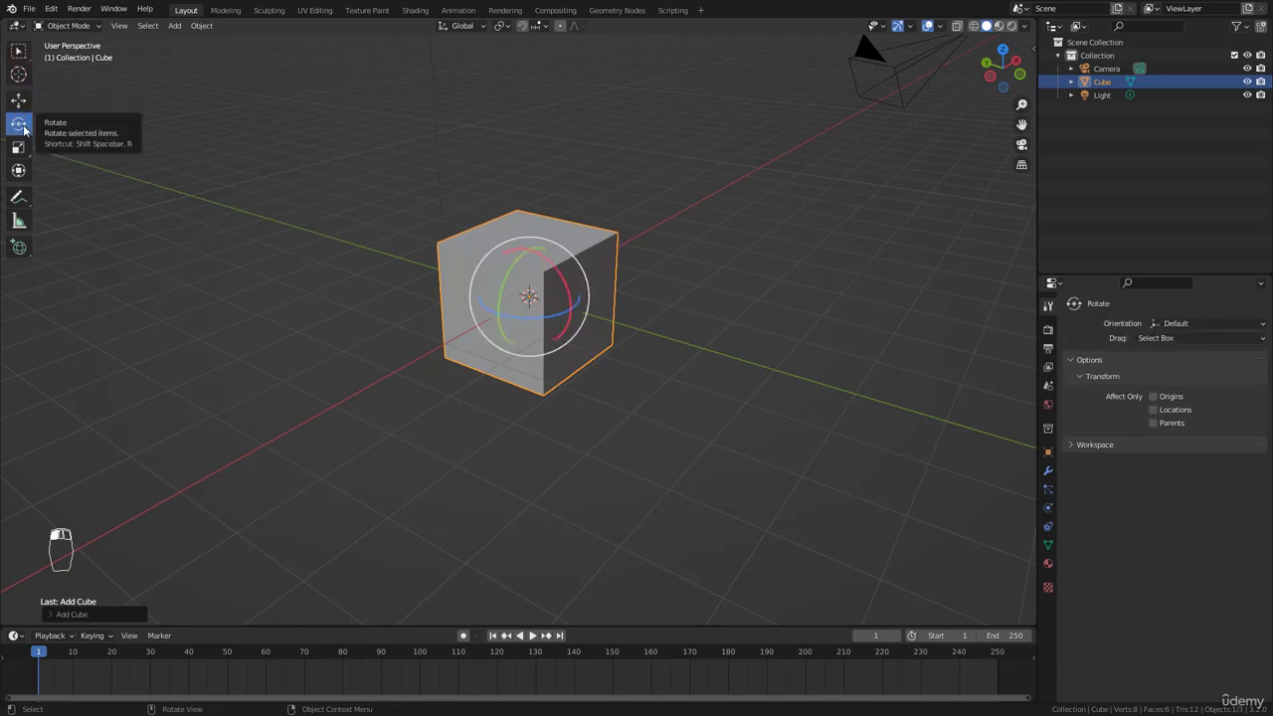
{"action": "left_click", "coordinate": [20, 102]}
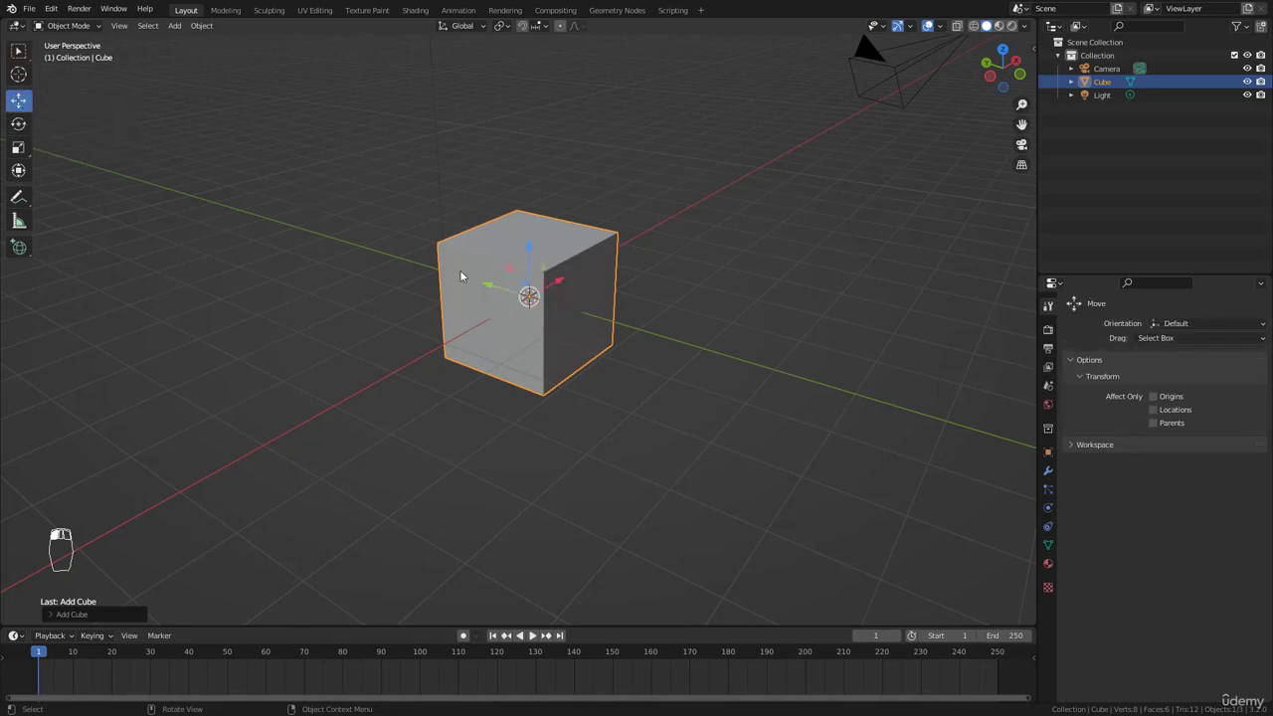
{"action": "left_click", "coordinate": [19, 126]}
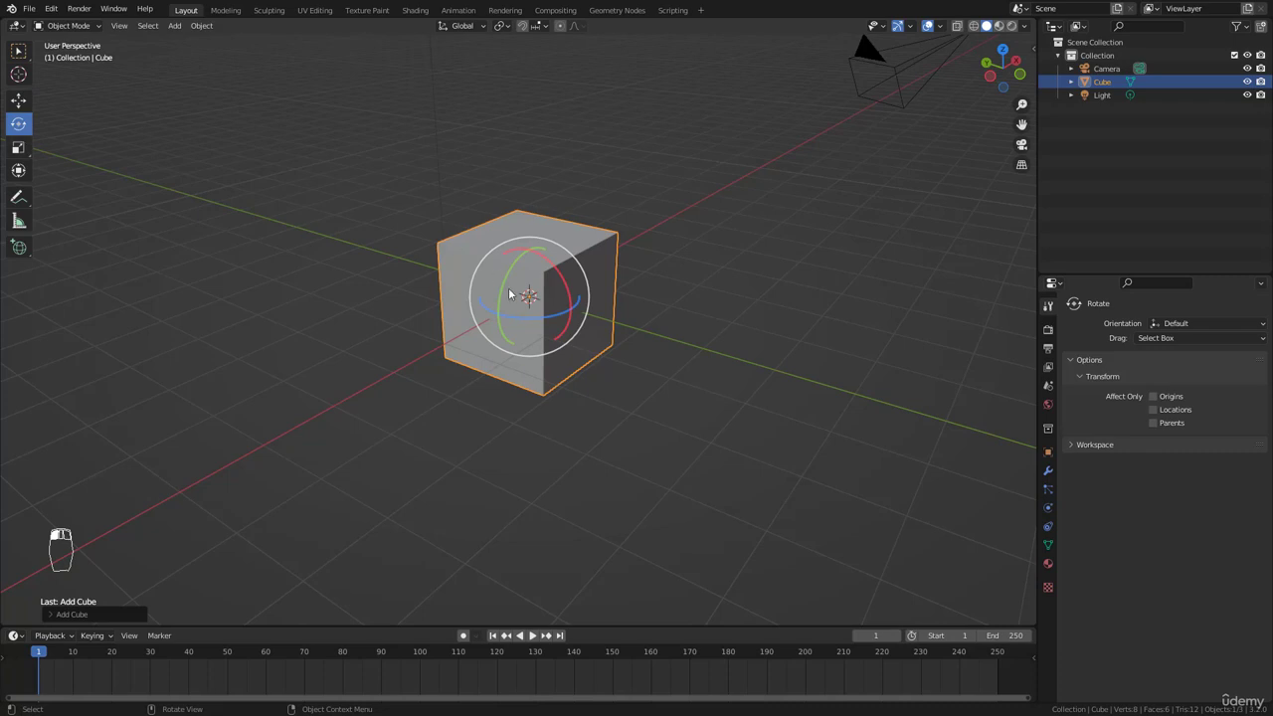
{"action": "left_click", "coordinate": [18, 148]}
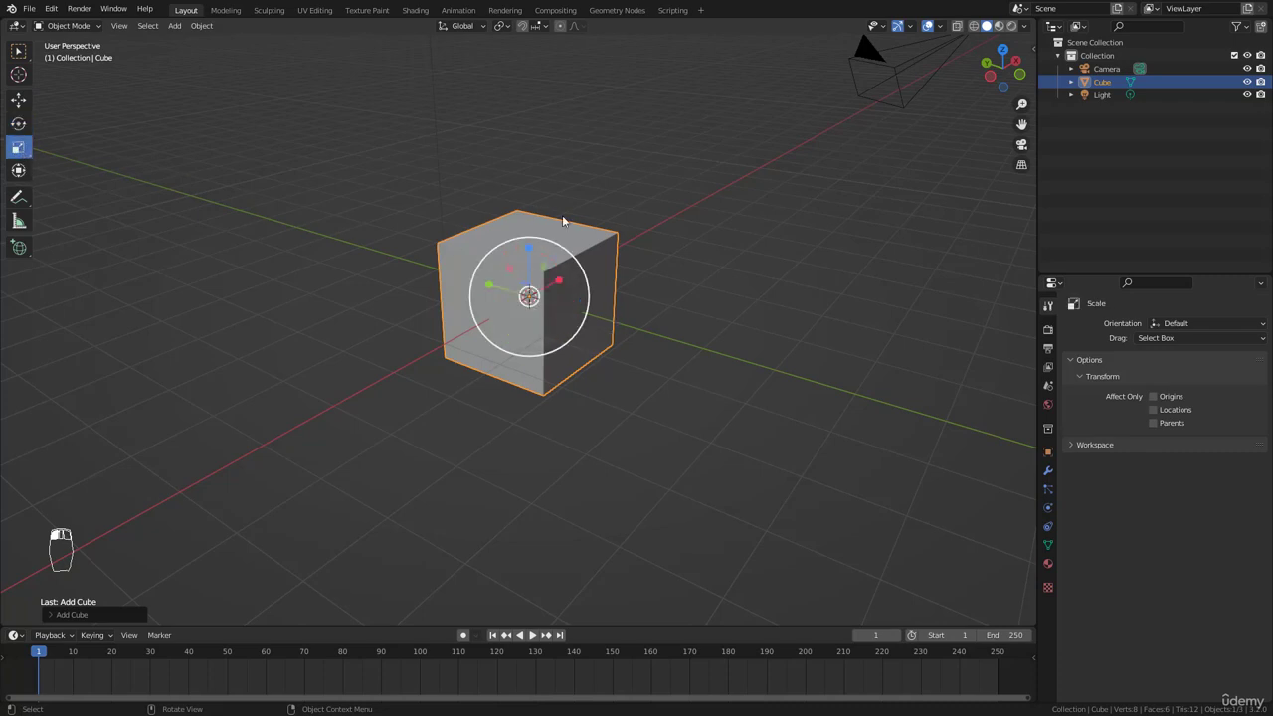
Step: Activate the Move tool and examine its axis arrows on the cube from perspective and top views
{"action": "left_click", "coordinate": [19, 101]}
{"action": "middle_click_drag", "start_coordinate": [561, 259], "coordinate": [601, 278]}
{"action": "scroll", "coordinate": [604, 278], "scroll_direction": "up", "scroll_amount": 2}
{"action": "scroll", "coordinate": [582, 298], "scroll_direction": "down", "scroll_amount": 3}
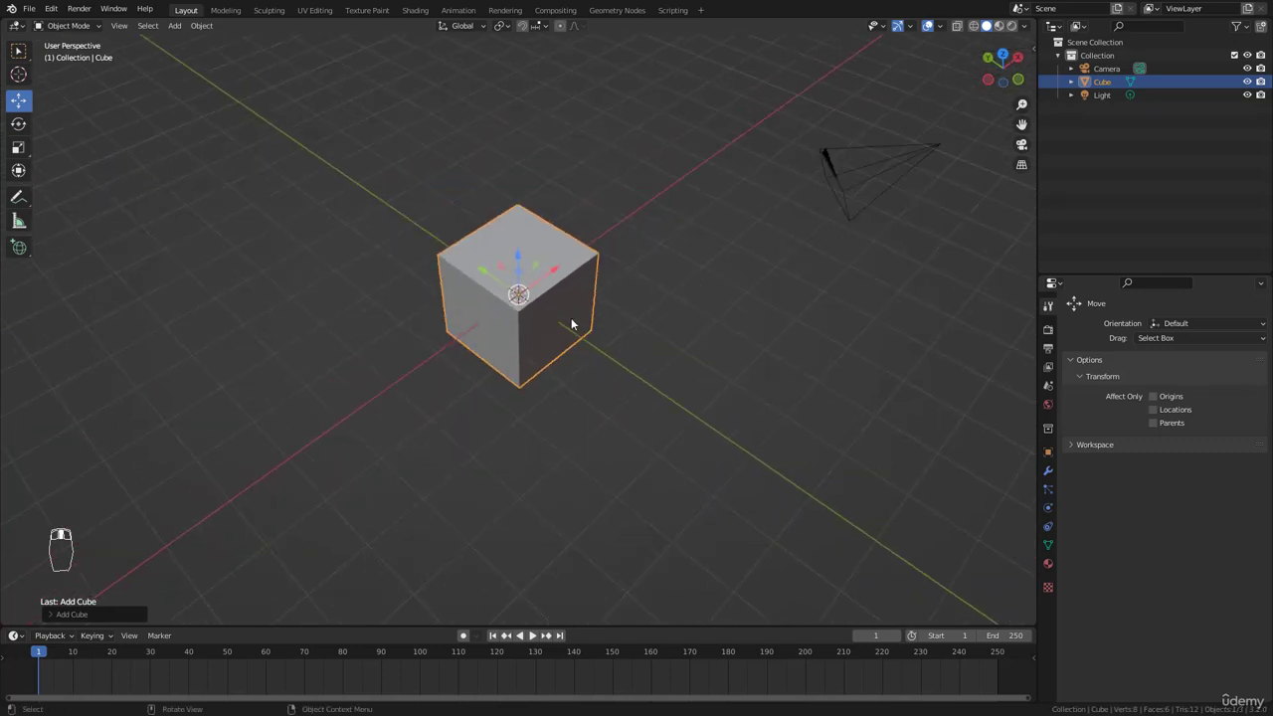
{"action": "middle_click_drag", "start_coordinate": [571, 317], "coordinate": [610, 321]}
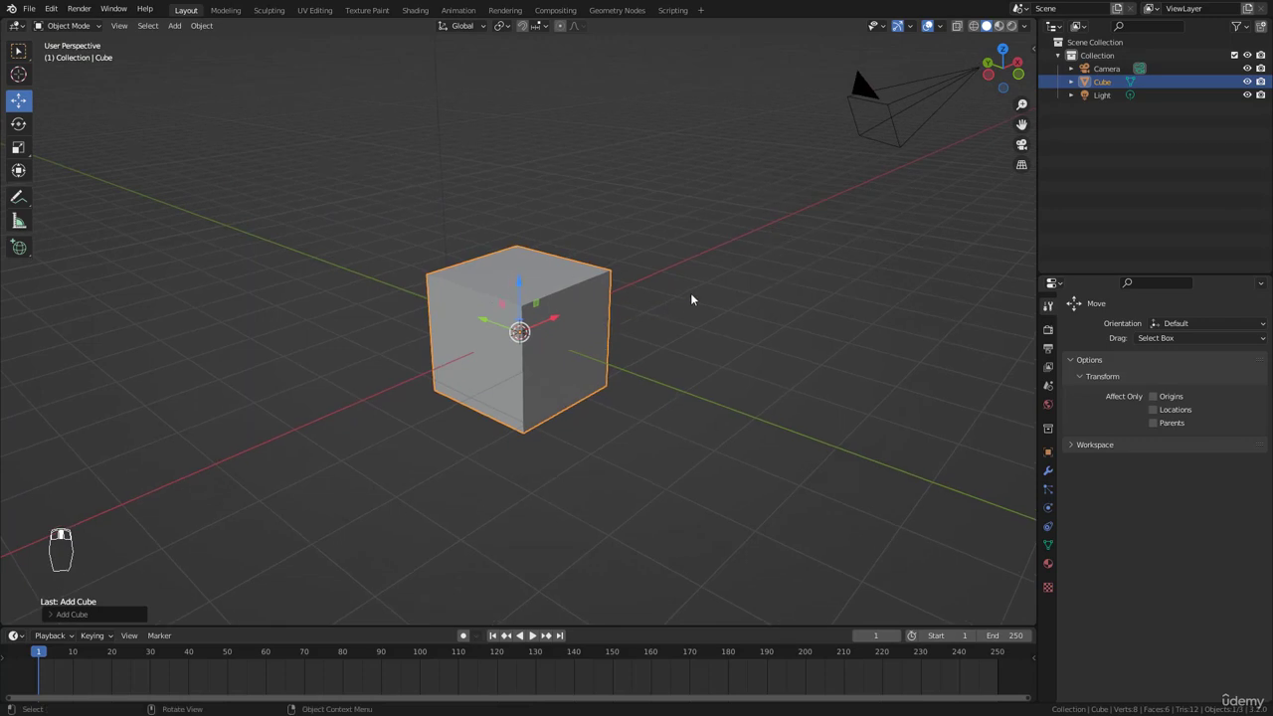
{"action": "middle_click_drag", "start_coordinate": [690, 295], "coordinate": [645, 349]}
{"action": "key", "text": "KP_7"}
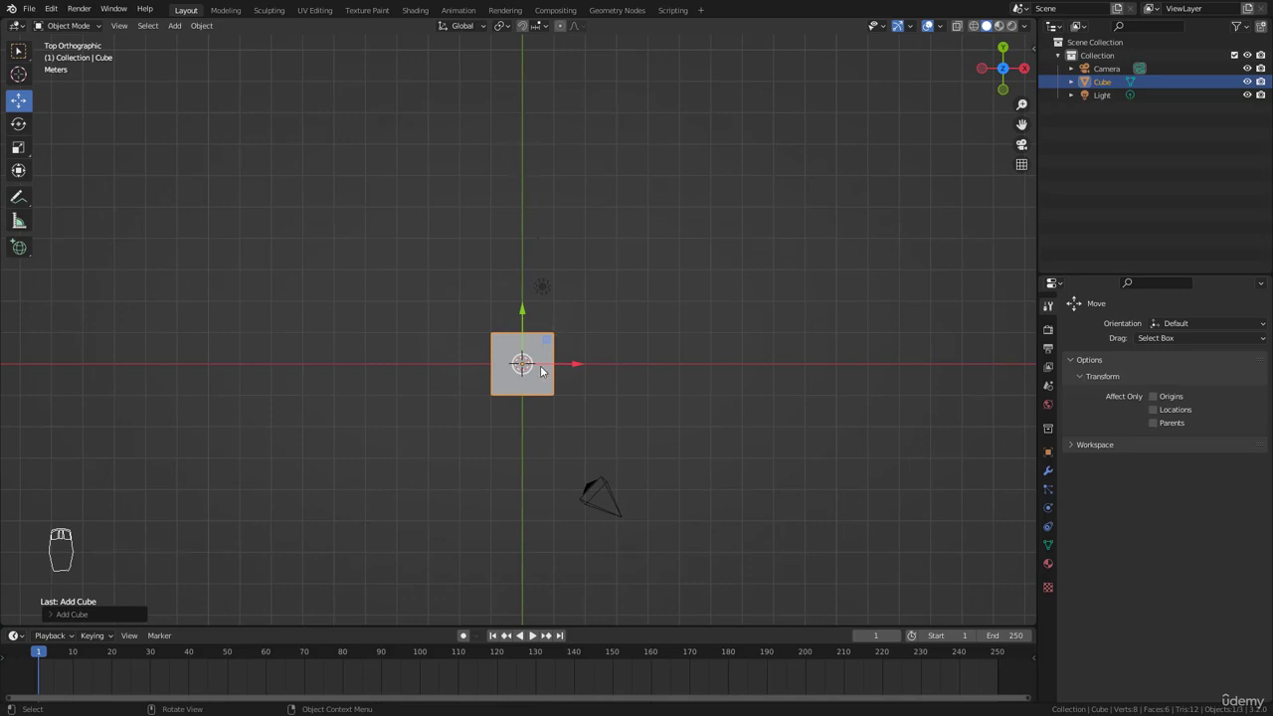
{"action": "middle_click_drag", "start_coordinate": [683, 433], "coordinate": [604, 347]}
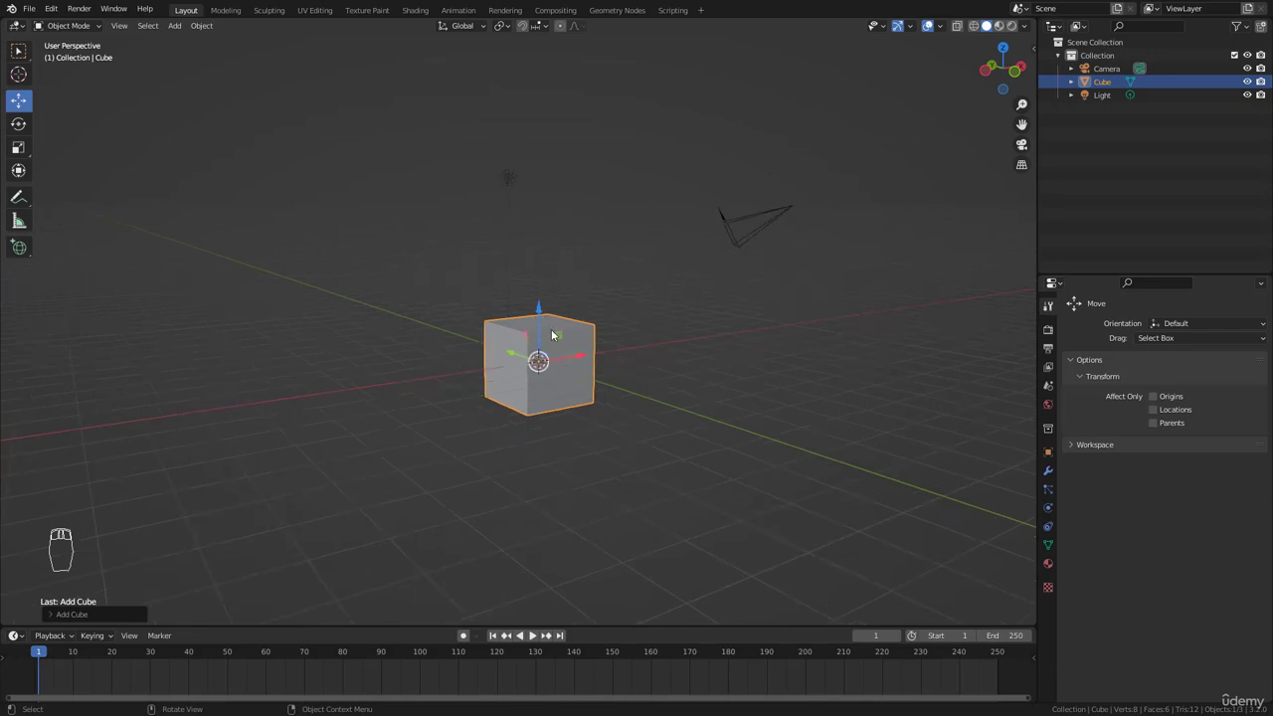
{"action": "middle_click_drag", "start_coordinate": [597, 318], "coordinate": [588, 355]}
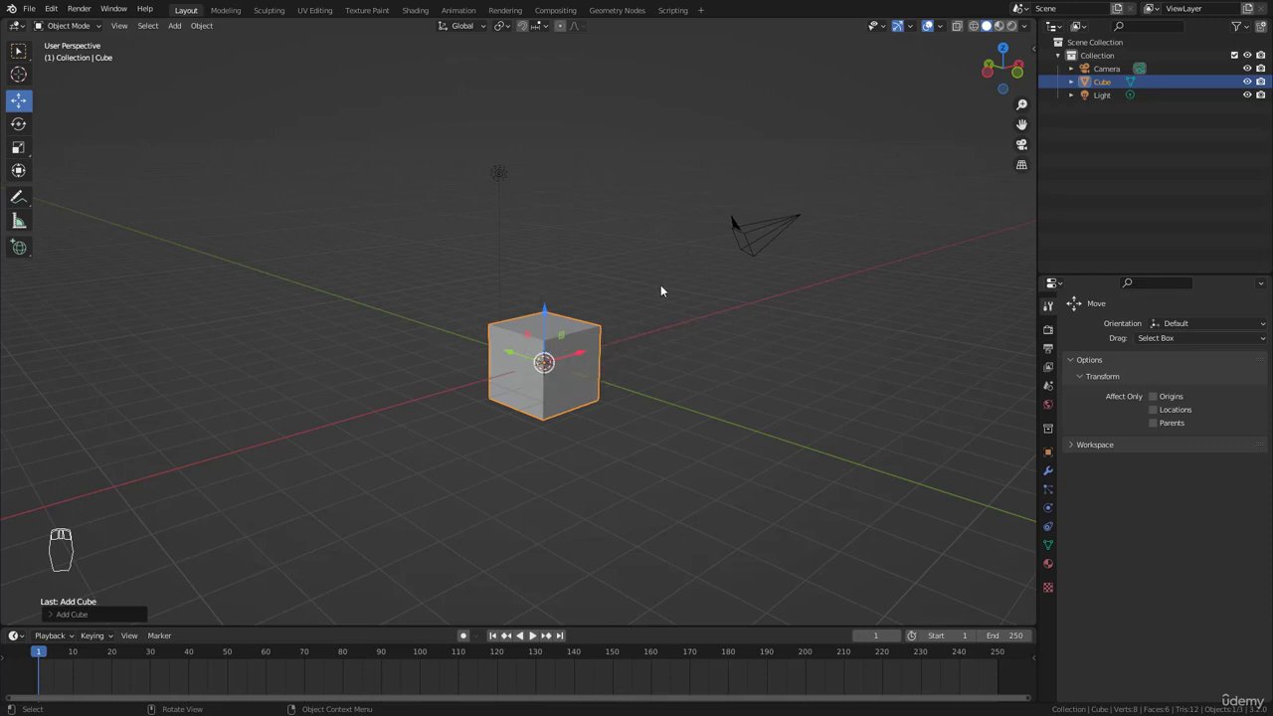
Step: Show the Z axis line in the viewport overlays, and hide it again
{"action": "left_click", "coordinate": [940, 25]}
{"action": "left_click", "coordinate": [1014, 91]}
{"action": "middle_click_drag", "start_coordinate": [564, 314], "coordinate": [696, 212]}
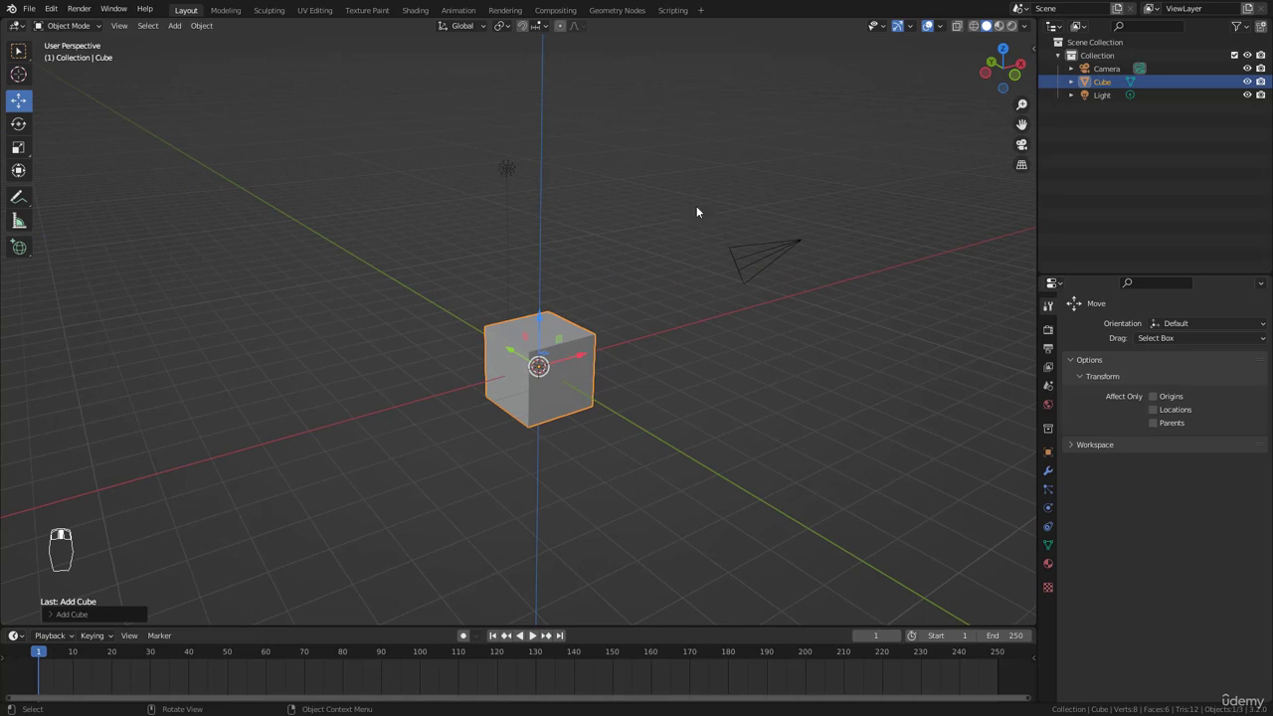
{"action": "left_click", "coordinate": [938, 26]}
{"action": "left_click", "coordinate": [1014, 90]}
{"action": "middle_click_drag", "start_coordinate": [537, 204], "coordinate": [467, 229]}
{"action": "middle_click_drag", "start_coordinate": [310, 226], "coordinate": [284, 231]}
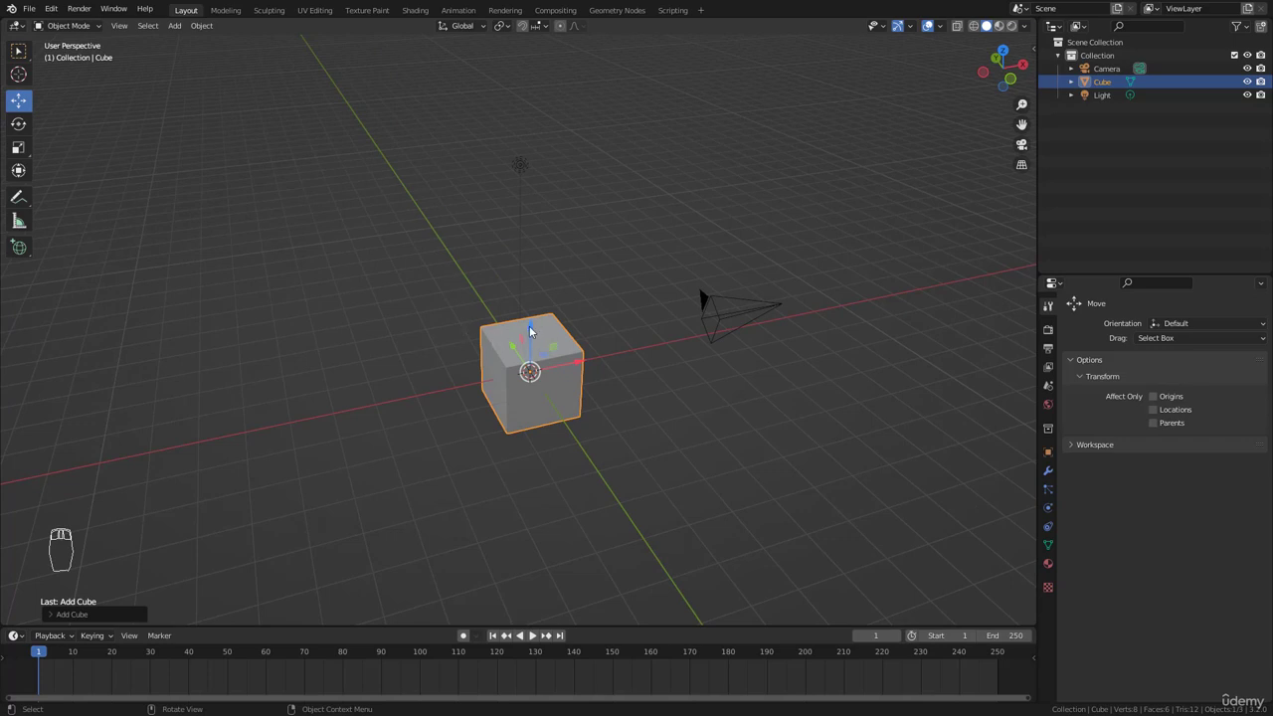
Step: Move the cube freely away from the world origin with the gizmo, and clear its location
{"action": "left_click_drag", "start_coordinate": [526, 331], "coordinate": [752, 230]}
{"action": "left_click_drag", "start_coordinate": [677, 218], "coordinate": [704, 303]}
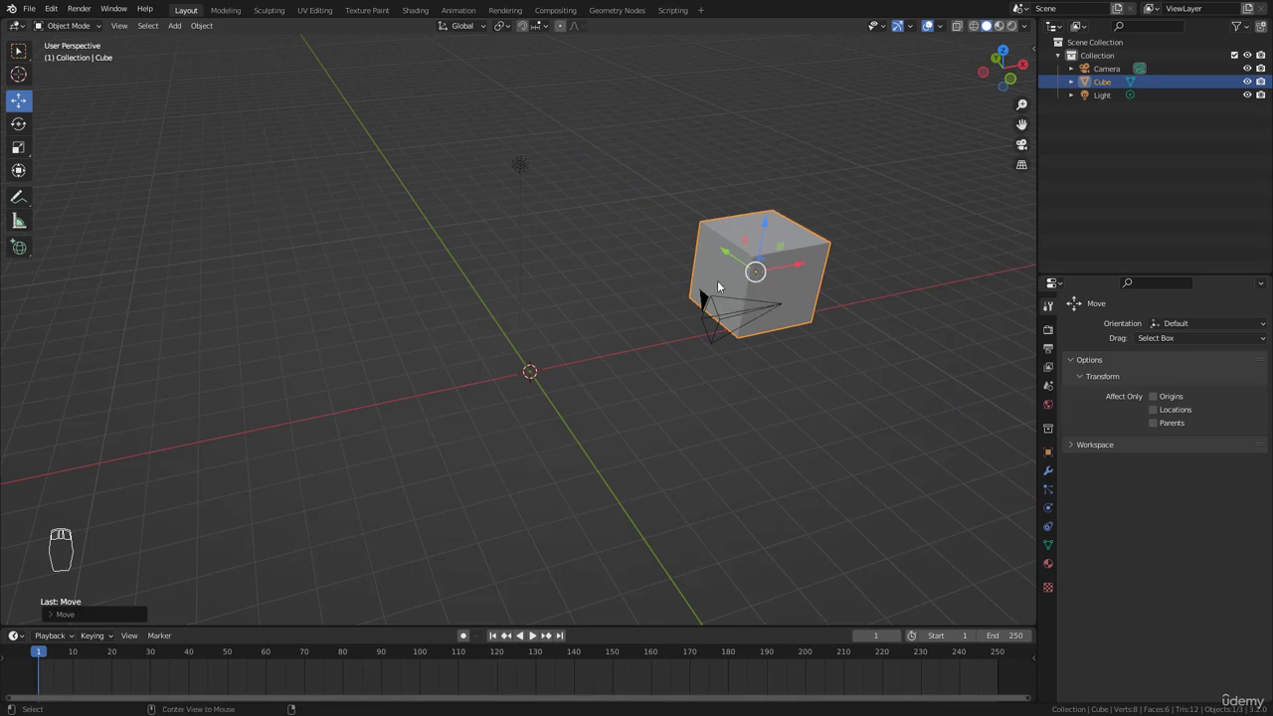
{"action": "key", "text": "alt+g"}
{"action": "middle_click_drag", "start_coordinate": [593, 358], "coordinate": [653, 313]}
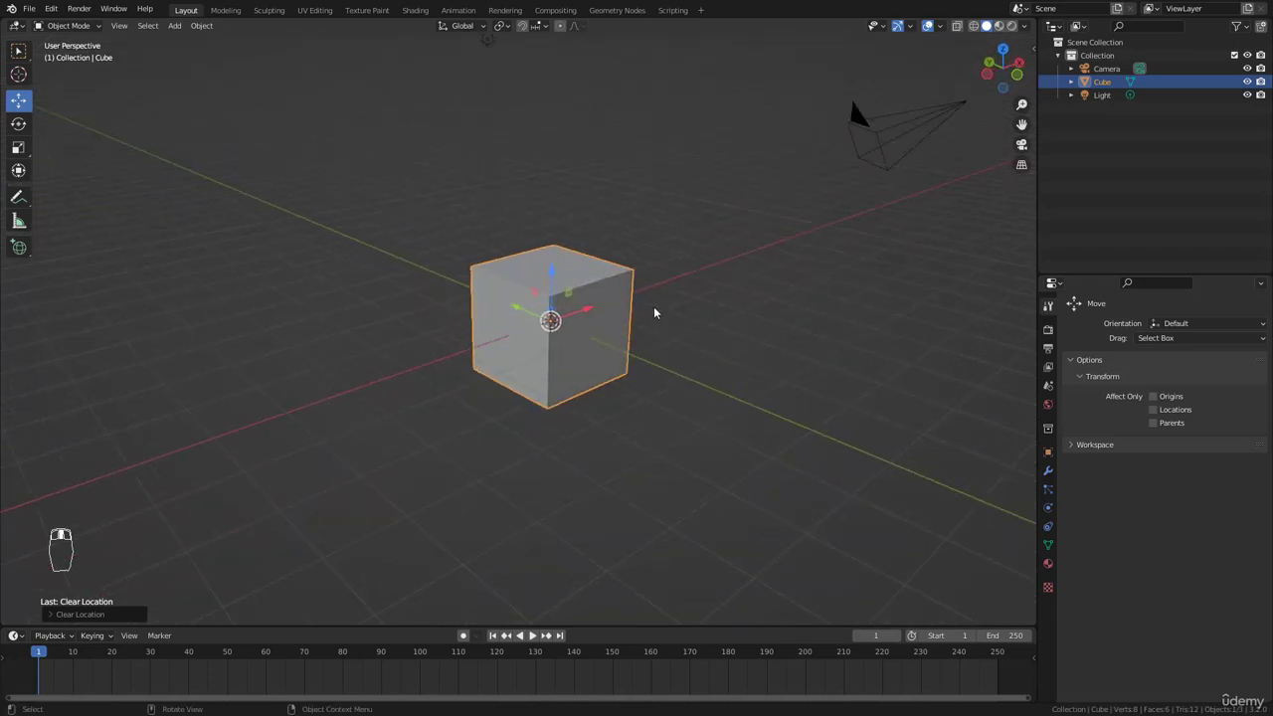
Step: Try moving the cube within the XZ plane using the gizmo's green plane handle, and undo that move
{"action": "scroll", "coordinate": [651, 298], "scroll_direction": "up", "scroll_amount": 2}
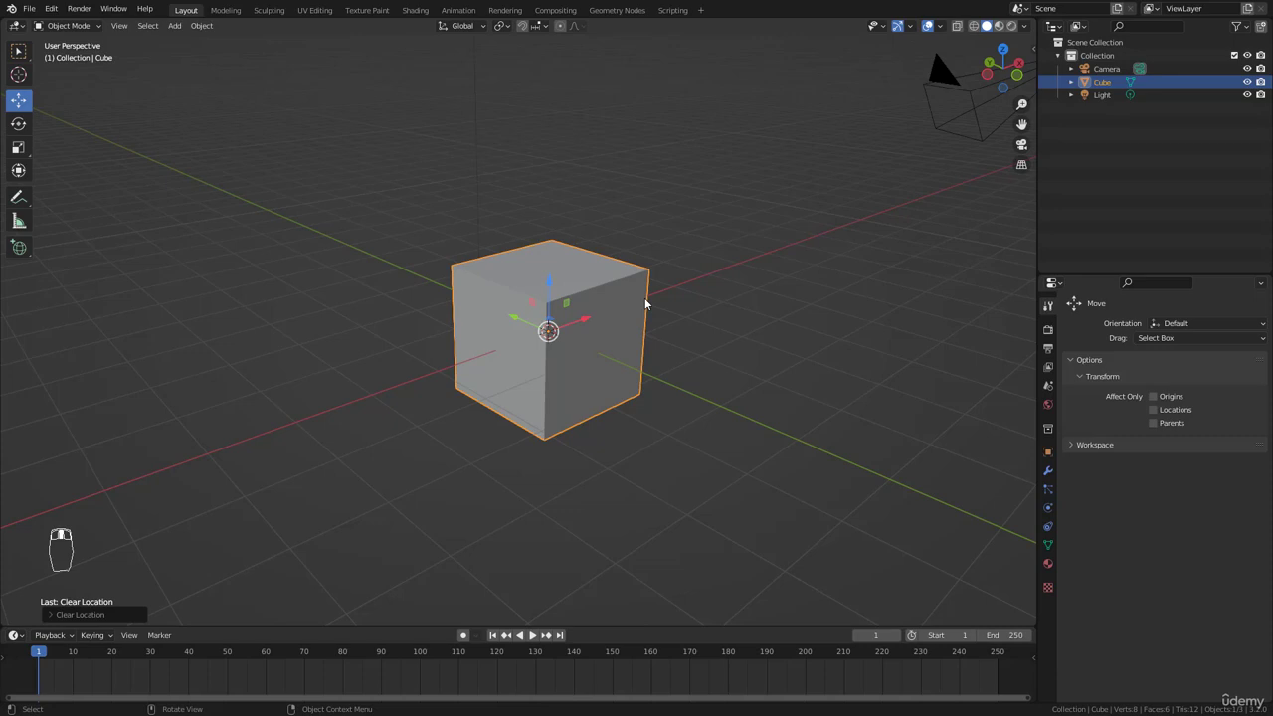
{"action": "scroll", "coordinate": [597, 366], "scroll_direction": "down", "scroll_amount": 3}
{"action": "middle_click_drag", "start_coordinate": [588, 395], "coordinate": [591, 377]}
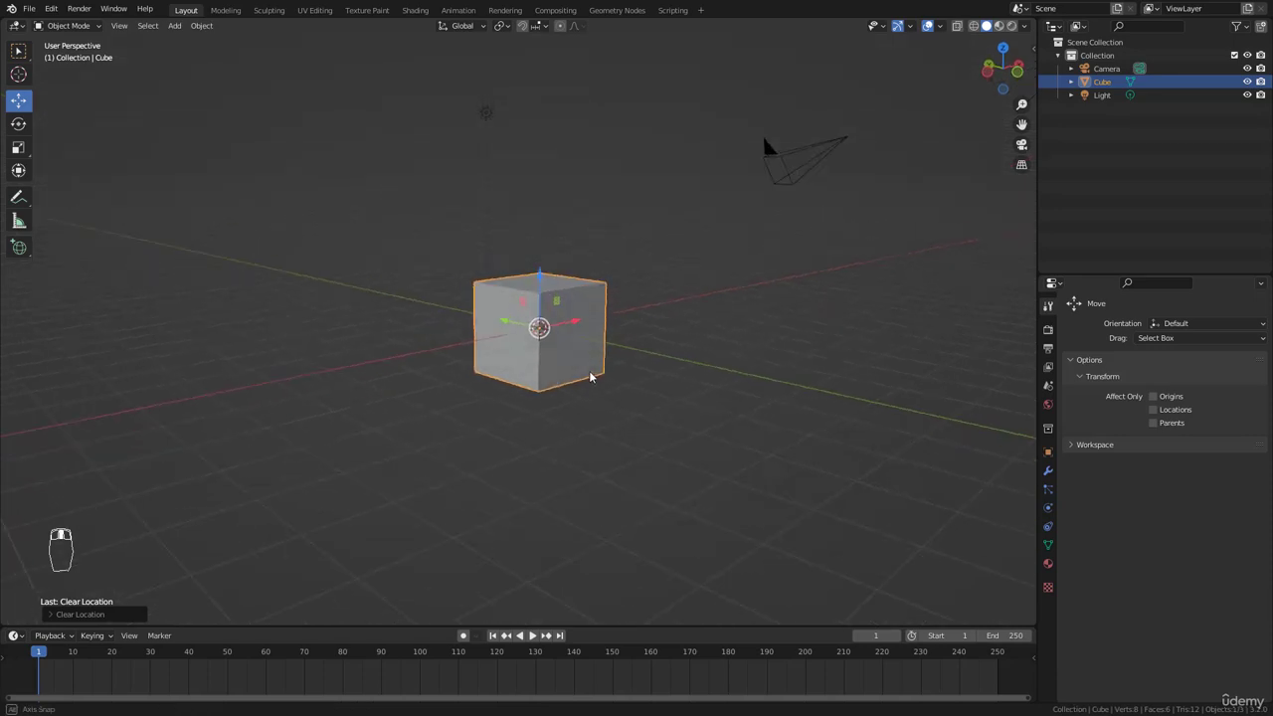
{"action": "middle_click_drag", "start_coordinate": [524, 346], "coordinate": [524, 374]}
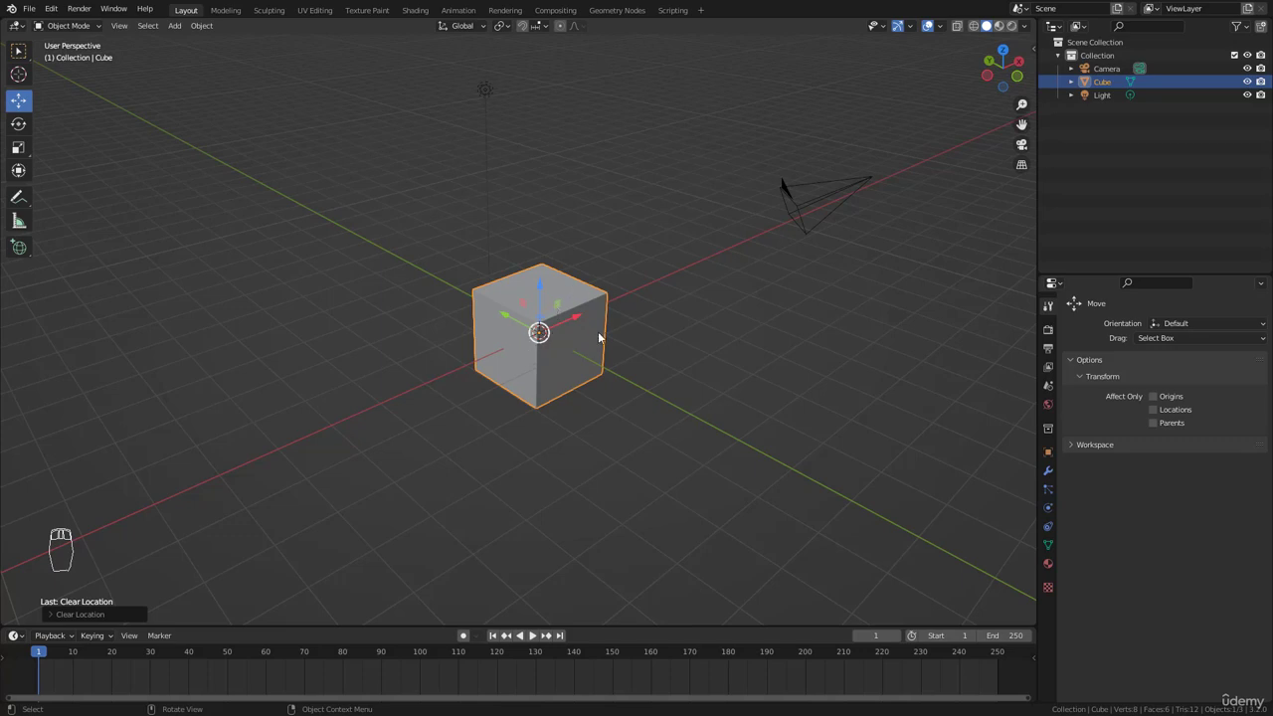
{"action": "middle_click_drag", "start_coordinate": [644, 295], "coordinate": [624, 318]}
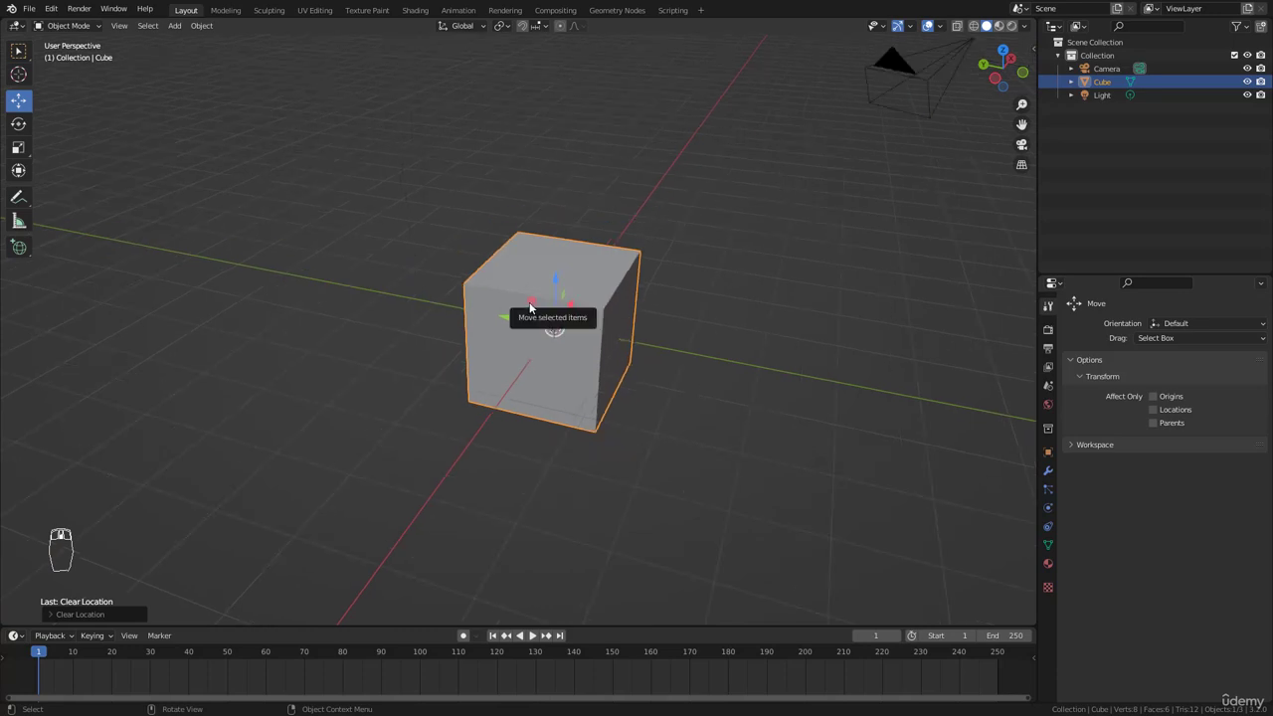
{"action": "middle_click_drag", "start_coordinate": [548, 326], "coordinate": [694, 333]}
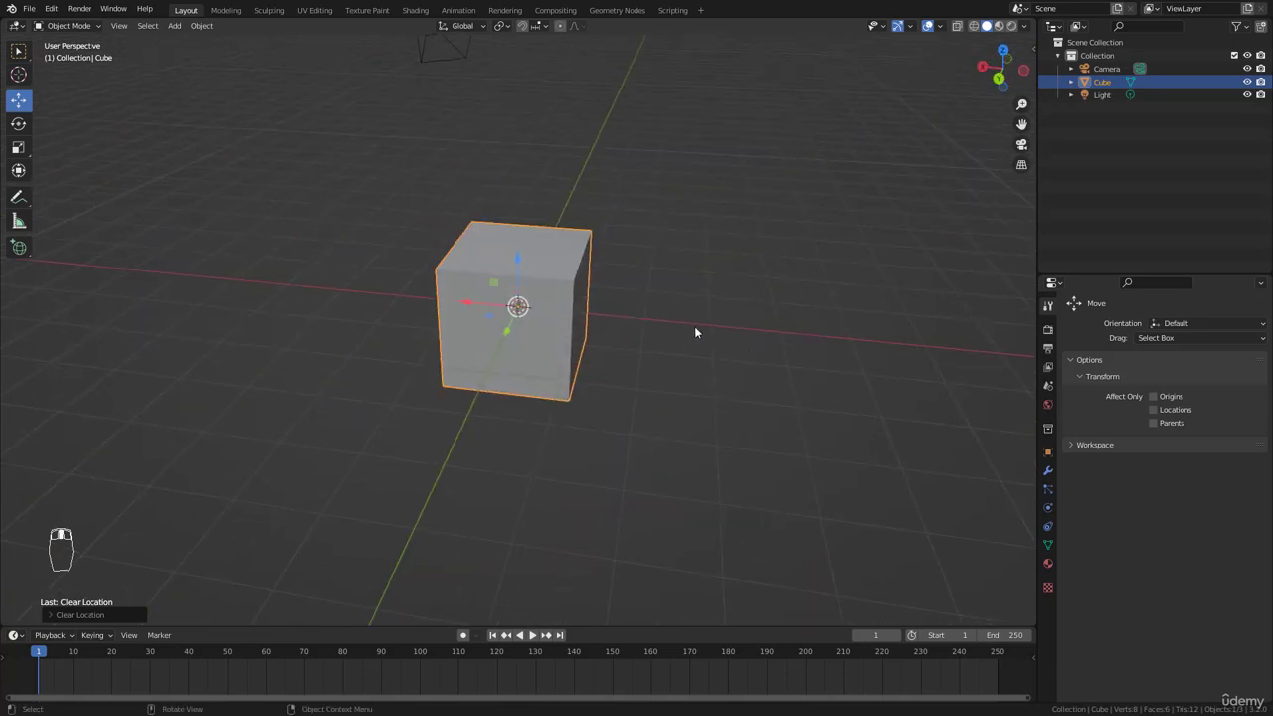
{"action": "left_click_drag", "start_coordinate": [493, 284], "coordinate": [463, 236]}
{"action": "key", "text": "ctrl+z"}
{"action": "middle_click_drag", "start_coordinate": [673, 288], "coordinate": [578, 267]}
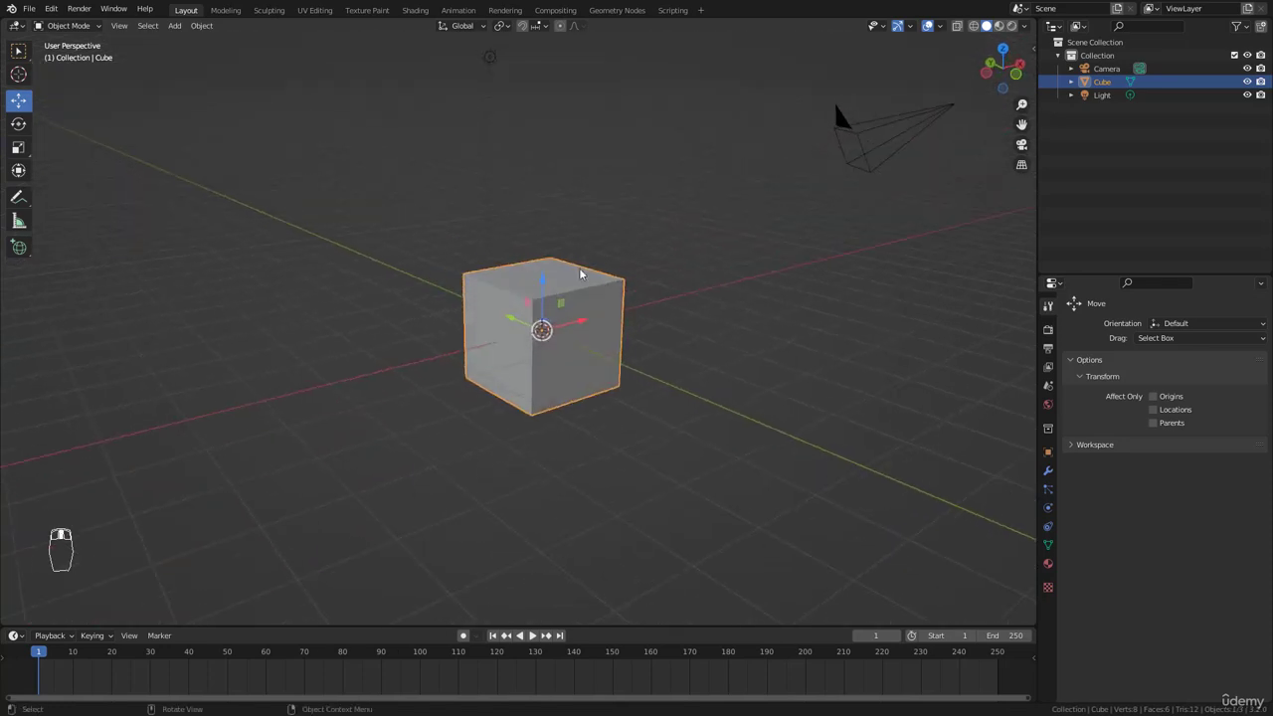
Step: Try an unconstrained Grab move of the cube, and cancel it
{"action": "scroll", "coordinate": [544, 330], "scroll_direction": "up", "scroll_amount": 2}
{"action": "middle_click_drag", "start_coordinate": [582, 349], "coordinate": [619, 311]}
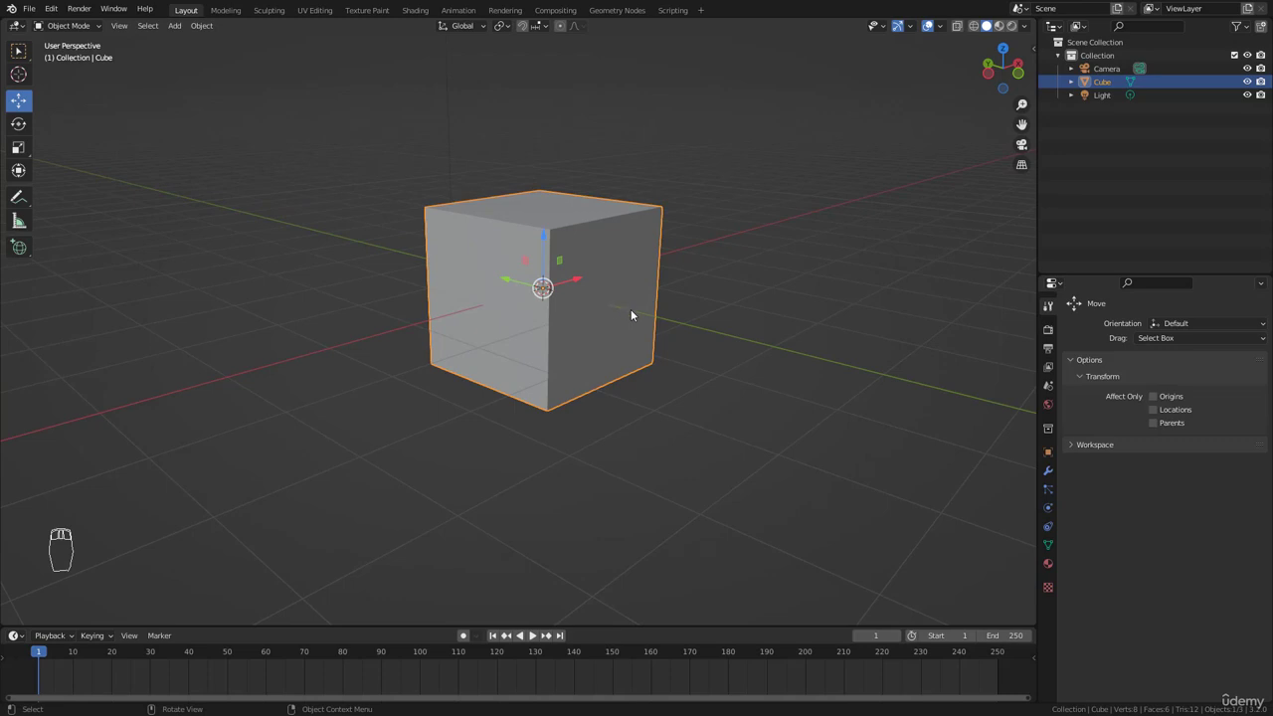
{"action": "key", "text": "g"}
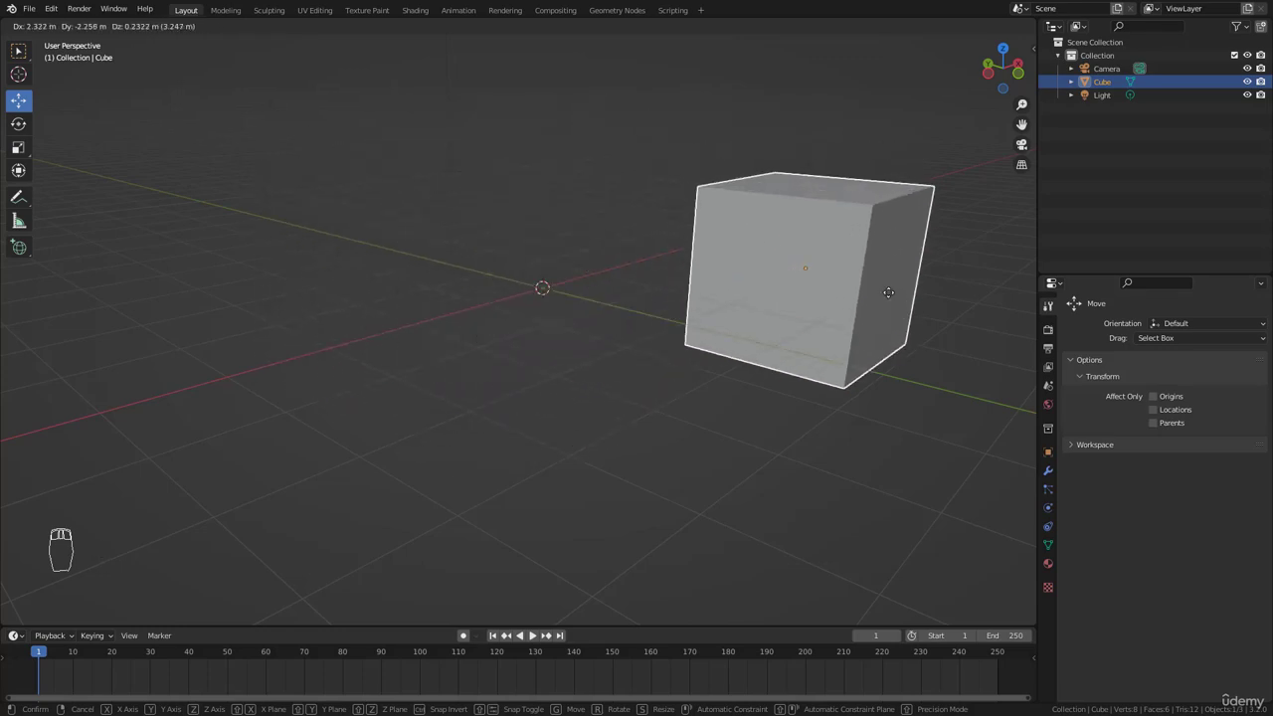
{"action": "right_click", "coordinate": [597, 301]}
Step: Try moving the cube along the global Y axis only, and cancel the move
{"action": "scroll", "coordinate": [644, 269], "scroll_direction": "down", "scroll_amount": 3}
{"action": "middle_click_drag", "start_coordinate": [644, 269], "coordinate": [631, 334]}
{"action": "scroll", "coordinate": [637, 314], "scroll_direction": "up", "scroll_amount": 4}
{"action": "scroll", "coordinate": [637, 328], "scroll_direction": "down", "scroll_amount": 2}
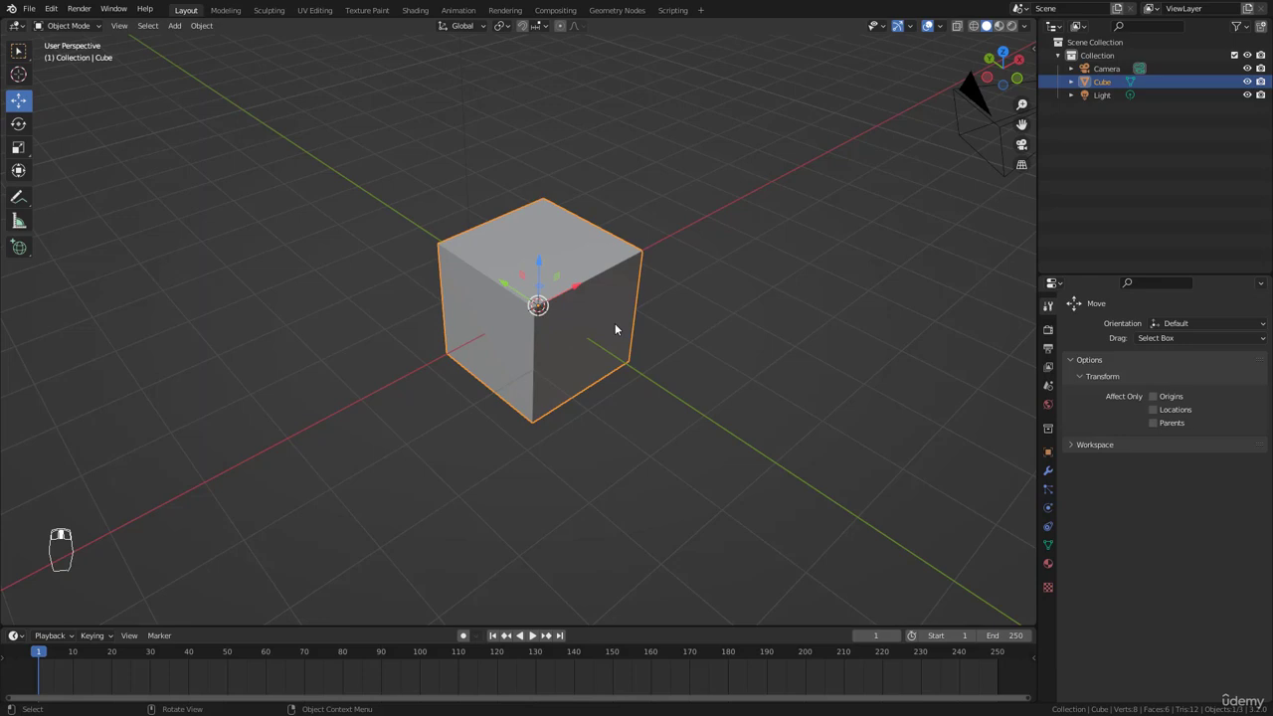
{"action": "key", "text": "g"}
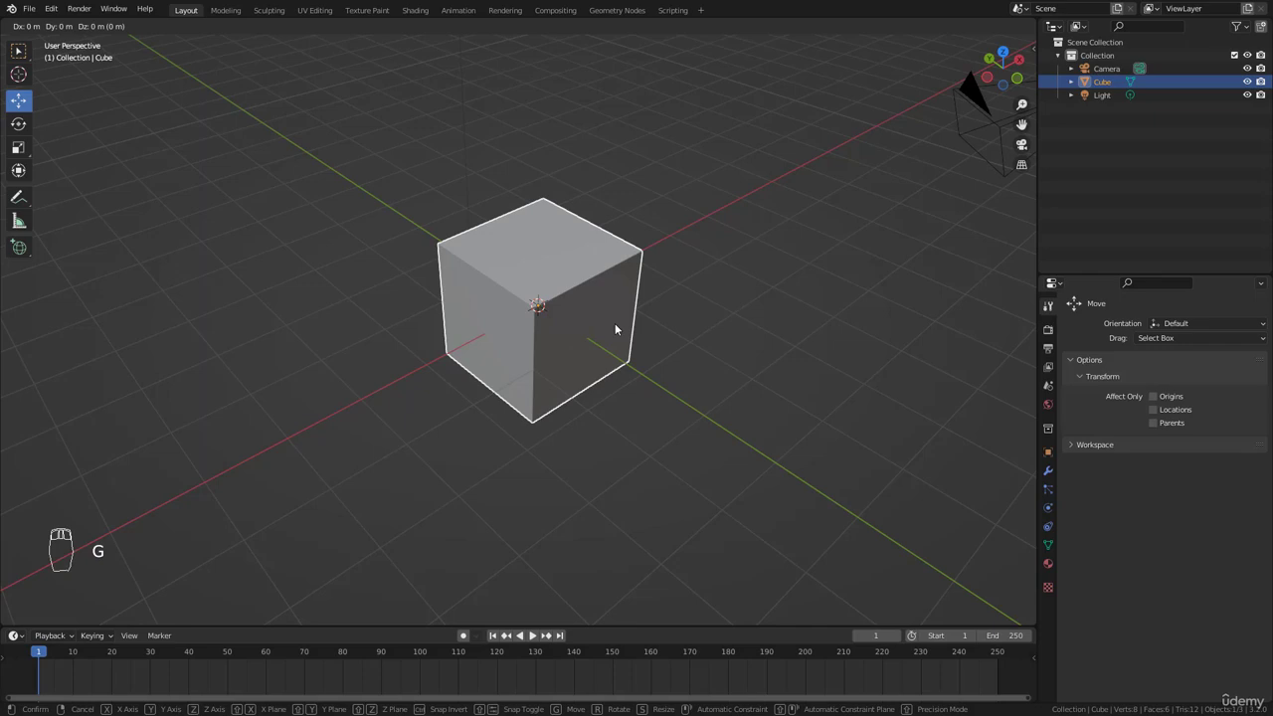
{"action": "key", "text": "y"}
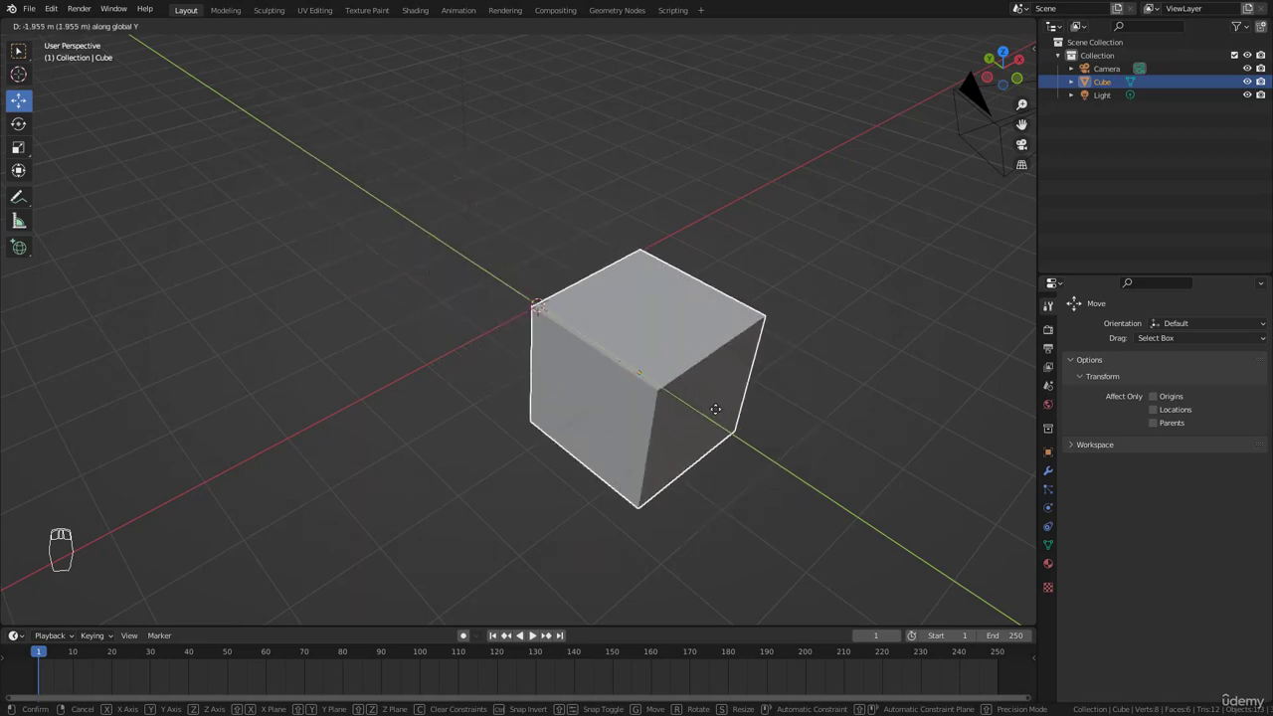
{"action": "right_click", "coordinate": [691, 376]}
Step: Try moving the cube along the global X axis and along the global Z axis, cancelling both moves
{"action": "key", "text": "g"}
{"action": "key", "text": "x"}
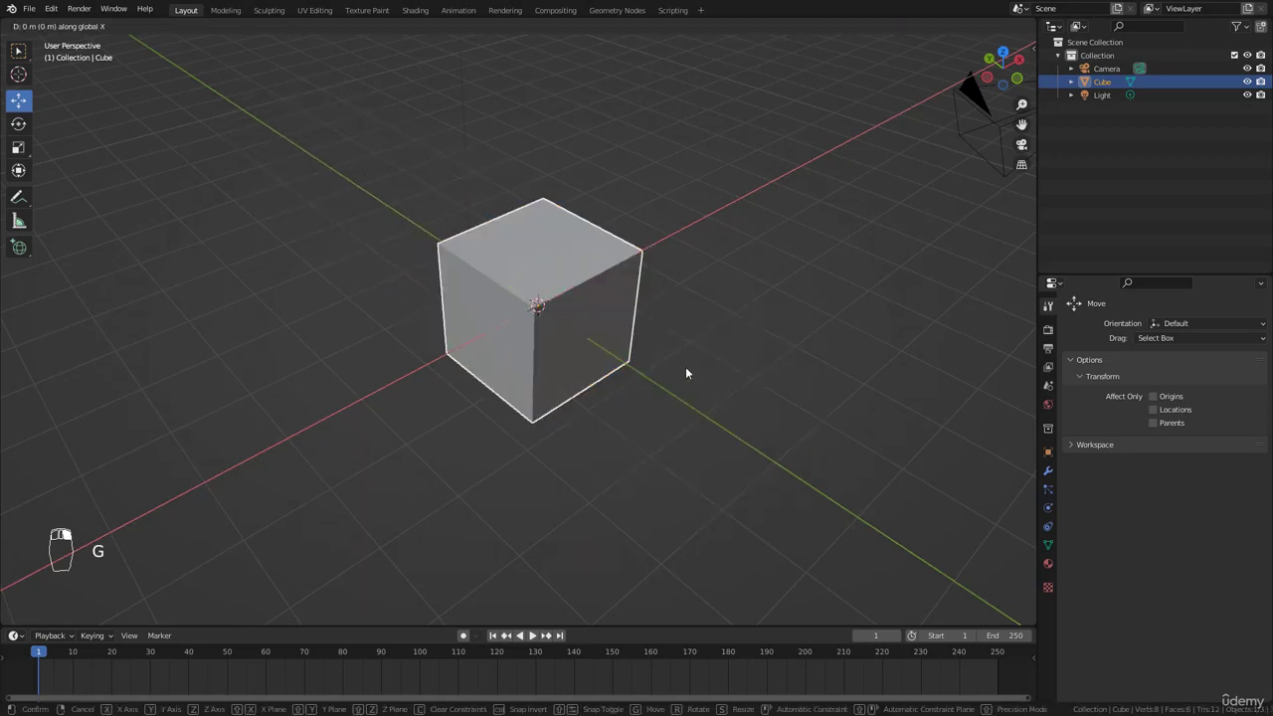
{"action": "right_click", "coordinate": [532, 388]}
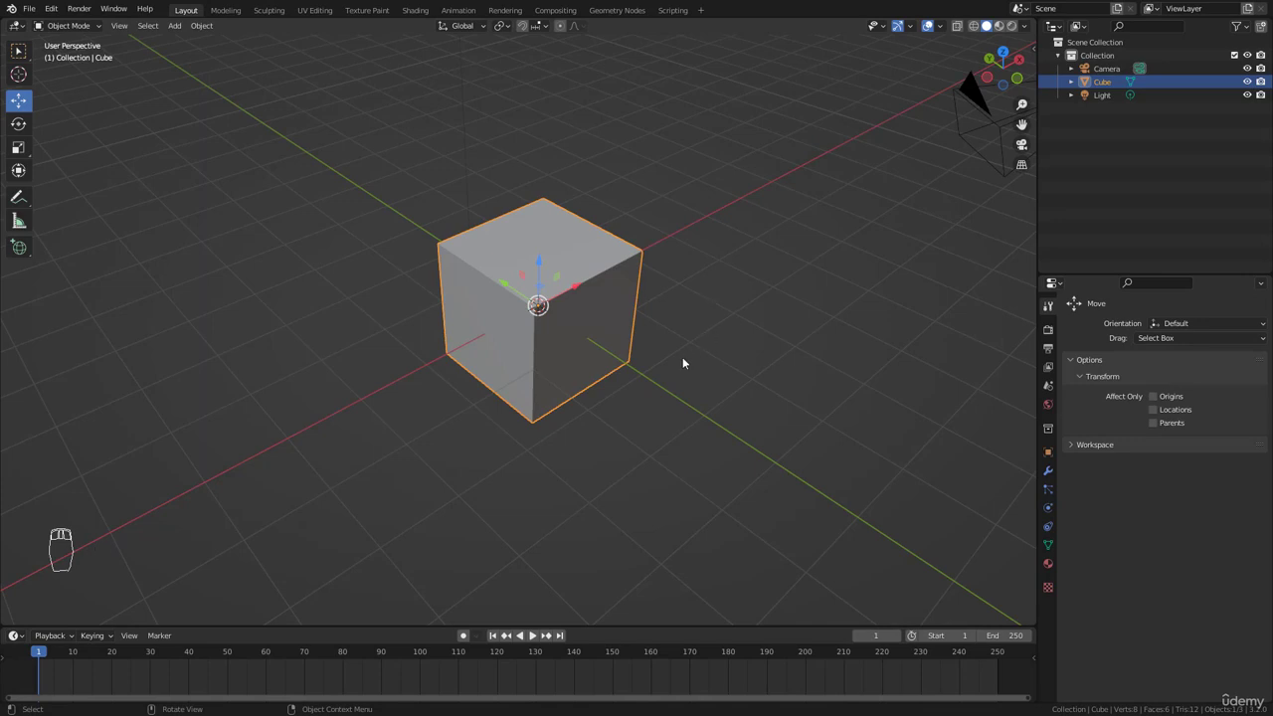
{"action": "key", "text": "g"}
{"action": "key", "text": "z"}
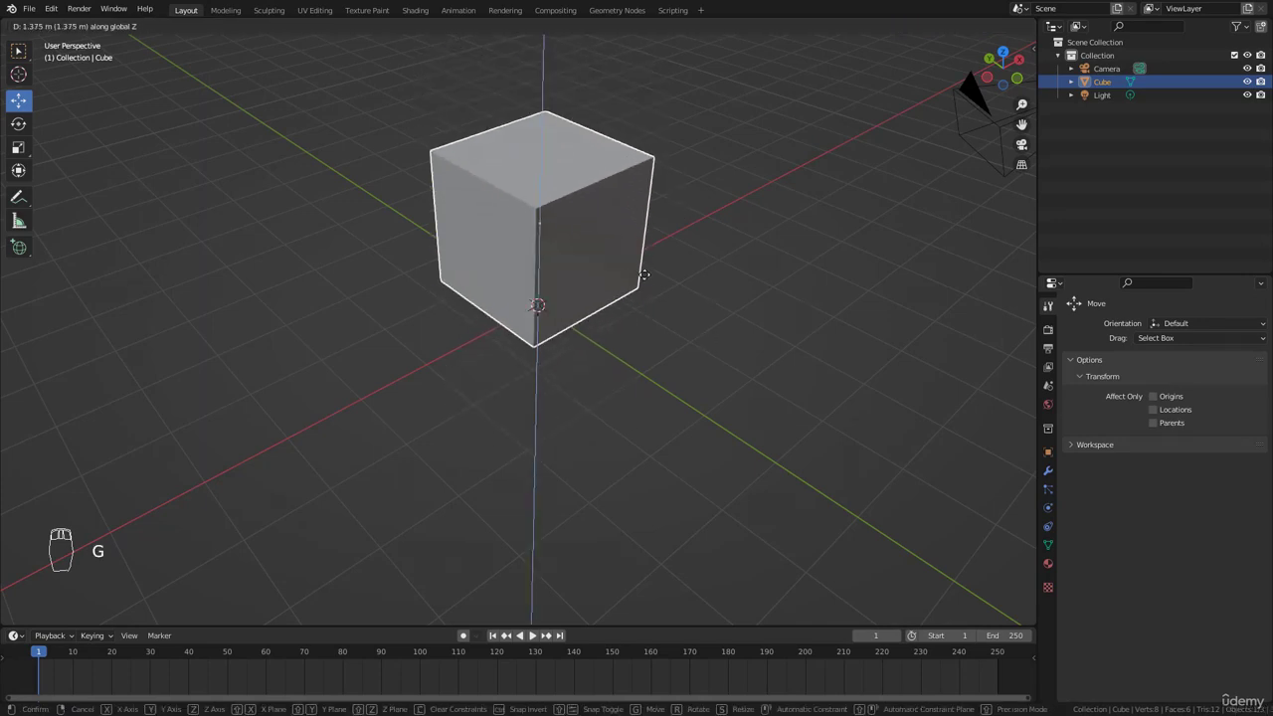
{"action": "right_click", "coordinate": [661, 372]}
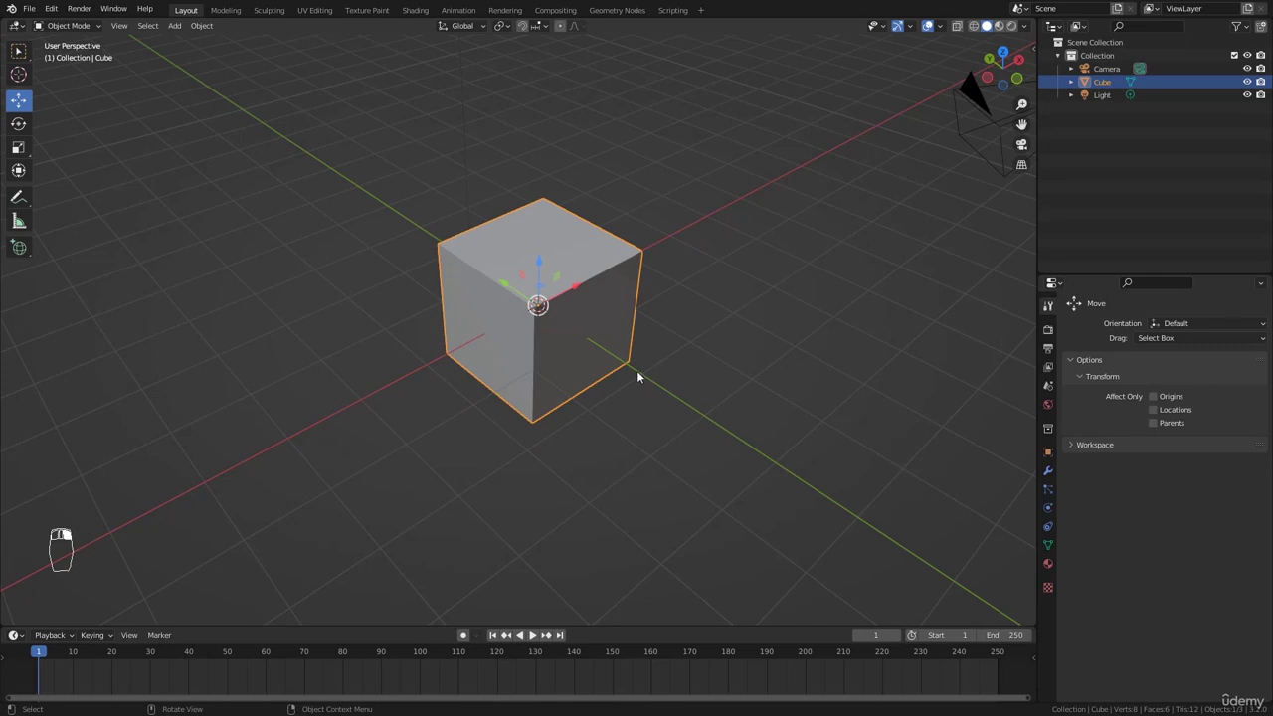
Step: Try shifting the cube a small distance along the global X axis, and cancel the shift
{"action": "middle_click_drag", "start_coordinate": [637, 372], "coordinate": [656, 336]}
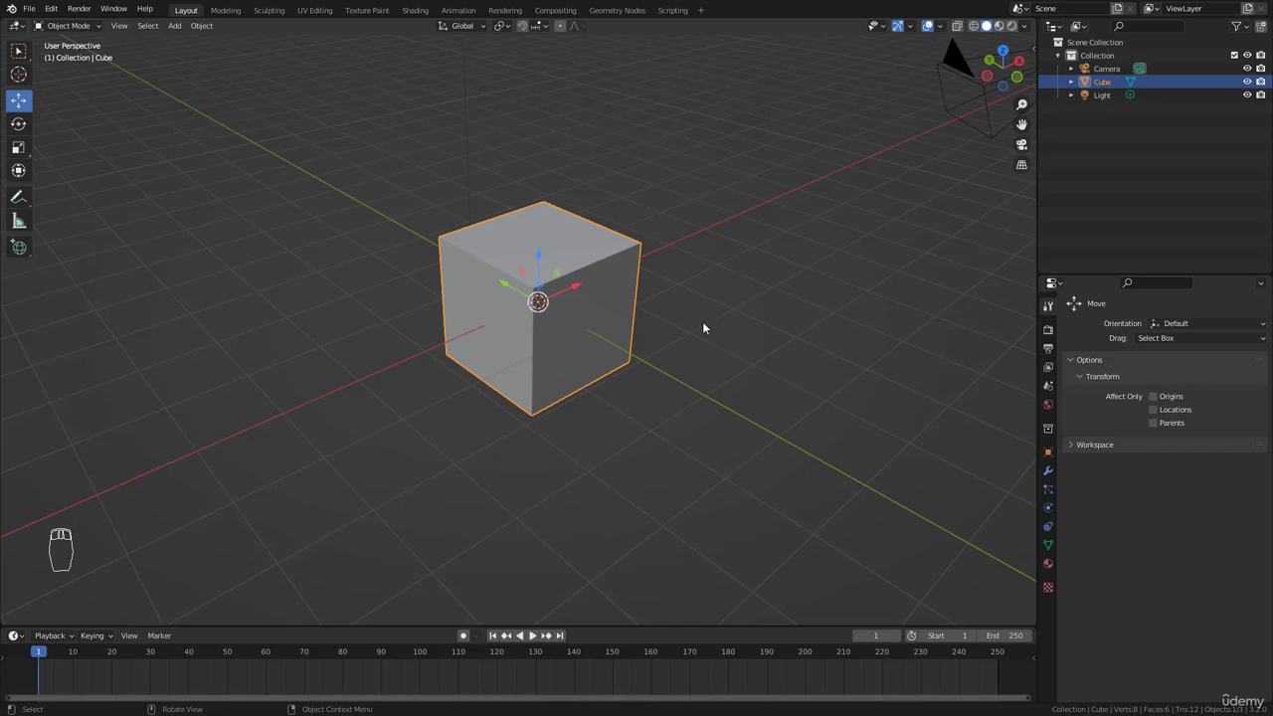
{"action": "key", "text": "g"}
{"action": "key", "text": "x"}
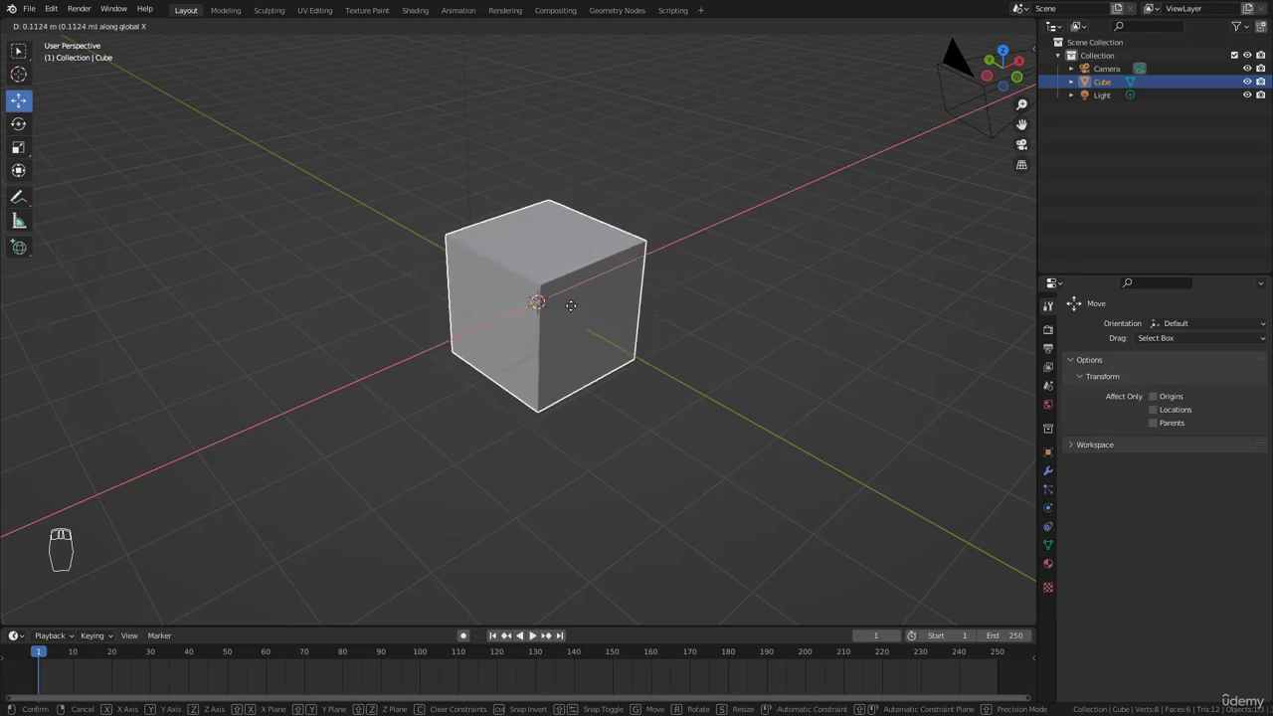
{"action": "right_click", "coordinate": [647, 273]}
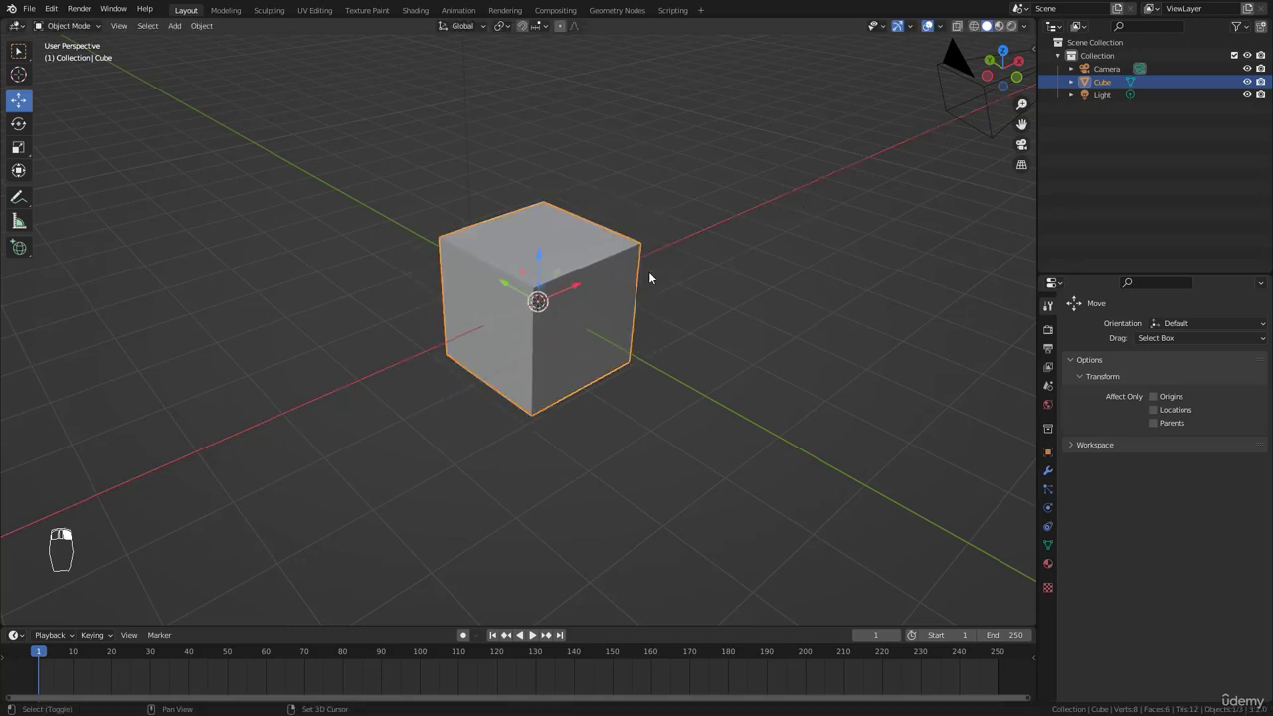
Step: Move the cube along the positive global X axis in snapped whole-metre increments, away from the world origin
{"action": "mouse_move", "coordinate": [641, 342]}
{"action": "middle_mouse_down"}
{"action": "mouse_move", "coordinate": [664, 338]}
{"action": "mouse_move", "coordinate": [643, 337]}
{"action": "middle_mouse_up"}
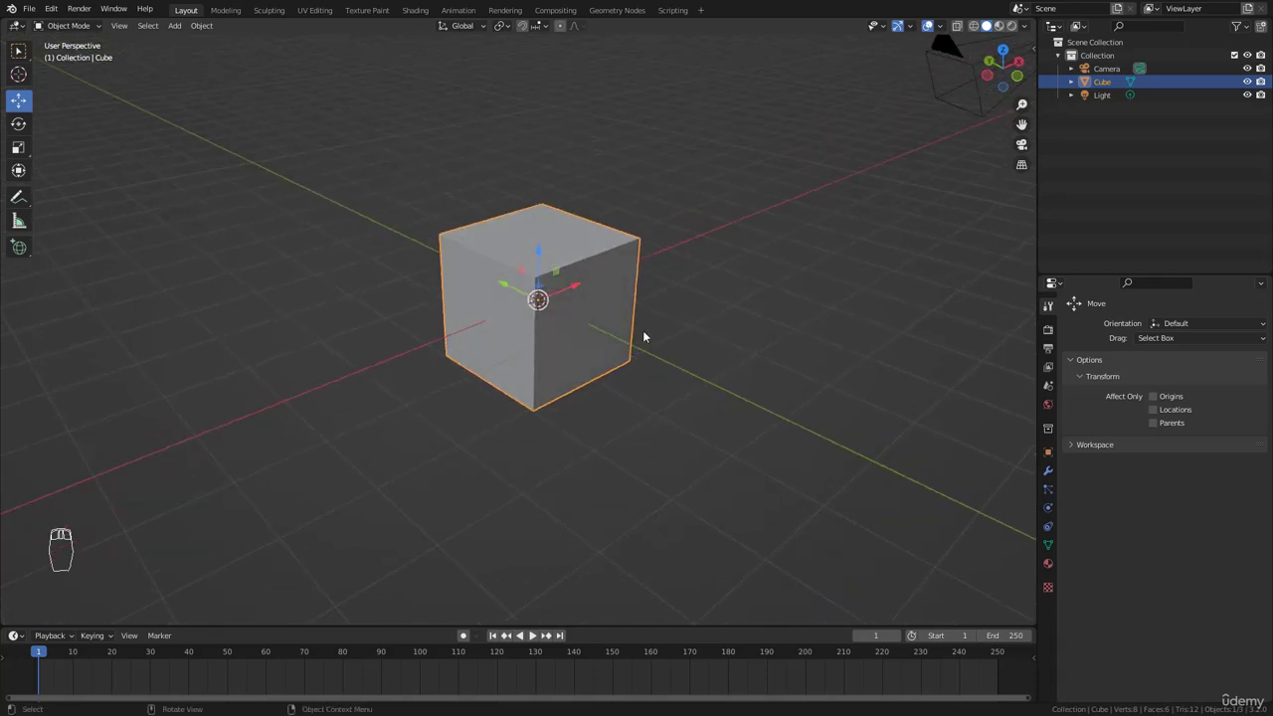
{"action": "key", "text": "g"}
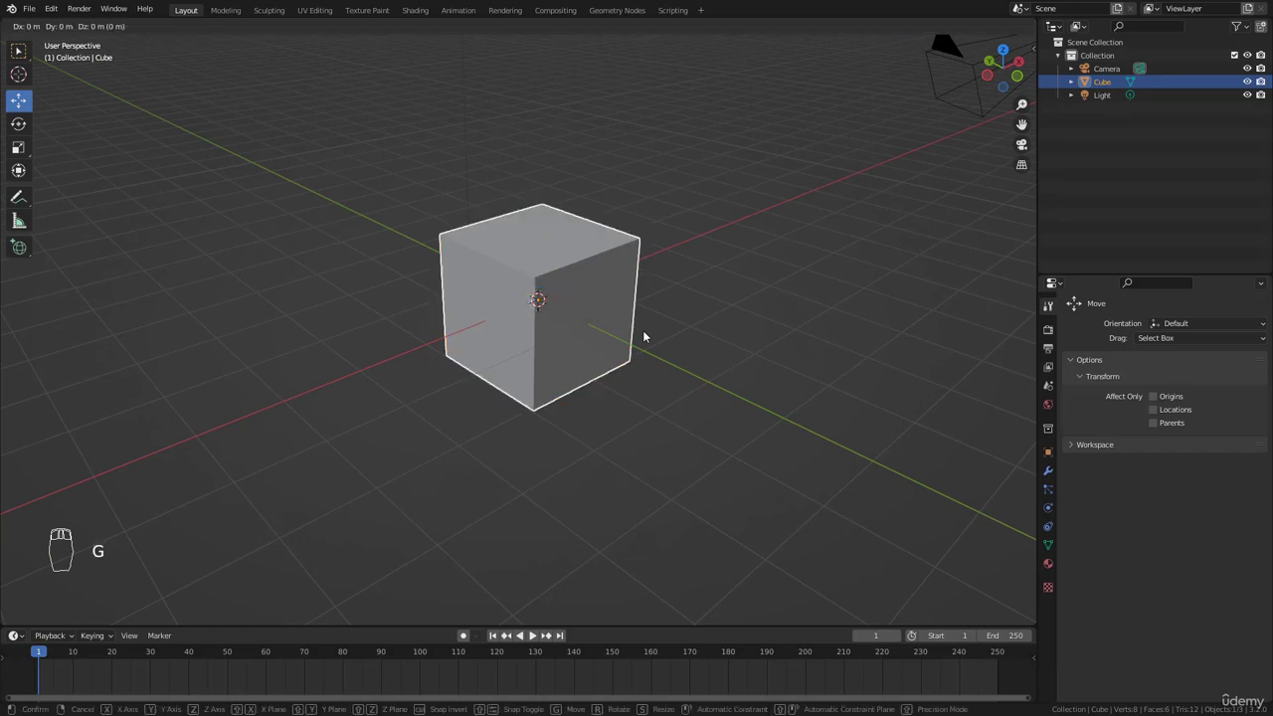
{"action": "key", "text": "x"}
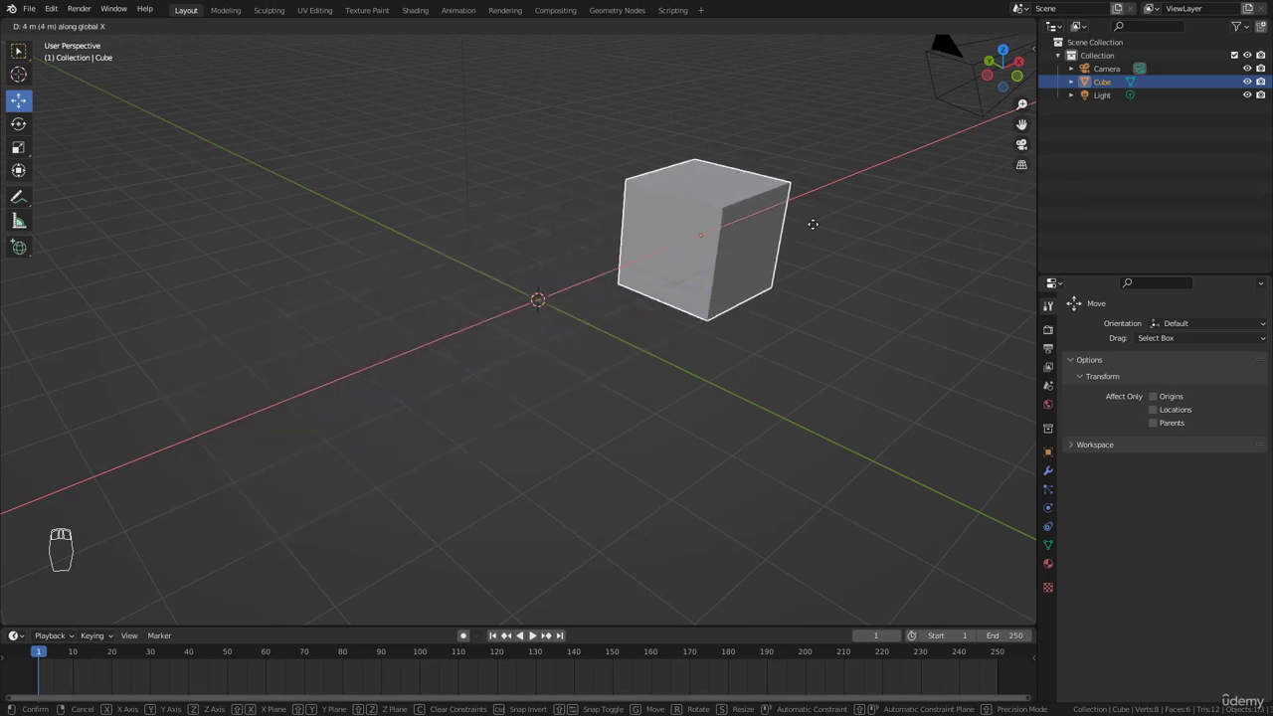
{"action": "left_click", "coordinate": [766, 254]}
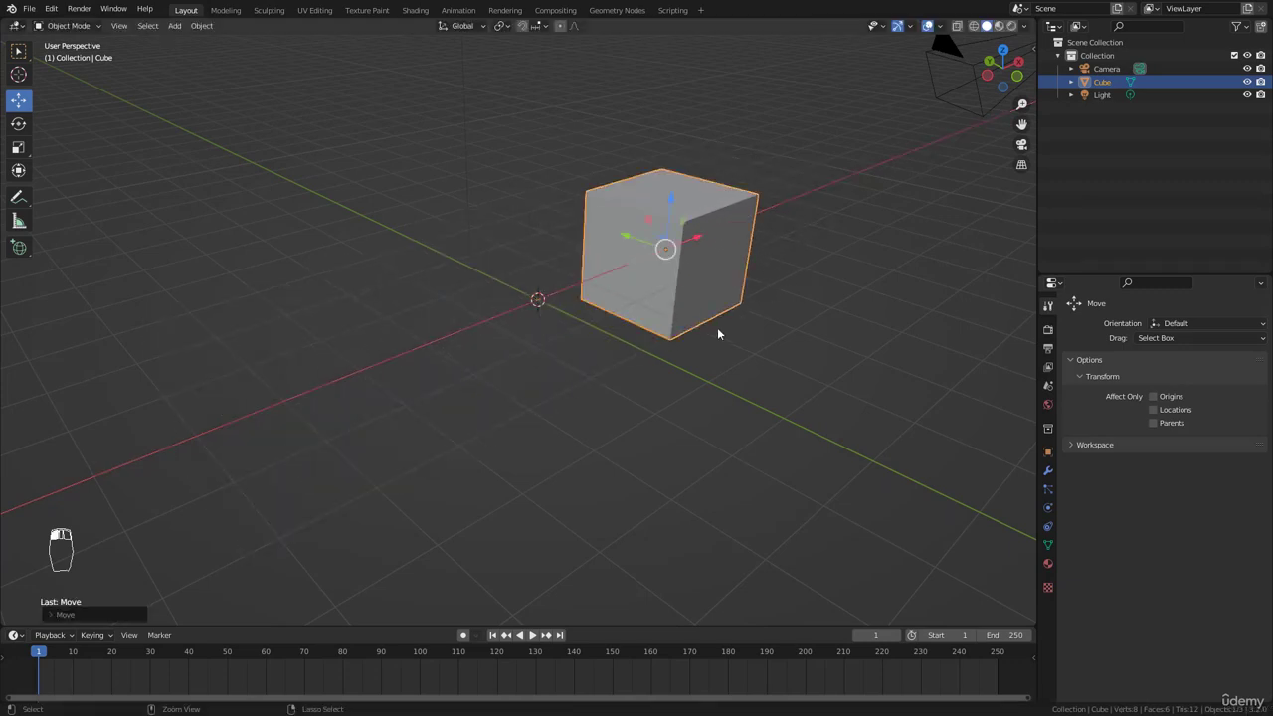
Step: Try moving the cube back 2 m along the global X axis in snapped increments, and cancel the move
{"action": "middle_click_drag", "start_coordinate": [716, 328], "coordinate": [706, 354]}
{"action": "scroll", "coordinate": [705, 354], "scroll_direction": "up", "scroll_amount": 2}
{"action": "middle_click_drag", "start_coordinate": [716, 299], "coordinate": [656, 382], "text": "shift"}
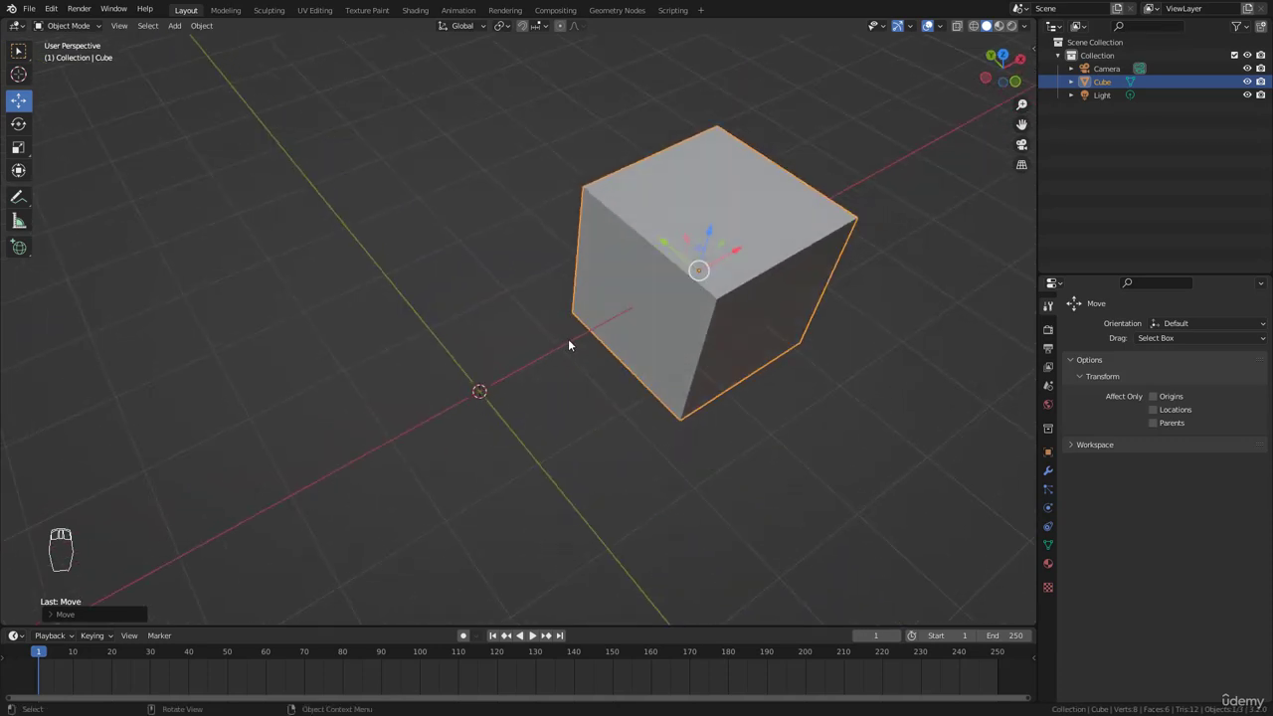
{"action": "key", "text": "g"}
{"action": "key", "text": "x"}
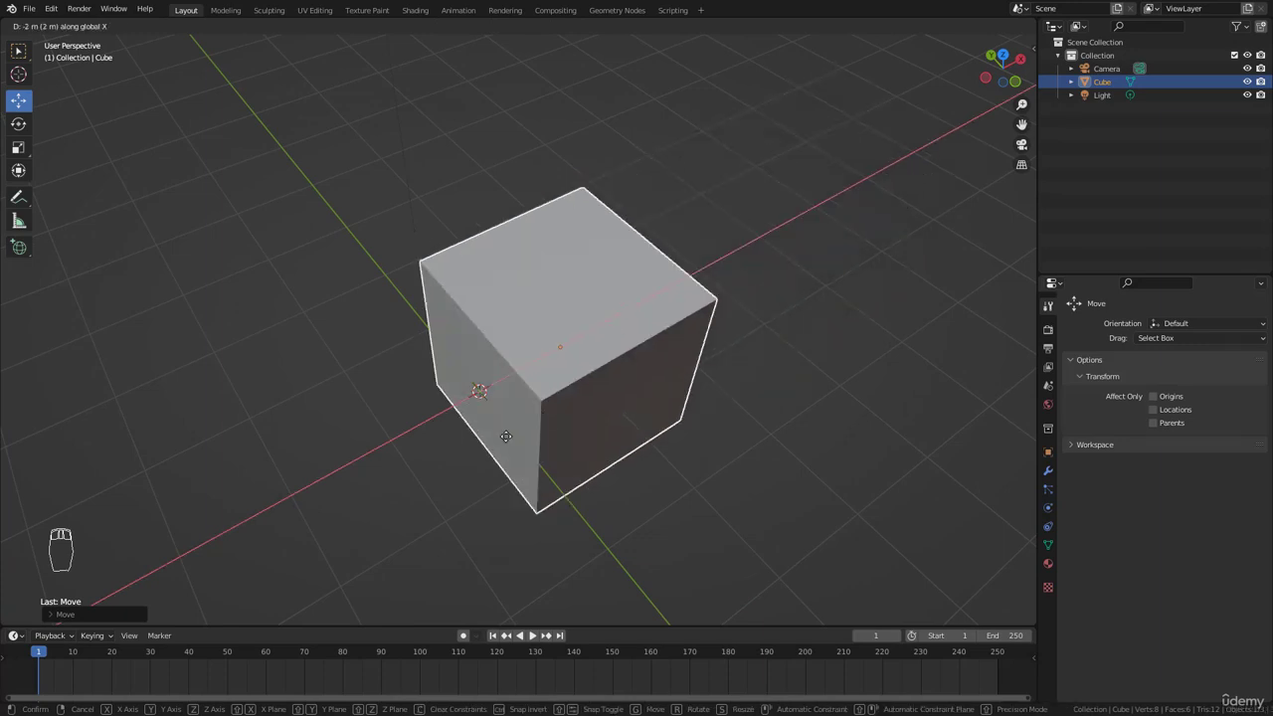
{"action": "right_click", "coordinate": [523, 404]}
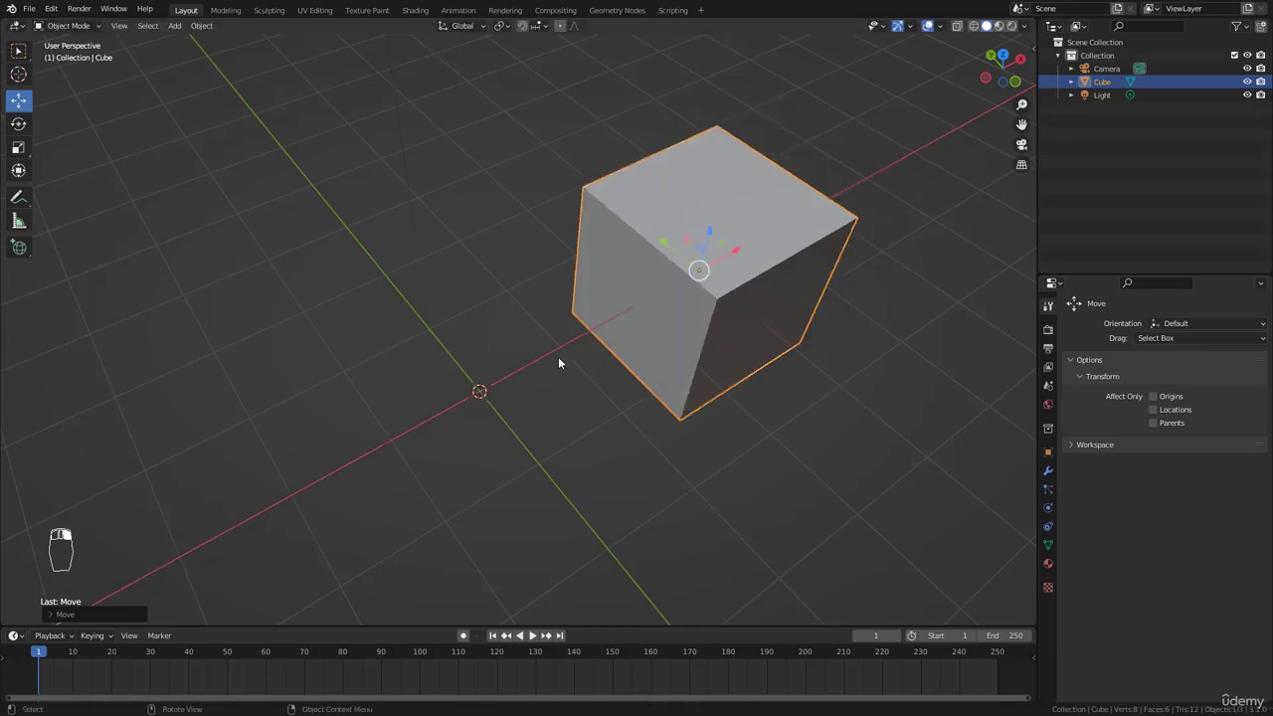
{"action": "middle_click_drag", "start_coordinate": [608, 448], "coordinate": [650, 405]}
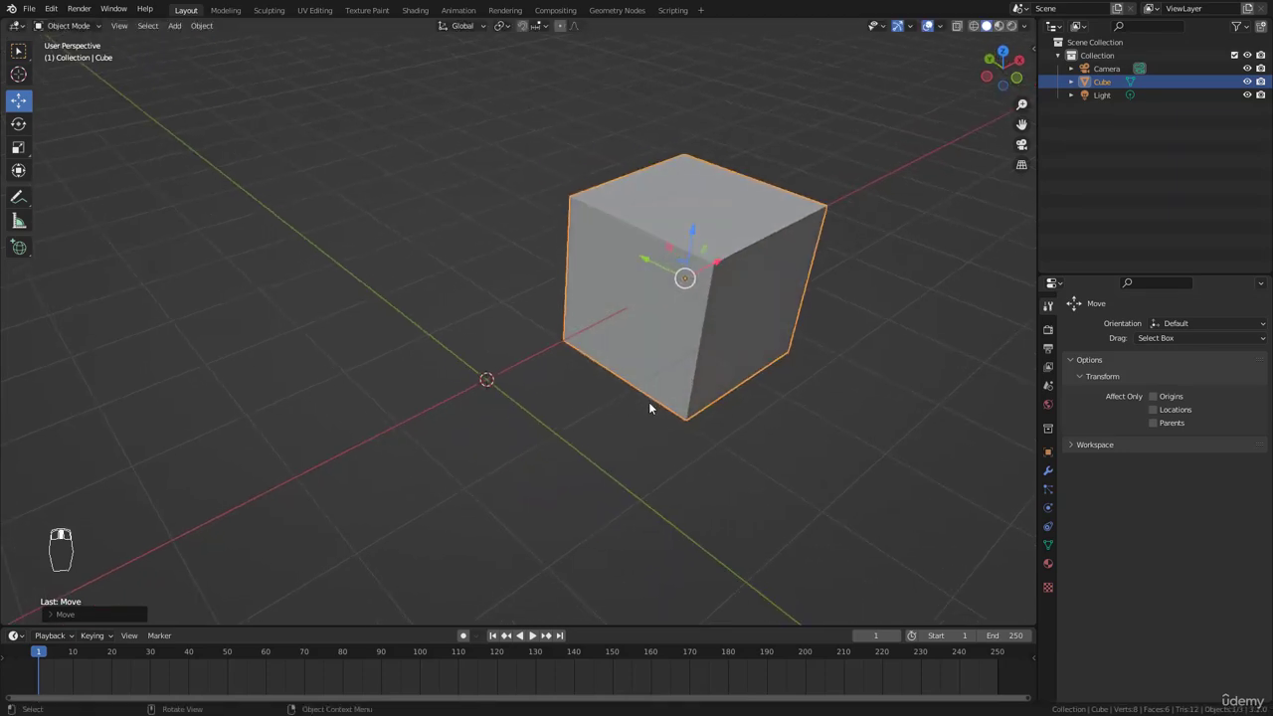
Step: Clear the cube's location so it returns to the world origin
{"action": "key", "text": "alt+g"}
{"action": "scroll", "coordinate": [587, 417], "scroll_direction": "down", "scroll_amount": 2}
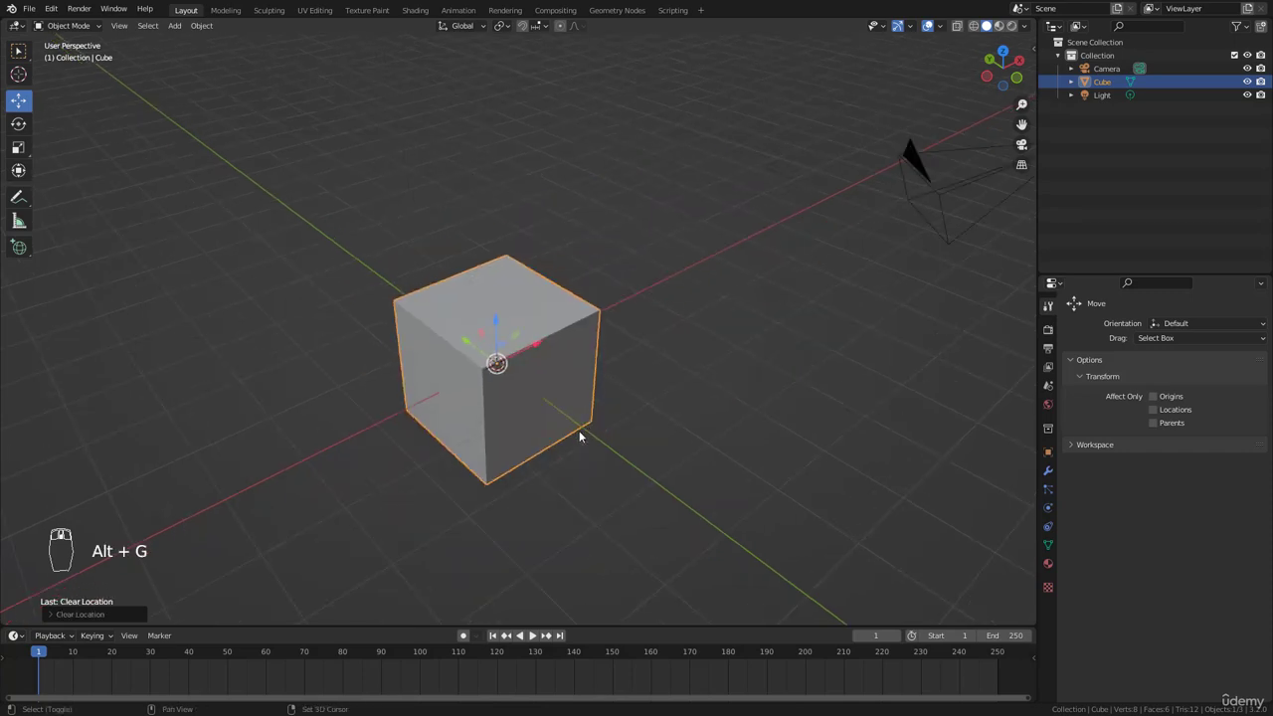
{"action": "middle_click_drag", "start_coordinate": [580, 436], "coordinate": [596, 396]}
{"action": "scroll", "coordinate": [597, 395], "scroll_direction": "up", "scroll_amount": 3}
{"action": "scroll", "coordinate": [589, 400], "scroll_direction": "down", "scroll_amount": 2}
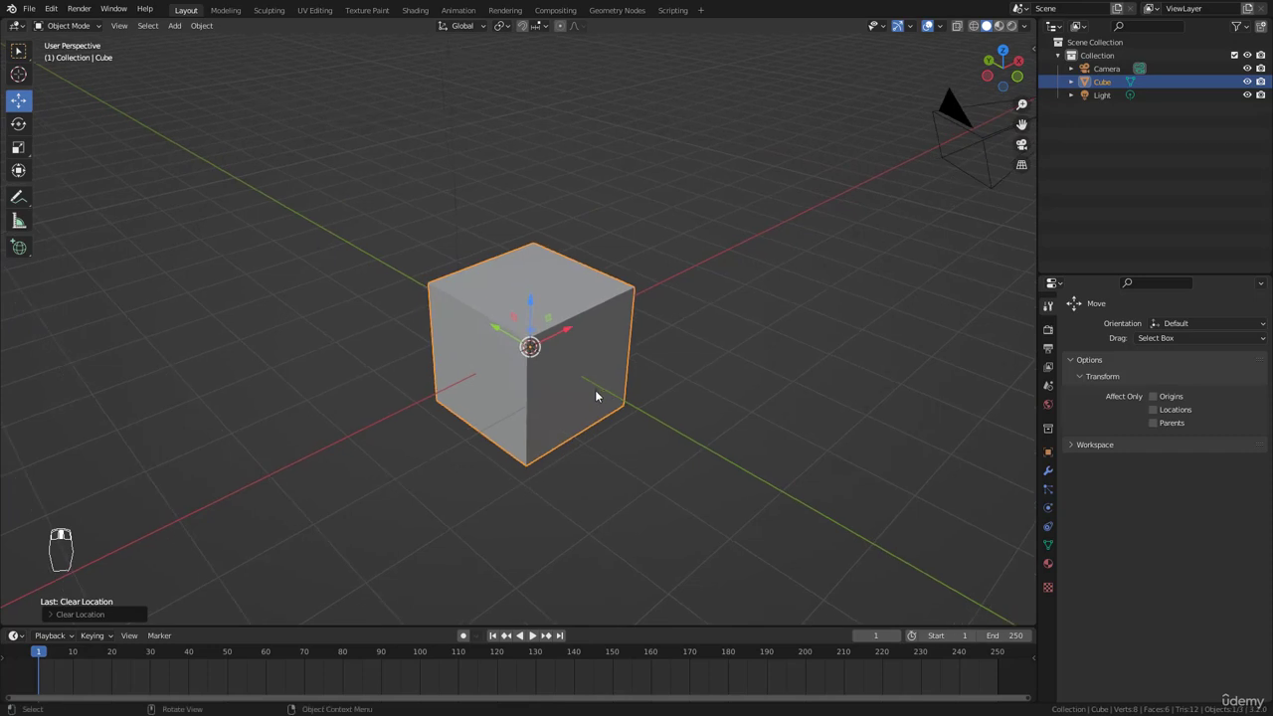
Step: Move the cube along the positive global X axis, and clear its location to bring it back to the origin
{"action": "key", "text": "g"}
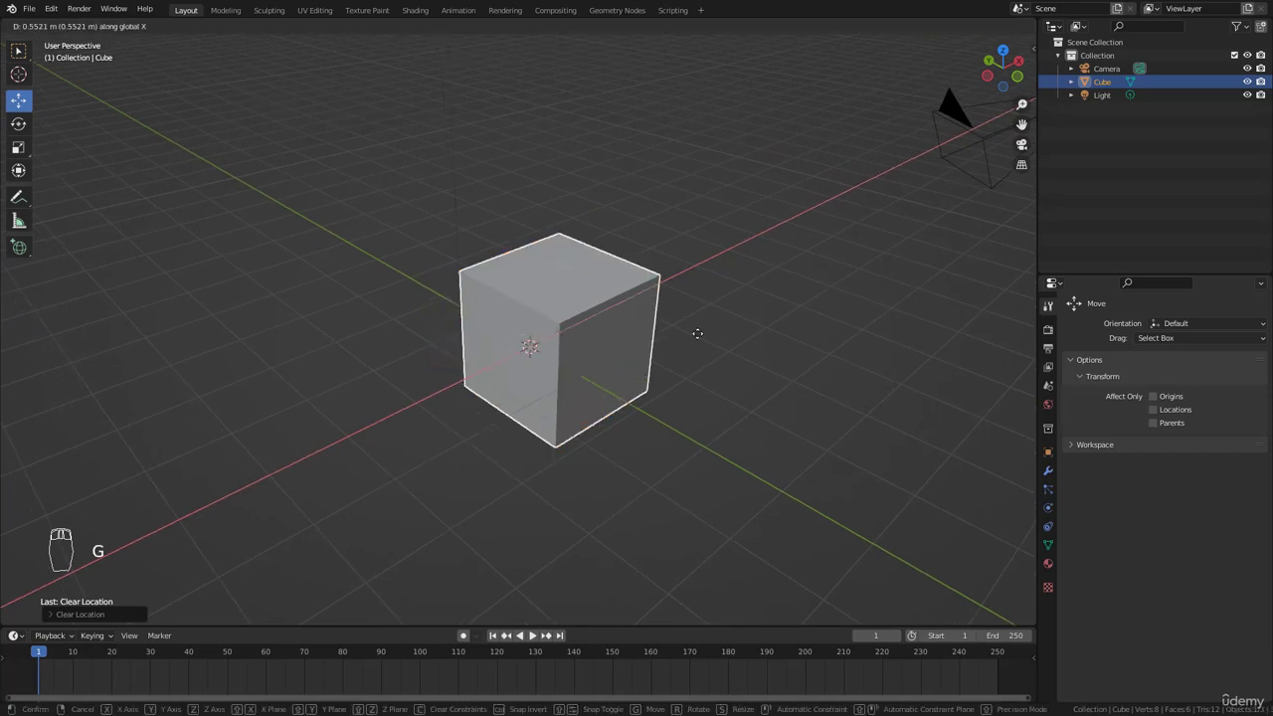
{"action": "left_click", "coordinate": [810, 256]}
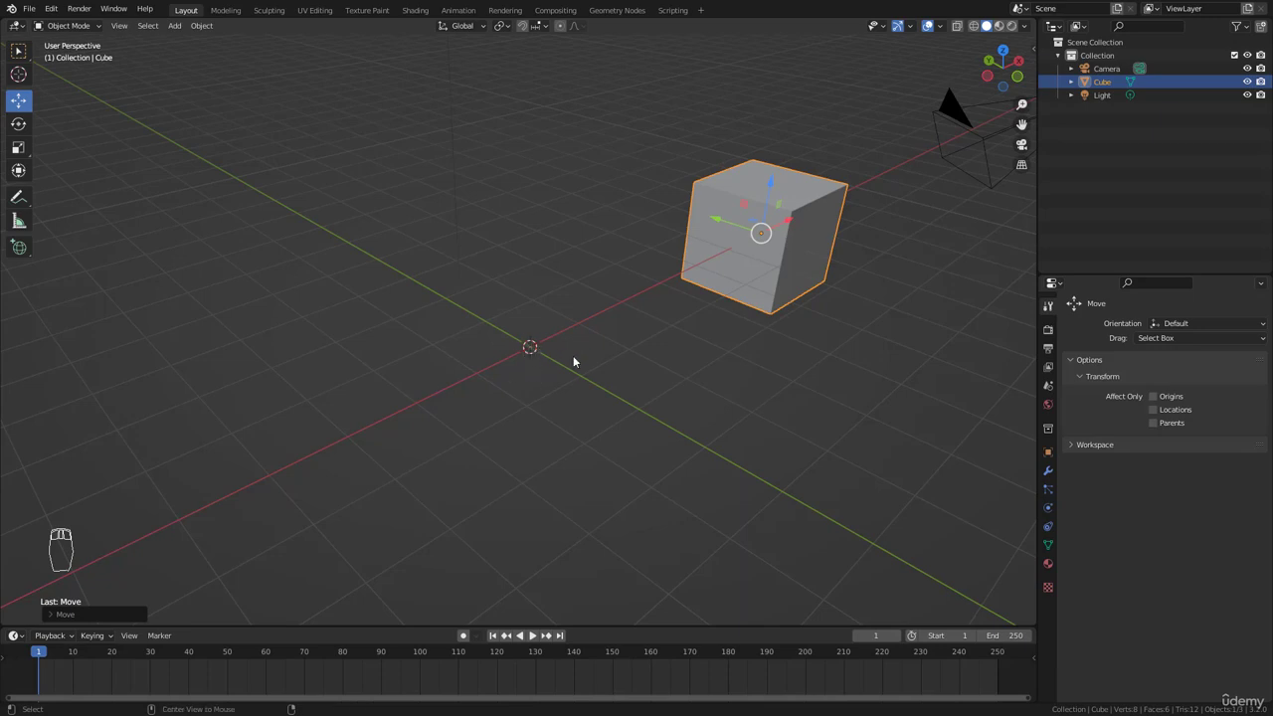
{"action": "key", "text": "alt+g"}
Step: Move the cube freely away from the world origin without an axis constraint, and clear its location again
{"action": "key", "text": "g"}
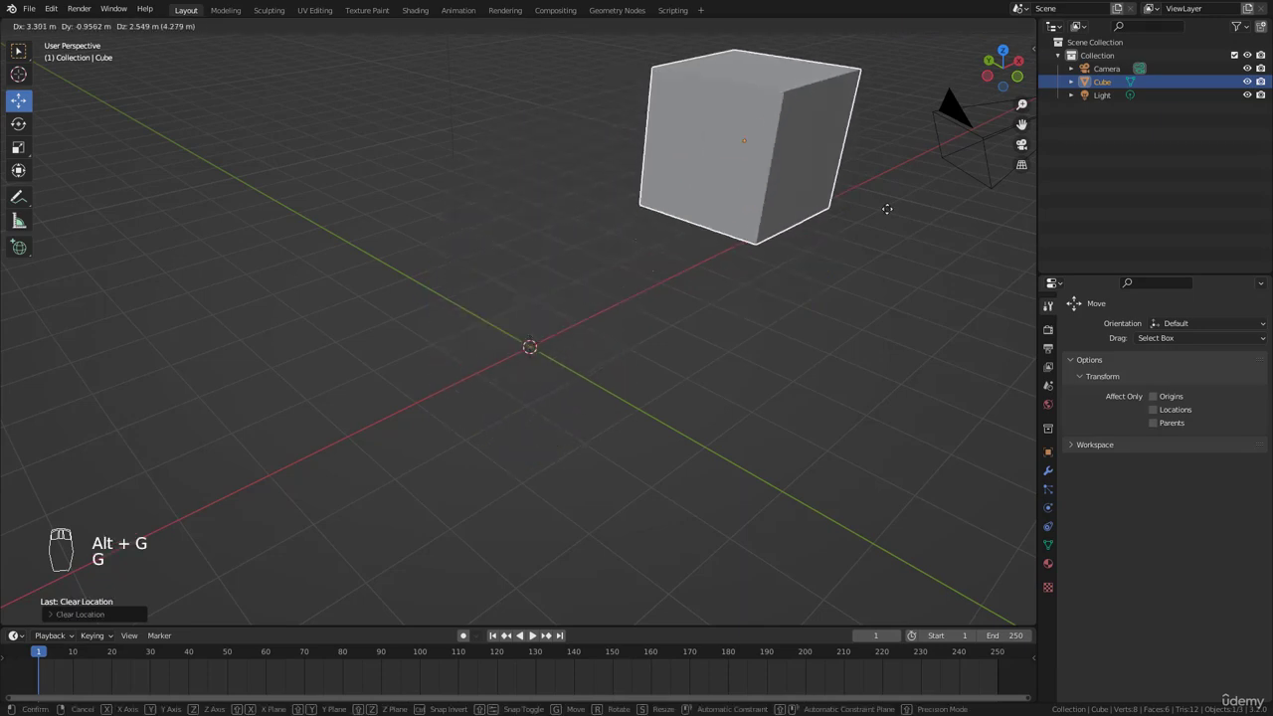
{"action": "left_click", "coordinate": [823, 322]}
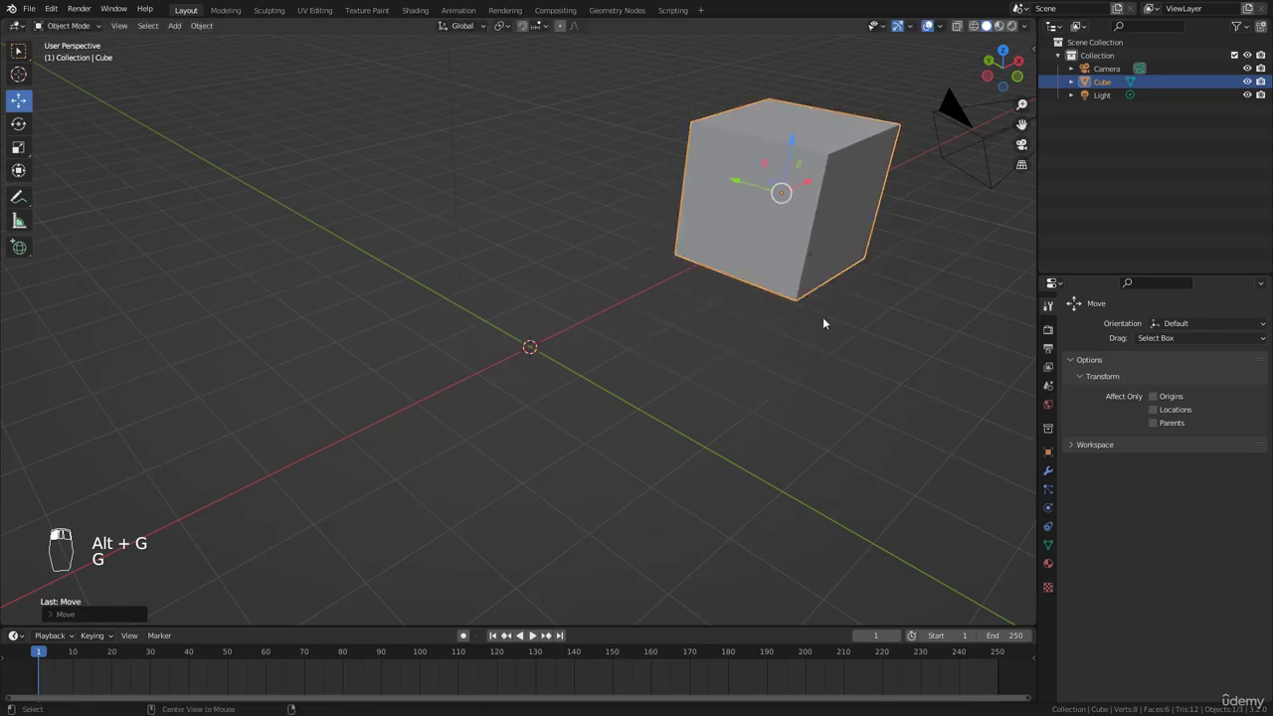
{"action": "key", "text": "alt+g"}
{"action": "middle_click_drag", "start_coordinate": [605, 396], "coordinate": [678, 243], "text": "shift"}
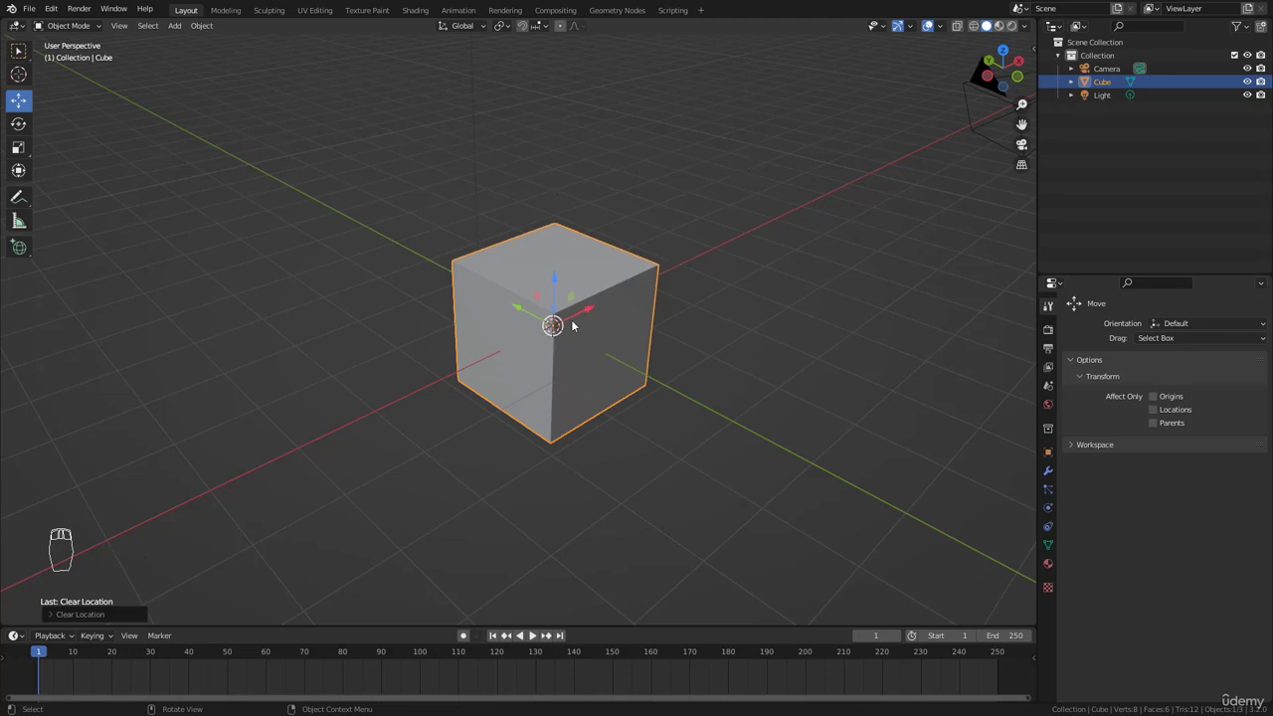
{"action": "middle_click_drag", "start_coordinate": [622, 309], "coordinate": [631, 348]}
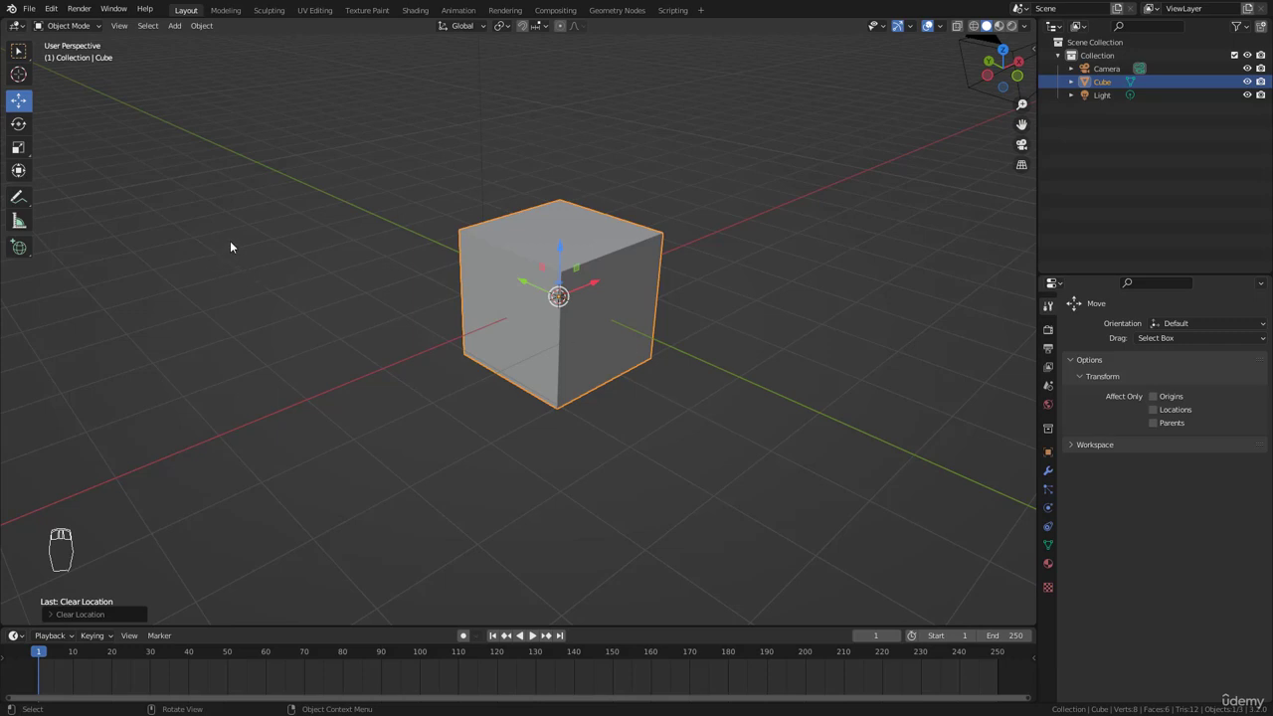
Step: Rotate the cube about the X, Y and Z axes one at a time using the Rotate tool's axis rings
{"action": "left_click", "coordinate": [18, 123]}
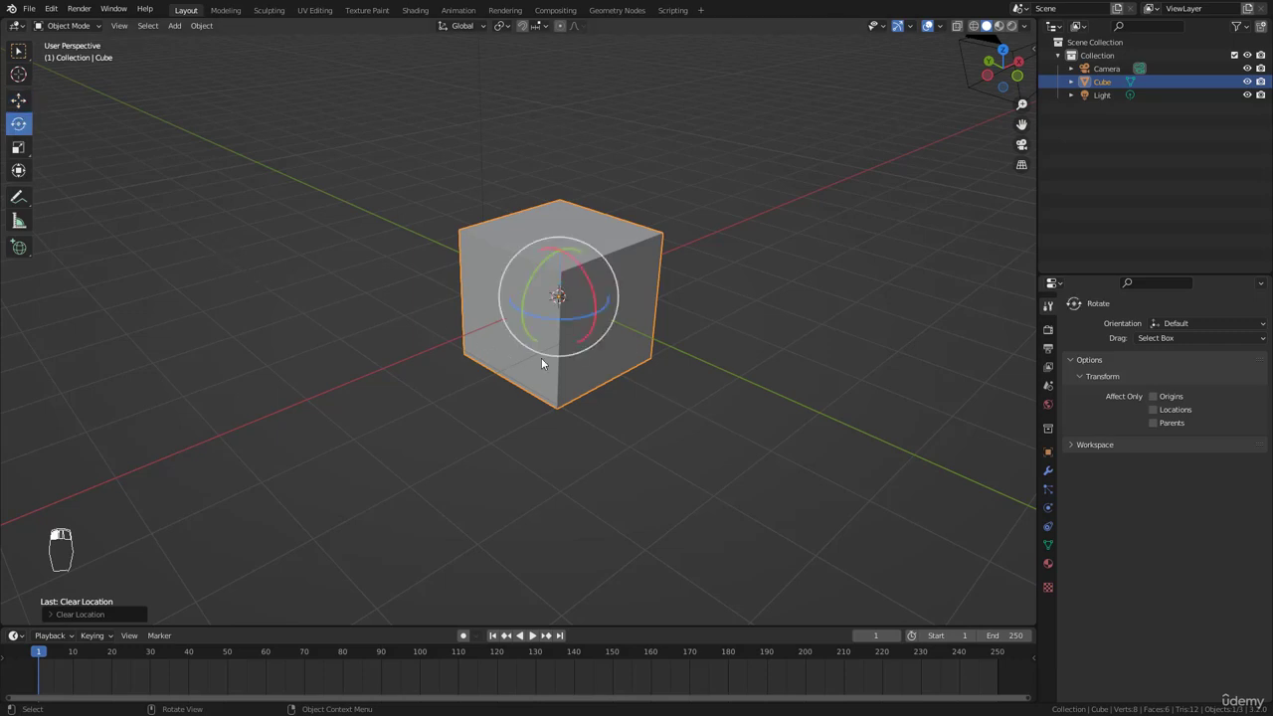
{"action": "mouse_move", "coordinate": [555, 254]}
{"action": "left_mouse_down"}
{"action": "mouse_move", "coordinate": [581, 244]}
{"action": "mouse_move", "coordinate": [593, 293]}
{"action": "mouse_move", "coordinate": [587, 266]}
{"action": "mouse_move", "coordinate": [557, 246]}
{"action": "left_mouse_up"}
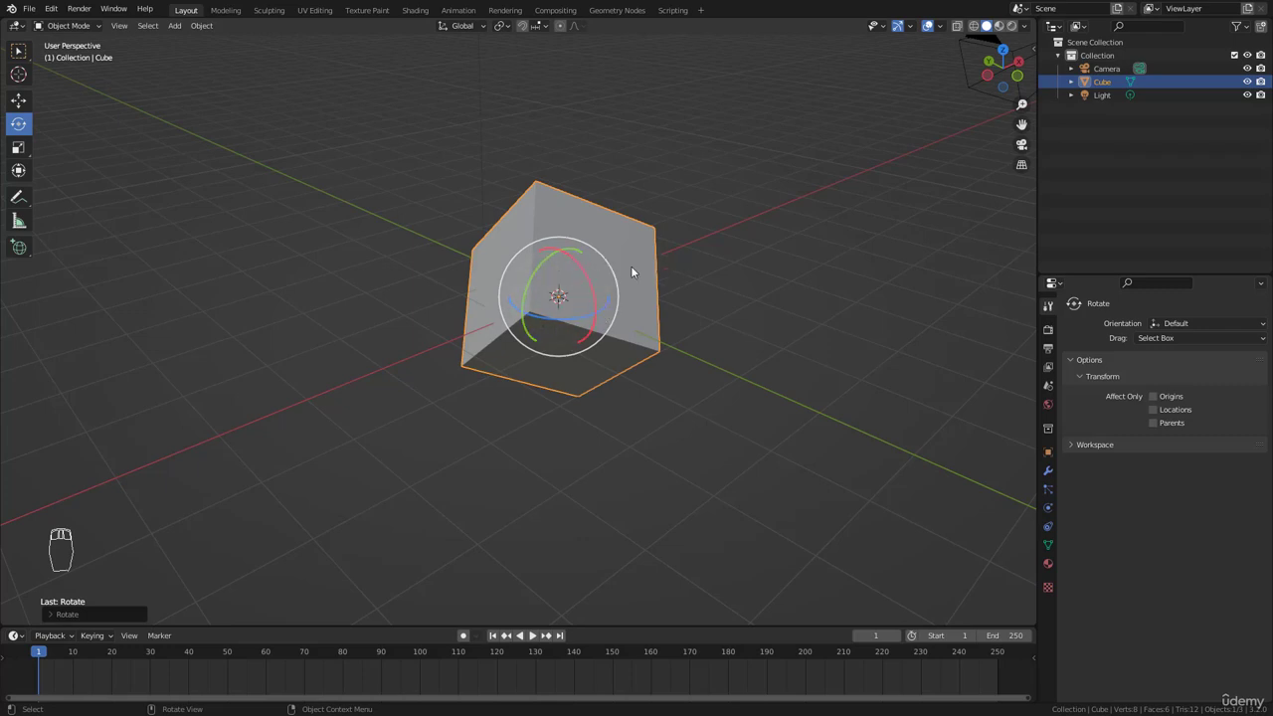
{"action": "mouse_move", "coordinate": [631, 266]}
{"action": "middle_mouse_down"}
{"action": "mouse_move", "coordinate": [671, 285]}
{"action": "mouse_move", "coordinate": [633, 303]}
{"action": "mouse_move", "coordinate": [619, 274]}
{"action": "mouse_move", "coordinate": [638, 266]}
{"action": "middle_mouse_up"}
{"action": "left_click_drag", "start_coordinate": [579, 252], "coordinate": [598, 298]}
{"action": "middle_click_drag", "start_coordinate": [598, 298], "coordinate": [549, 286]}
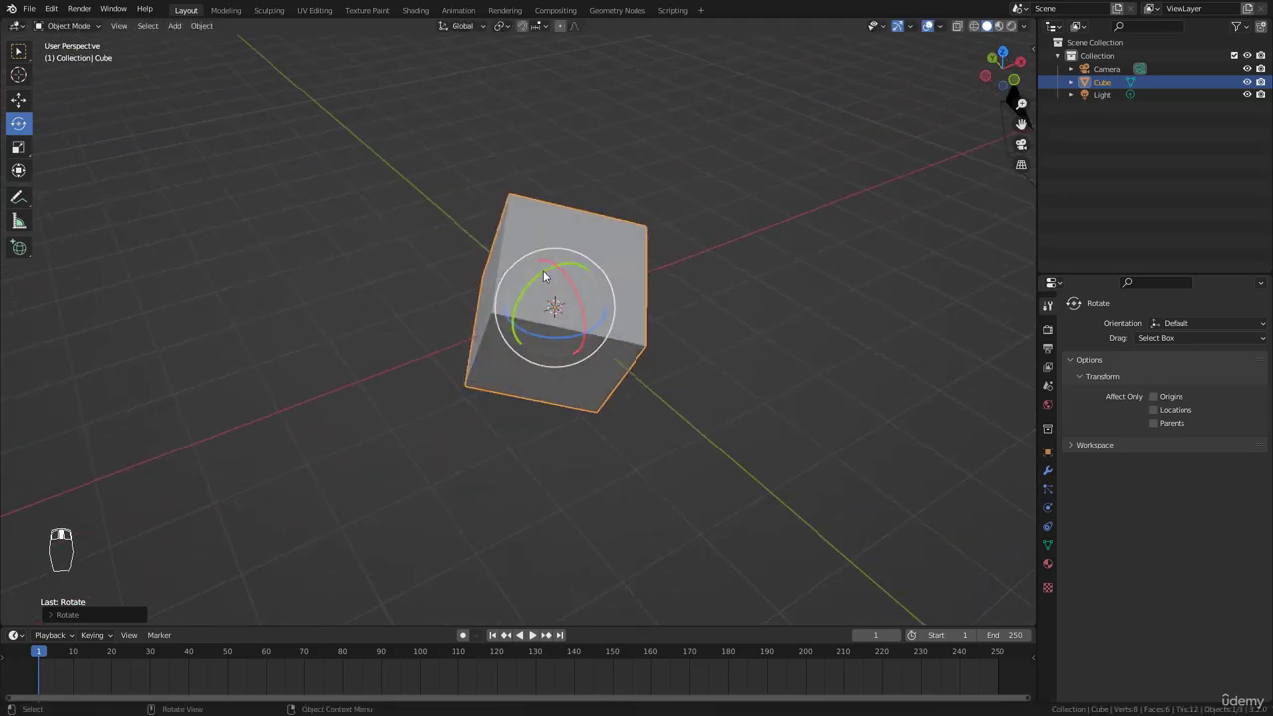
{"action": "mouse_move", "coordinate": [546, 280]}
{"action": "left_mouse_down"}
{"action": "mouse_move", "coordinate": [505, 335]}
{"action": "mouse_move", "coordinate": [535, 271]}
{"action": "left_mouse_up"}
{"action": "left_click_drag", "start_coordinate": [552, 335], "coordinate": [581, 360]}
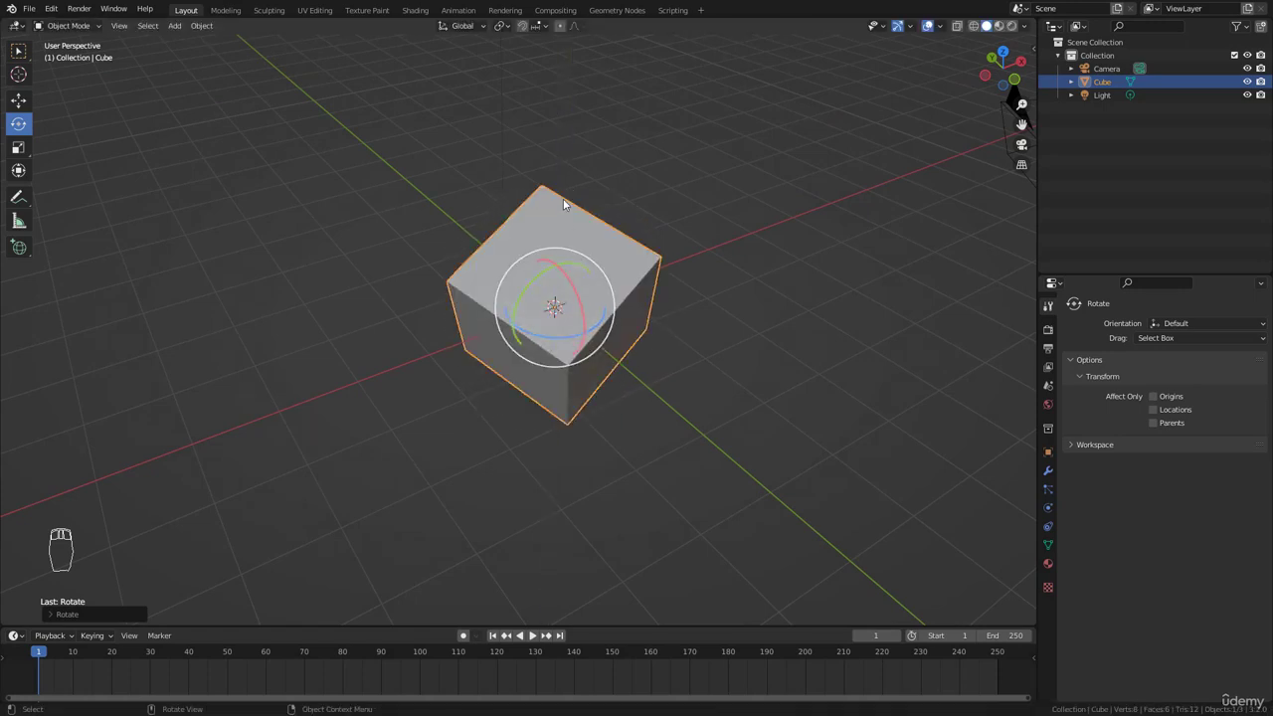
Step: Try rotating the tilted cube freely in the view plane, and cancel the rotation
{"action": "mouse_move", "coordinate": [601, 283]}
{"action": "middle_mouse_down"}
{"action": "mouse_move", "coordinate": [710, 348]}
{"action": "mouse_move", "coordinate": [679, 358]}
{"action": "mouse_move", "coordinate": [585, 296]}
{"action": "middle_mouse_up"}
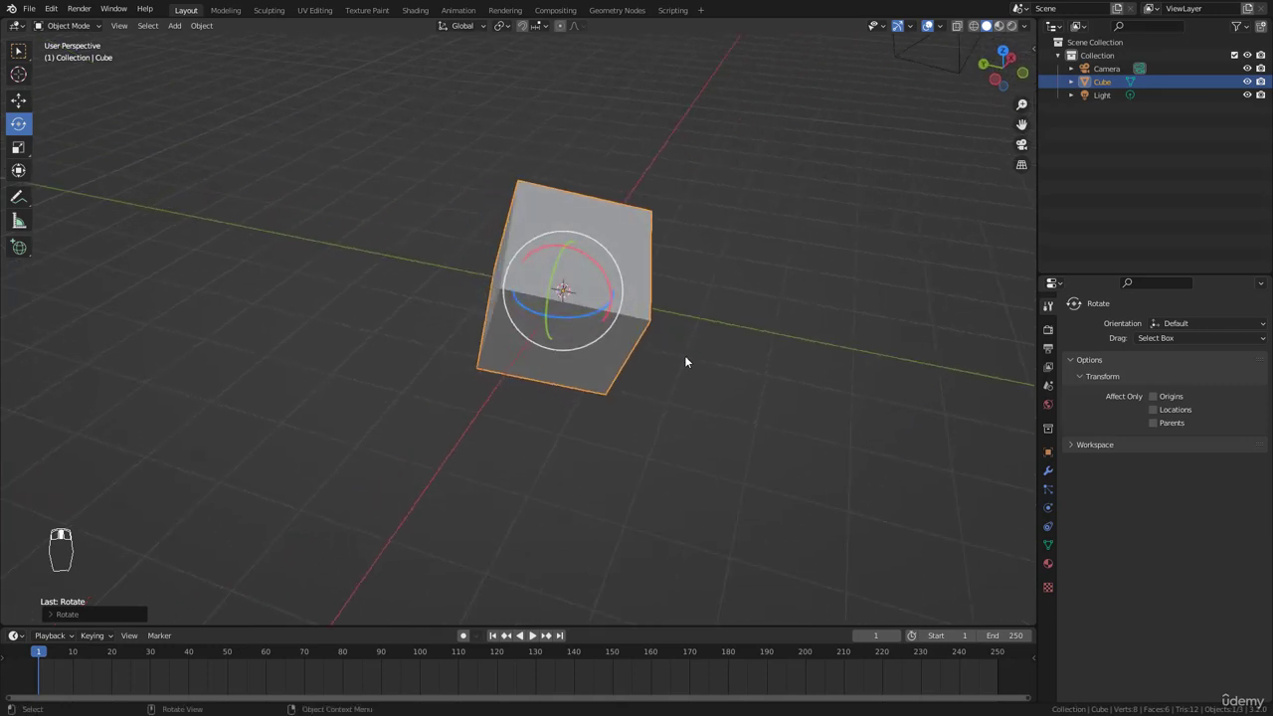
{"action": "middle_click_drag", "start_coordinate": [684, 358], "coordinate": [646, 358]}
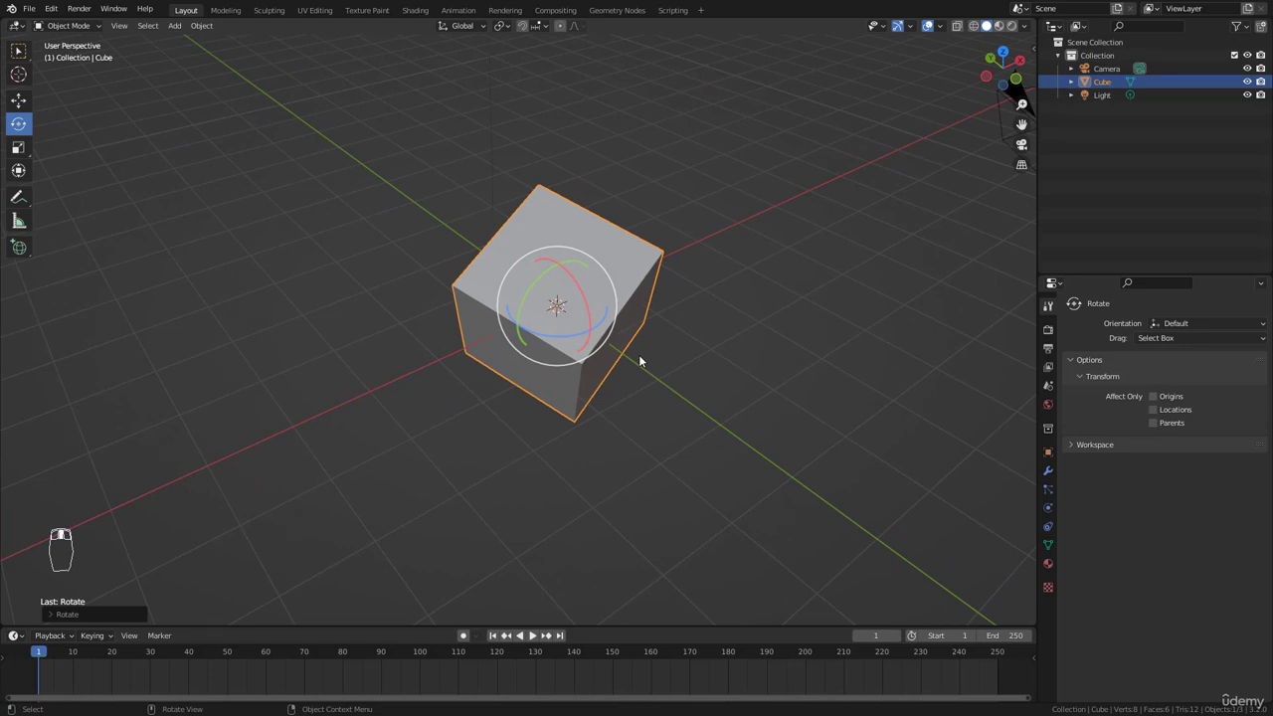
{"action": "middle_click_drag", "start_coordinate": [640, 360], "coordinate": [621, 325]}
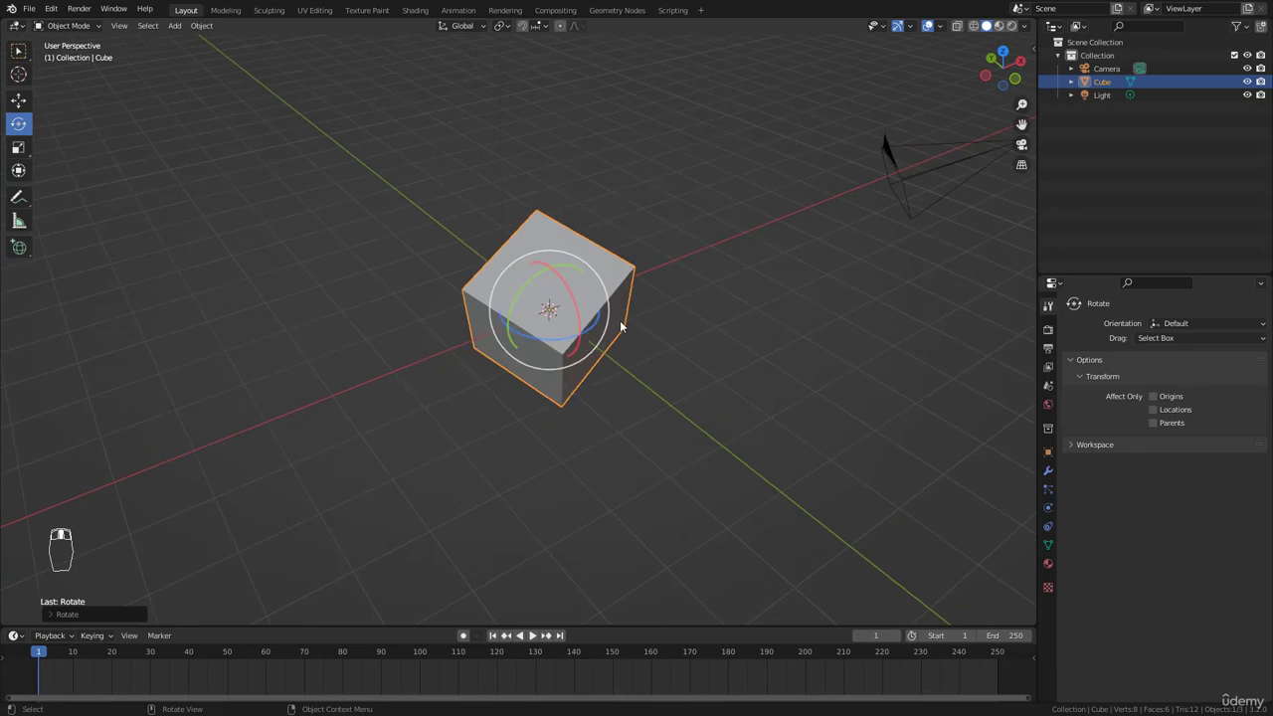
{"action": "scroll", "coordinate": [620, 320], "scroll_direction": "up", "scroll_amount": 1}
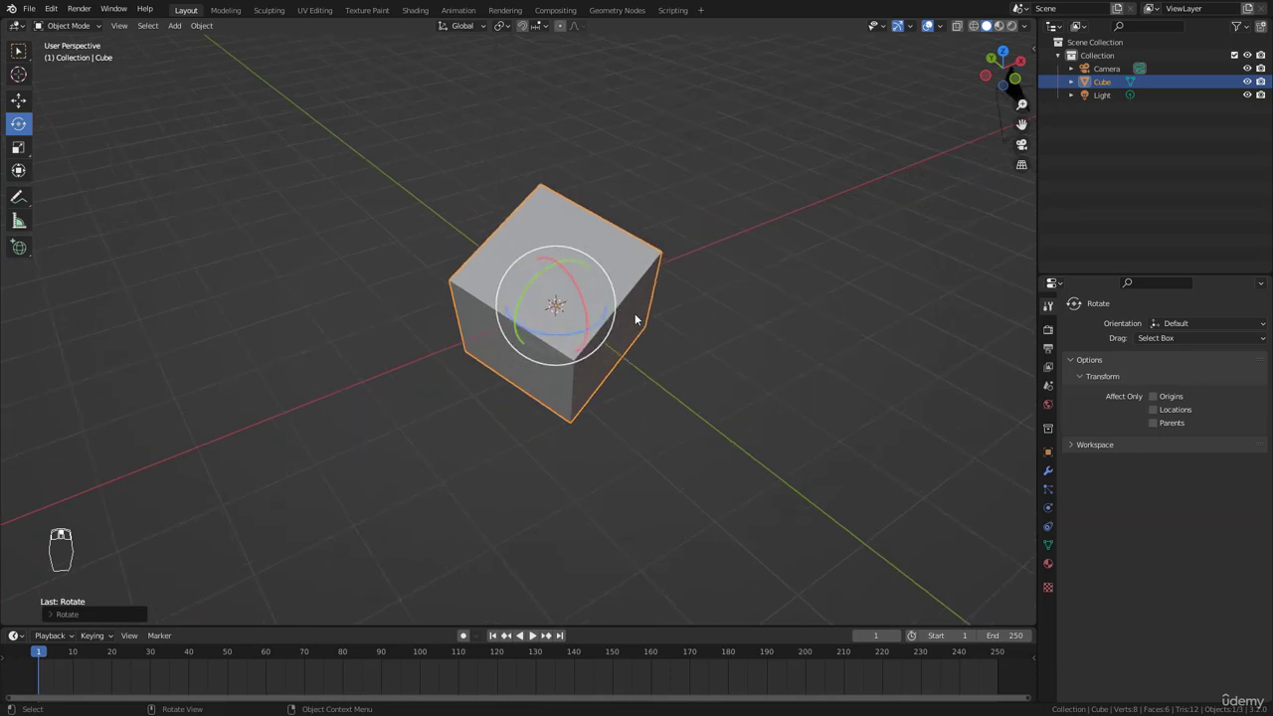
{"action": "key", "text": "r"}
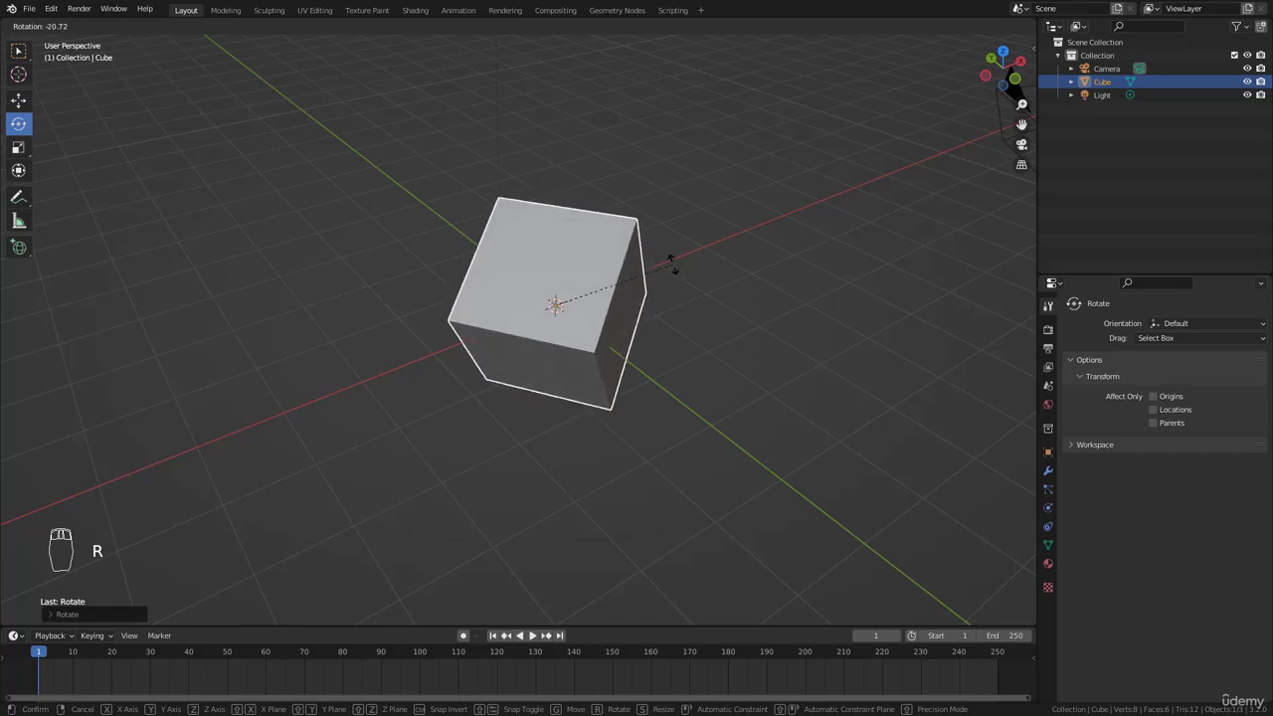
{"action": "right_click", "coordinate": [651, 318]}
Step: Try moving the tilted cube freely three times and rotating it once more, cancelling every transform
{"action": "key", "text": "g"}
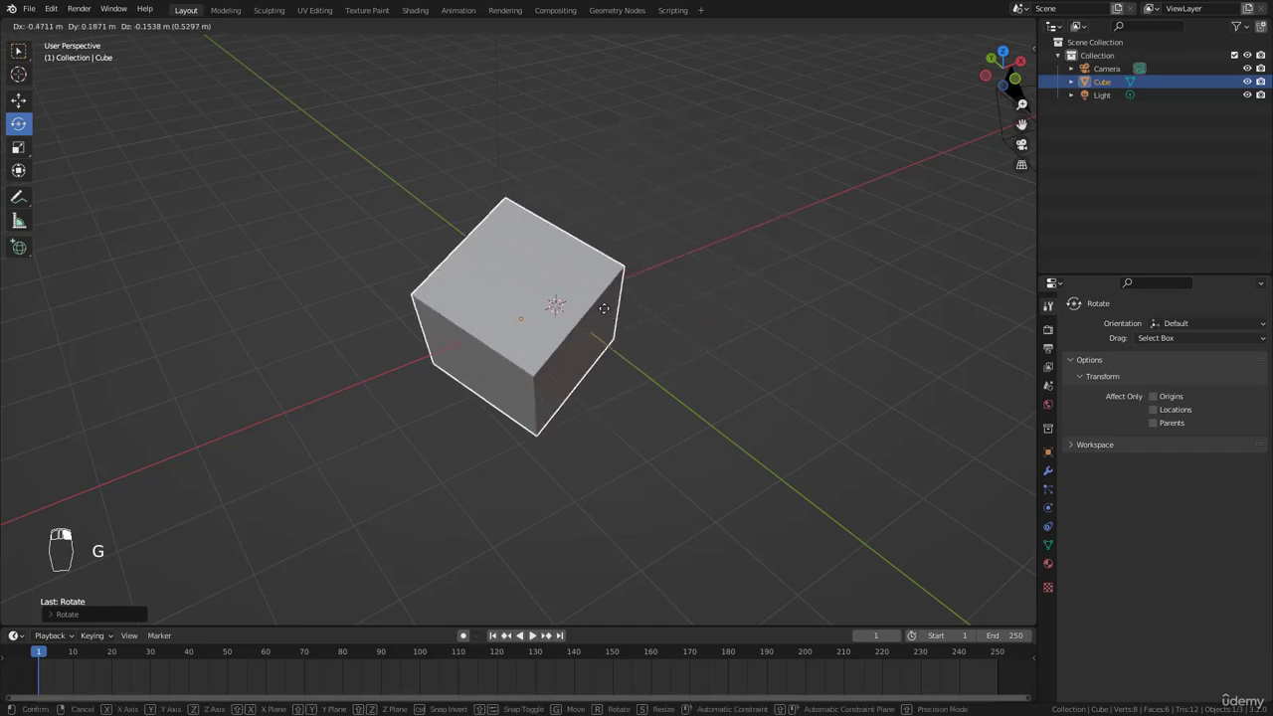
{"action": "right_click", "coordinate": [617, 310]}
{"action": "key", "text": "g"}
{"action": "right_click", "coordinate": [690, 280]}
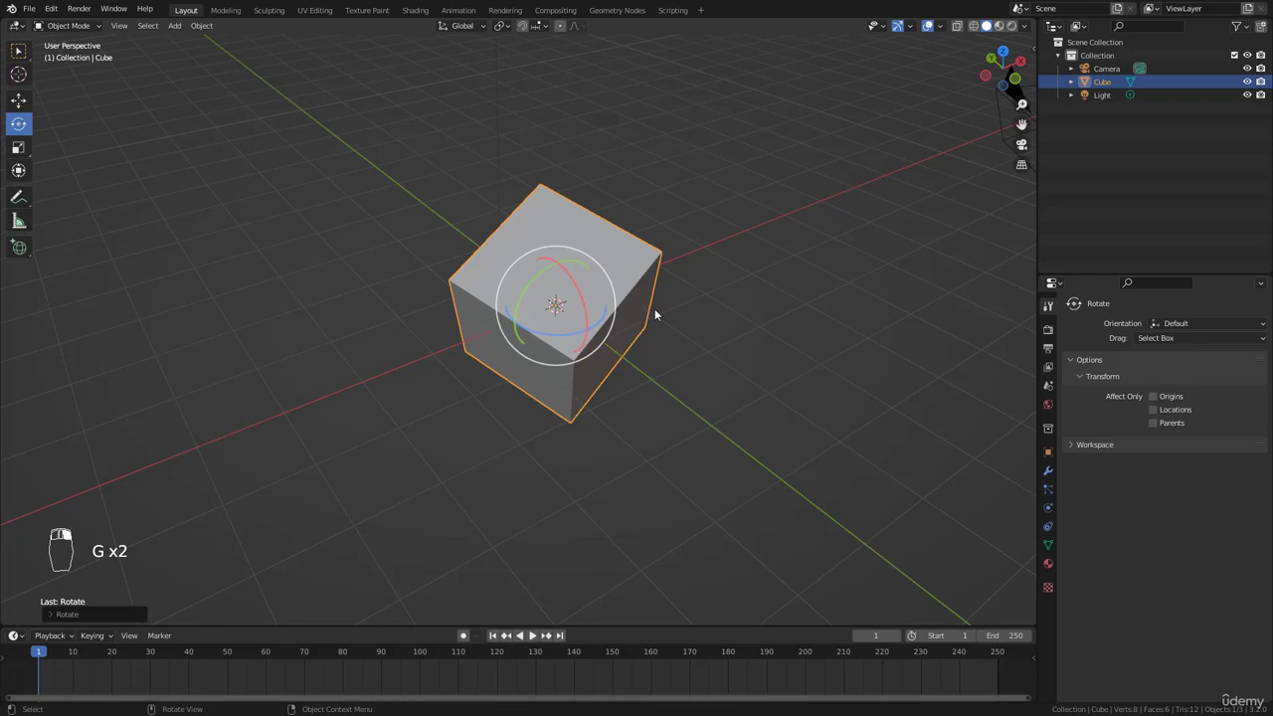
{"action": "key", "text": "g"}
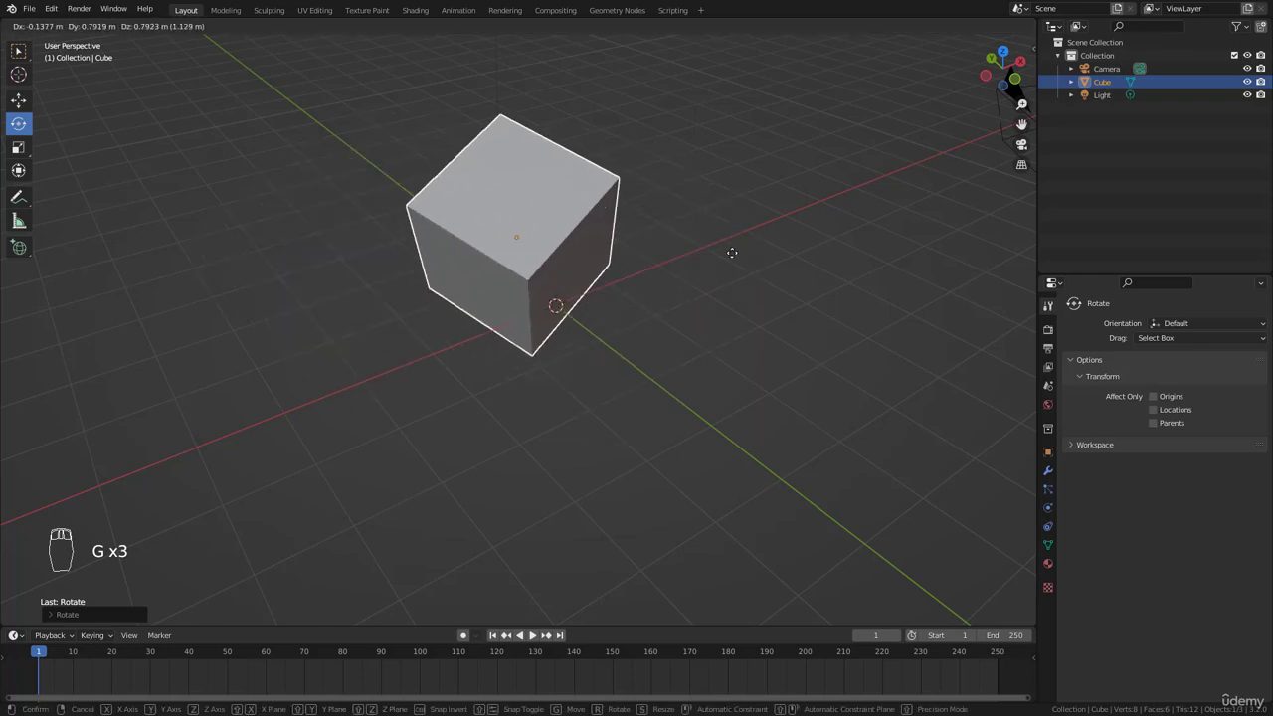
{"action": "right_click", "coordinate": [712, 268]}
{"action": "key", "text": "r"}
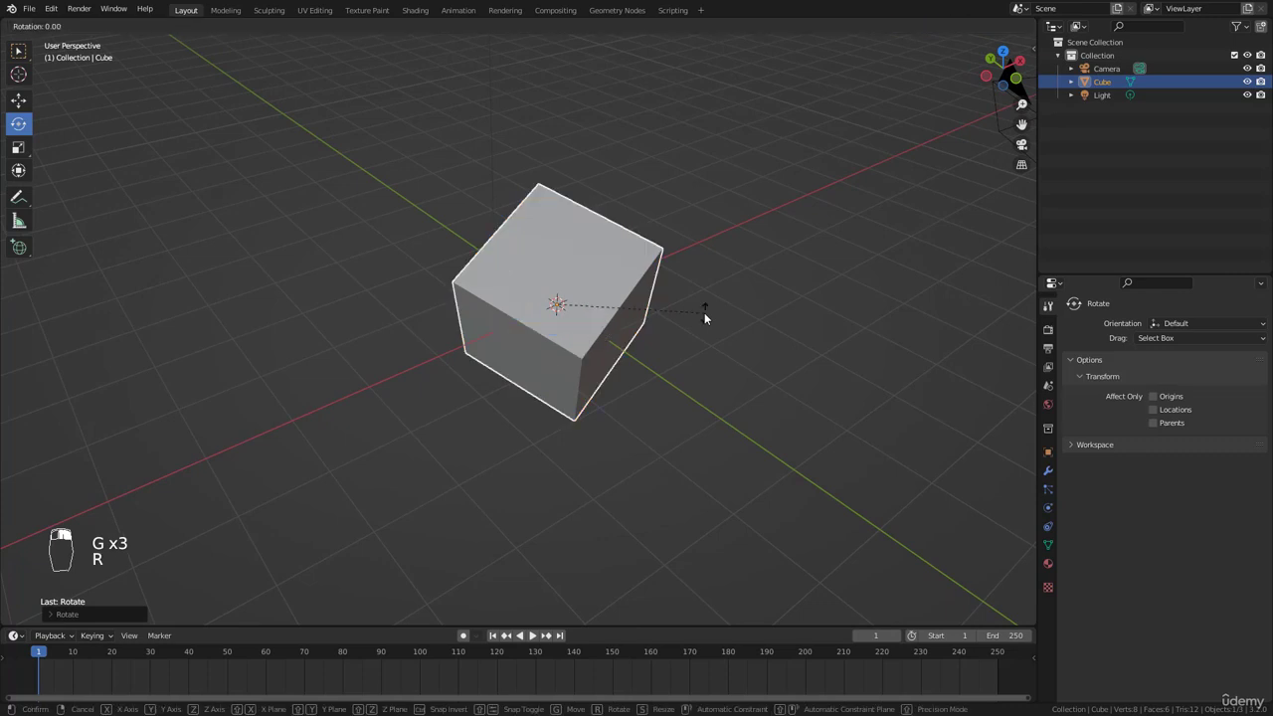
{"action": "right_click", "coordinate": [730, 285]}
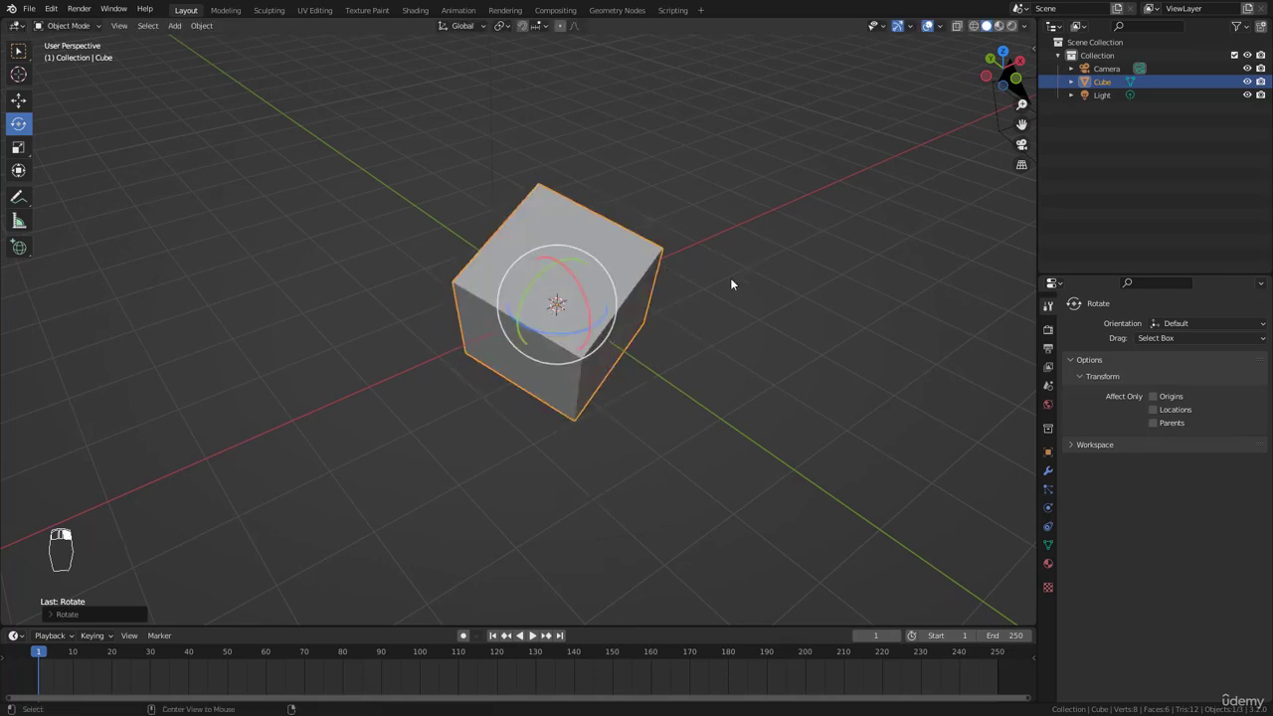
Step: Clear the cube's rotation so it is aligned with the world axes, and leave the Rotate tool active
{"action": "key", "text": "alt+r"}
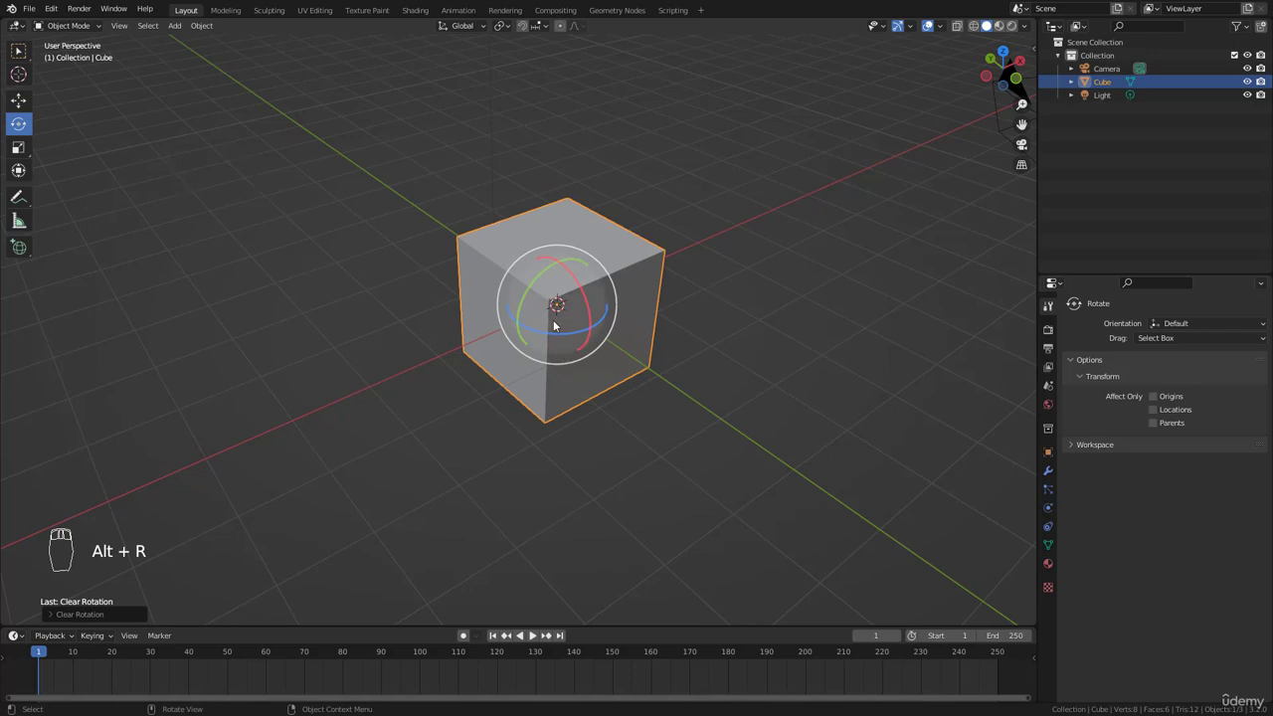
{"action": "scroll", "coordinate": [660, 336], "scroll_direction": "up", "scroll_amount": 4}
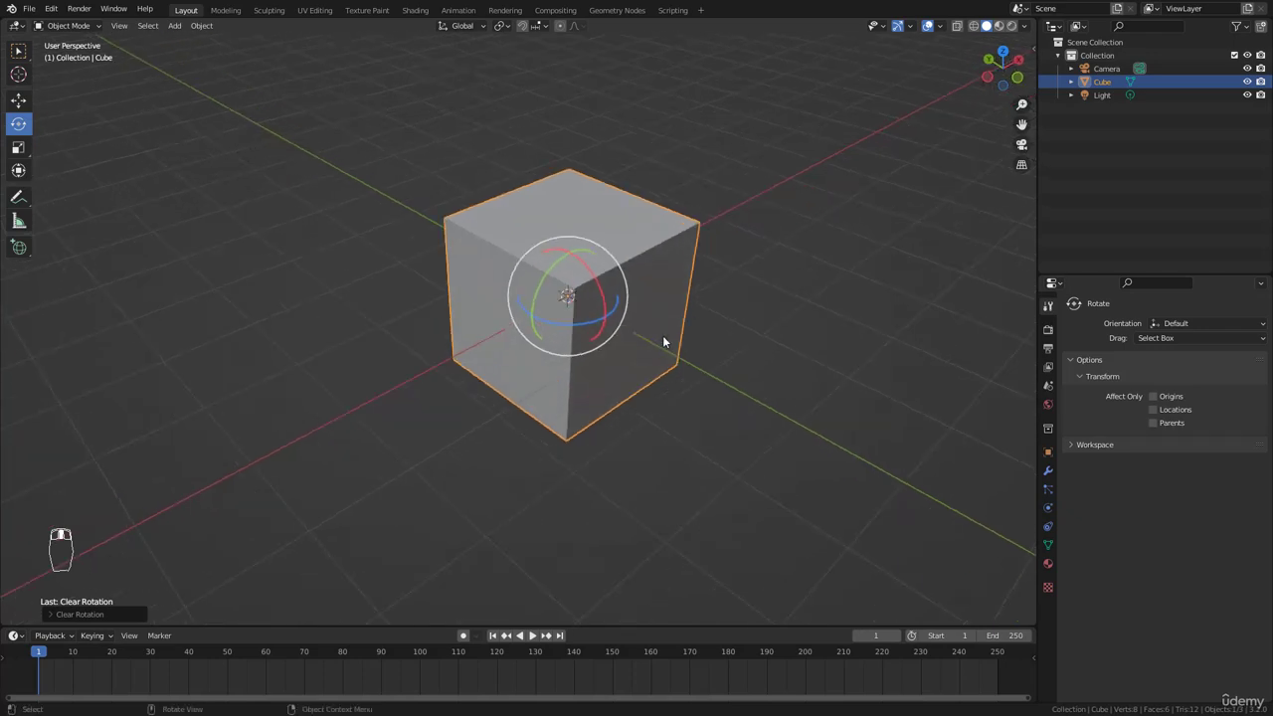
{"action": "left_click", "coordinate": [19, 148]}
{"action": "scroll", "coordinate": [309, 209], "scroll_direction": "down", "scroll_amount": 3}
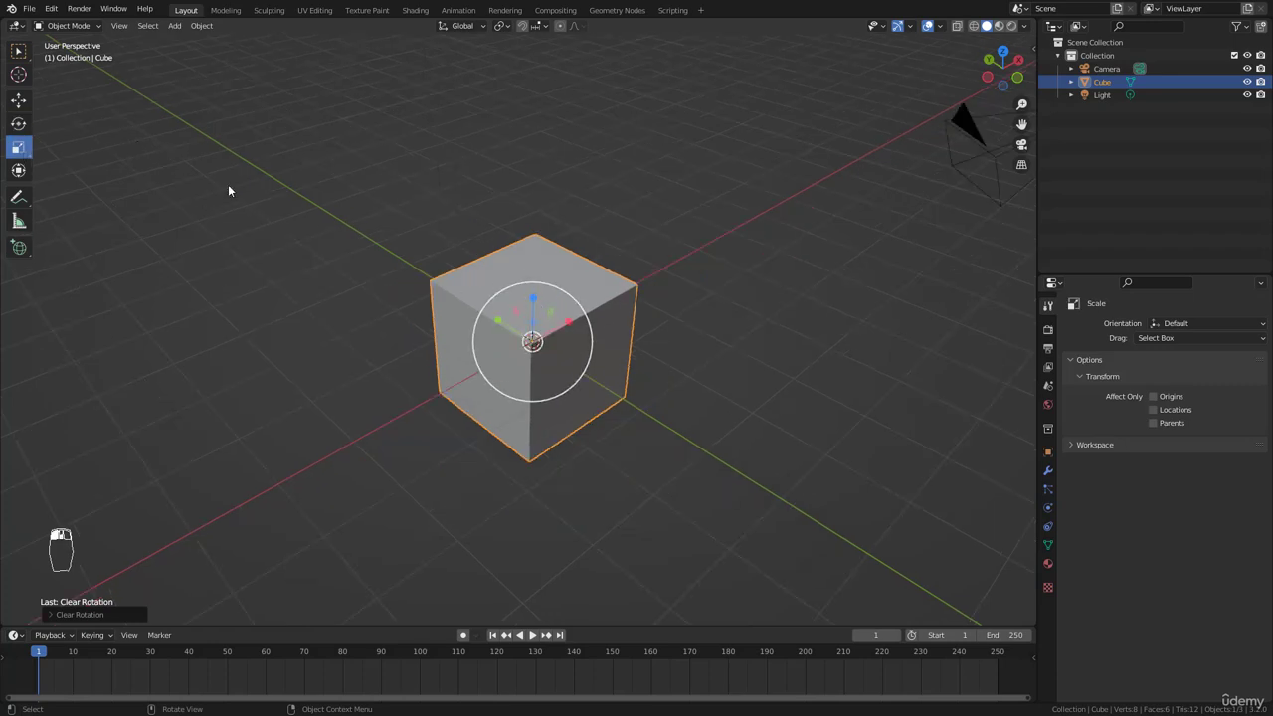
{"action": "left_click", "coordinate": [23, 126]}
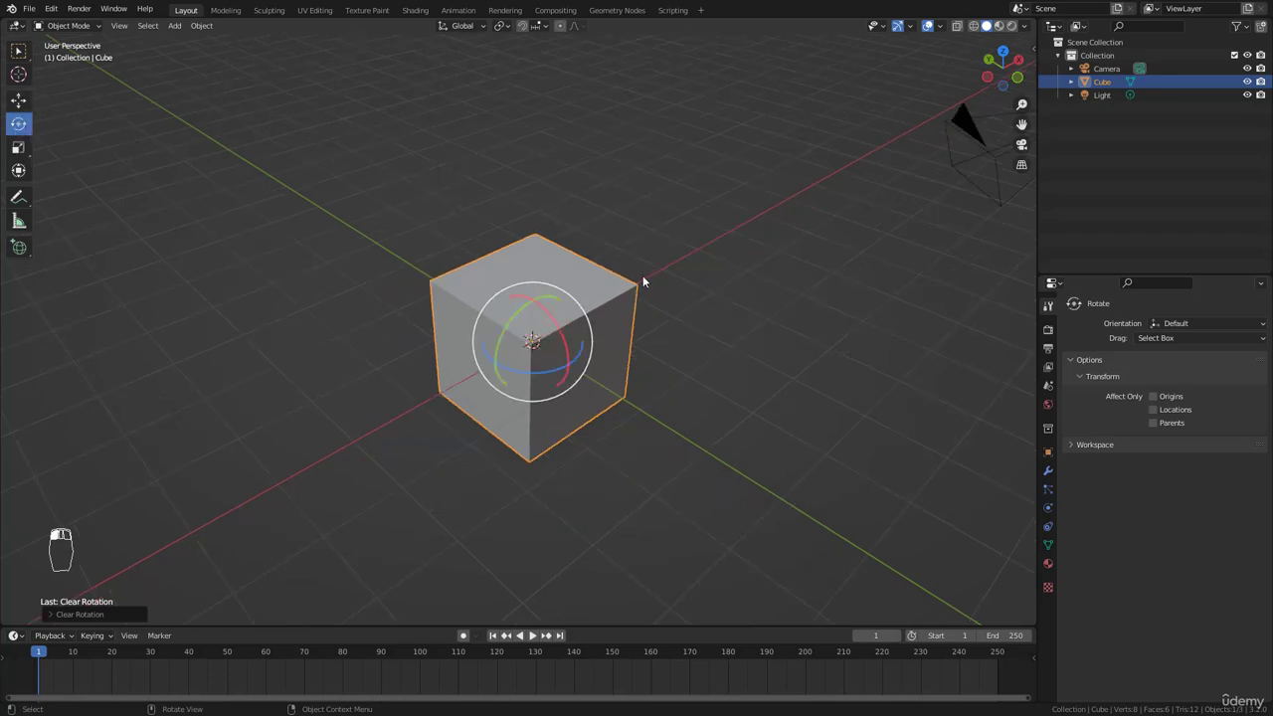
Step: Try rotating the cube freely and about the global X axis by about -40°, cancelling both rotations
{"action": "key", "text": "r"}
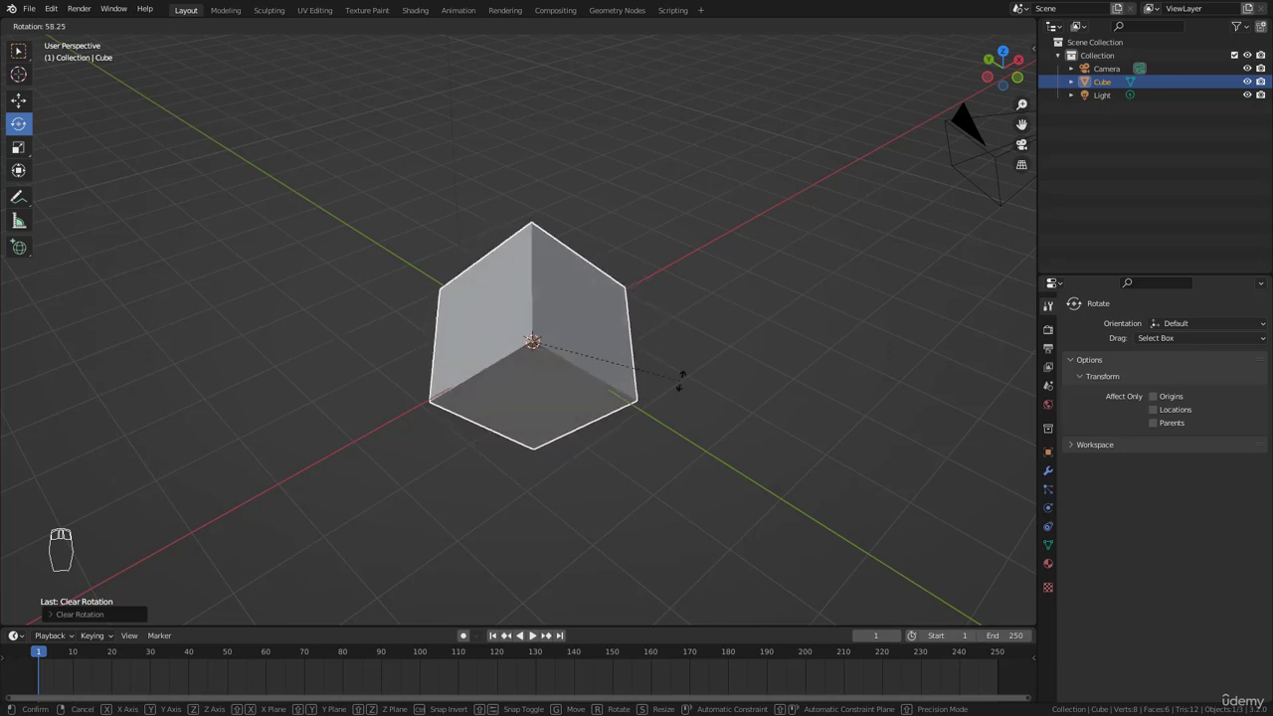
{"action": "right_click", "coordinate": [644, 354]}
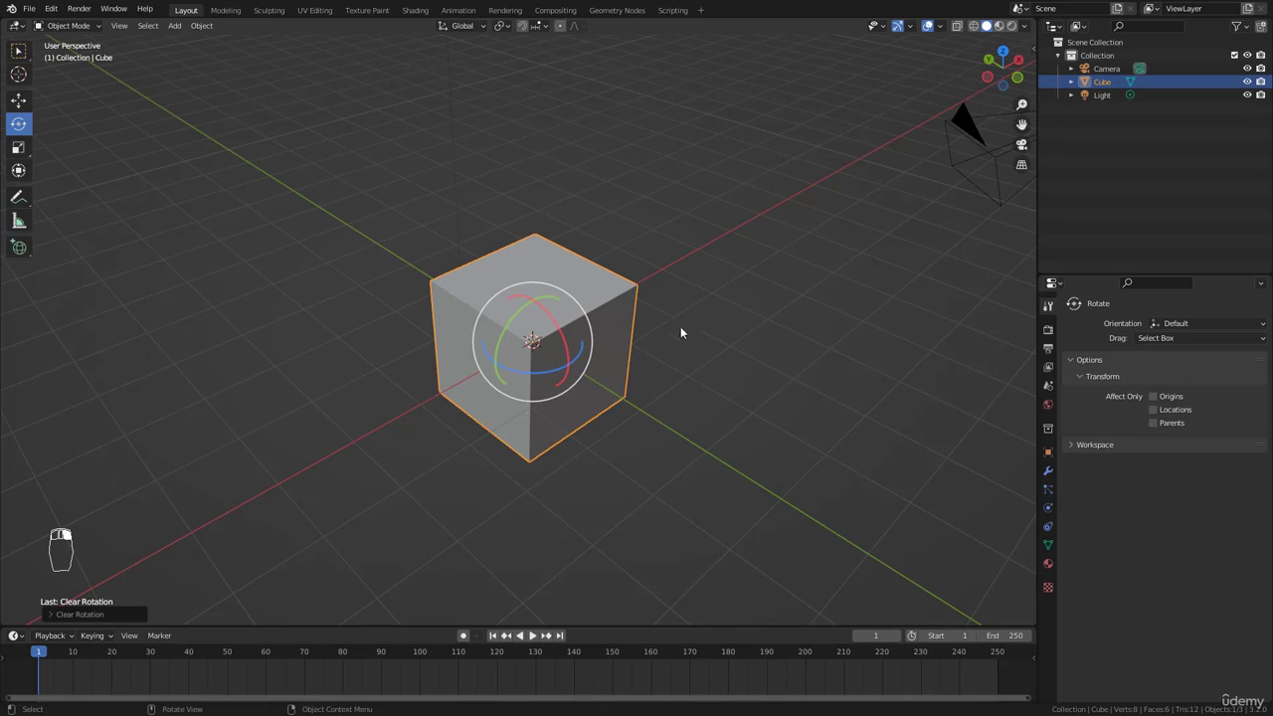
{"action": "key", "text": "r"}
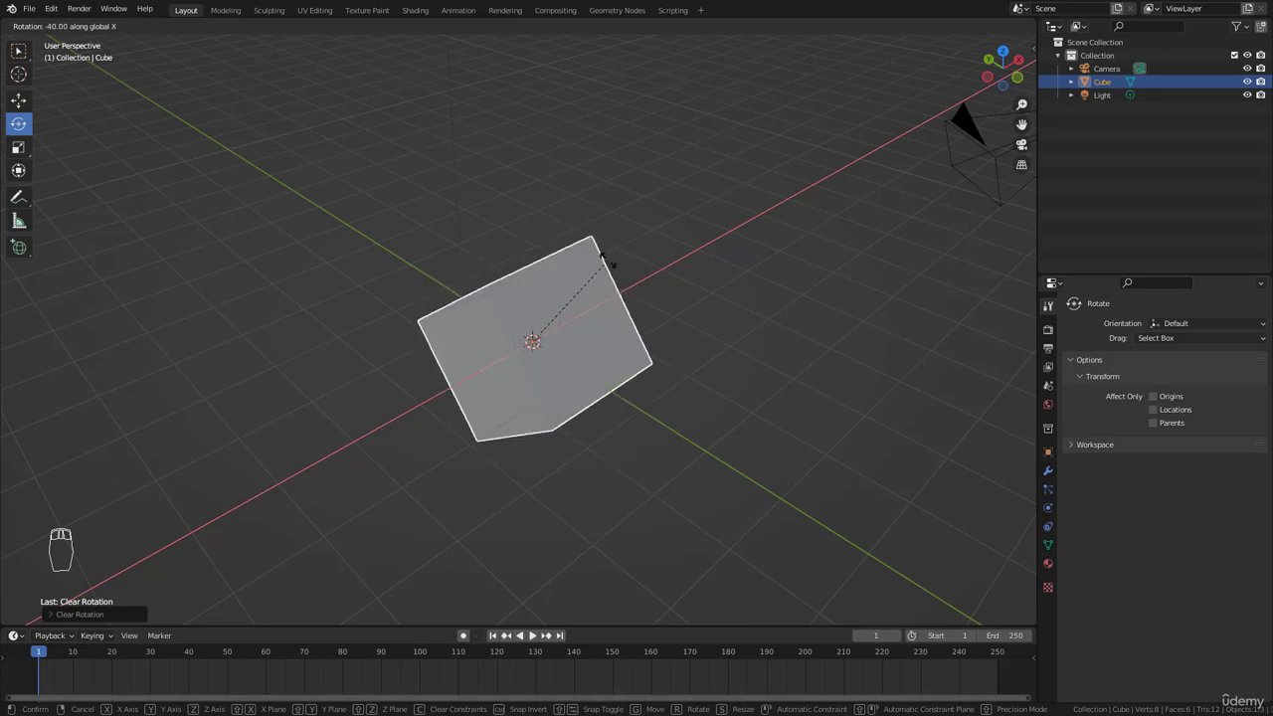
{"action": "right_click", "coordinate": [592, 291]}
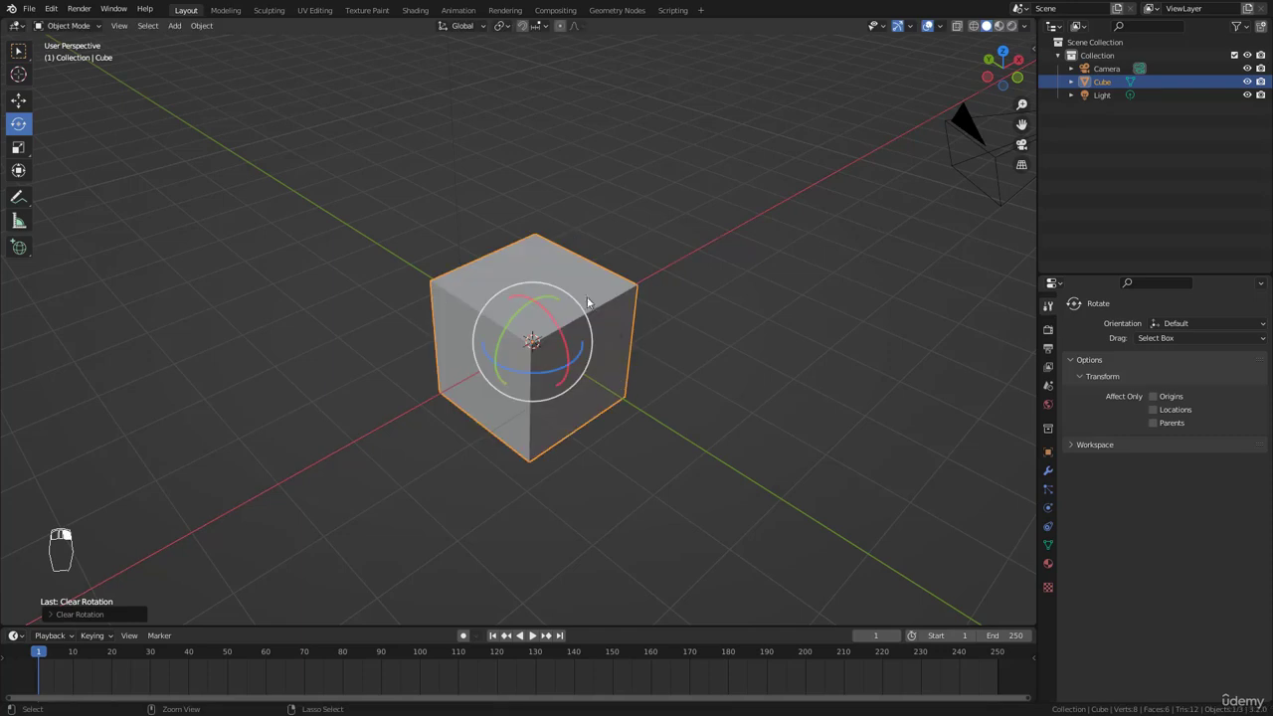
Step: Stretch the cube taller along the Z axis with the Scale tool, and scale it along the global X axis
{"action": "middle_click_drag", "start_coordinate": [641, 324], "coordinate": [666, 296]}
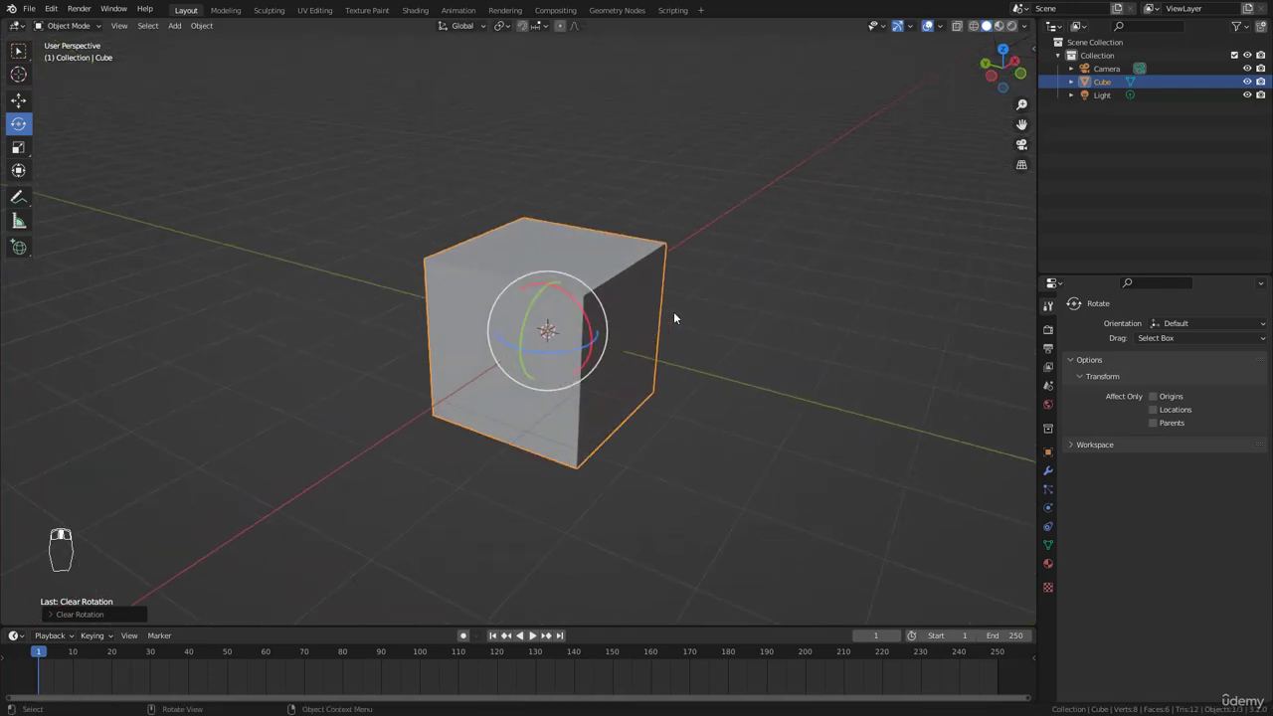
{"action": "left_click", "coordinate": [29, 146]}
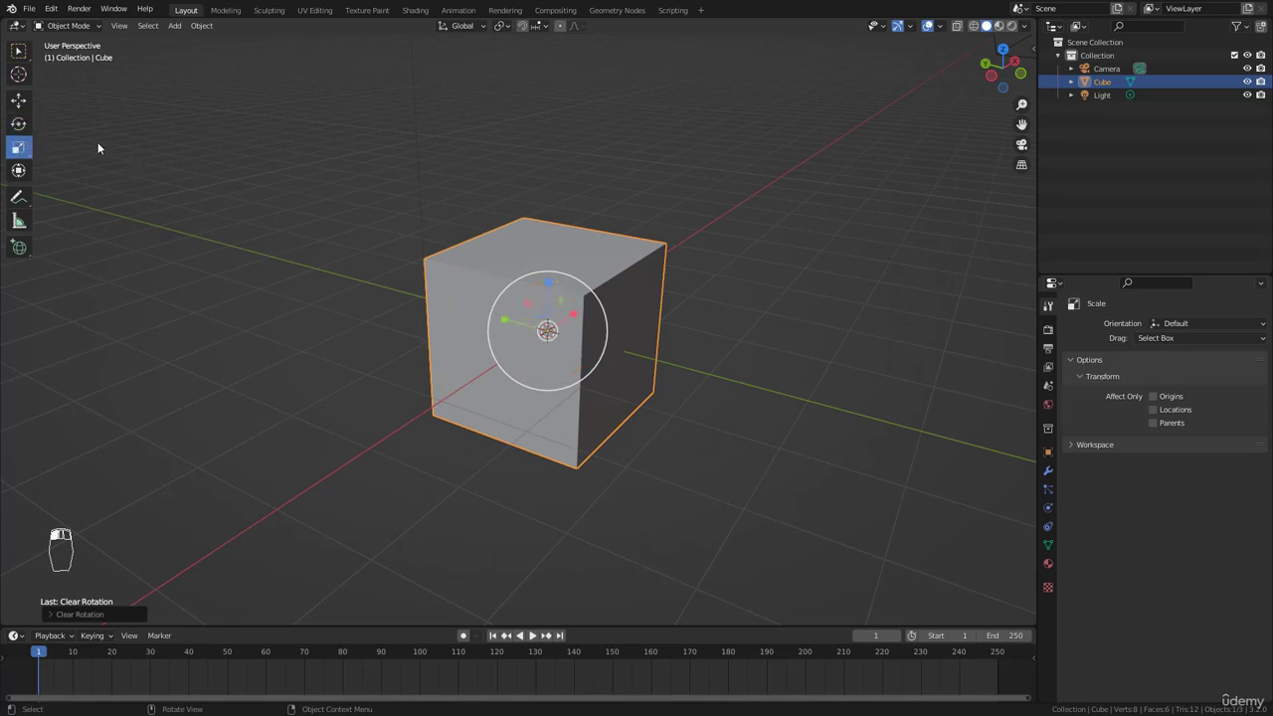
{"action": "left_click_drag", "start_coordinate": [548, 282], "coordinate": [585, 338]}
{"action": "middle_click_drag", "start_coordinate": [584, 338], "coordinate": [600, 391]}
{"action": "key", "text": "s"}
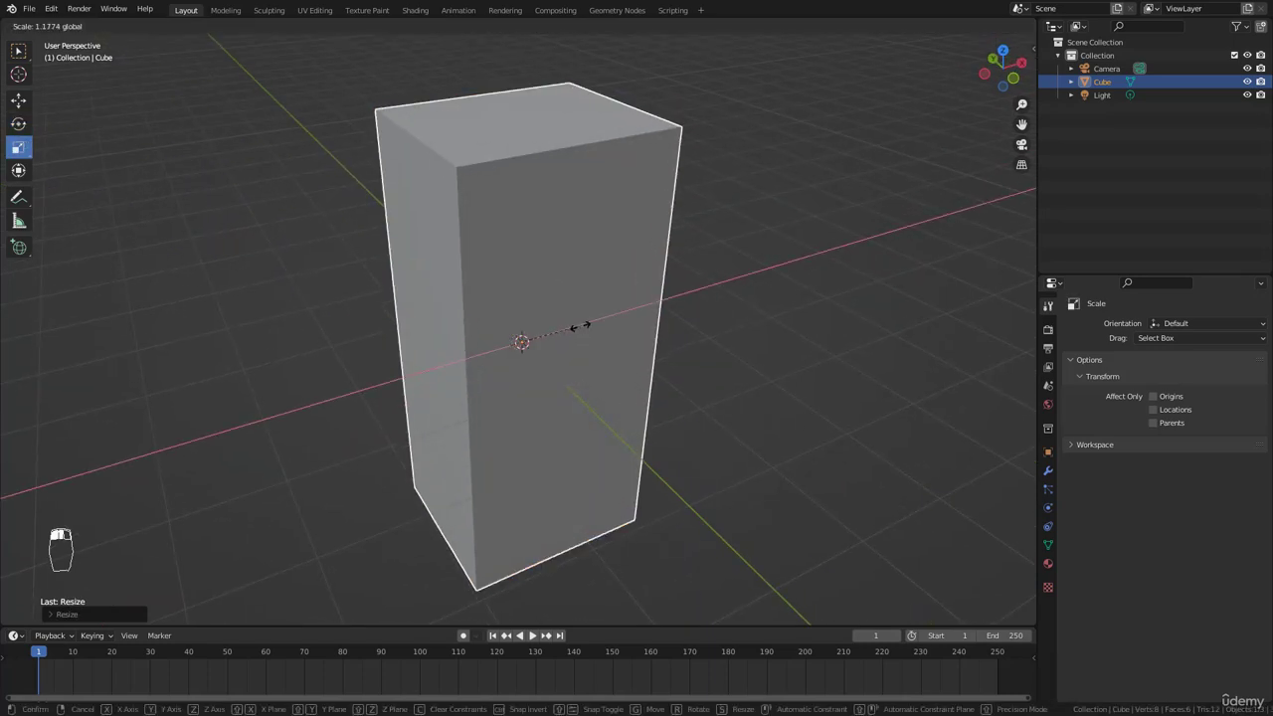
{"action": "key", "text": "x"}
{"action": "left_click_drag", "start_coordinate": [632, 320], "coordinate": [603, 326]}
Step: Clear the cube's scale to restore its original proportions
{"action": "middle_click_drag", "start_coordinate": [609, 368], "coordinate": [666, 371]}
{"action": "key", "text": "alt+s"}
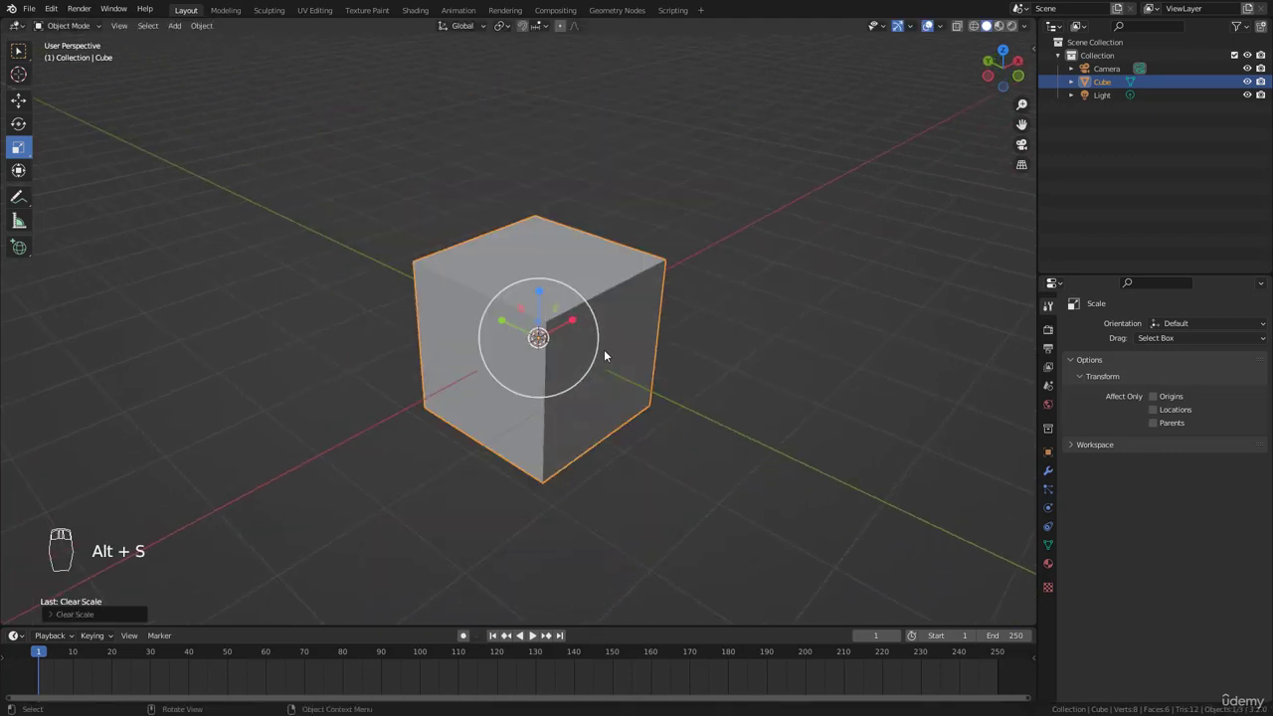
Step: Try scaling the cube freely twice and once each along the global X and Y axes, cancelling every scale
{"action": "key", "text": "s"}
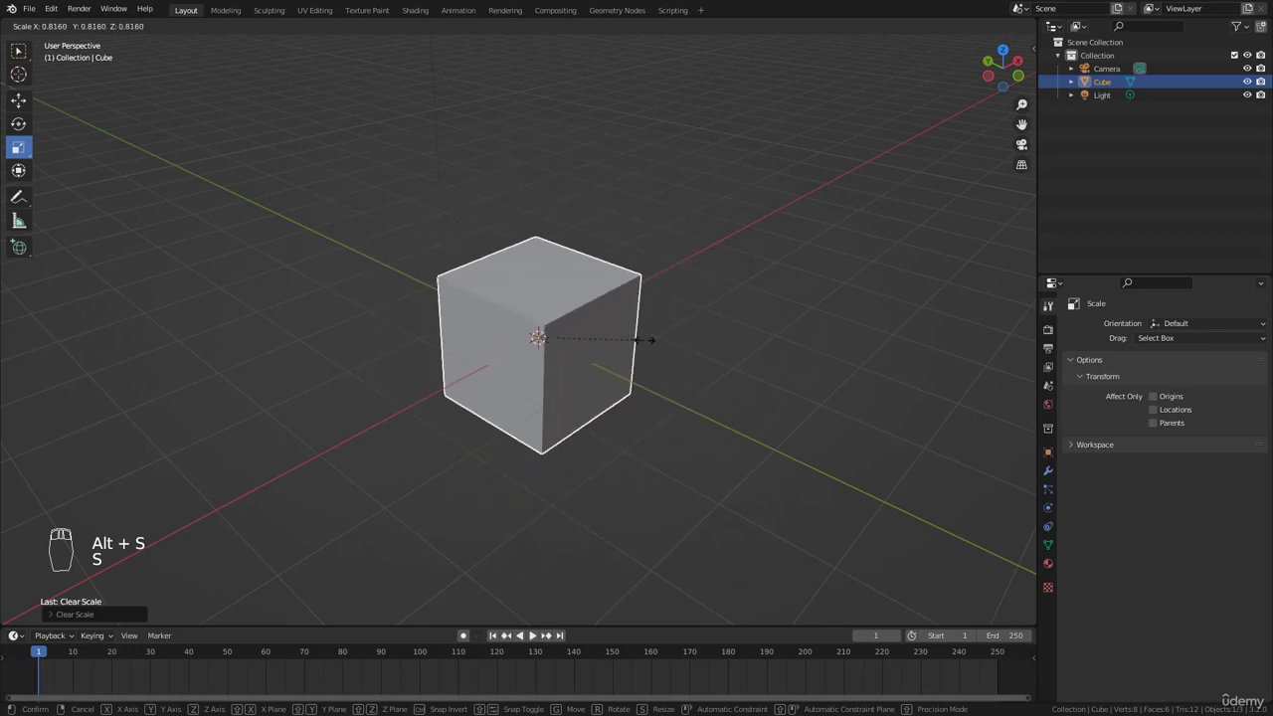
{"action": "key", "text": "Escape"}
{"action": "key", "text": "s"}
{"action": "right_click", "coordinate": [769, 271]}
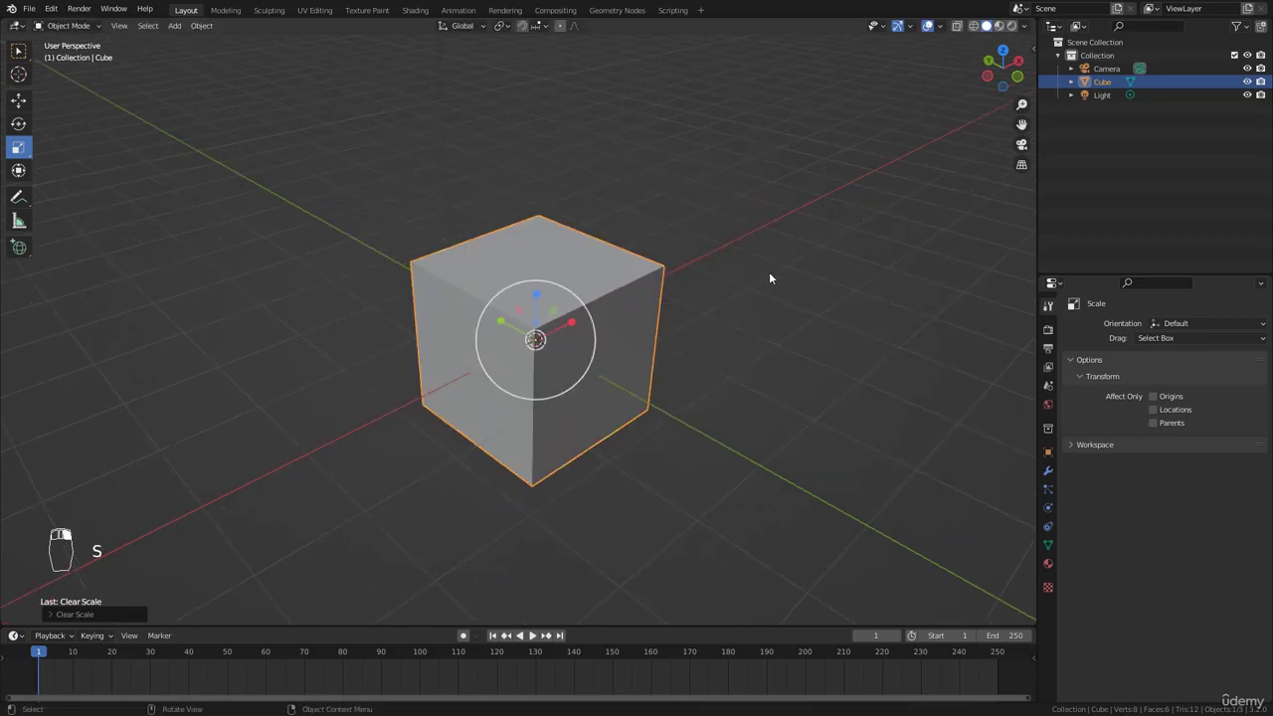
{"action": "key", "text": "s"}
{"action": "key", "text": "x"}
{"action": "right_click", "coordinate": [732, 270]}
{"action": "key", "text": "s"}
{"action": "key", "text": "y"}
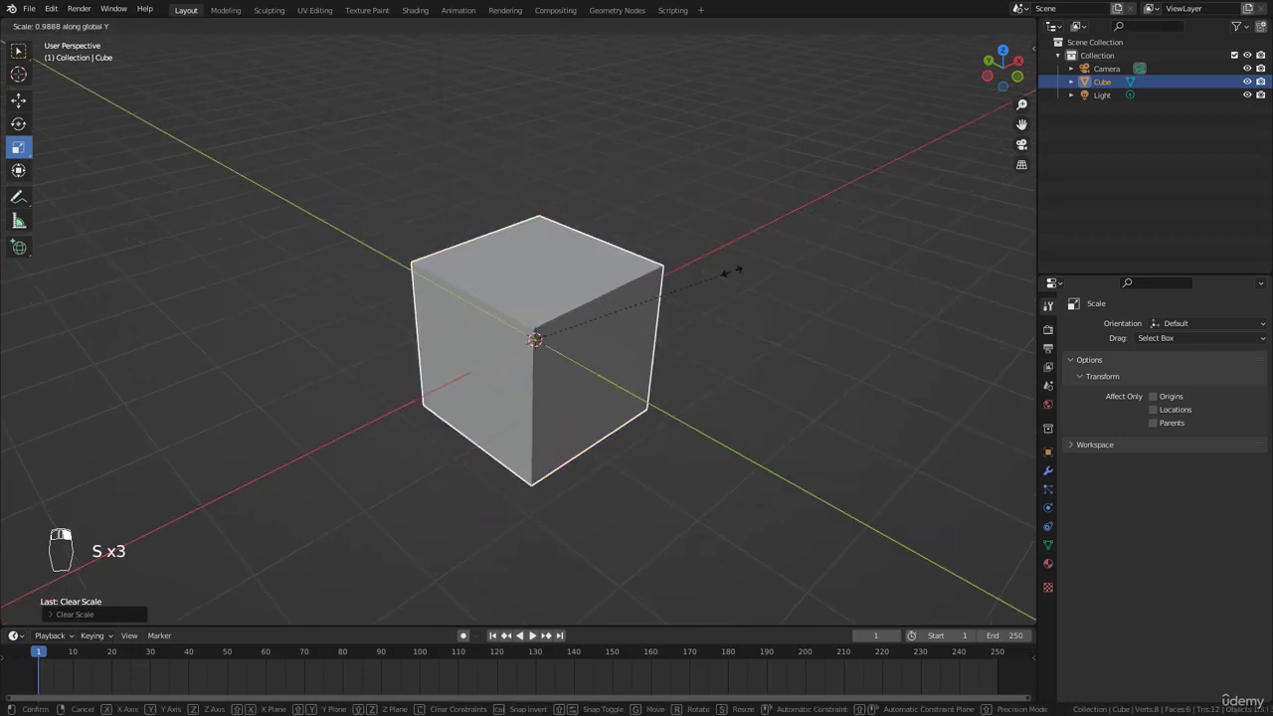
{"action": "right_click", "coordinate": [686, 353]}
{"action": "middle_click_drag", "start_coordinate": [690, 329], "coordinate": [697, 336]}
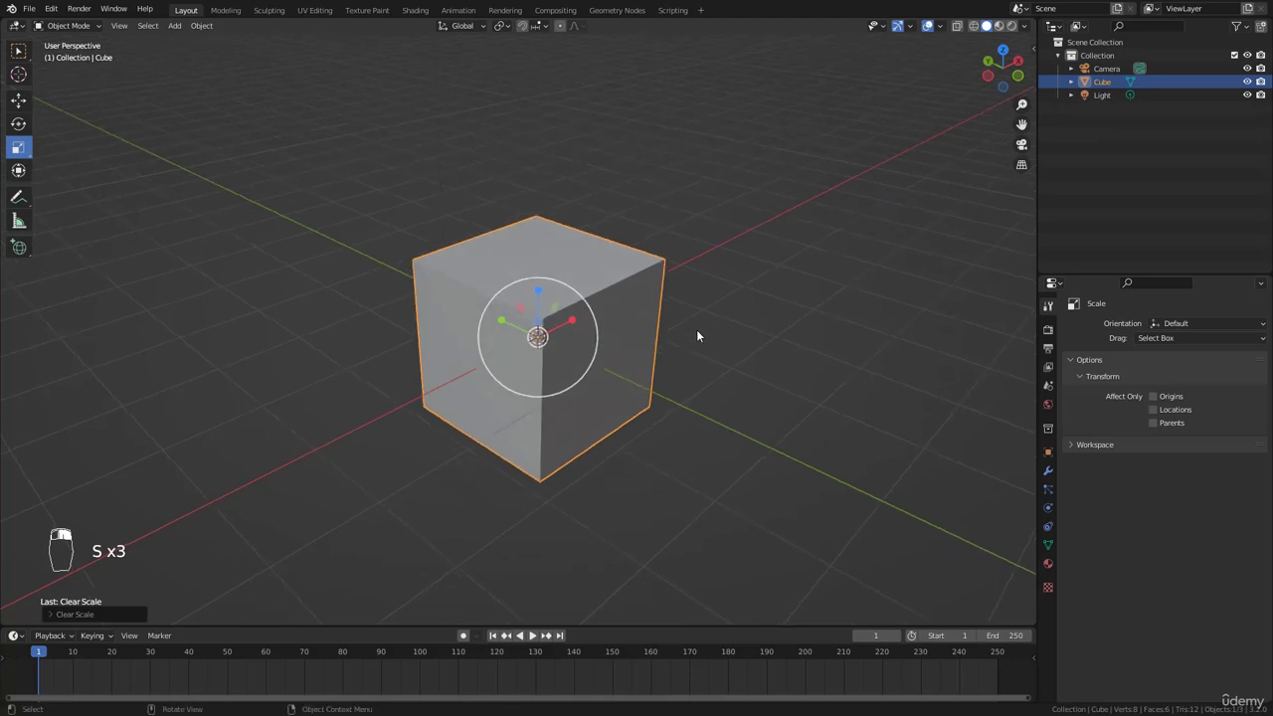
Step: Try scaling the cube freely once and along the global X axis by about 1.5 and 1.1, cancelling each scale
{"action": "key", "text": "s"}
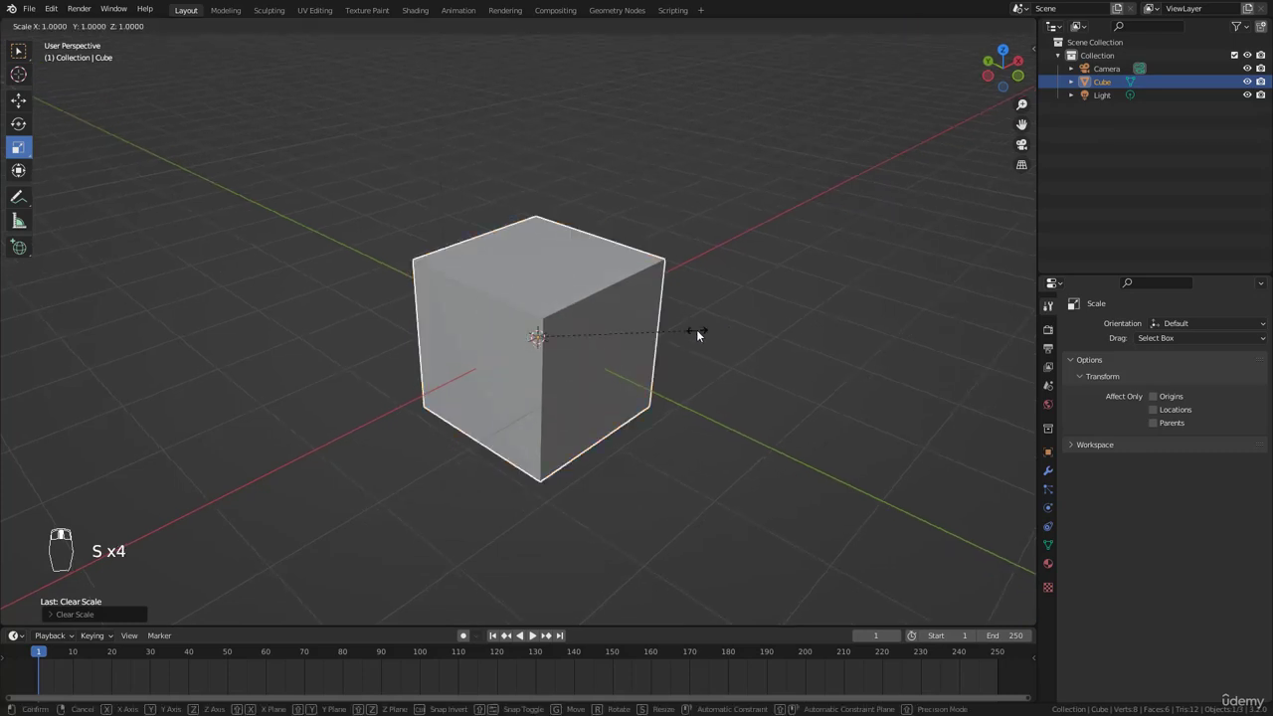
{"action": "right_click", "coordinate": [618, 389]}
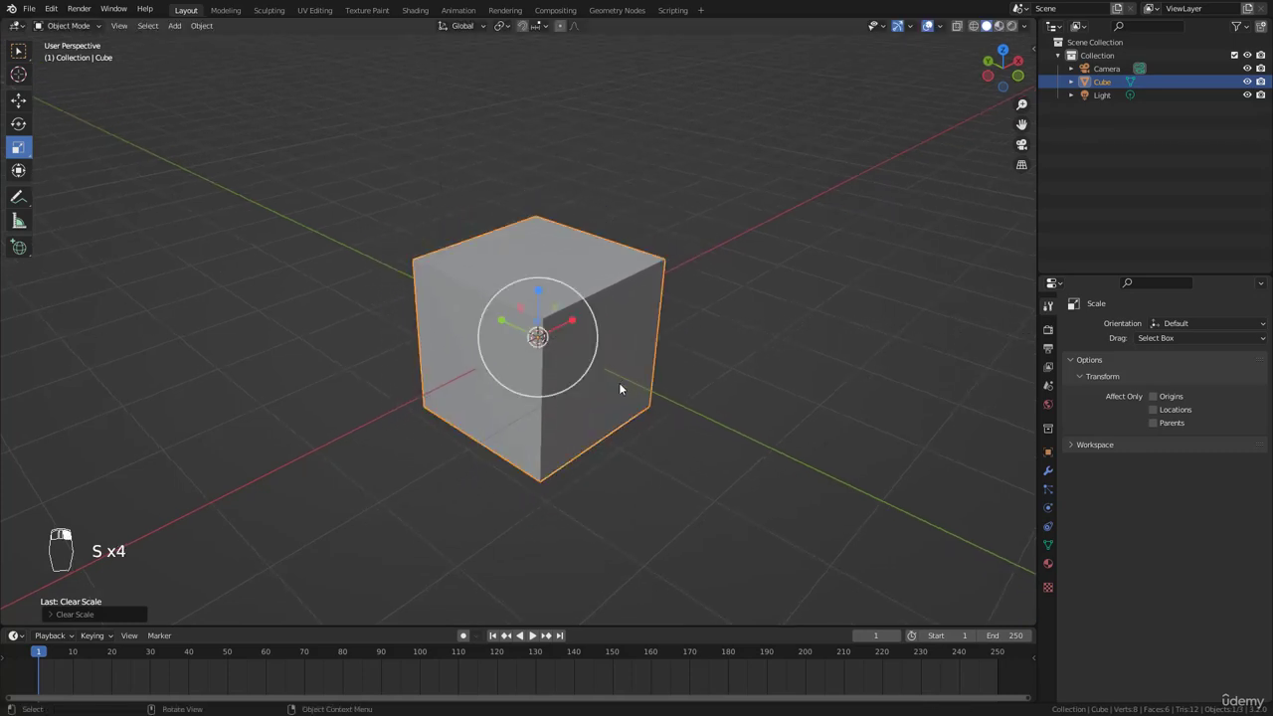
{"action": "key", "text": "s"}
{"action": "key", "text": "x"}
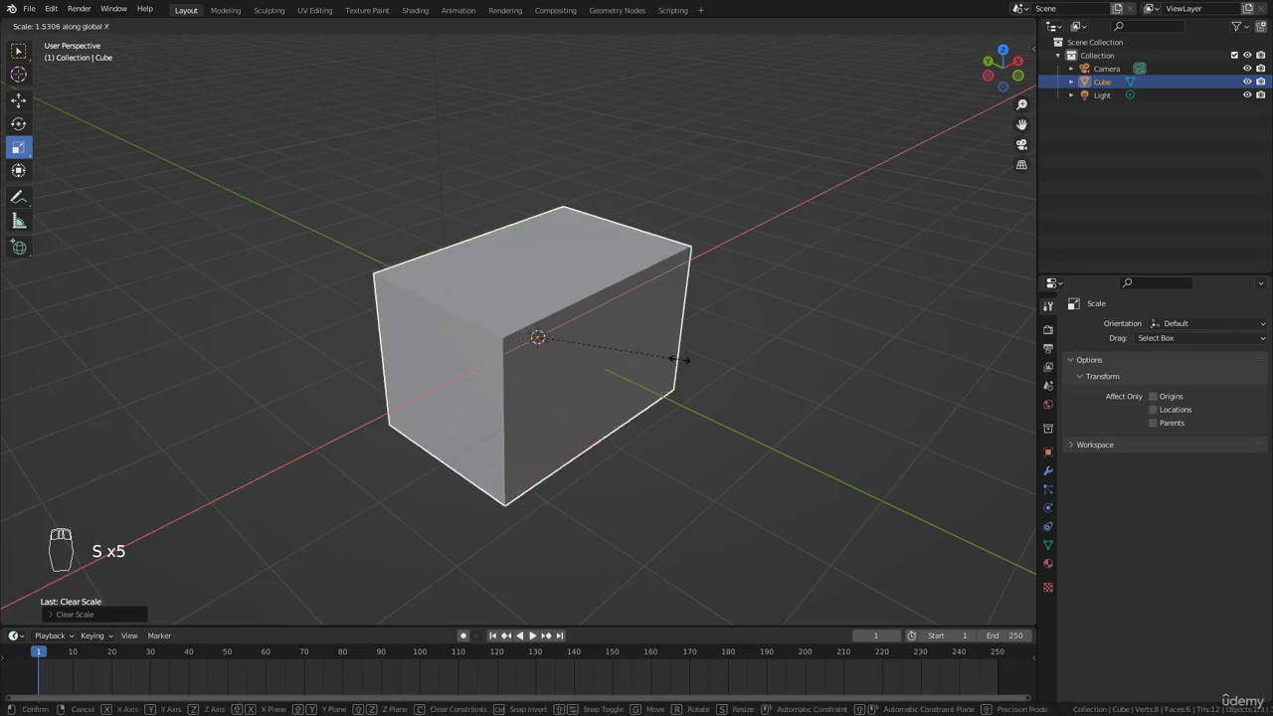
{"action": "right_click", "coordinate": [629, 336]}
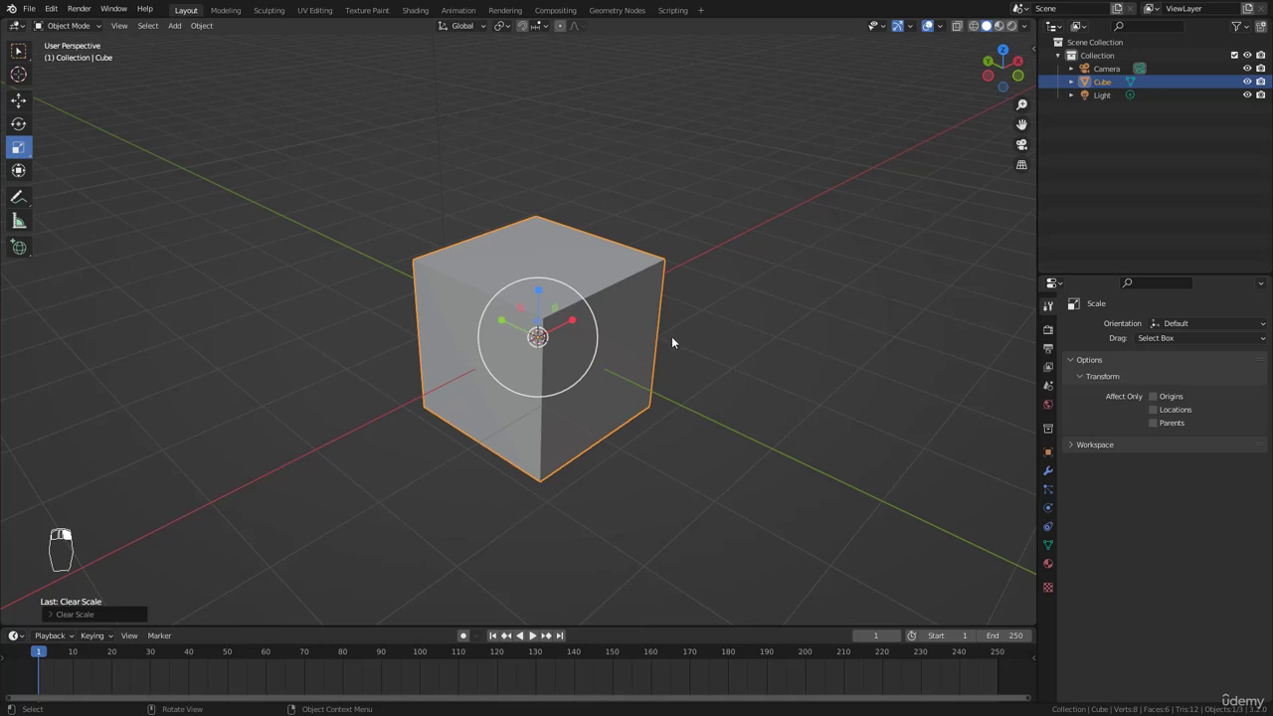
{"action": "middle_click_drag", "start_coordinate": [639, 362], "coordinate": [621, 368]}
{"action": "key", "text": "s"}
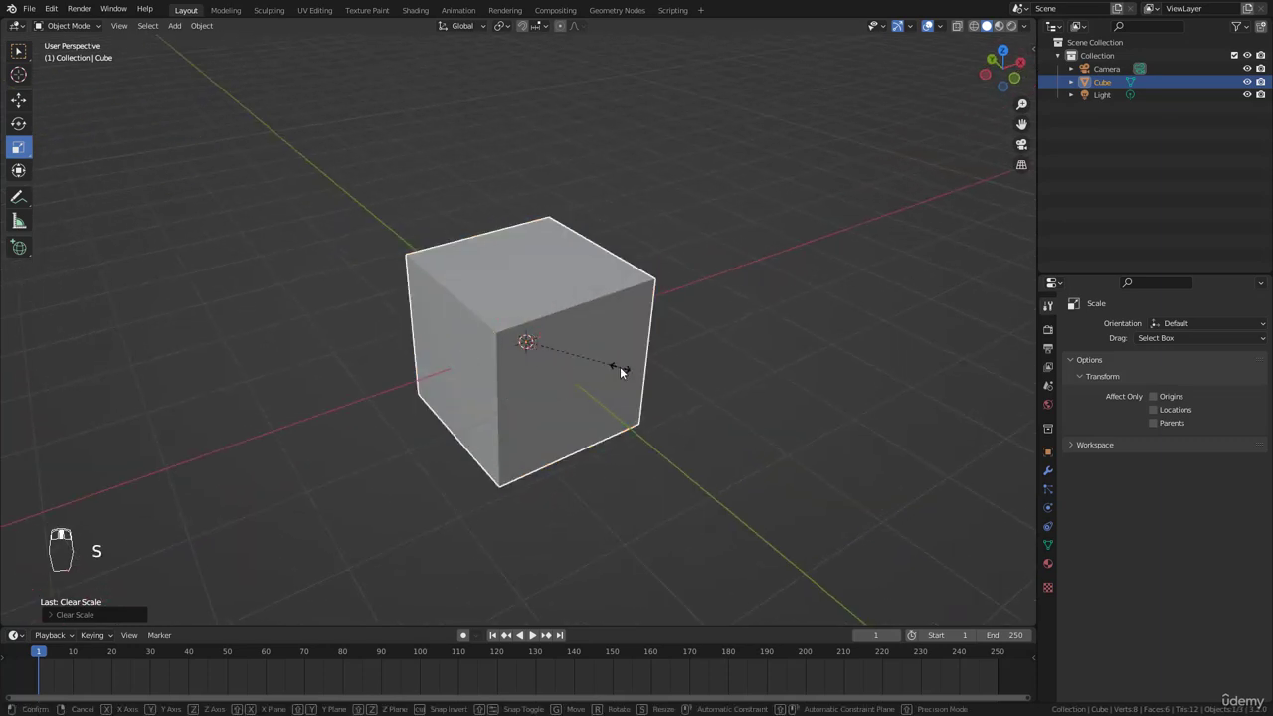
{"action": "key", "text": "x"}
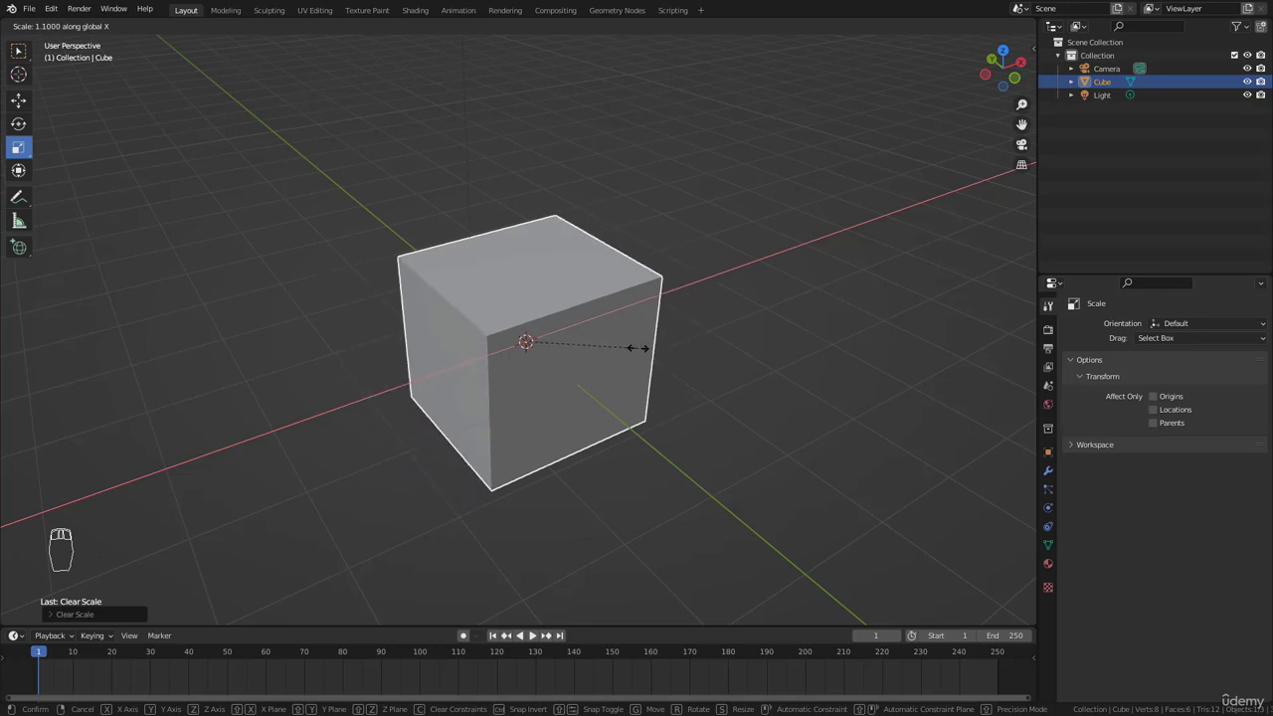
{"action": "key", "text": "Escape"}
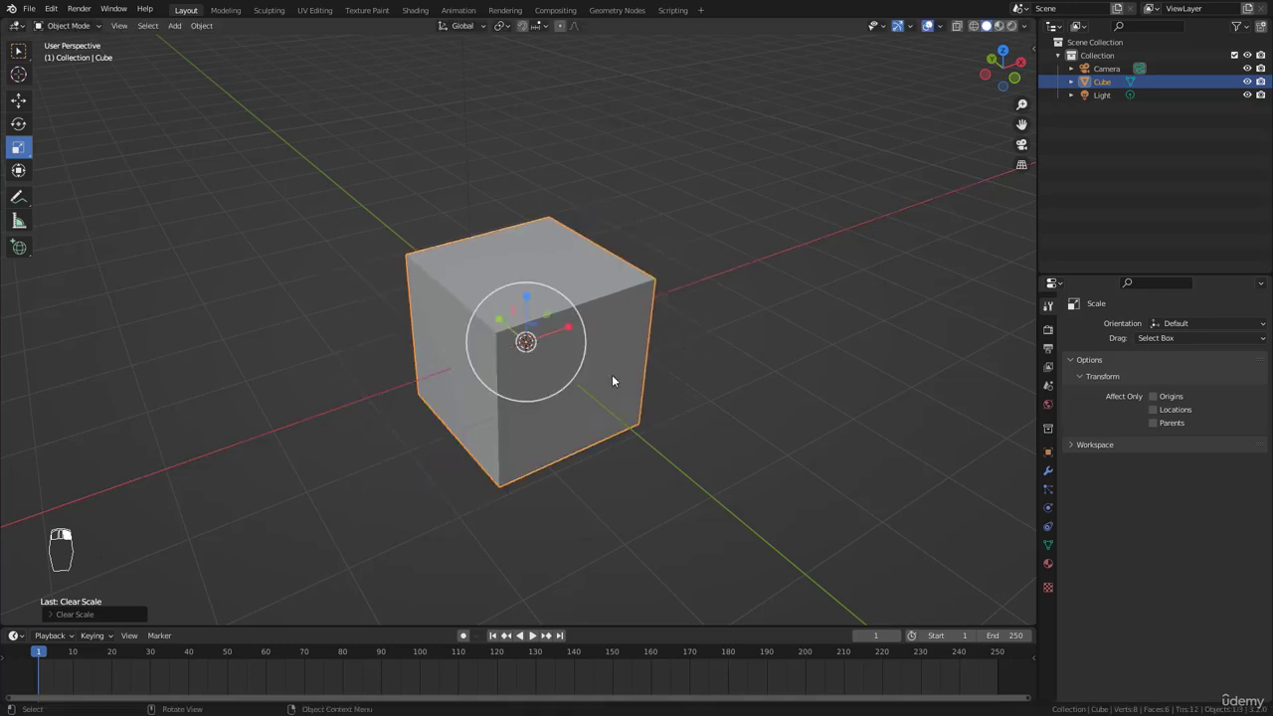
Step: Activate the combined Transform tool for the cube, and switch to the Move tool
{"action": "middle_click_drag", "start_coordinate": [611, 375], "coordinate": [634, 372]}
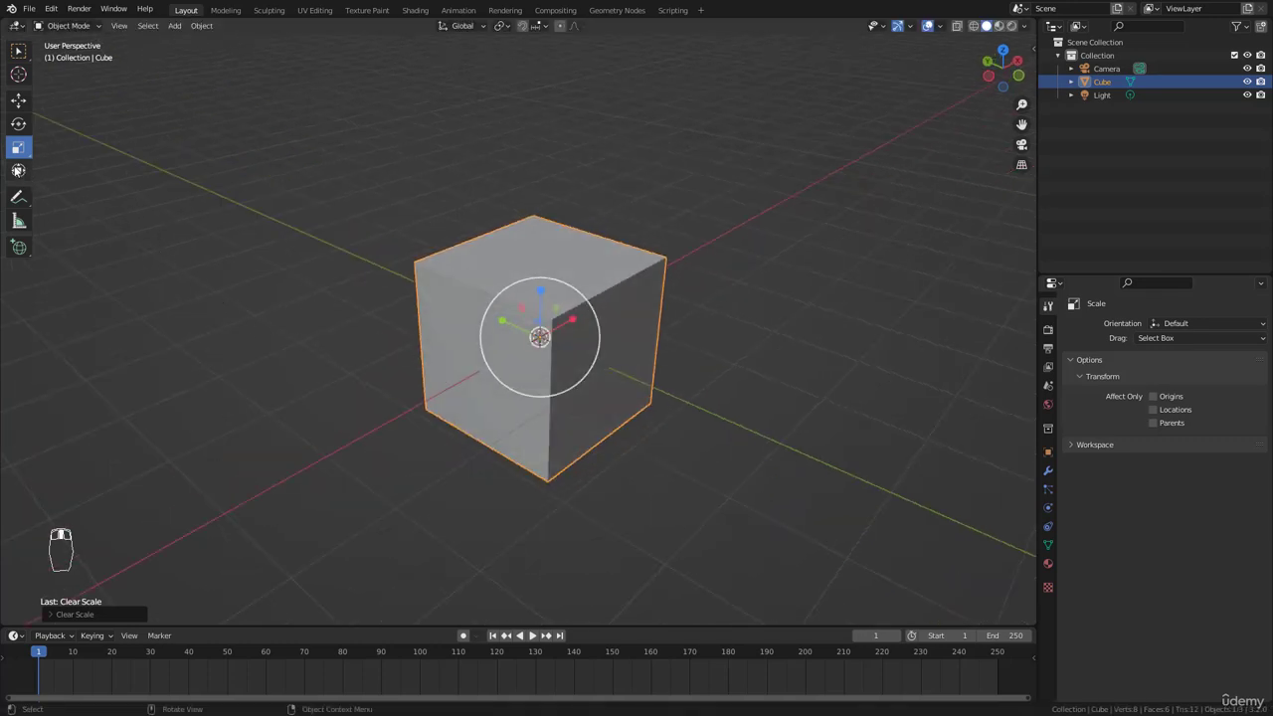
{"action": "left_click", "coordinate": [18, 170]}
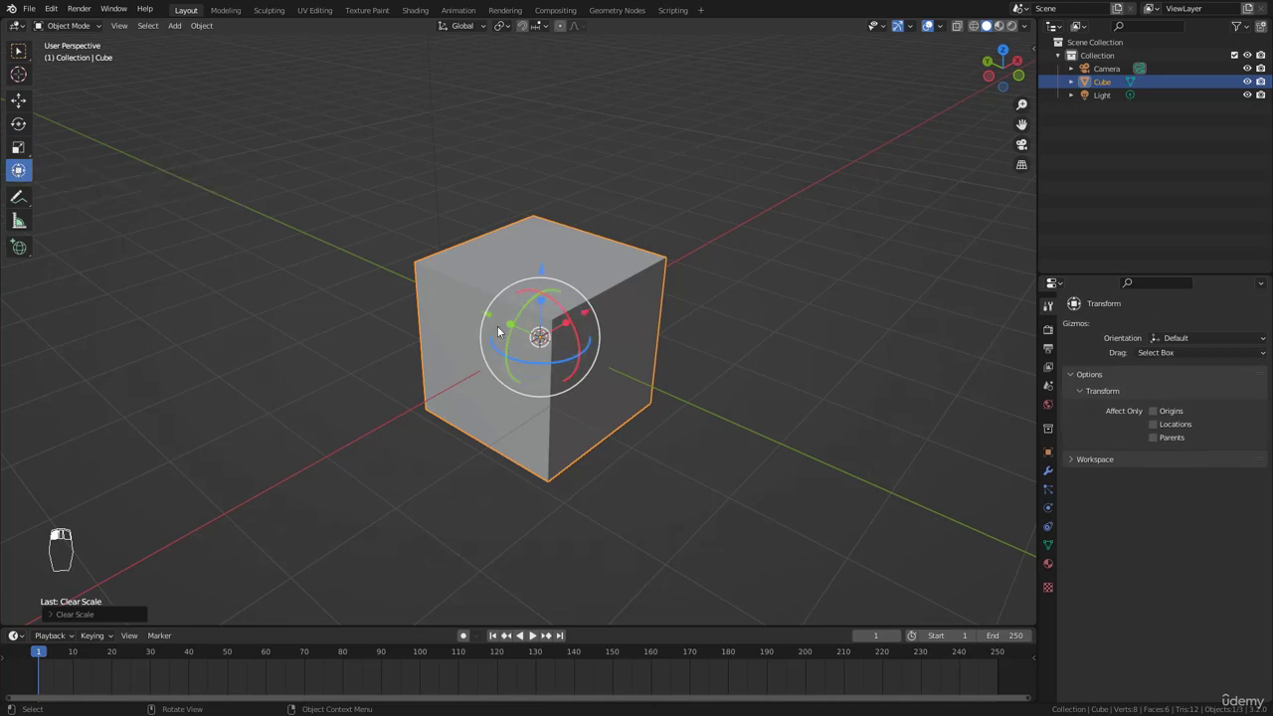
{"action": "left_click", "coordinate": [19, 102]}
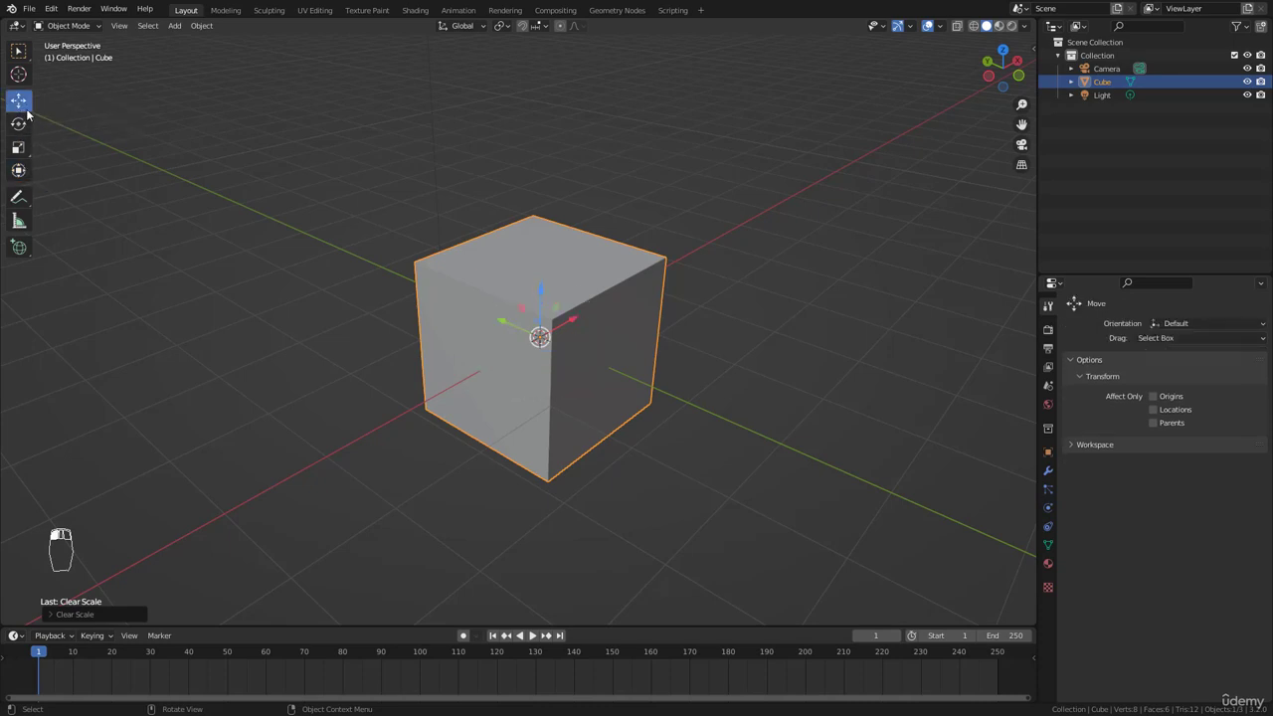
{"action": "middle_click_drag", "start_coordinate": [640, 402], "coordinate": [616, 367]}
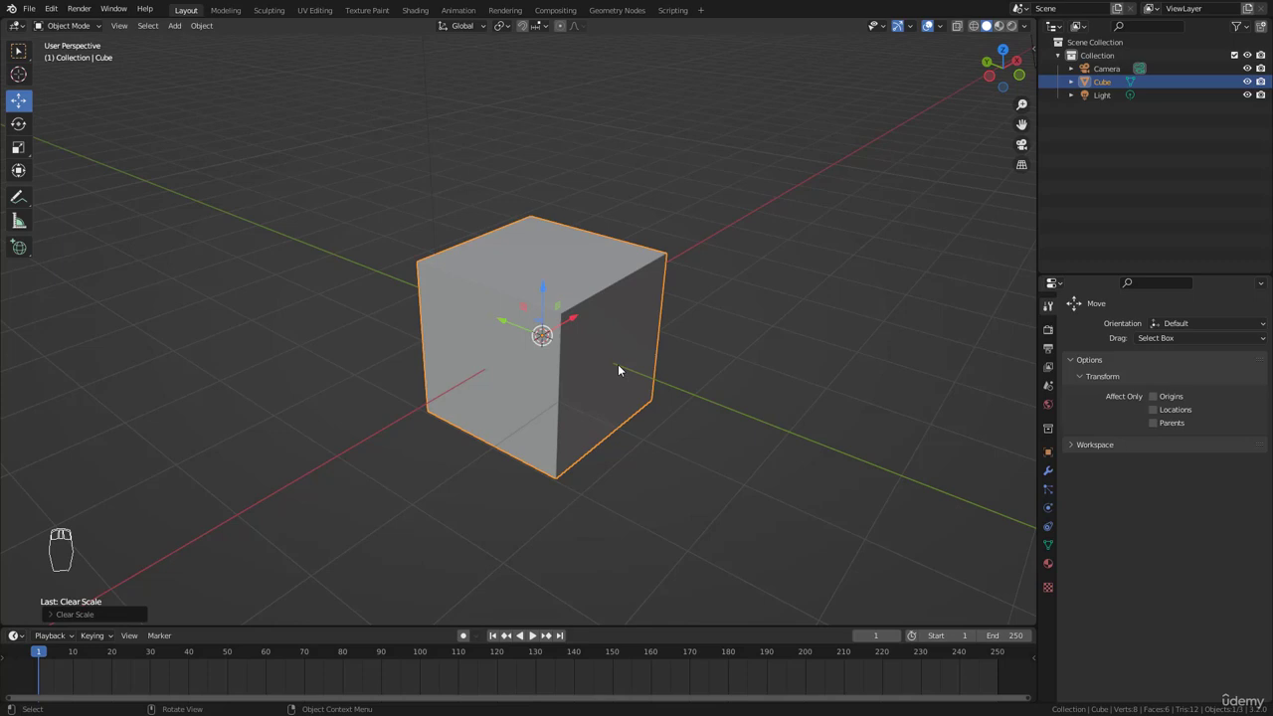
Step: Show the viewport sidebar, collapse its 3D Cursor section, and display the cube's item transform values
{"action": "key", "text": "n"}
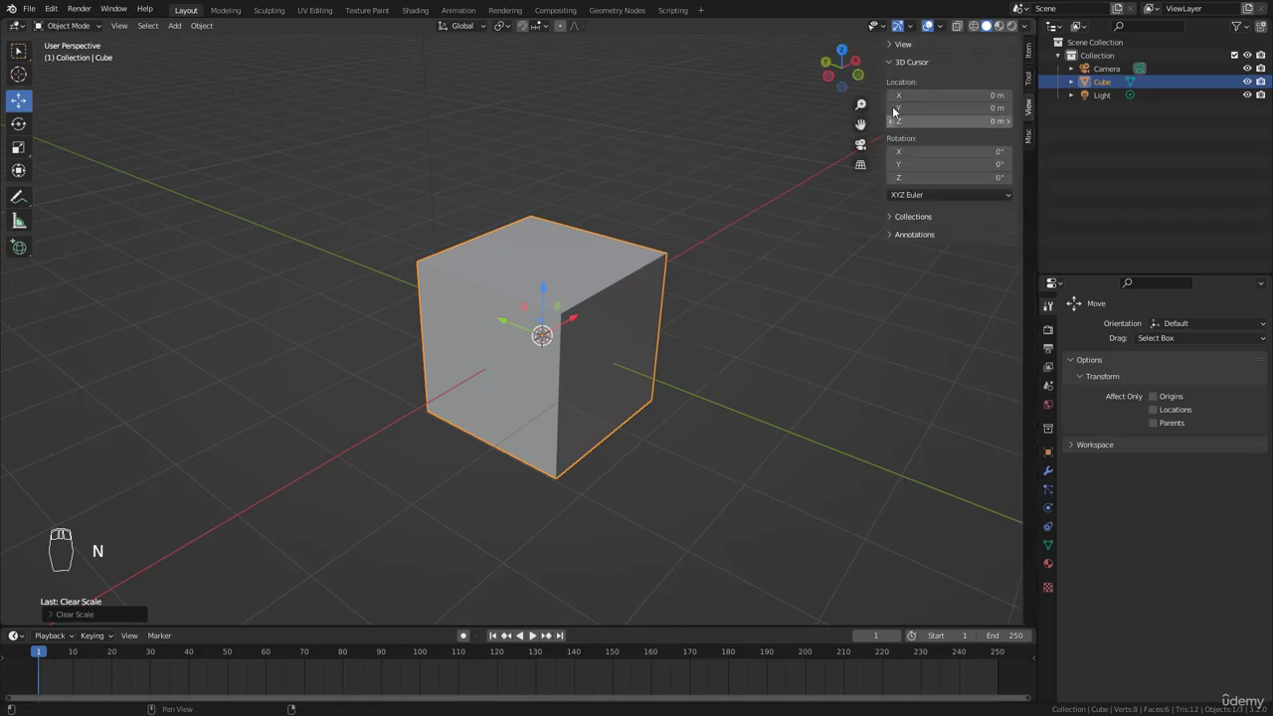
{"action": "left_click", "coordinate": [912, 62]}
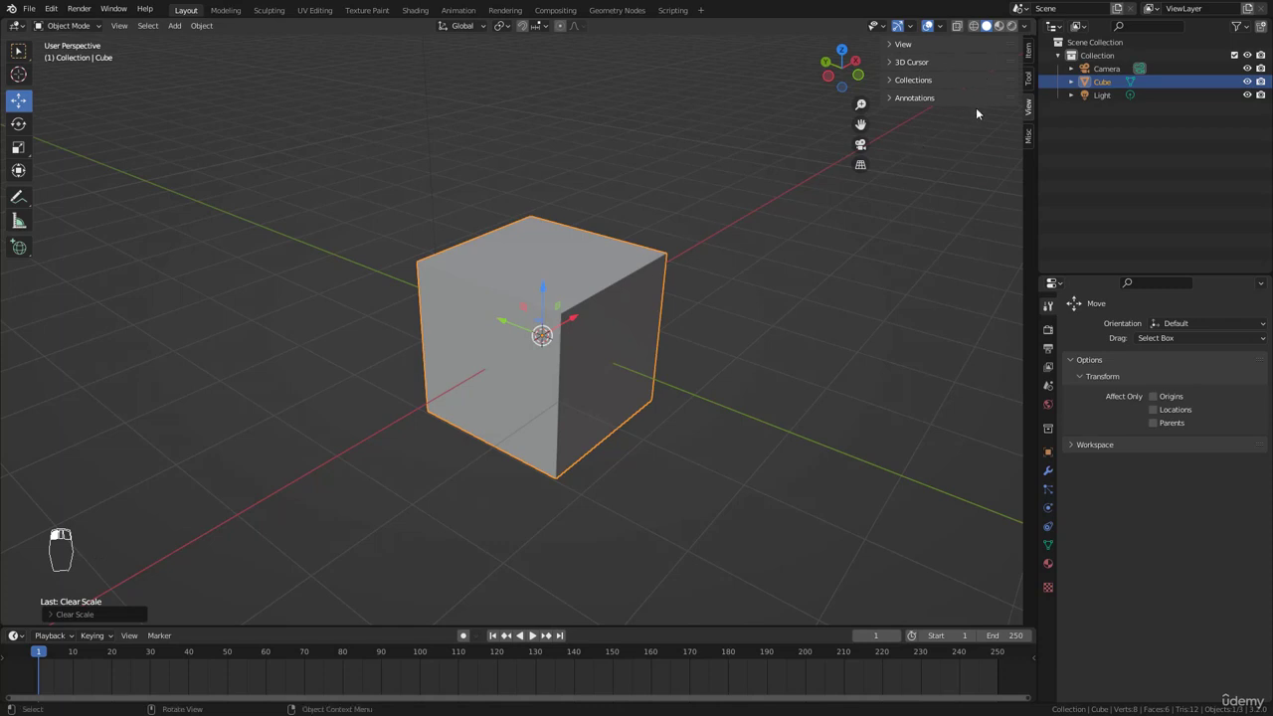
{"action": "key", "text": "n"}
{"action": "key", "text": "n"}
{"action": "left_click", "coordinate": [1029, 55]}
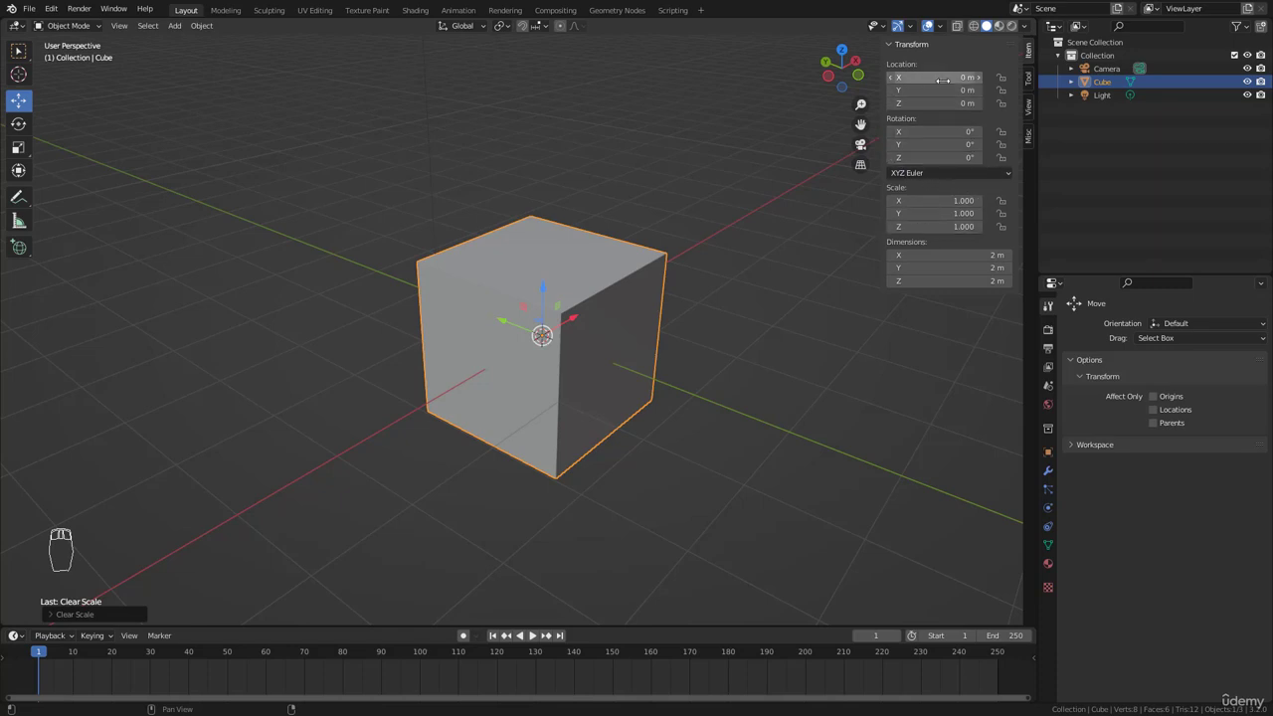
Step: Set the cube's X location to 4.728 m, and return it to 0 m
{"action": "middle_click_drag", "start_coordinate": [750, 211], "coordinate": [845, 146]}
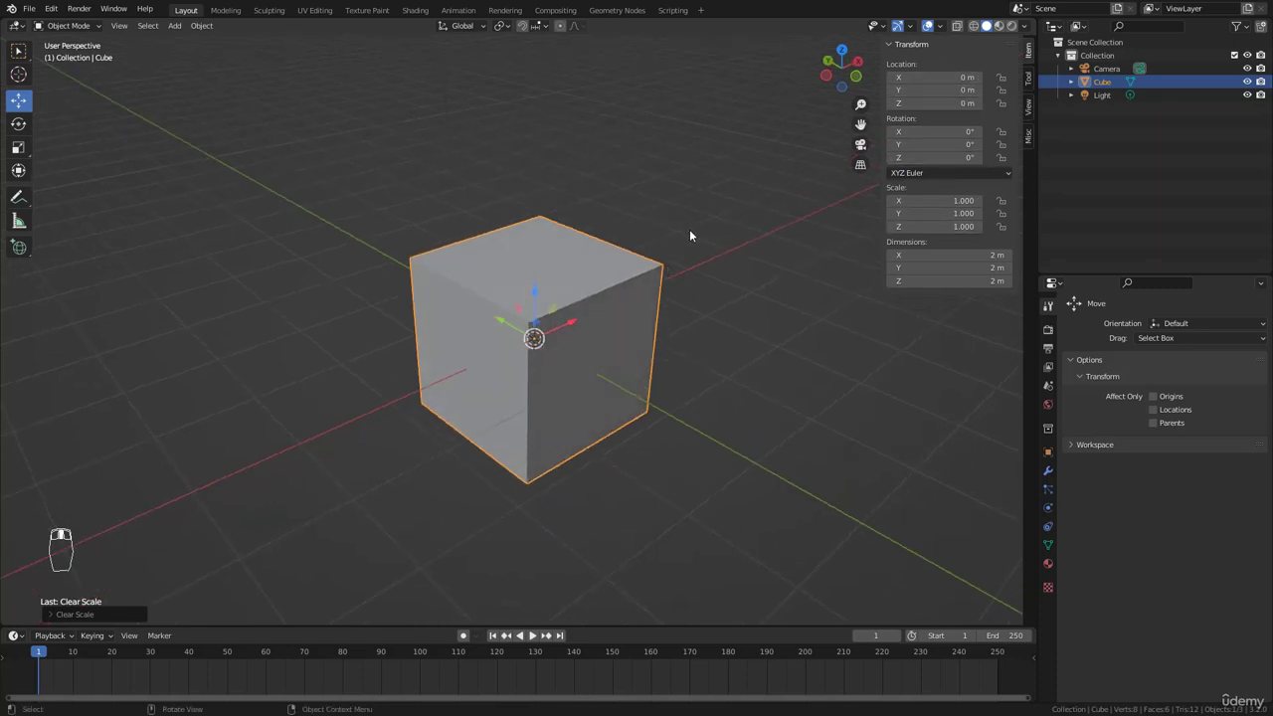
{"action": "scroll", "coordinate": [637, 288], "scroll_direction": "down", "scroll_amount": 2}
{"action": "middle_click_drag", "start_coordinate": [617, 302], "coordinate": [633, 324]}
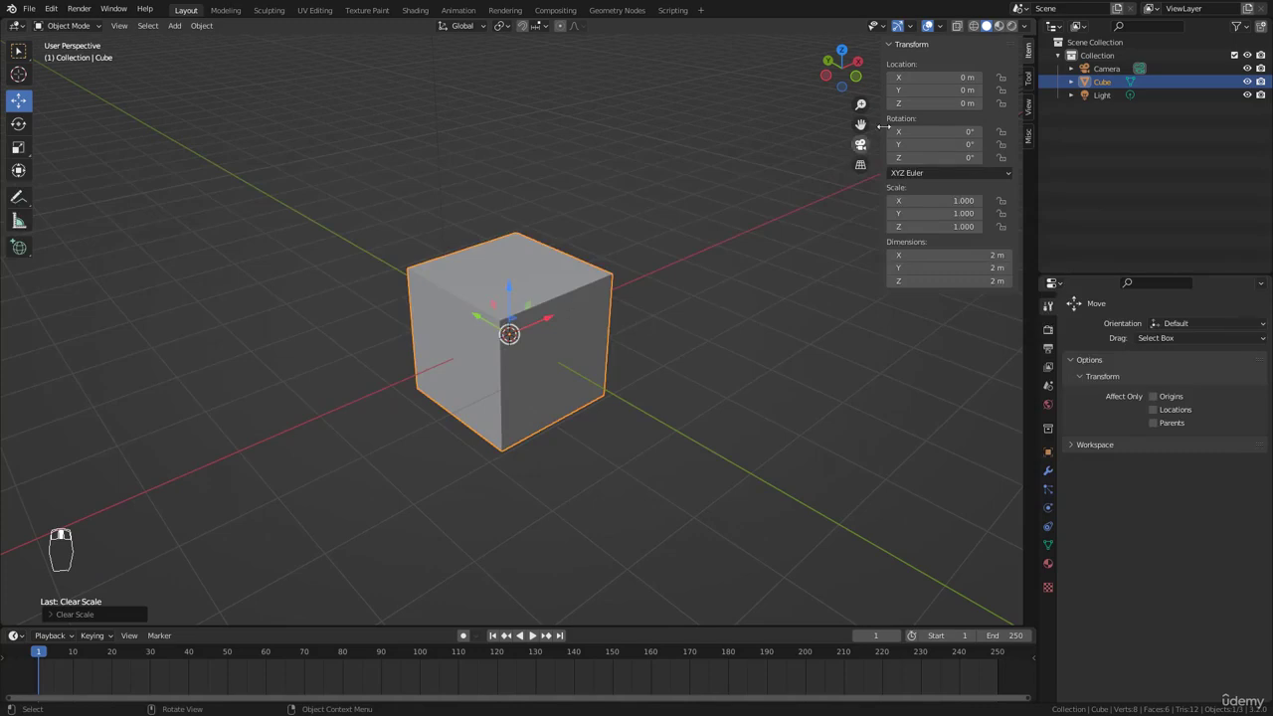
{"action": "left_click", "coordinate": [940, 77]}
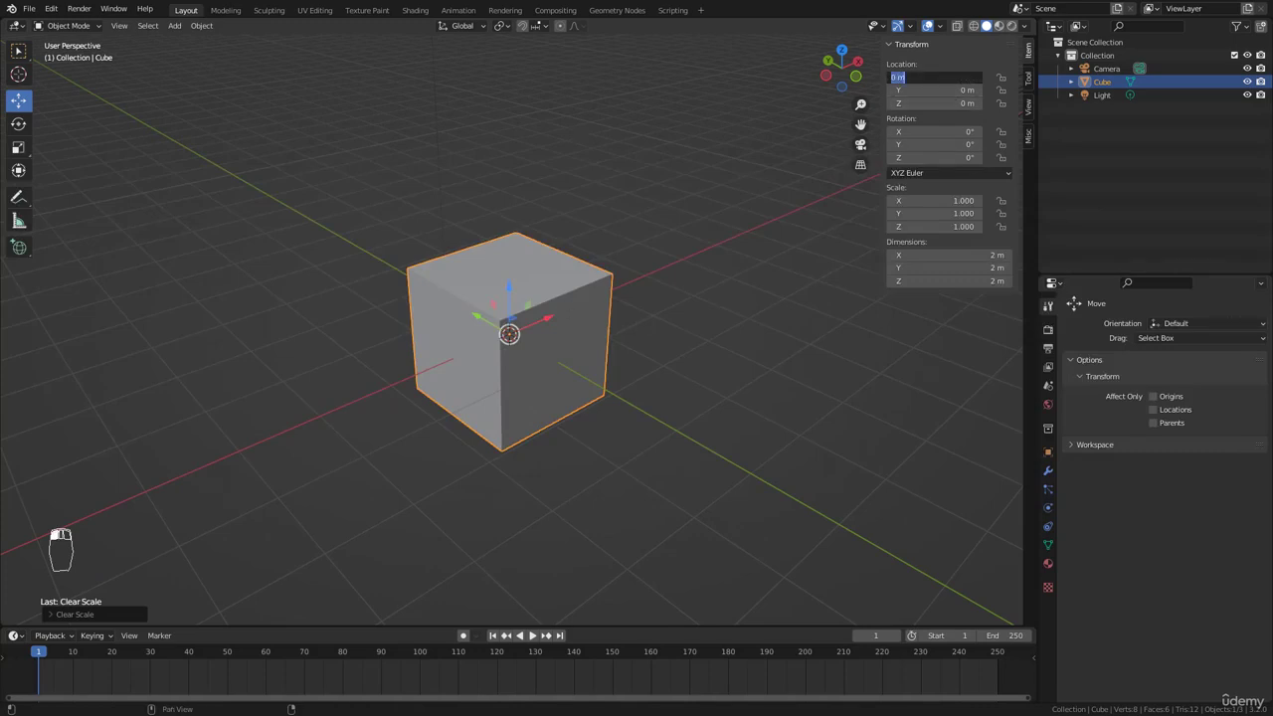
{"action": "type", "text": "4.728"}
{"action": "key", "text": "Return"}
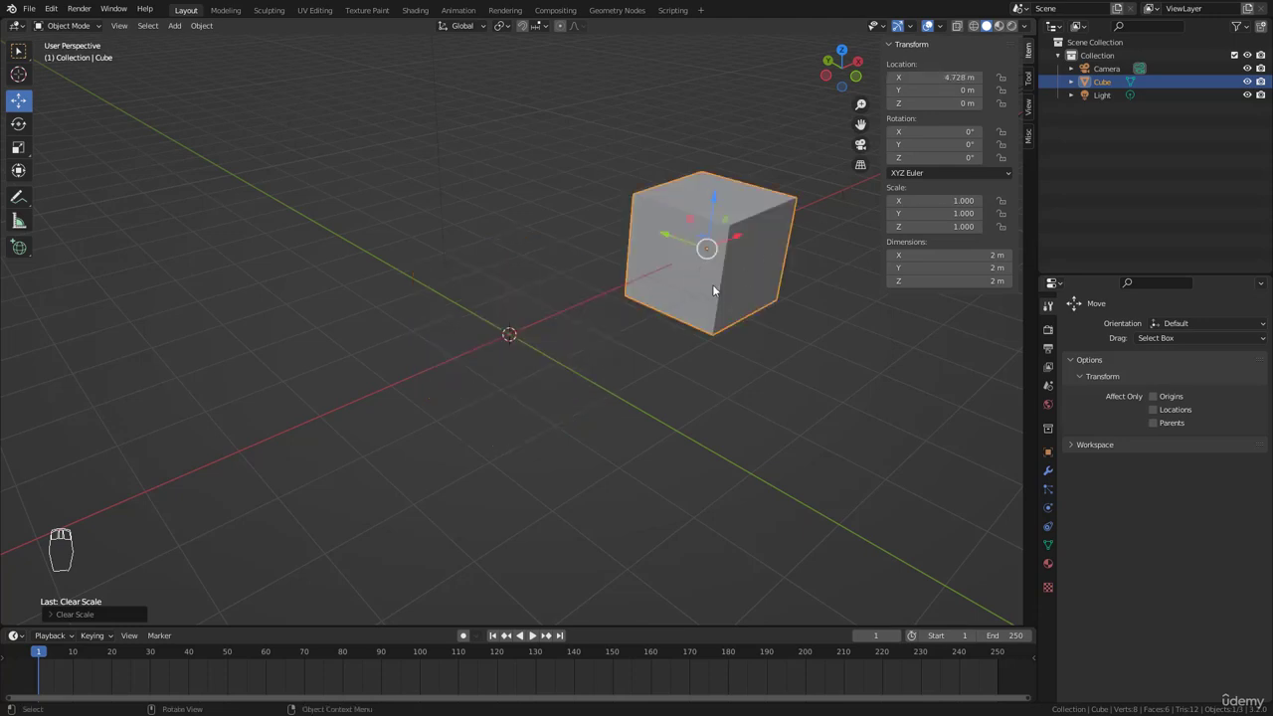
{"action": "left_click", "coordinate": [934, 77]}
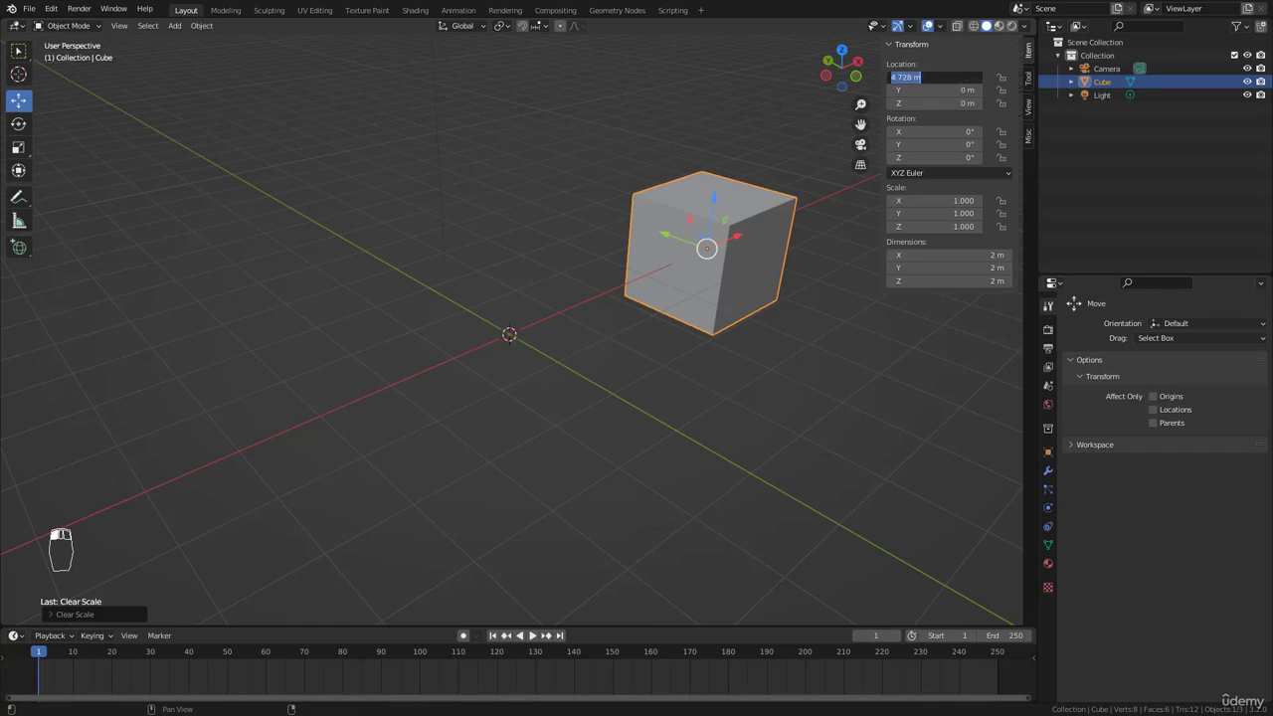
{"action": "type", "text": "0"}
{"action": "key", "text": "Return"}
Step: Set the cube's X location to 120 m and back to 0 m, and try adjusting its location values together, cancelling the change
{"action": "left_click", "coordinate": [935, 77]}
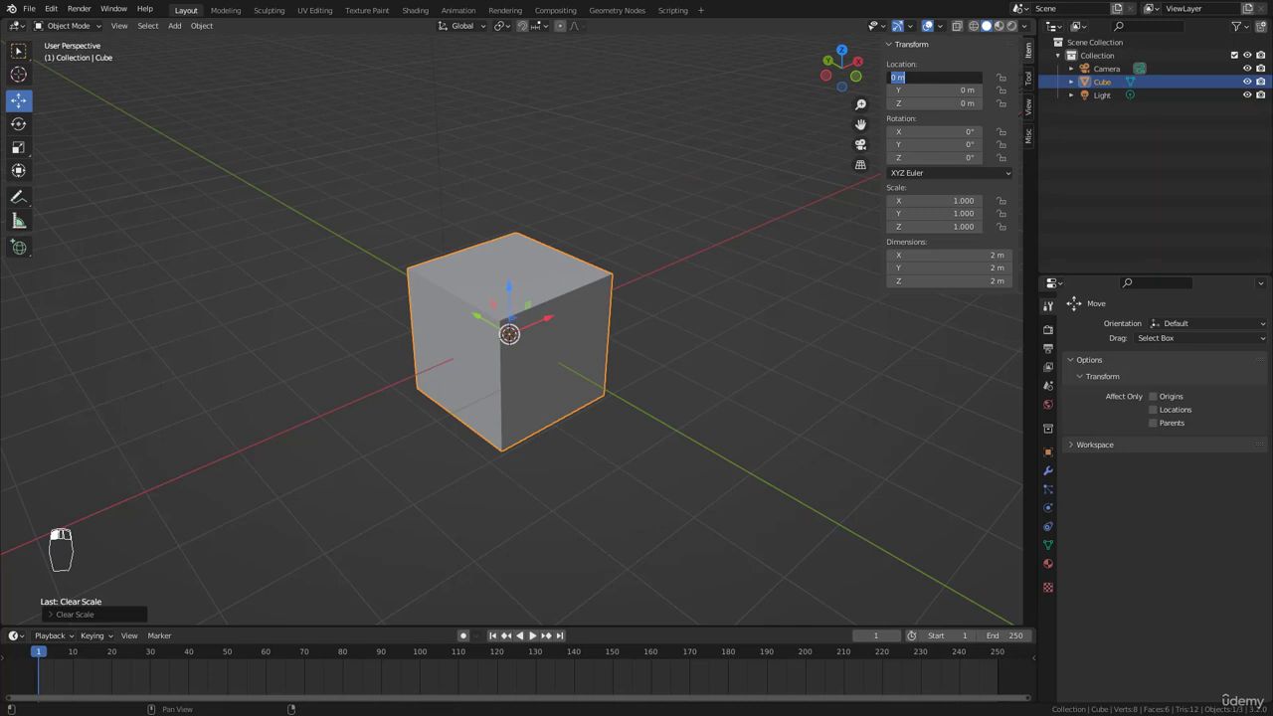
{"action": "type", "text": "120"}
{"action": "key", "text": "Return"}
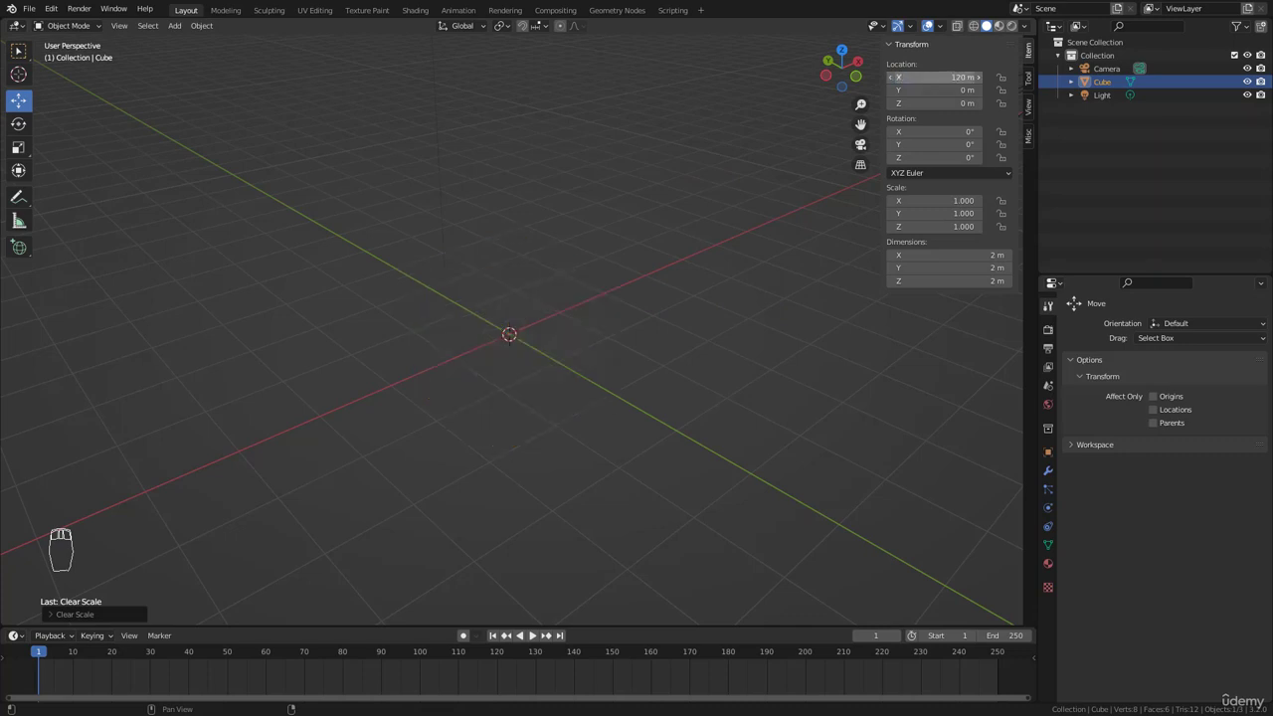
{"action": "left_click", "coordinate": [944, 76]}
{"action": "type", "text": "0"}
{"action": "key", "text": "Return"}
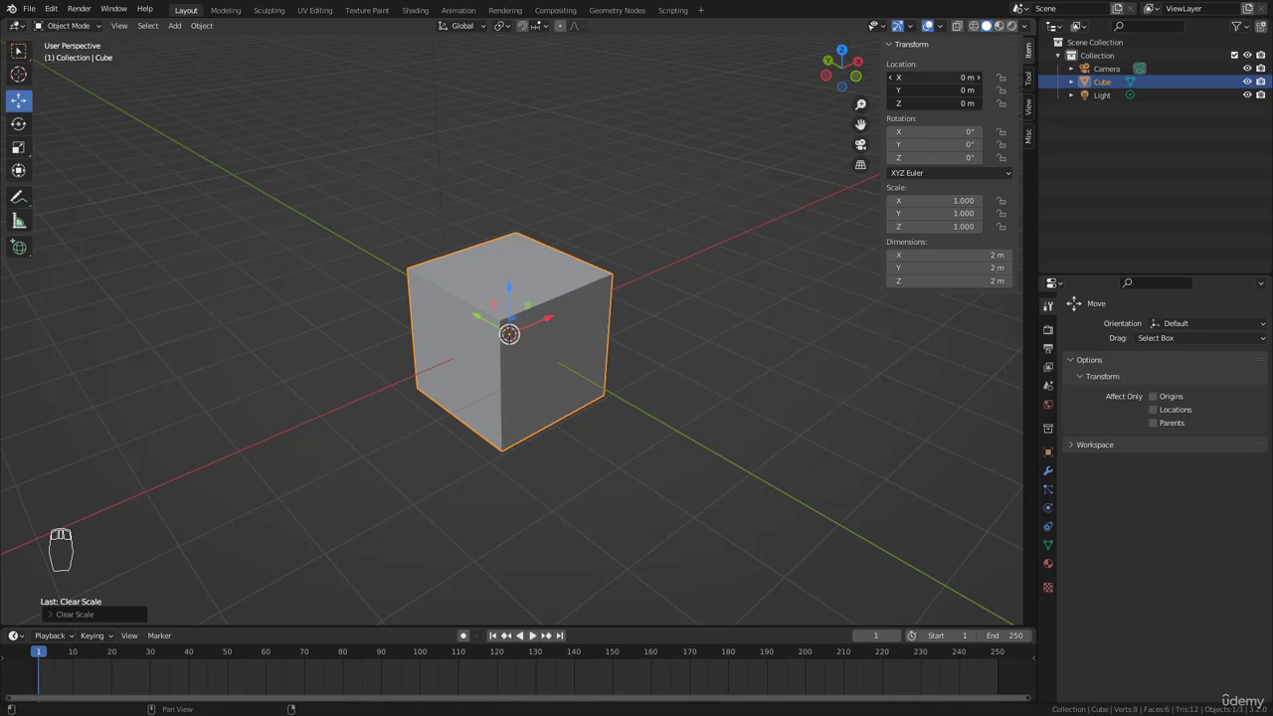
{"action": "left_click_drag", "start_coordinate": [933, 77], "coordinate": [1044, 78]}
{"action": "right_click", "coordinate": [922, 78]}
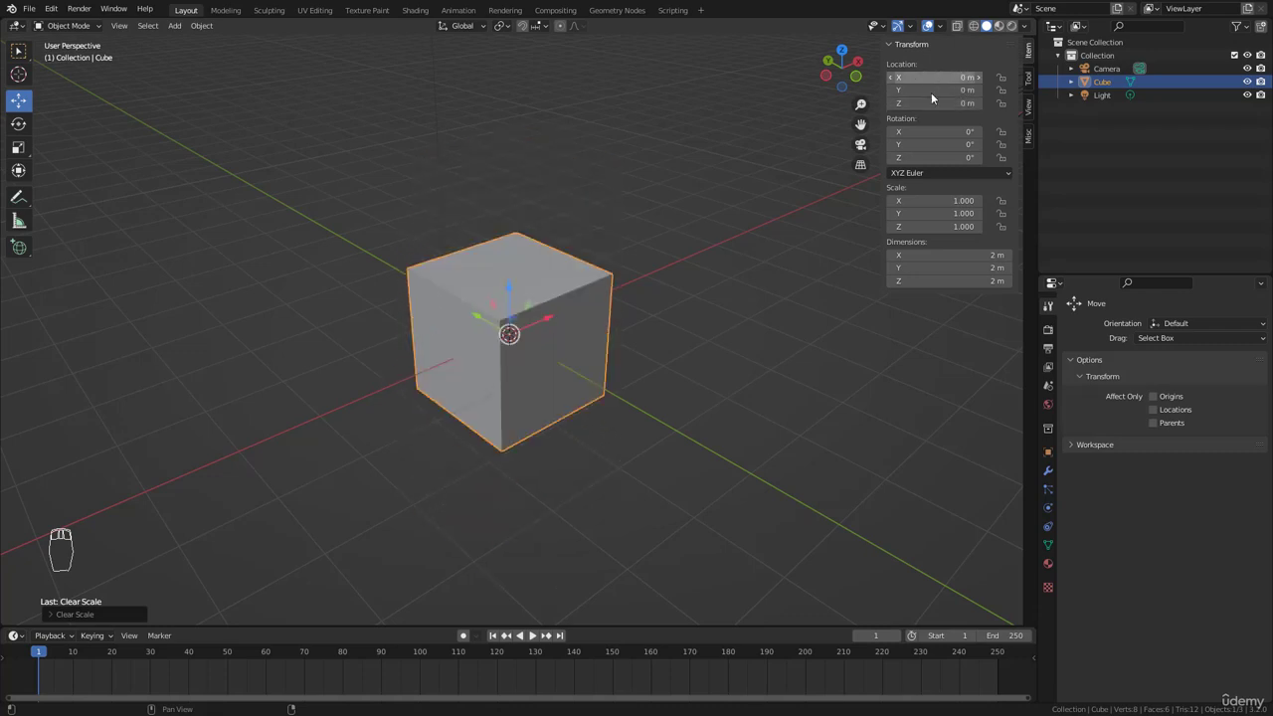
Step: Add an Array modifier to the cube with relative offset factors X 2.5, Y 1.5 and Z 1.5, and remove the modifier
{"action": "left_click", "coordinate": [1047, 472]}
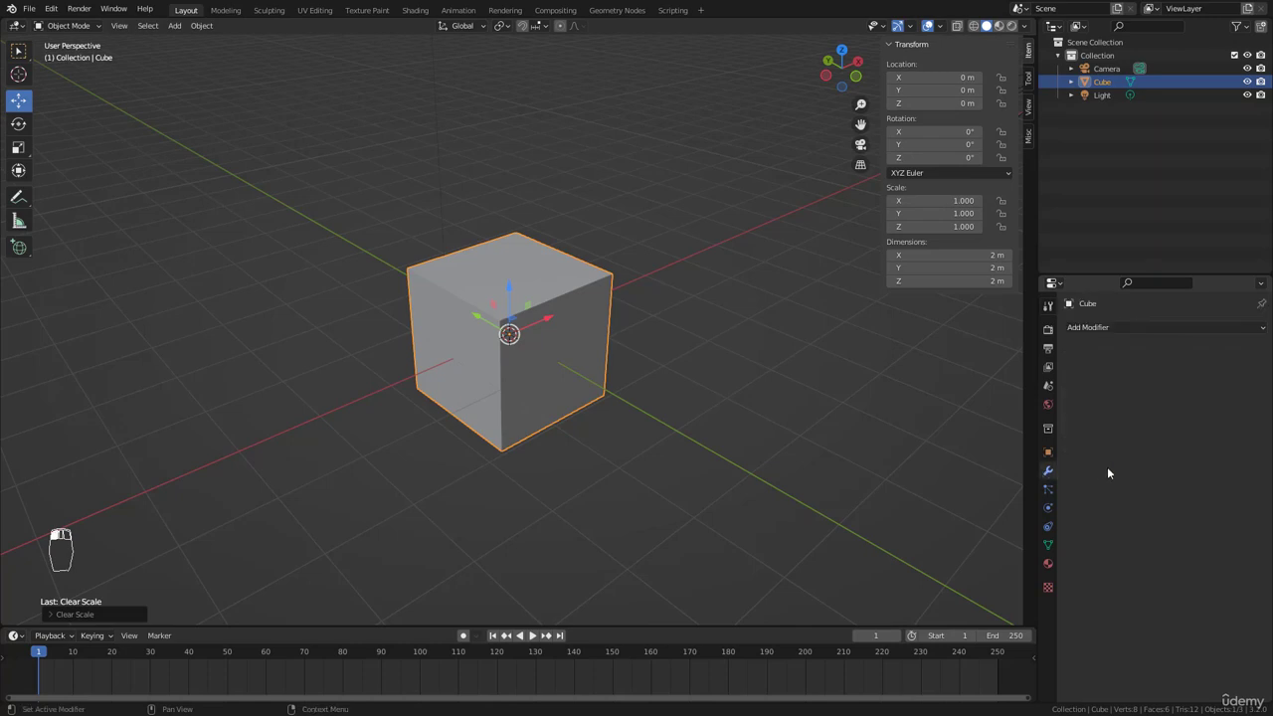
{"action": "left_click", "coordinate": [1082, 330]}
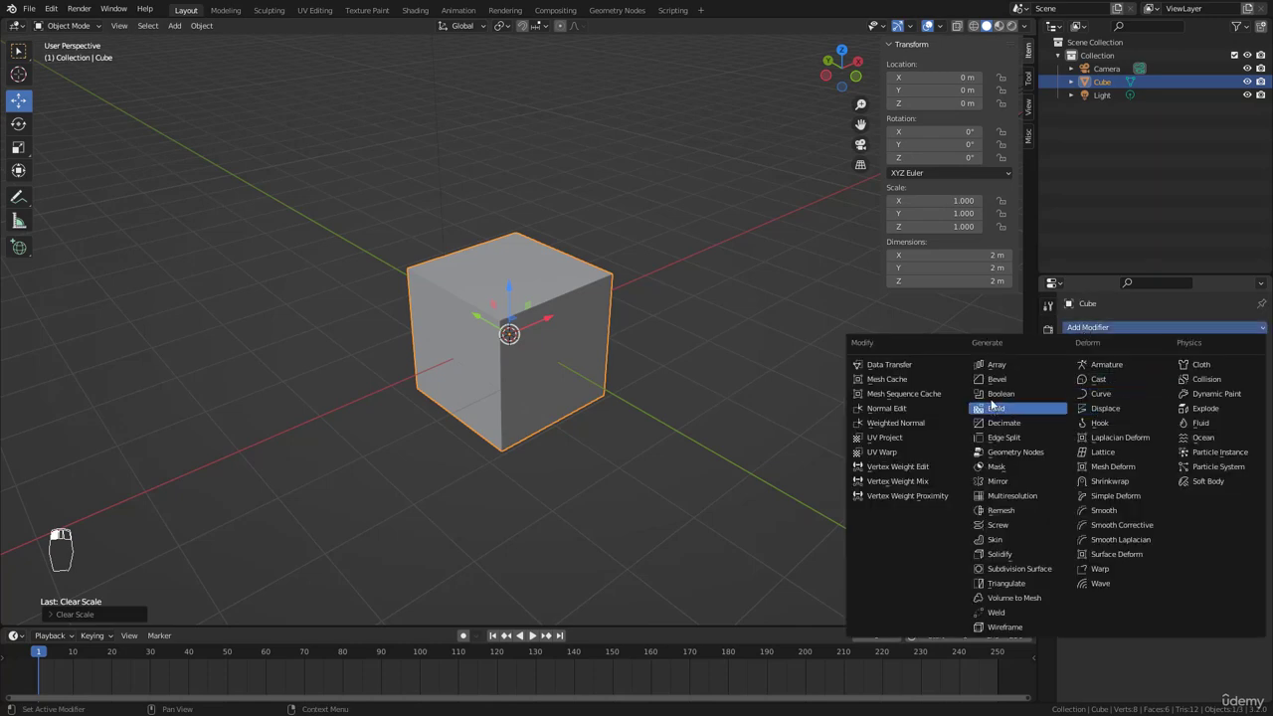
{"action": "left_click", "coordinate": [1000, 366]}
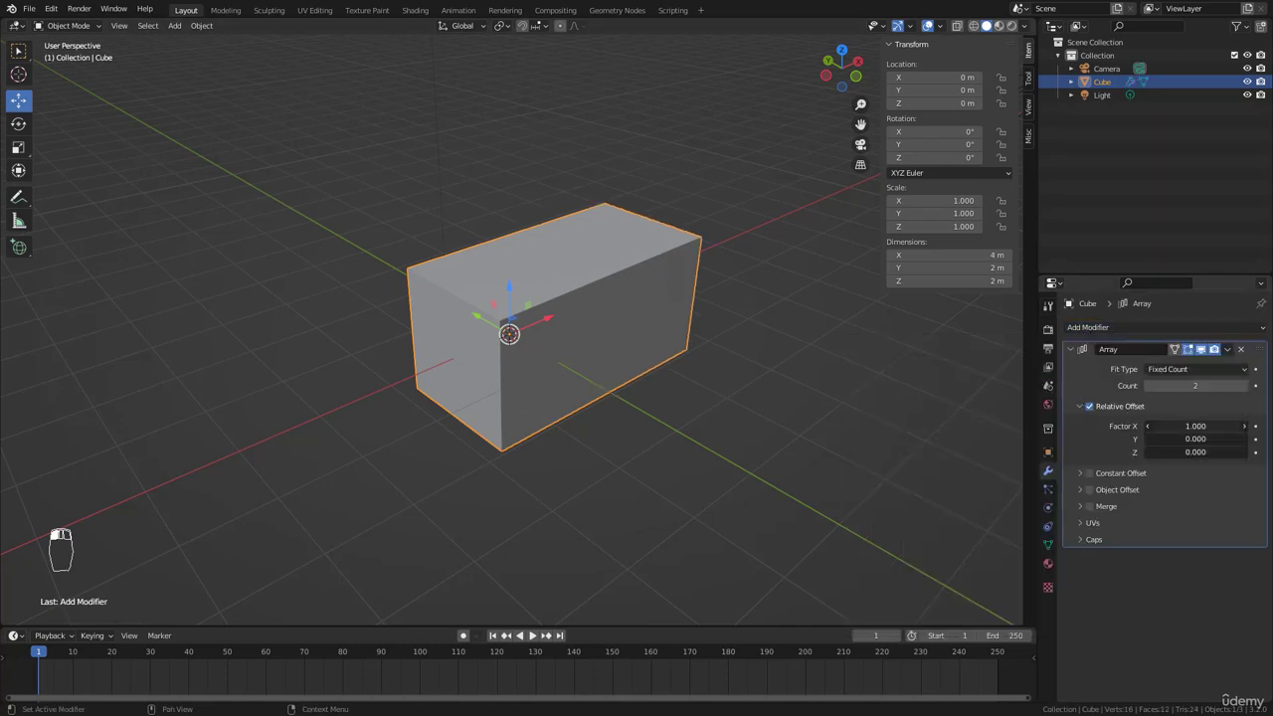
{"action": "left_click_drag", "start_coordinate": [1196, 426], "coordinate": [1233, 425]}
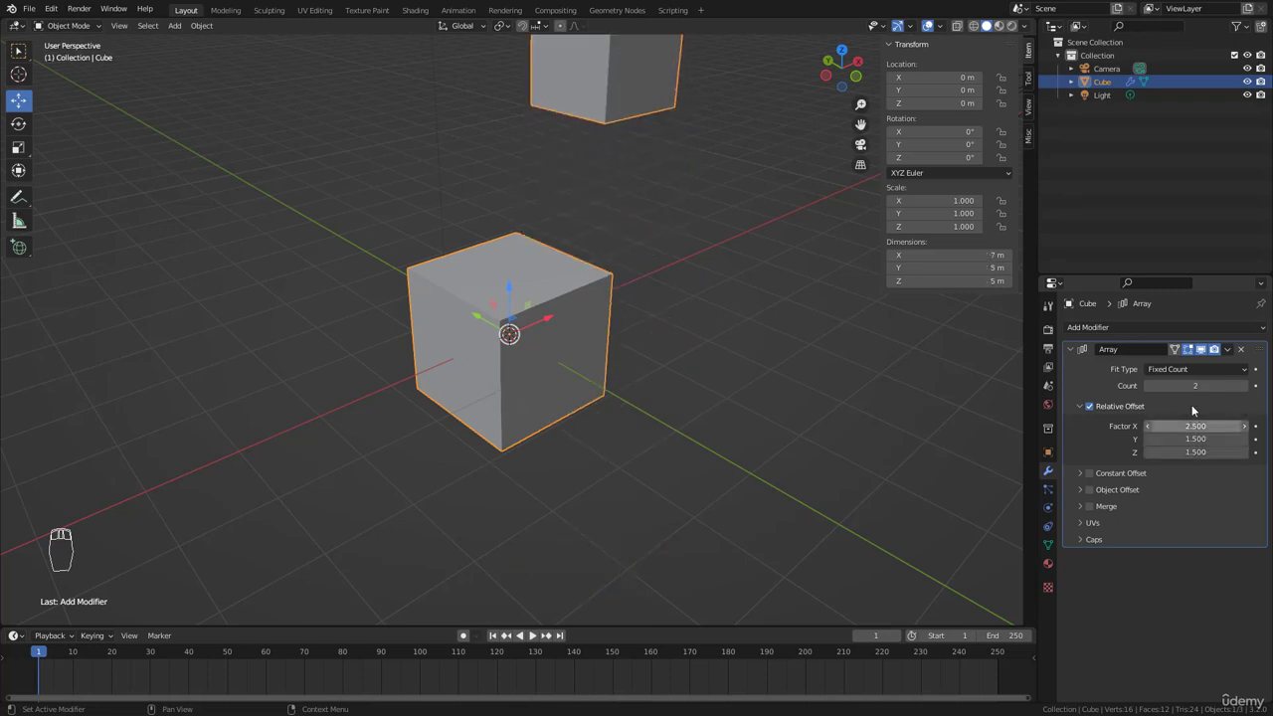
{"action": "left_click", "coordinate": [1239, 350]}
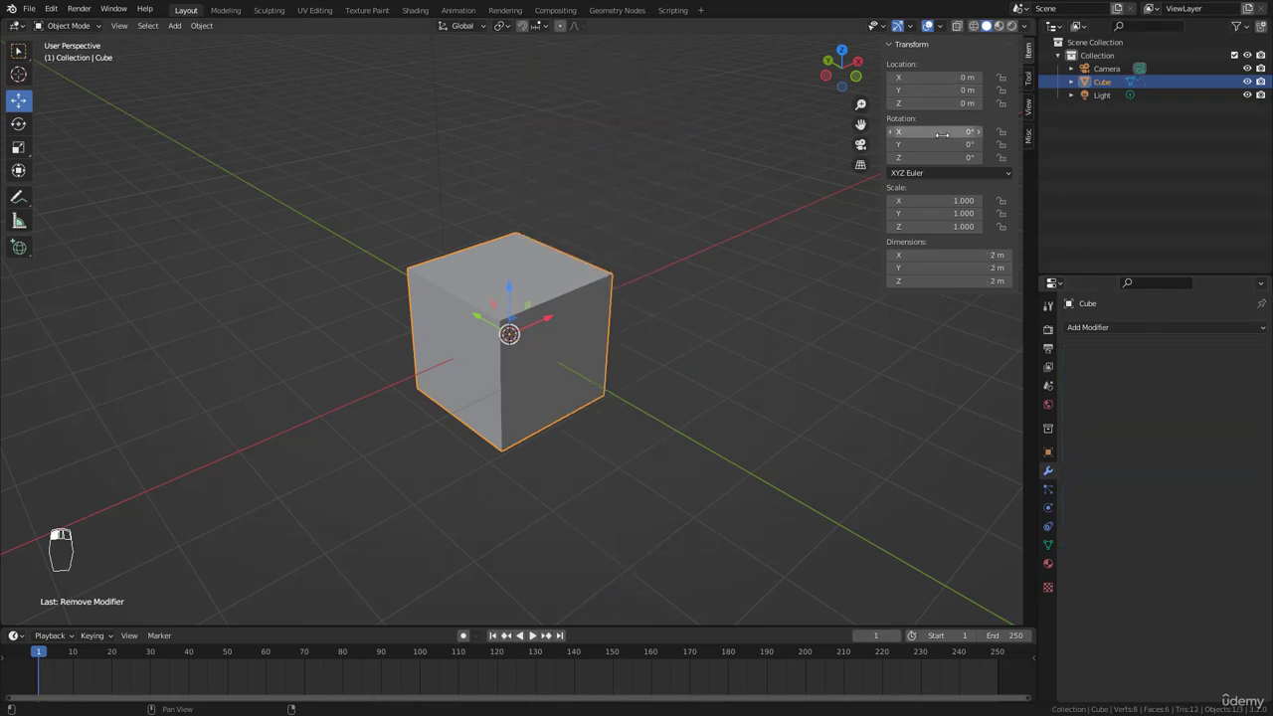
Step: Set the cube's X, Y and Z rotation together to 5.5°, and reset all three to 0°
{"action": "mouse_move", "coordinate": [941, 133]}
{"action": "left_mouse_down"}
{"action": "mouse_move", "coordinate": [940, 157]}
{"action": "mouse_move", "coordinate": [970, 157]}
{"action": "mouse_move", "coordinate": [941, 132]}
{"action": "mouse_move", "coordinate": [940, 157]}
{"action": "left_mouse_up"}
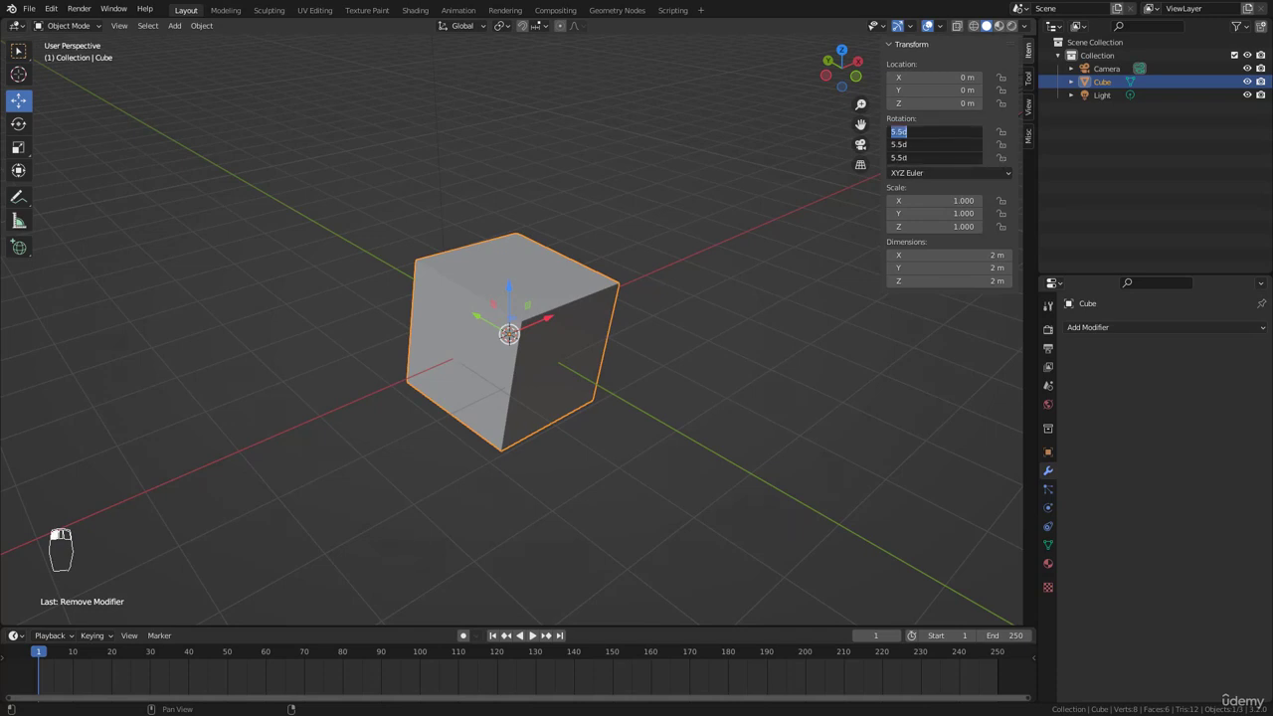
{"action": "type", "text": "0"}
{"action": "key", "text": "Return"}
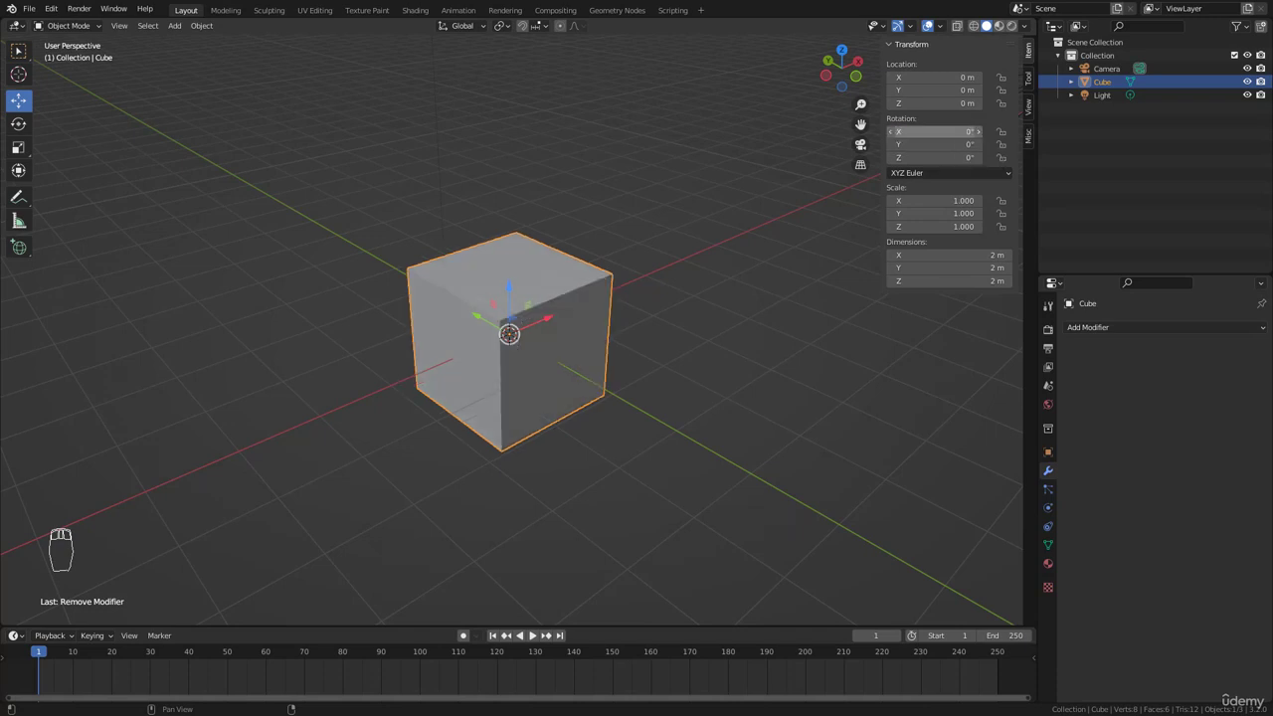
Step: Set the cube's location to X 0.99 m, Y -3.14 m and Z 2.95 m, and reset all three values to 0 m
{"action": "left_click_drag", "start_coordinate": [932, 77], "coordinate": [990, 103]}
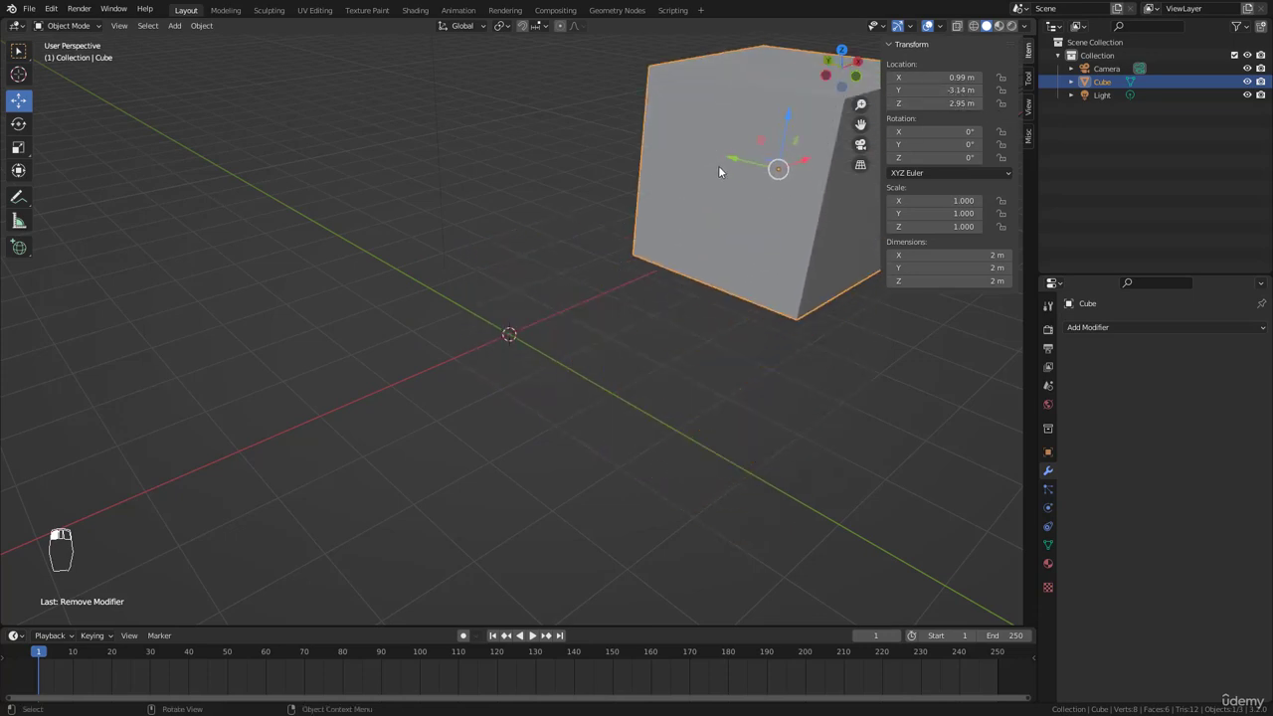
{"action": "middle_click_drag", "start_coordinate": [718, 172], "coordinate": [650, 233]}
{"action": "scroll", "coordinate": [690, 248], "scroll_direction": "down", "scroll_amount": 3}
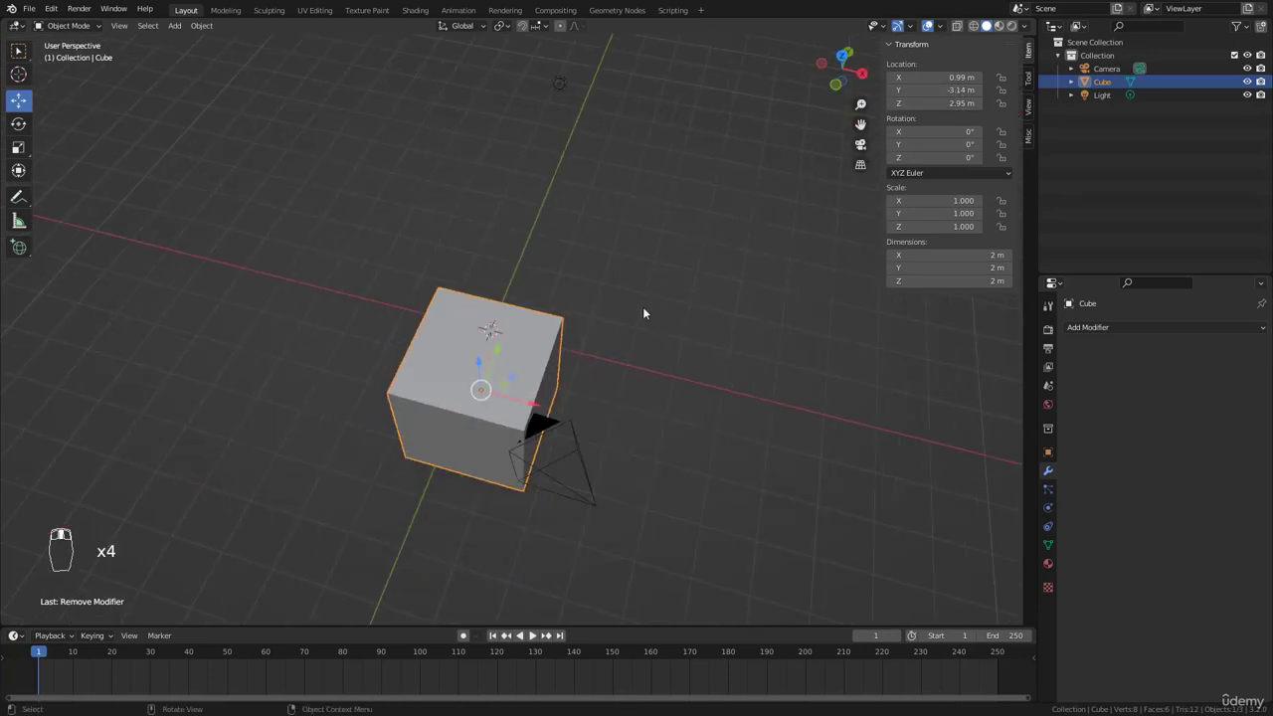
{"action": "middle_click_drag", "start_coordinate": [642, 314], "coordinate": [656, 261]}
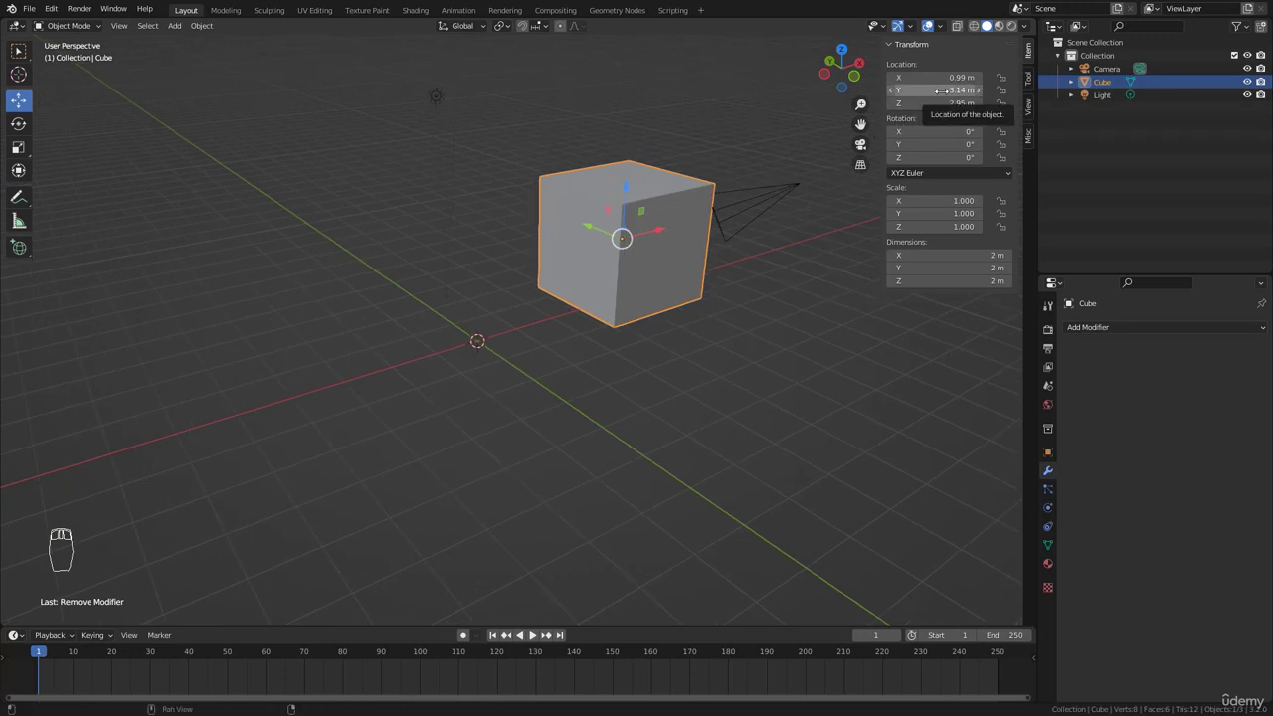
{"action": "key", "text": "BackSpace"}
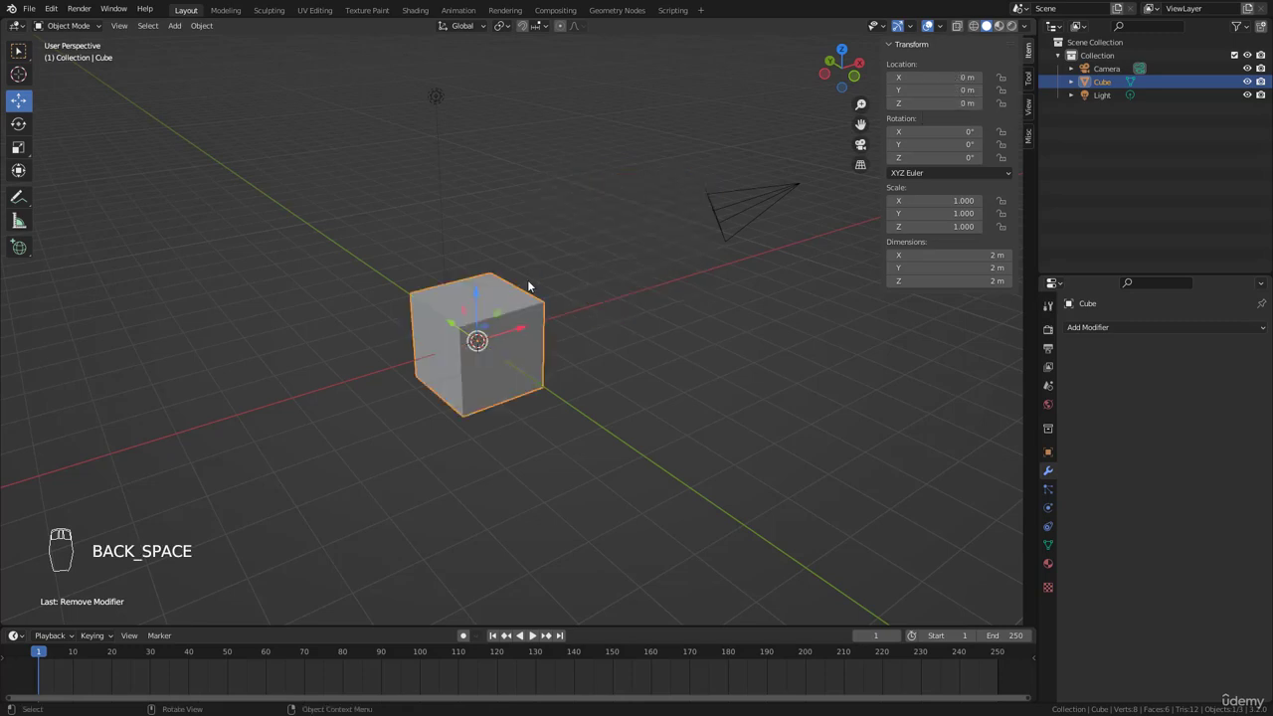
{"action": "scroll", "coordinate": [529, 285], "scroll_direction": "up", "scroll_amount": 2}
{"action": "middle_click_drag", "start_coordinate": [530, 285], "coordinate": [568, 248], "text": "shift"}
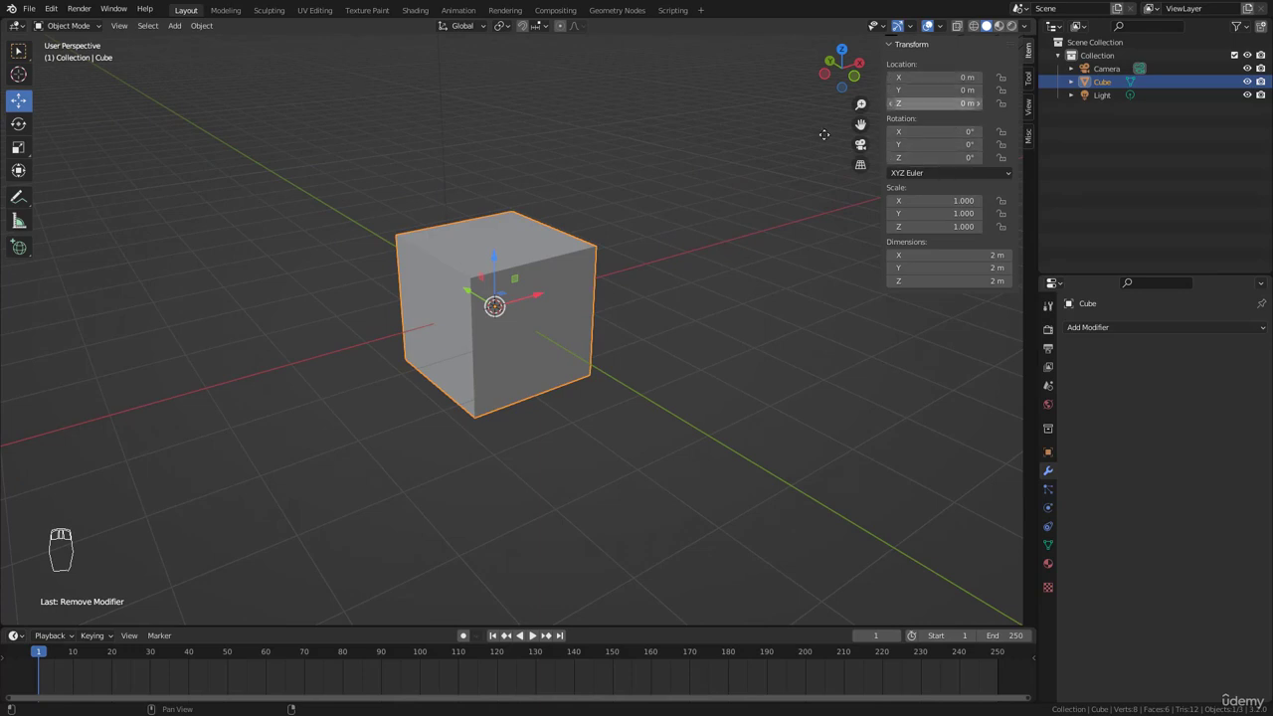
{"action": "middle_click_drag", "start_coordinate": [619, 248], "coordinate": [630, 252]}
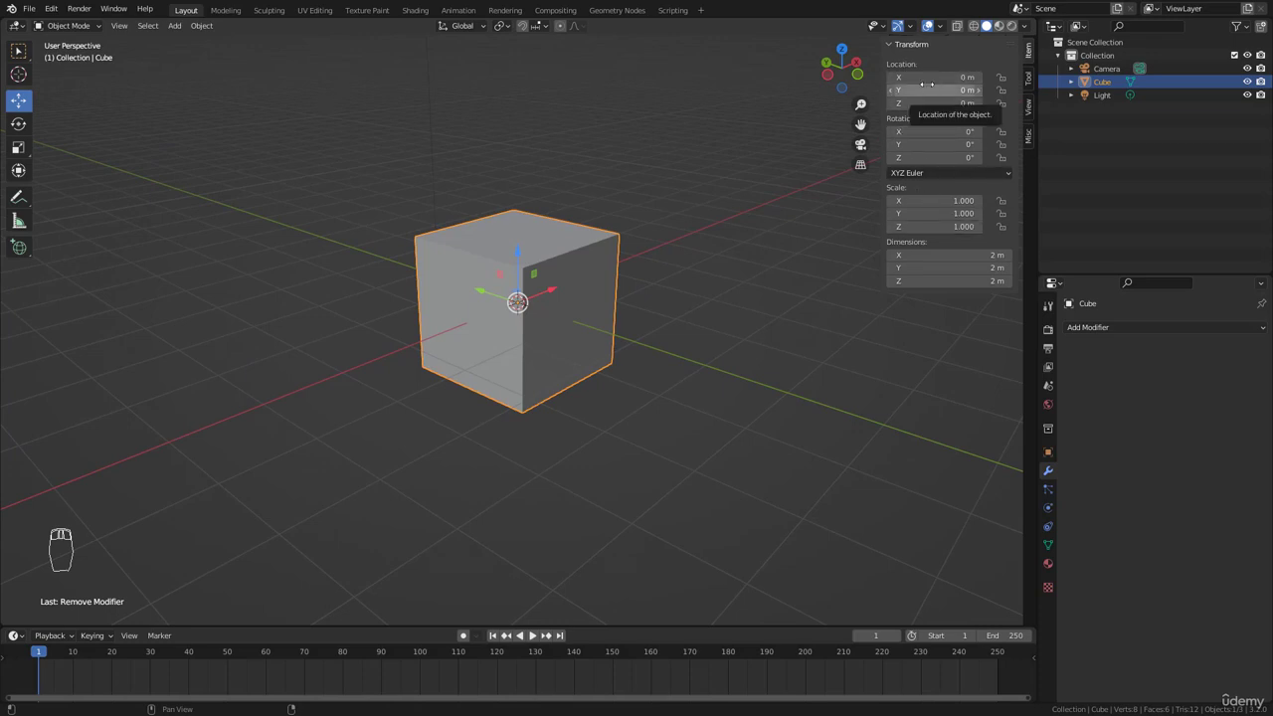
Step: Display the cube's object properties in the properties editor and hide the viewport sidebar
{"action": "left_click", "coordinate": [1047, 452]}
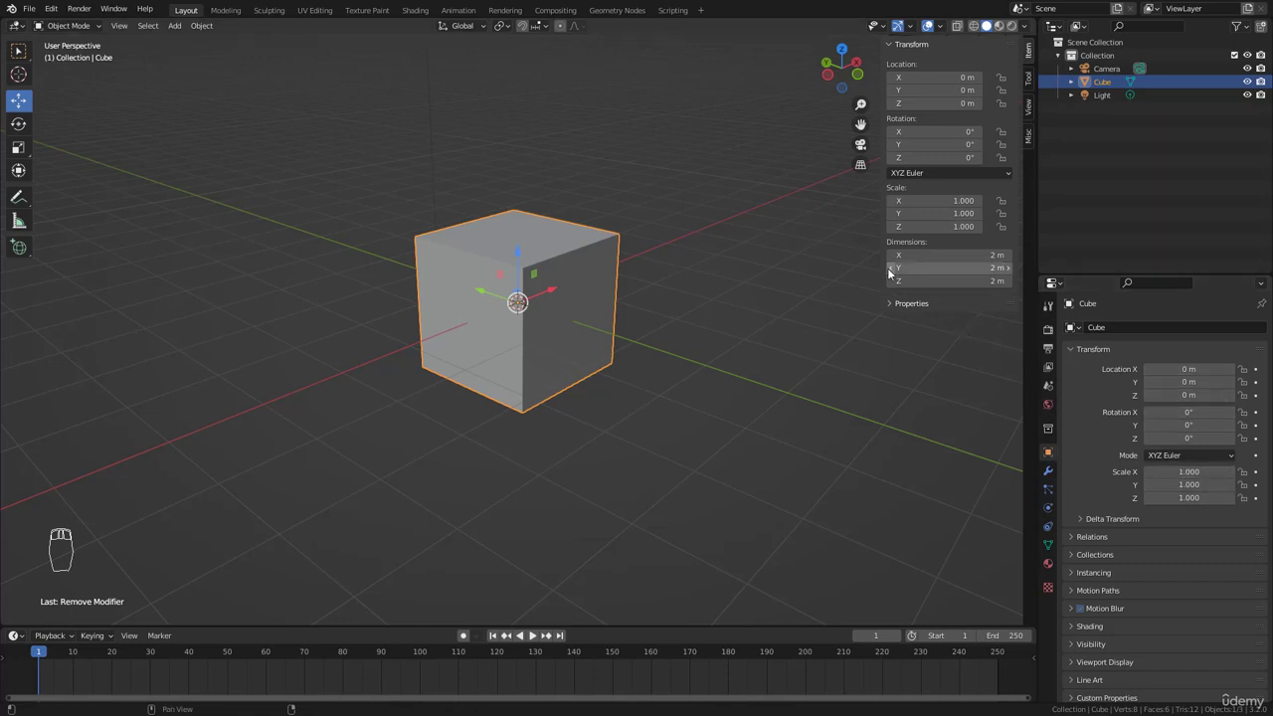
{"action": "key", "text": "n"}
{"action": "mouse_move", "coordinate": [888, 274]}
{"action": "middle_mouse_down"}
{"action": "mouse_move", "coordinate": [693, 278]}
{"action": "mouse_move", "coordinate": [642, 259]}
{"action": "middle_mouse_up"}
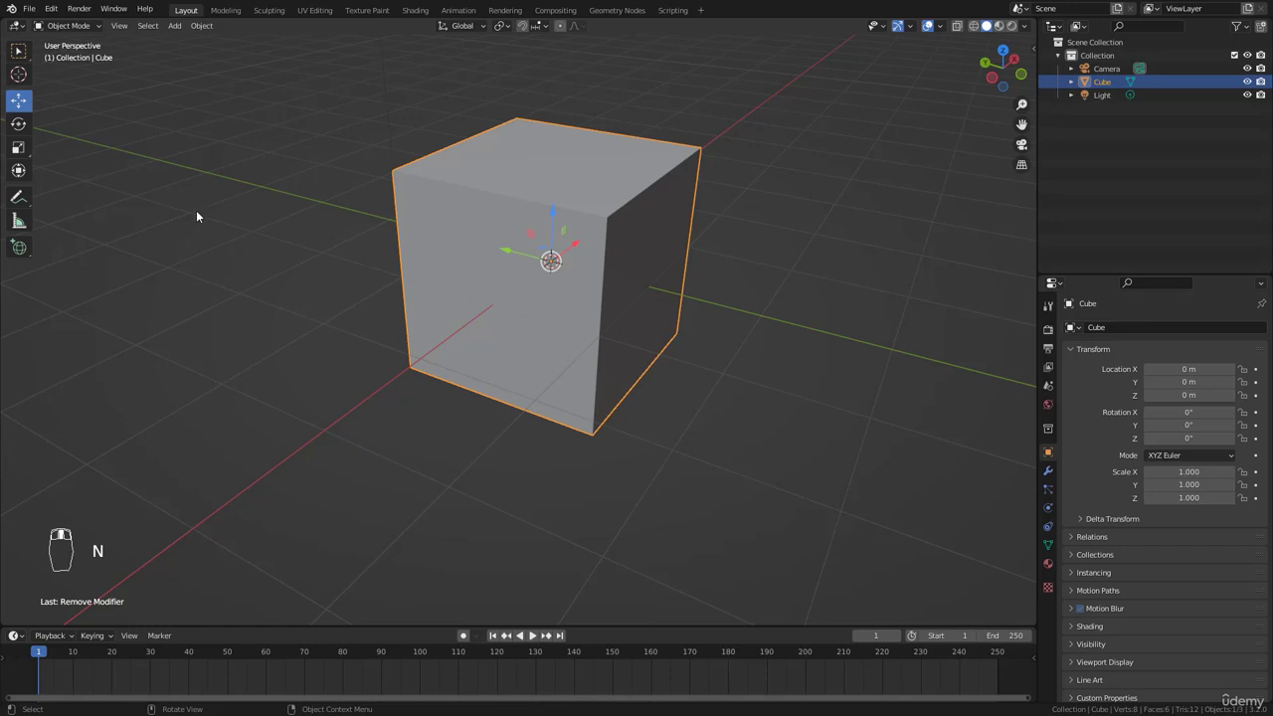
Step: Try to start a polygon annotation in the empty space beside the cube, and undo the placed point
{"action": "left_click", "coordinate": [16, 199]}
{"action": "middle_click_drag", "start_coordinate": [355, 216], "coordinate": [227, 196]}
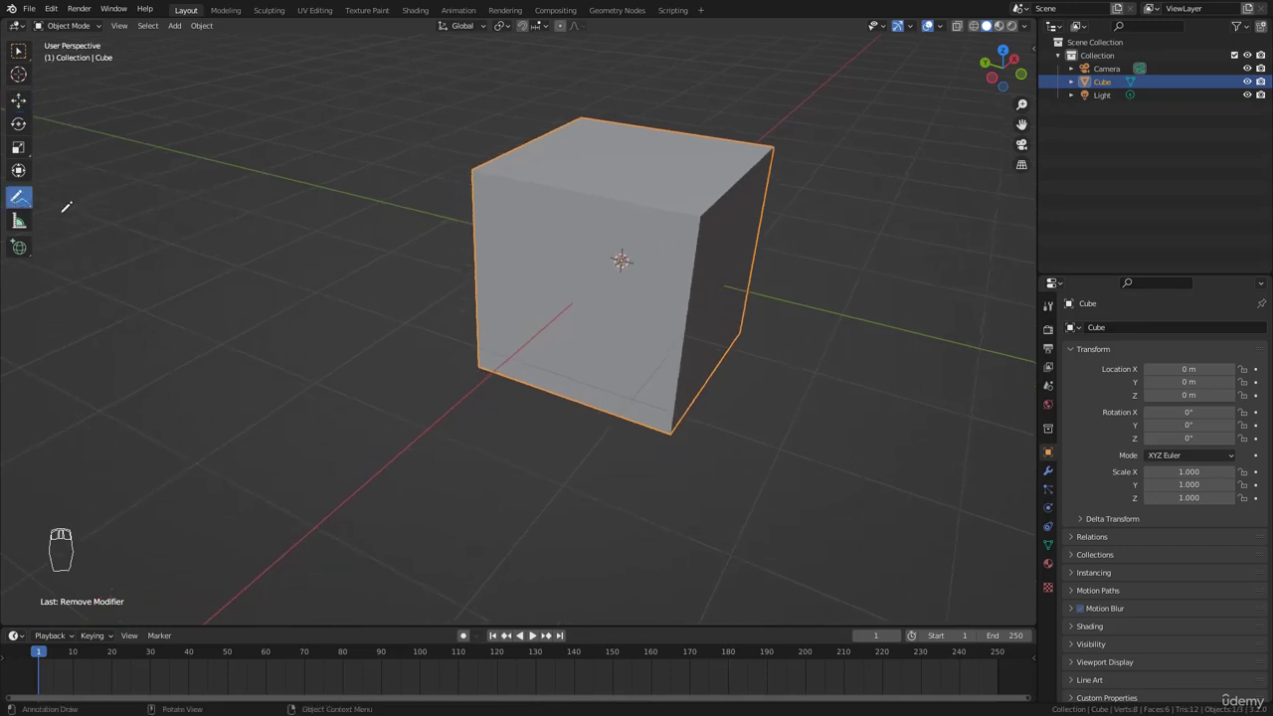
{"action": "left_click", "coordinate": [149, 198]}
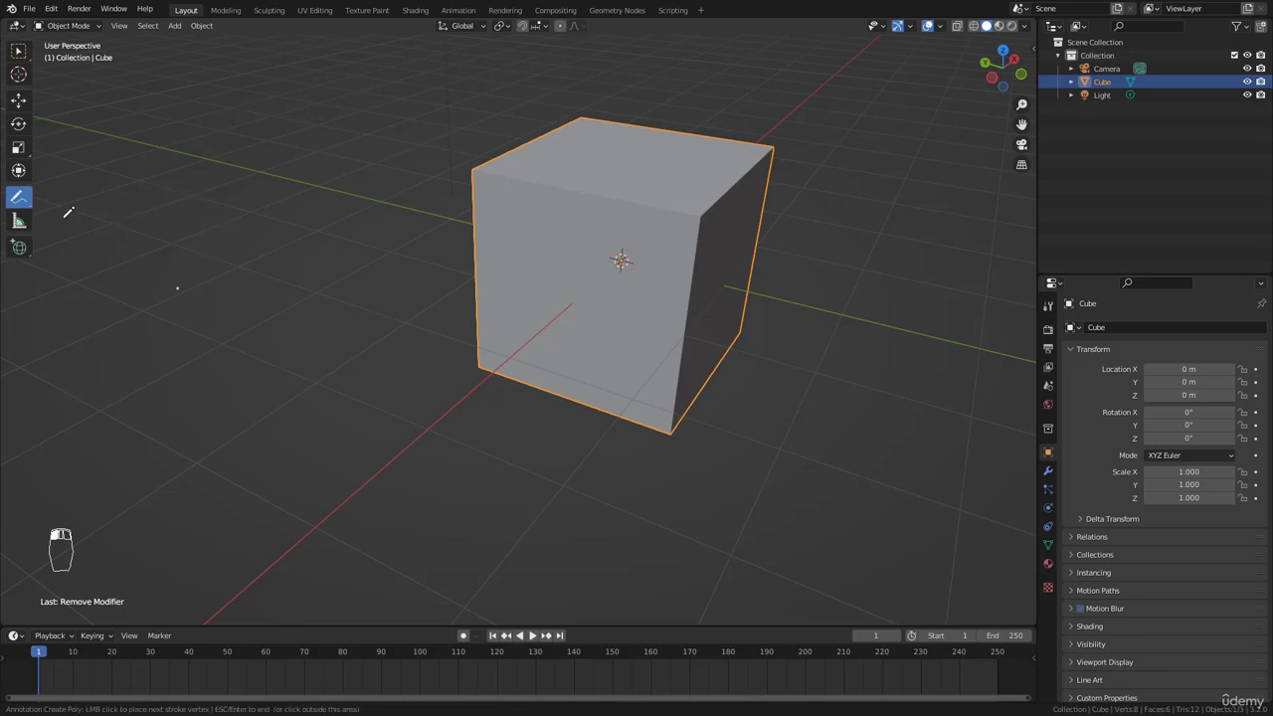
{"action": "key", "text": "ctrl+z"}
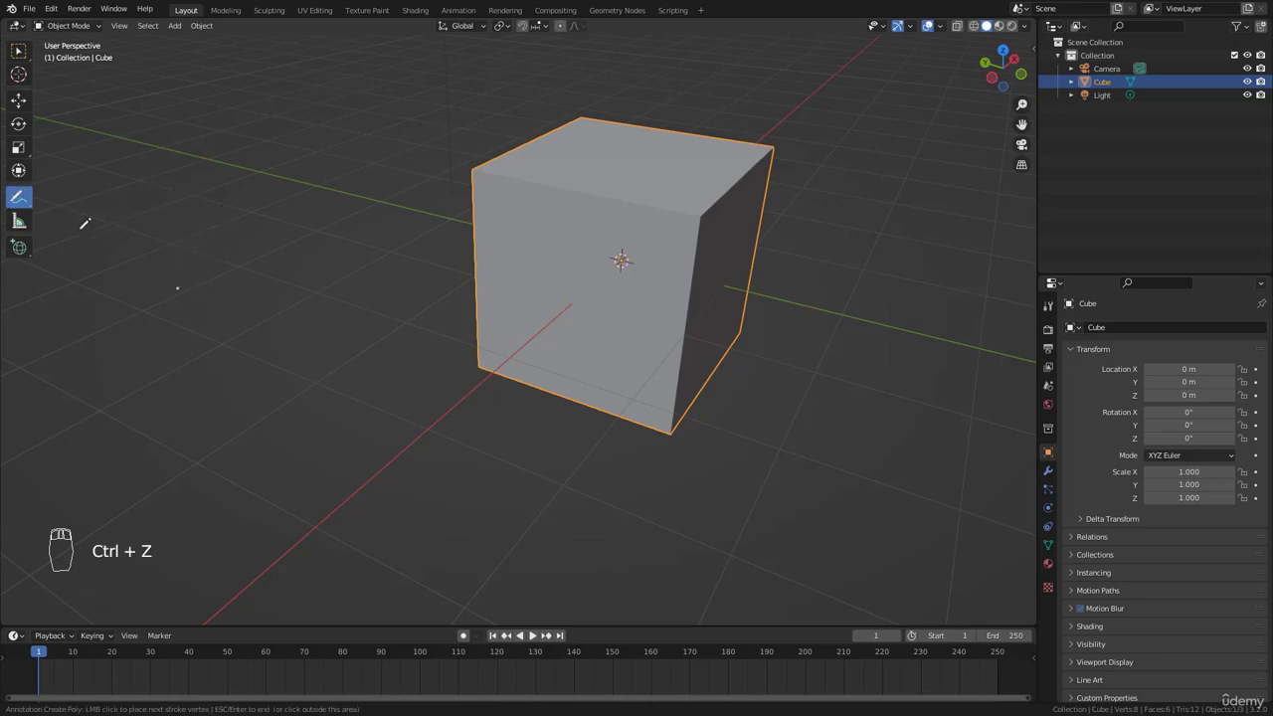
{"action": "left_click", "coordinate": [25, 200]}
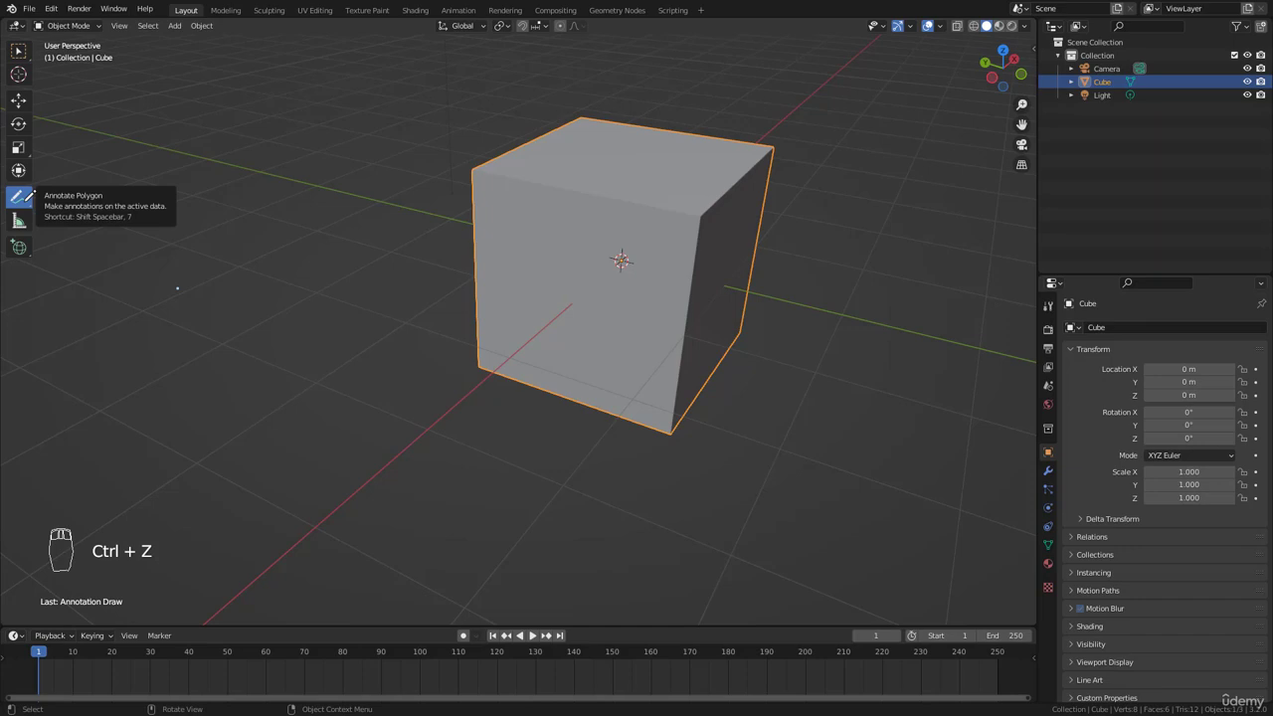
Step: Switch to the freehand Annotate tool and sketch a long winding stroke in the empty space beside the cube
{"action": "left_click", "coordinate": [24, 204]}
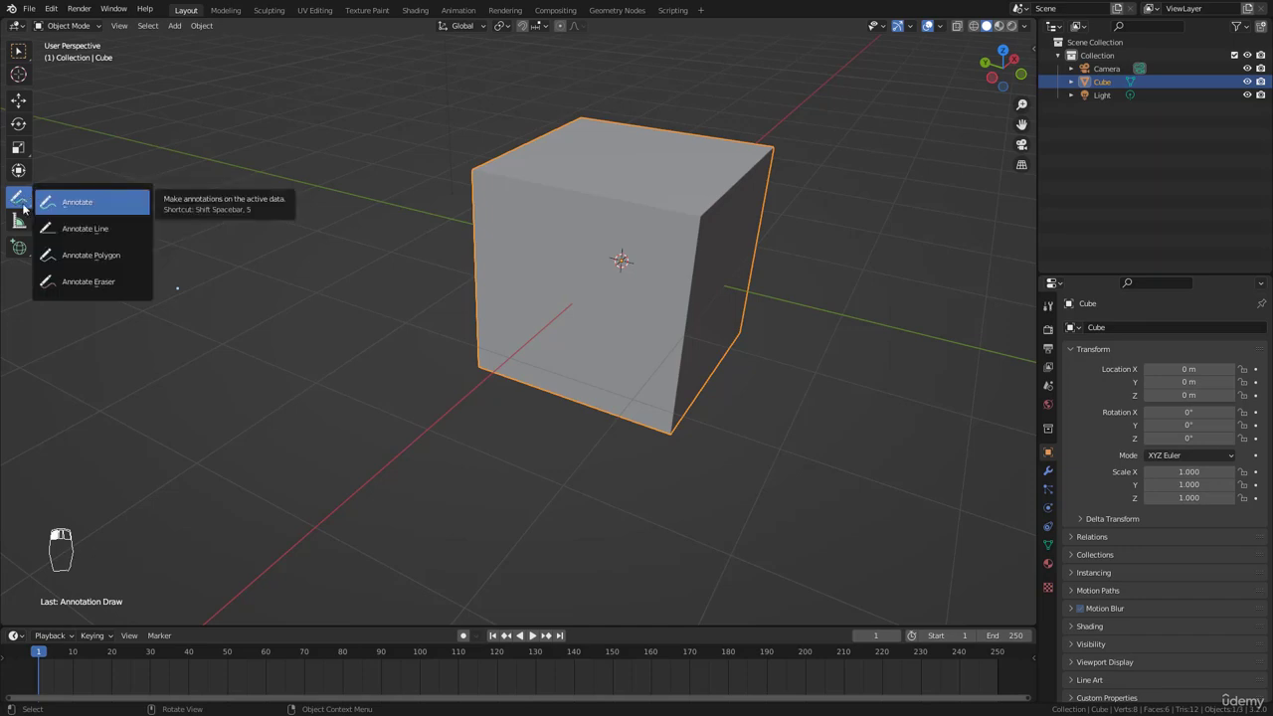
{"action": "left_click", "coordinate": [79, 209]}
{"action": "mouse_move", "coordinate": [136, 207]}
{"action": "left_mouse_down"}
{"action": "mouse_move", "coordinate": [261, 199]}
{"action": "mouse_move", "coordinate": [220, 356]}
{"action": "mouse_move", "coordinate": [373, 295]}
{"action": "mouse_move", "coordinate": [305, 112]}
{"action": "mouse_move", "coordinate": [177, 149]}
{"action": "mouse_move", "coordinate": [116, 364]}
{"action": "mouse_move", "coordinate": [349, 387]}
{"action": "mouse_move", "coordinate": [386, 336]}
{"action": "left_mouse_up"}
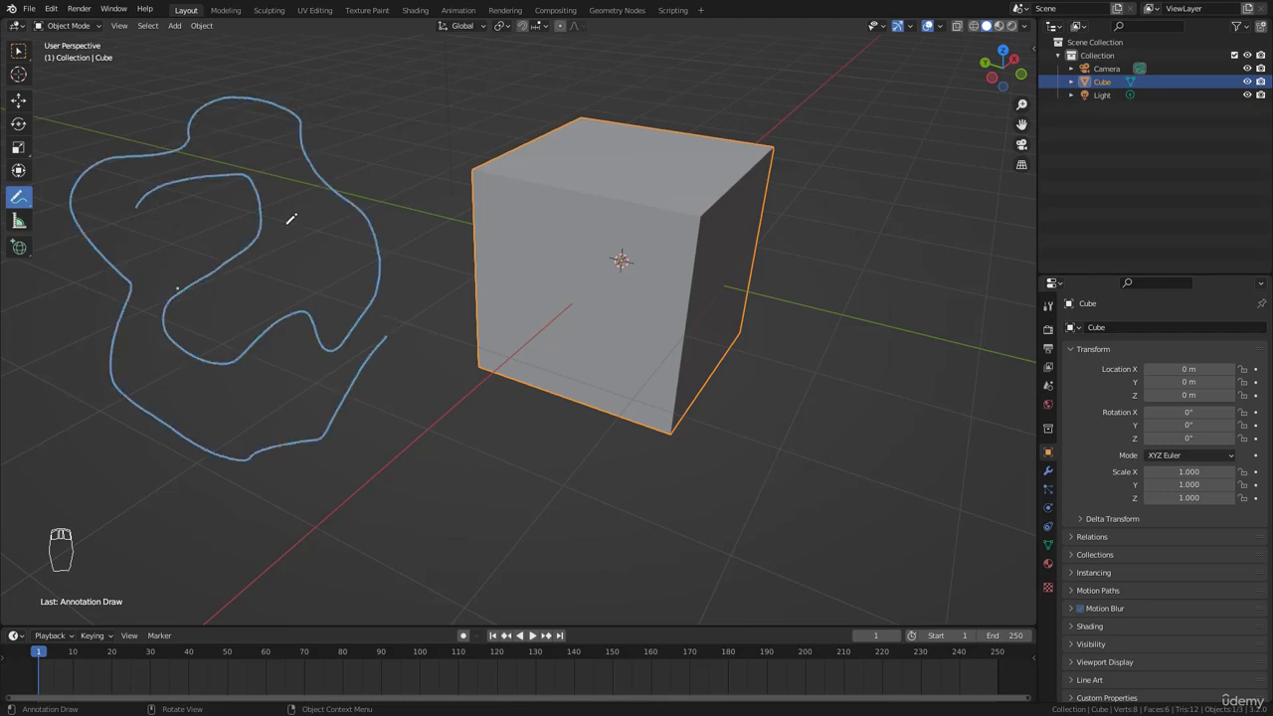
{"action": "scroll", "coordinate": [293, 253], "scroll_direction": "down", "scroll_amount": 2}
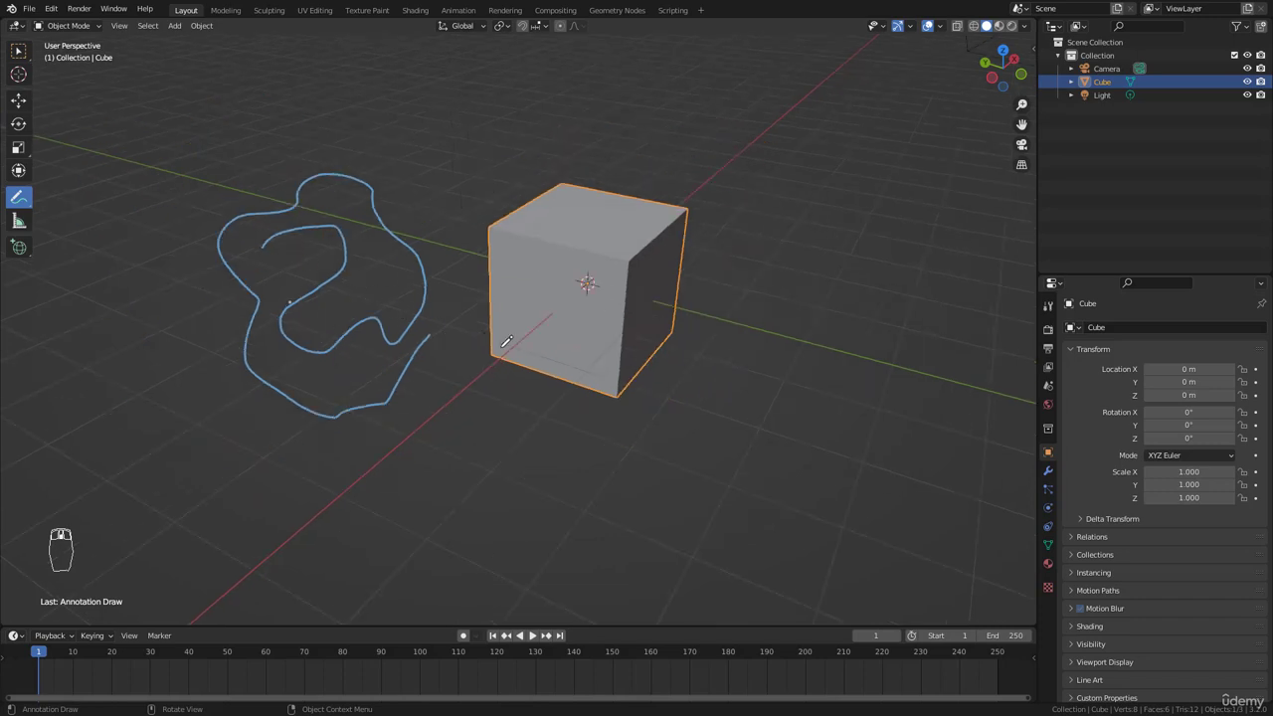
Step: Sketch a second curved freehand annotation from a rotated view, and inspect both annotations from several angles
{"action": "middle_click_drag", "start_coordinate": [546, 340], "coordinate": [389, 296]}
{"action": "mouse_move", "coordinate": [310, 116]}
{"action": "left_mouse_down"}
{"action": "mouse_move", "coordinate": [371, 375]}
{"action": "mouse_move", "coordinate": [414, 394]}
{"action": "left_mouse_up"}
{"action": "mouse_move", "coordinate": [699, 258]}
{"action": "middle_mouse_down"}
{"action": "mouse_move", "coordinate": [523, 284]}
{"action": "mouse_move", "coordinate": [571, 262]}
{"action": "mouse_move", "coordinate": [556, 256]}
{"action": "middle_mouse_up"}
{"action": "middle_click_drag", "start_coordinate": [491, 190], "coordinate": [597, 190]}
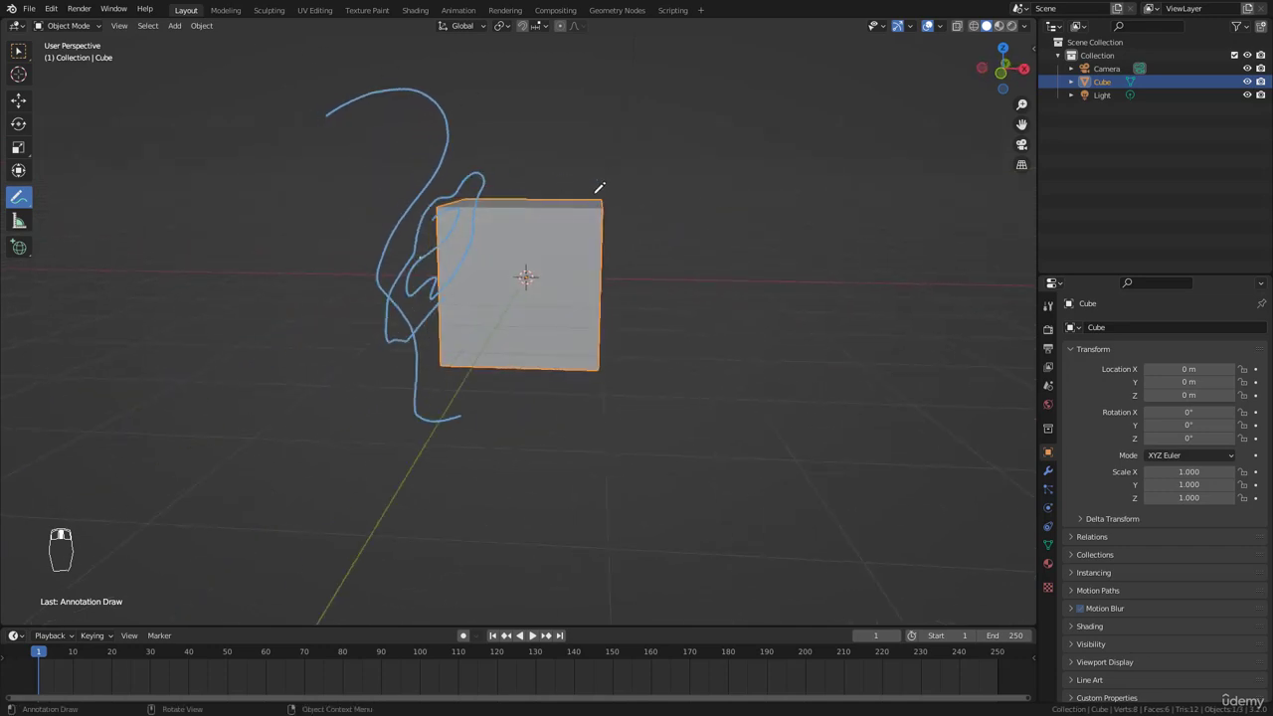
{"action": "mouse_move", "coordinate": [461, 239]}
{"action": "middle_mouse_down"}
{"action": "mouse_move", "coordinate": [503, 242]}
{"action": "mouse_move", "coordinate": [465, 225]}
{"action": "mouse_move", "coordinate": [470, 214]}
{"action": "middle_mouse_up"}
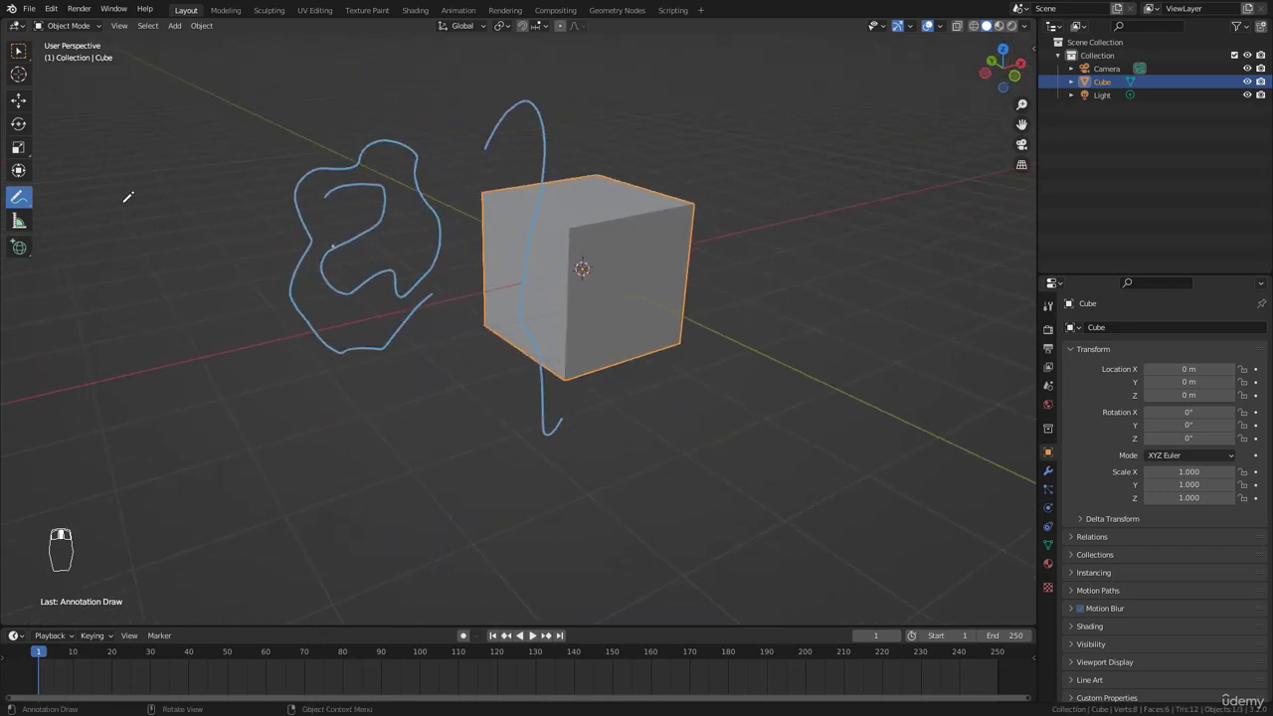
Step: Erase parts of the winding annotation beside the cube with the Annotate Eraser
{"action": "left_click", "coordinate": [17, 202]}
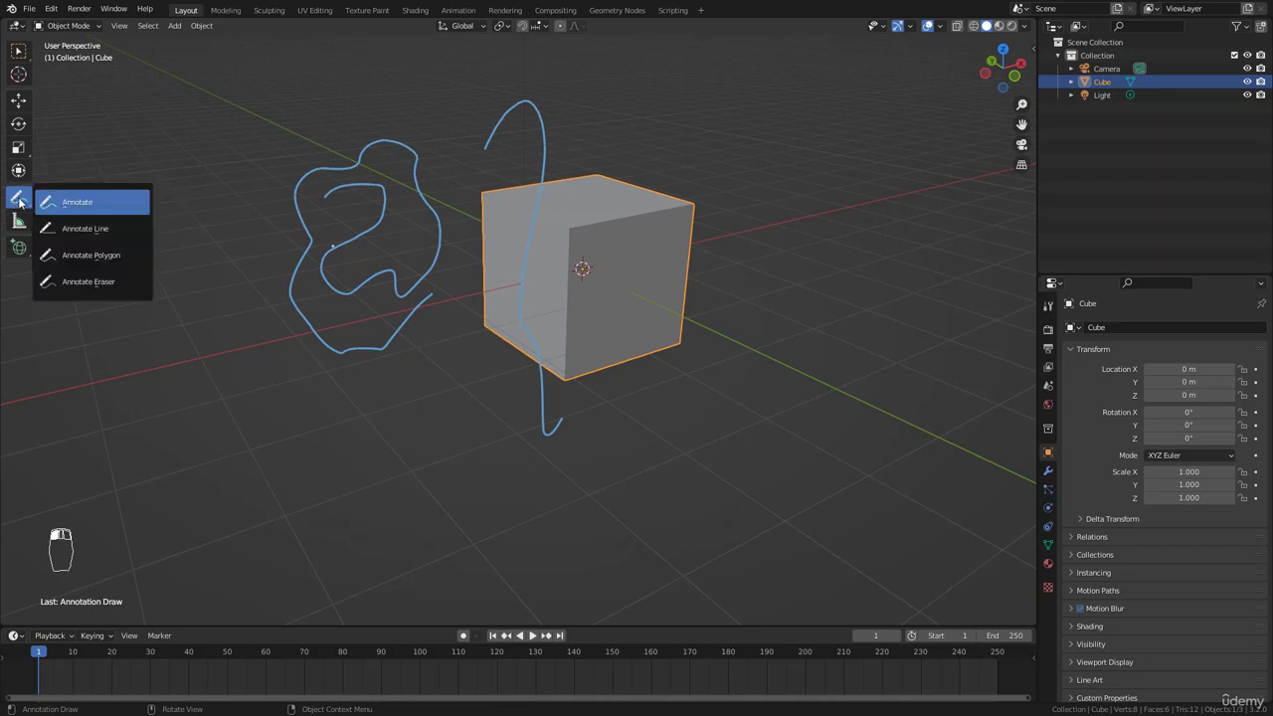
{"action": "left_click", "coordinate": [88, 282]}
{"action": "mouse_move", "coordinate": [392, 190]}
{"action": "left_mouse_down"}
{"action": "mouse_move", "coordinate": [360, 219]}
{"action": "mouse_move", "coordinate": [355, 169]}
{"action": "mouse_move", "coordinate": [296, 208]}
{"action": "left_mouse_up"}
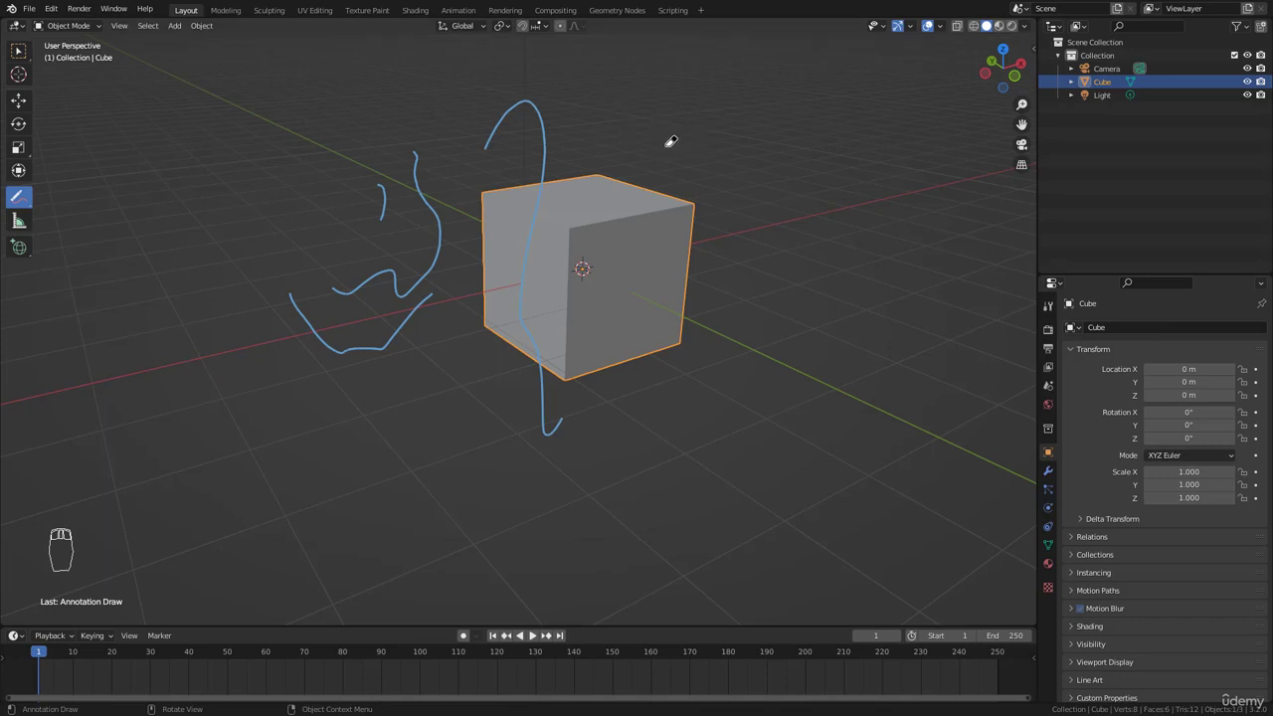
Step: Show the active tool's settings in the properties editor and the viewport header, and switch back to the freehand Annotate tool
{"action": "left_click", "coordinate": [1047, 306]}
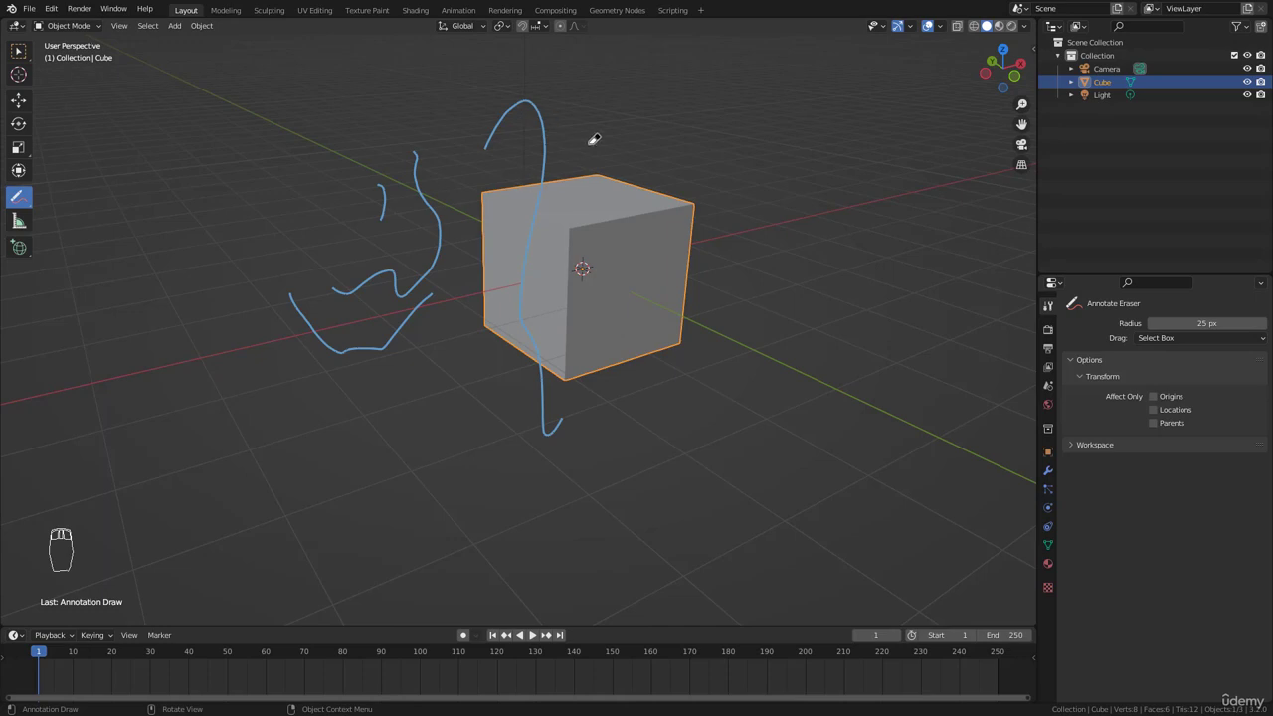
{"action": "left_click", "coordinate": [119, 25]}
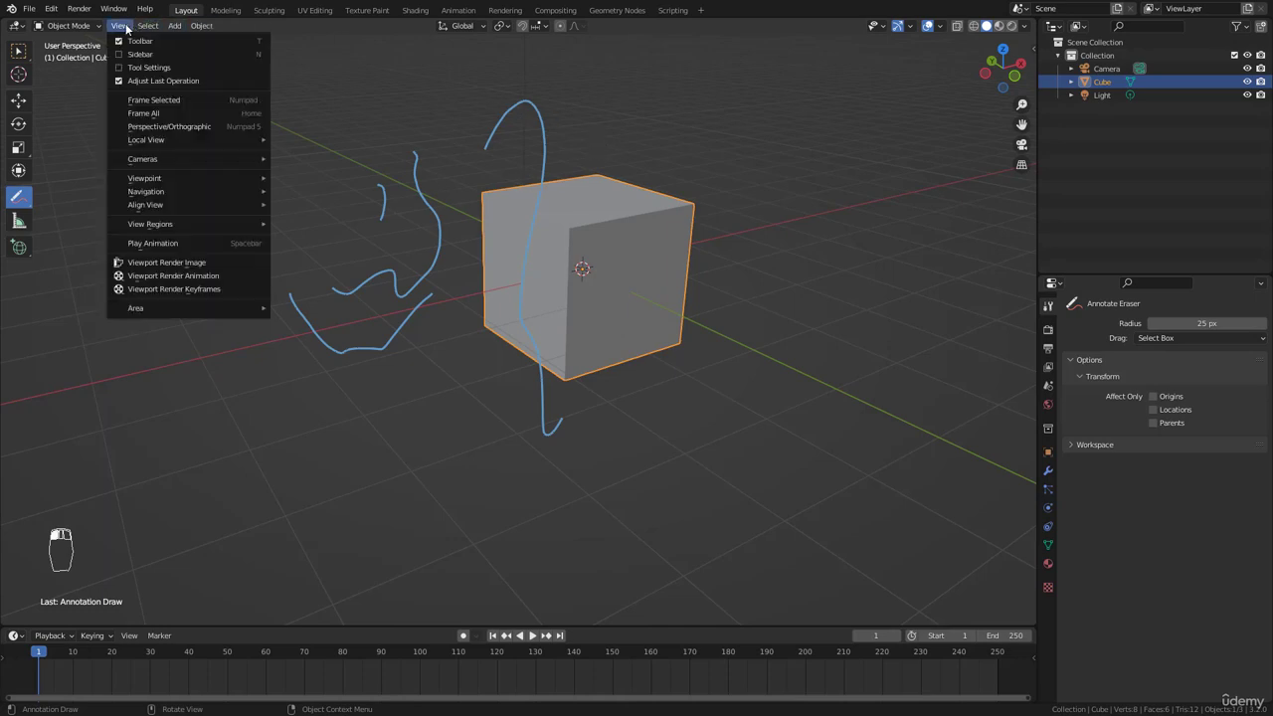
{"action": "left_click", "coordinate": [139, 66]}
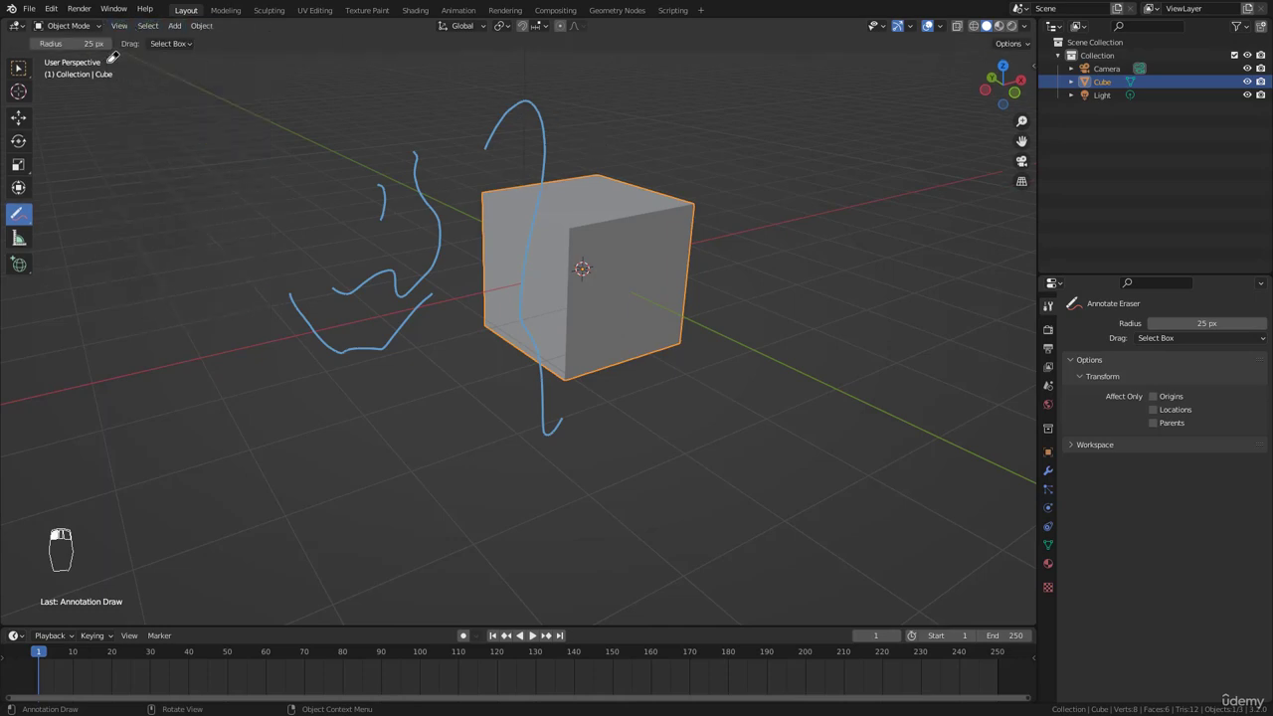
{"action": "left_click", "coordinate": [24, 218]}
{"action": "left_click", "coordinate": [63, 225]}
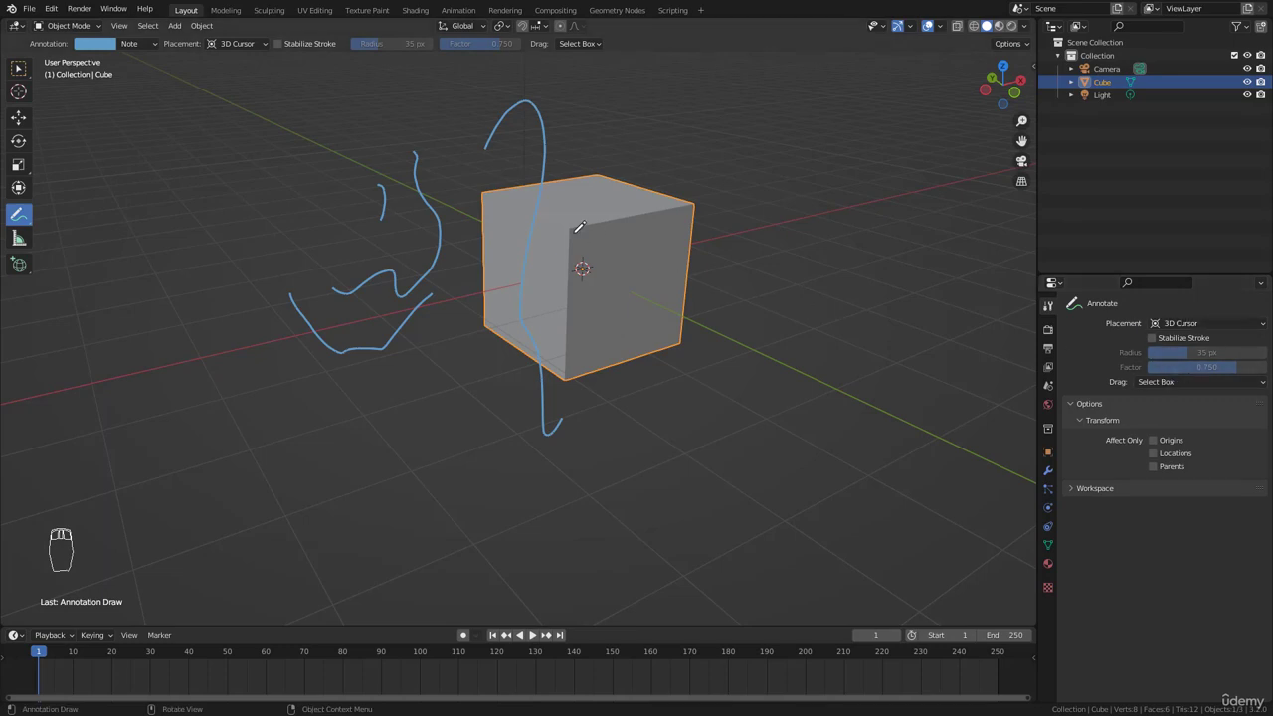
Step: Change the annotation color to red in the sidebar's tool settings, and draw another freehand stroke beside the cube
{"action": "key", "text": "n"}
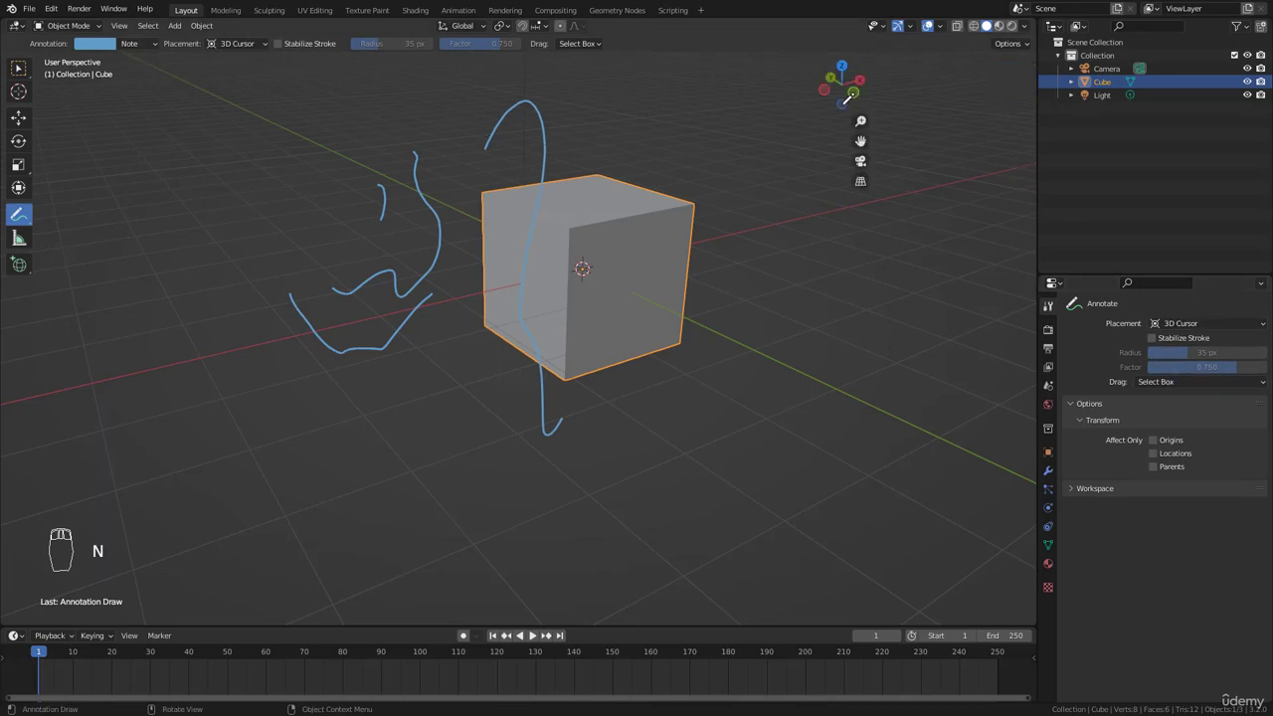
{"action": "left_click", "coordinate": [1028, 95]}
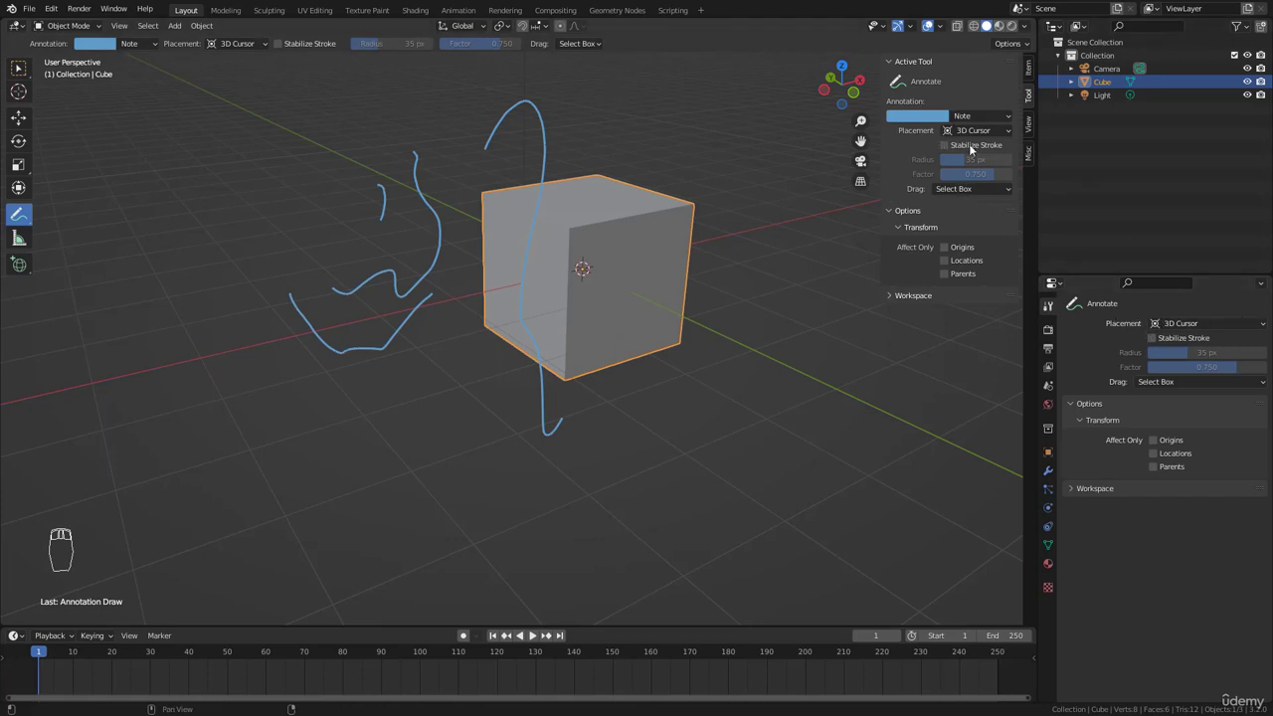
{"action": "left_click", "coordinate": [909, 118]}
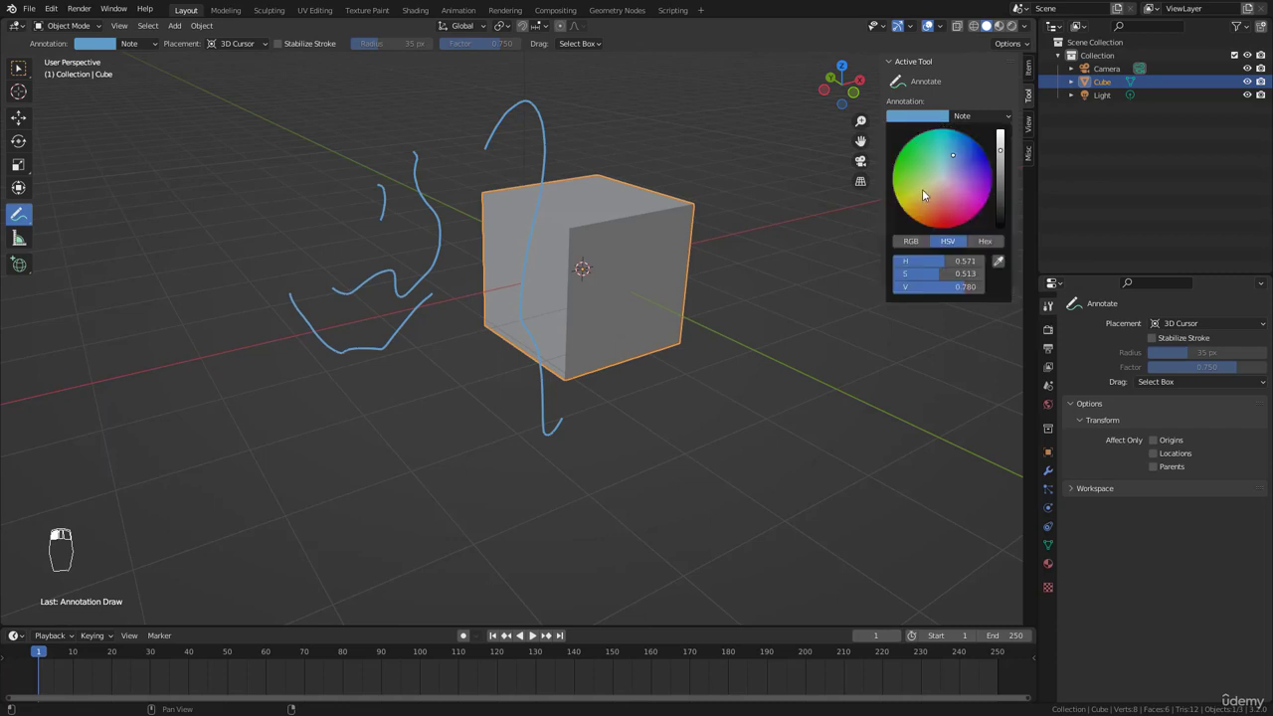
{"action": "left_click_drag", "start_coordinate": [923, 195], "coordinate": [942, 219]}
{"action": "mouse_move", "coordinate": [244, 184]}
{"action": "left_mouse_down"}
{"action": "mouse_move", "coordinate": [294, 191]}
{"action": "mouse_move", "coordinate": [304, 371]}
{"action": "mouse_move", "coordinate": [387, 439]}
{"action": "left_mouse_up"}
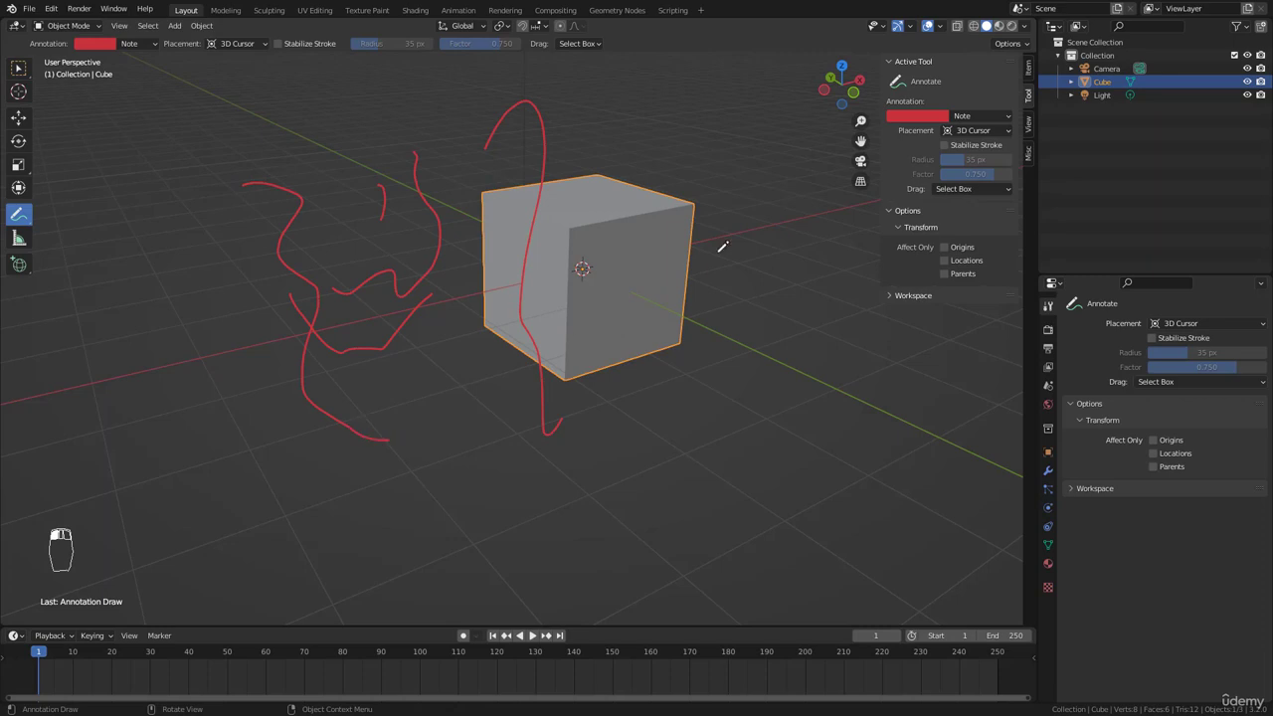
Step: Set the Note annotation layer's opacity to 0.468 and thickness to 6 px, and remove the layer
{"action": "left_click", "coordinate": [921, 117]}
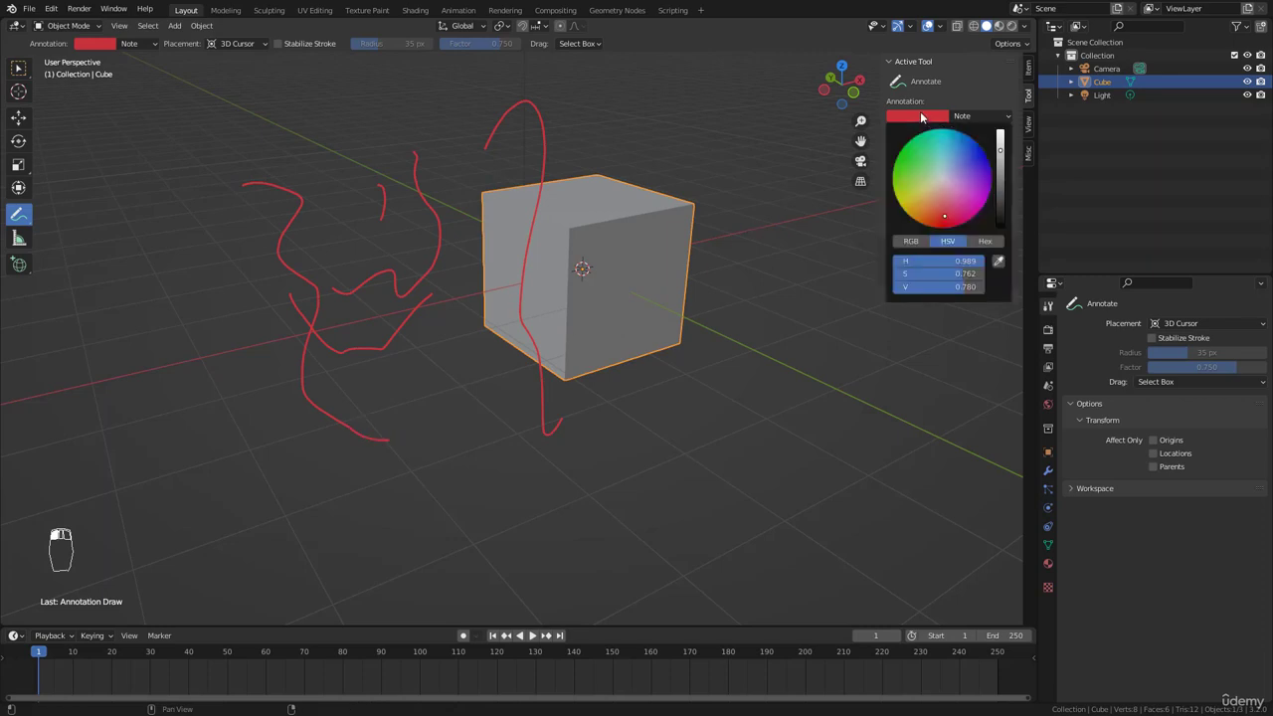
{"action": "left_click", "coordinate": [973, 117]}
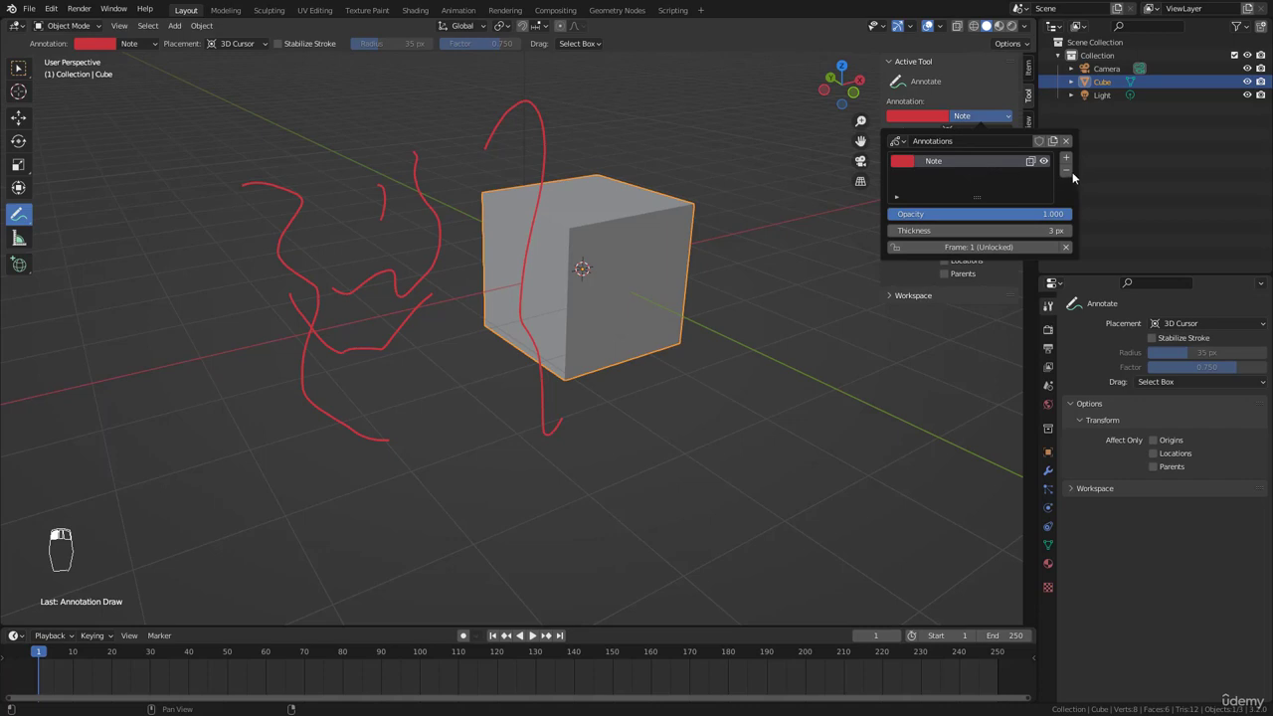
{"action": "mouse_move", "coordinate": [1069, 214]}
{"action": "left_mouse_down"}
{"action": "mouse_move", "coordinate": [893, 213]}
{"action": "mouse_move", "coordinate": [974, 214]}
{"action": "mouse_move", "coordinate": [944, 230]}
{"action": "mouse_move", "coordinate": [971, 229]}
{"action": "left_mouse_up"}
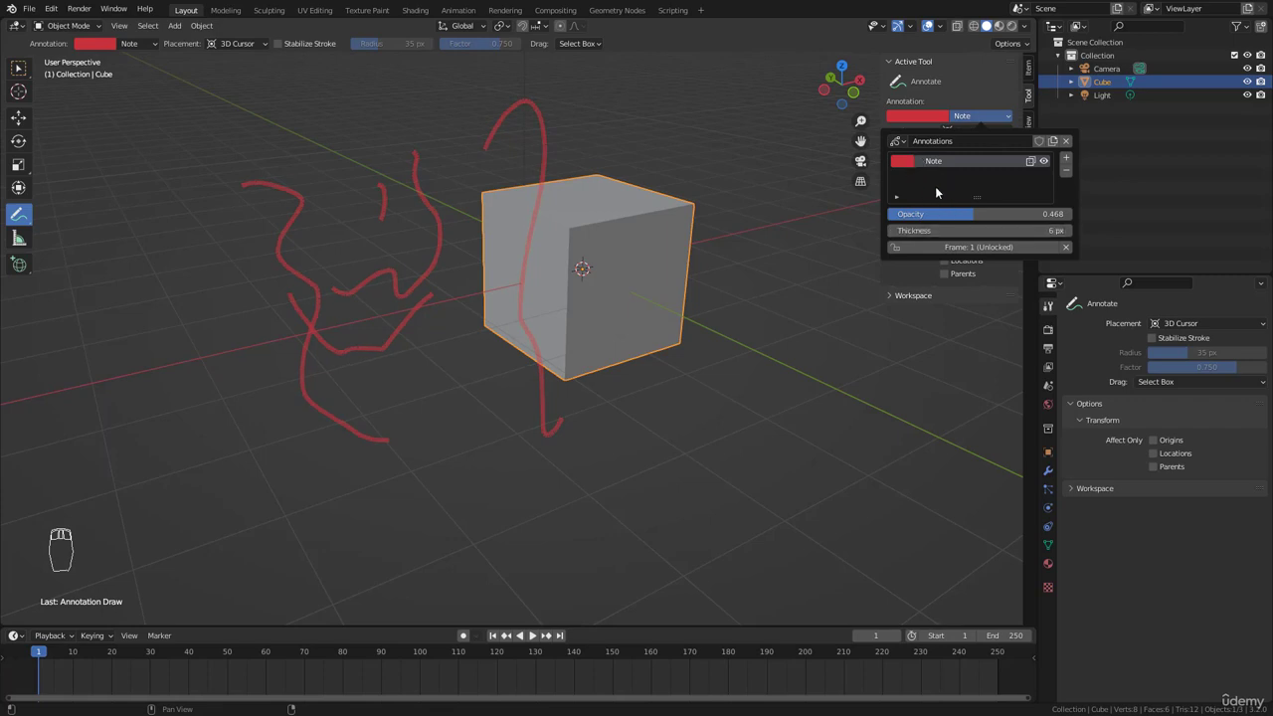
{"action": "left_click", "coordinate": [990, 118]}
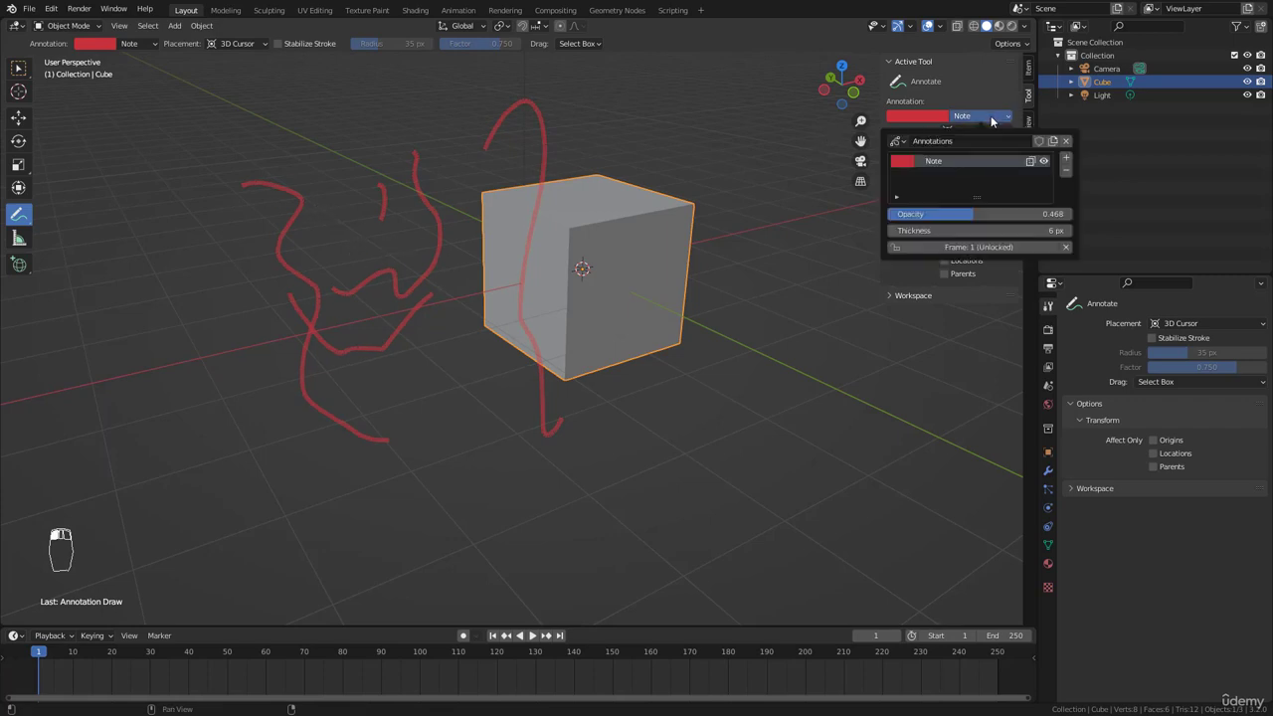
{"action": "left_click", "coordinate": [1066, 170]}
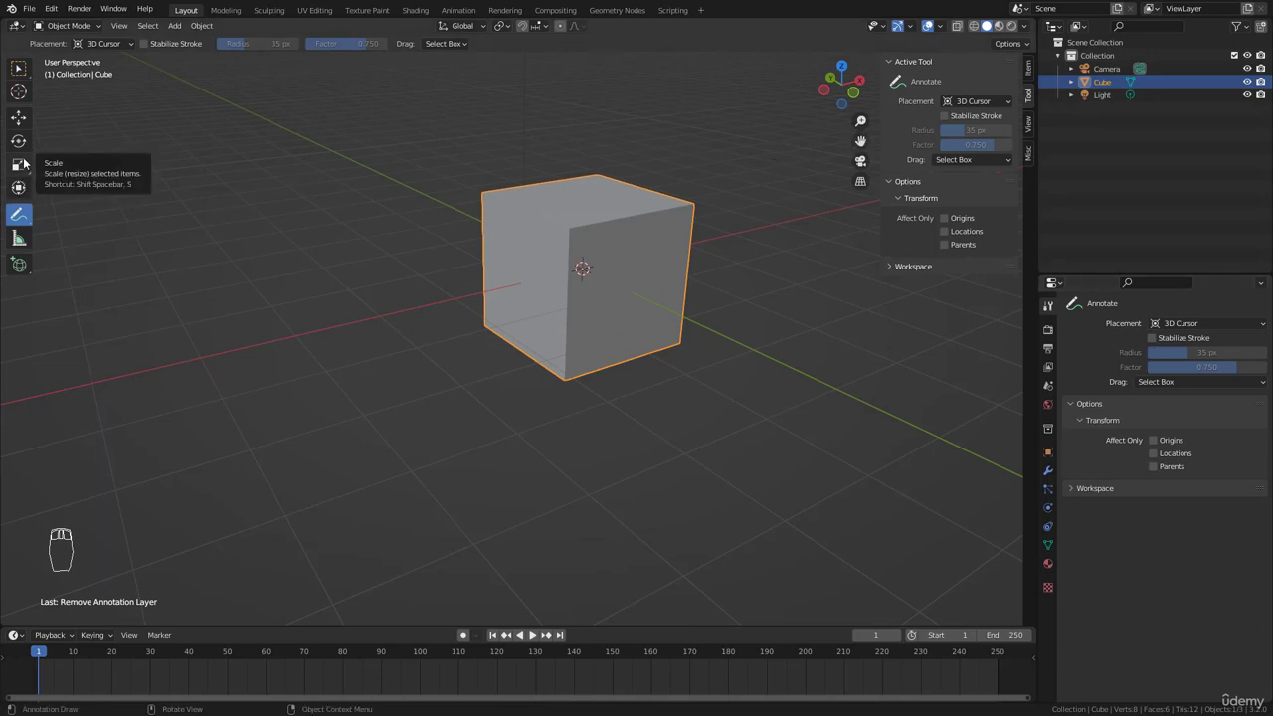
Step: Hide the sidebar, and switch to the Move tool and back to Annotate to compare their tool settings
{"action": "left_click", "coordinate": [17, 117]}
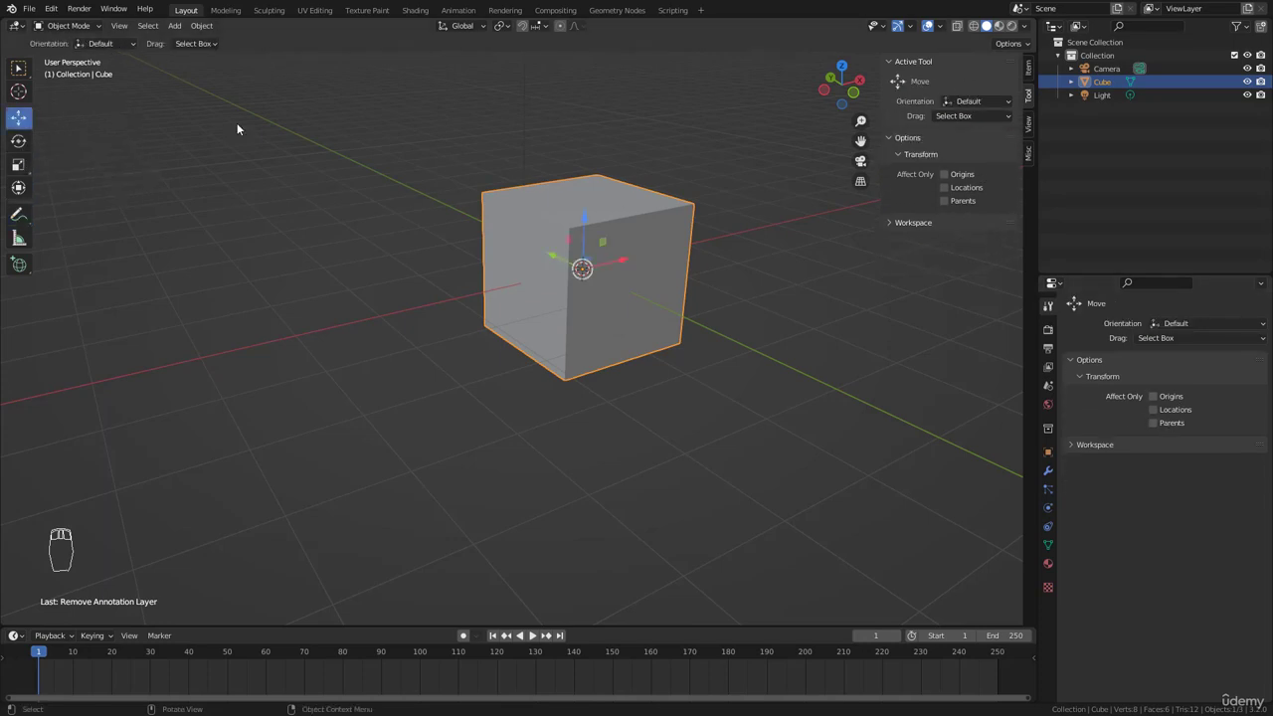
{"action": "key", "text": "n"}
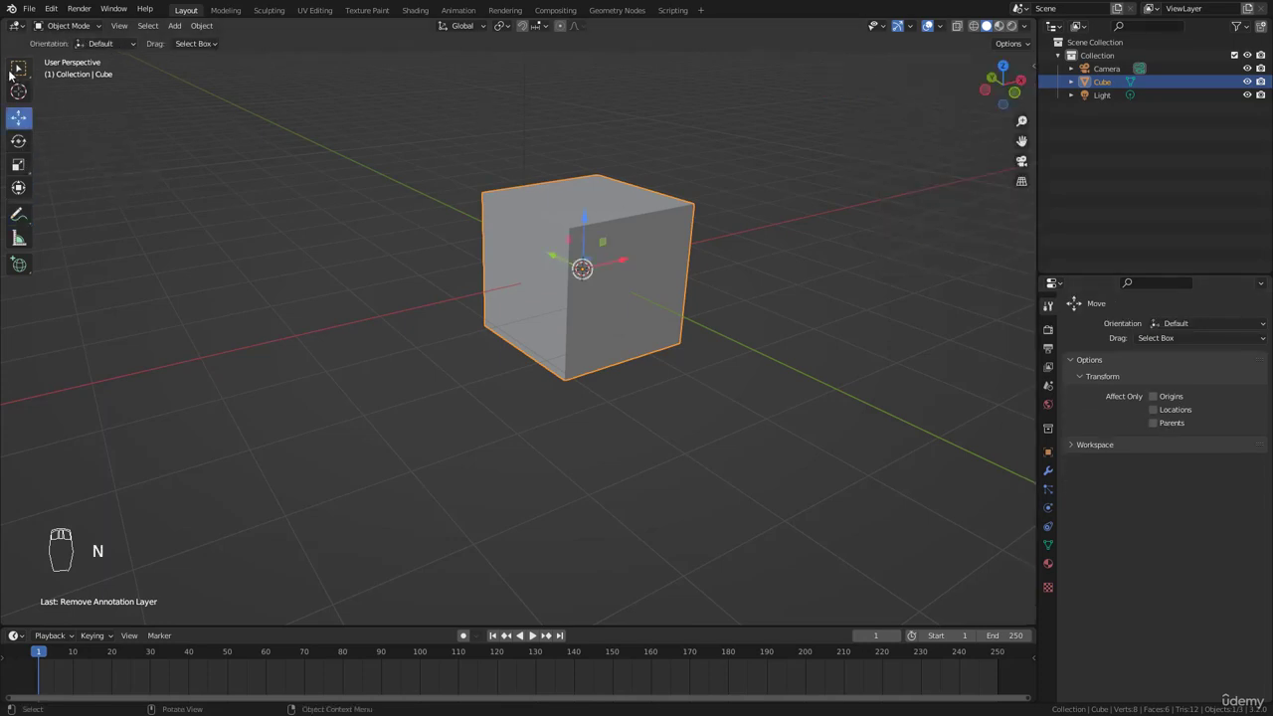
{"action": "left_click", "coordinate": [18, 214]}
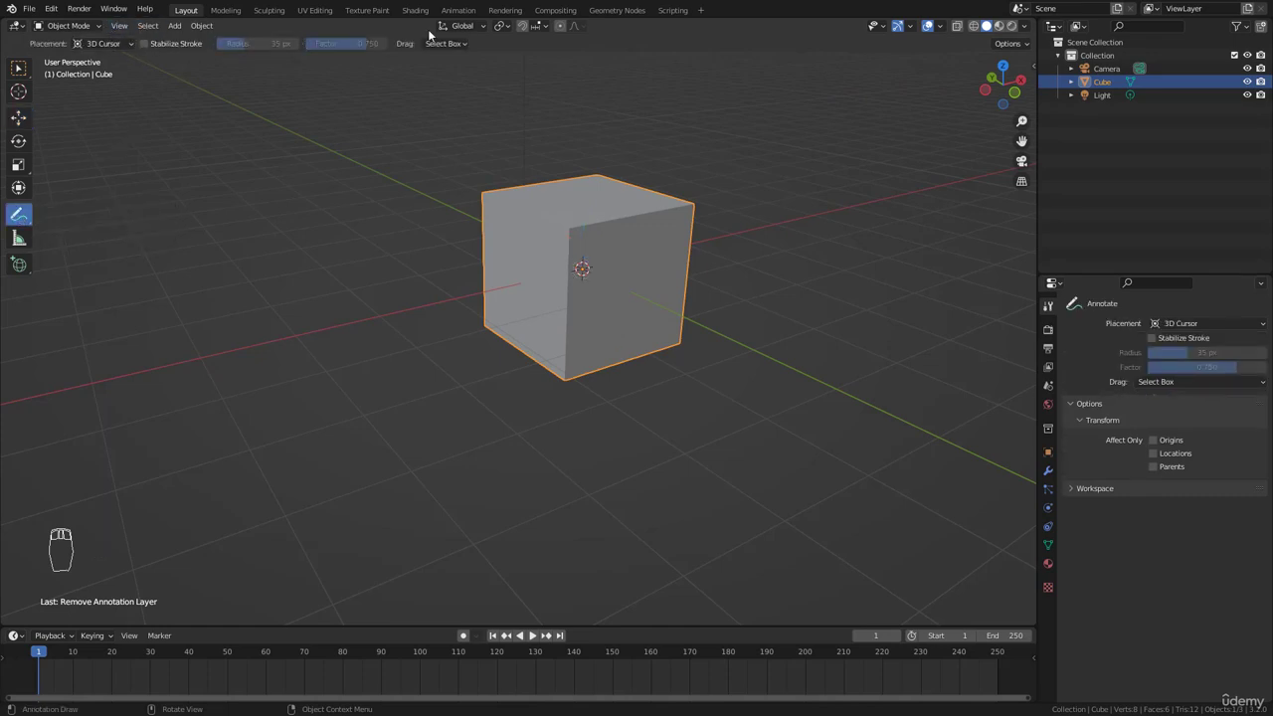
Step: Toggle the sidebar to compare the Annotate settings, and hide the tool settings row in the viewport header
{"action": "key", "text": "n"}
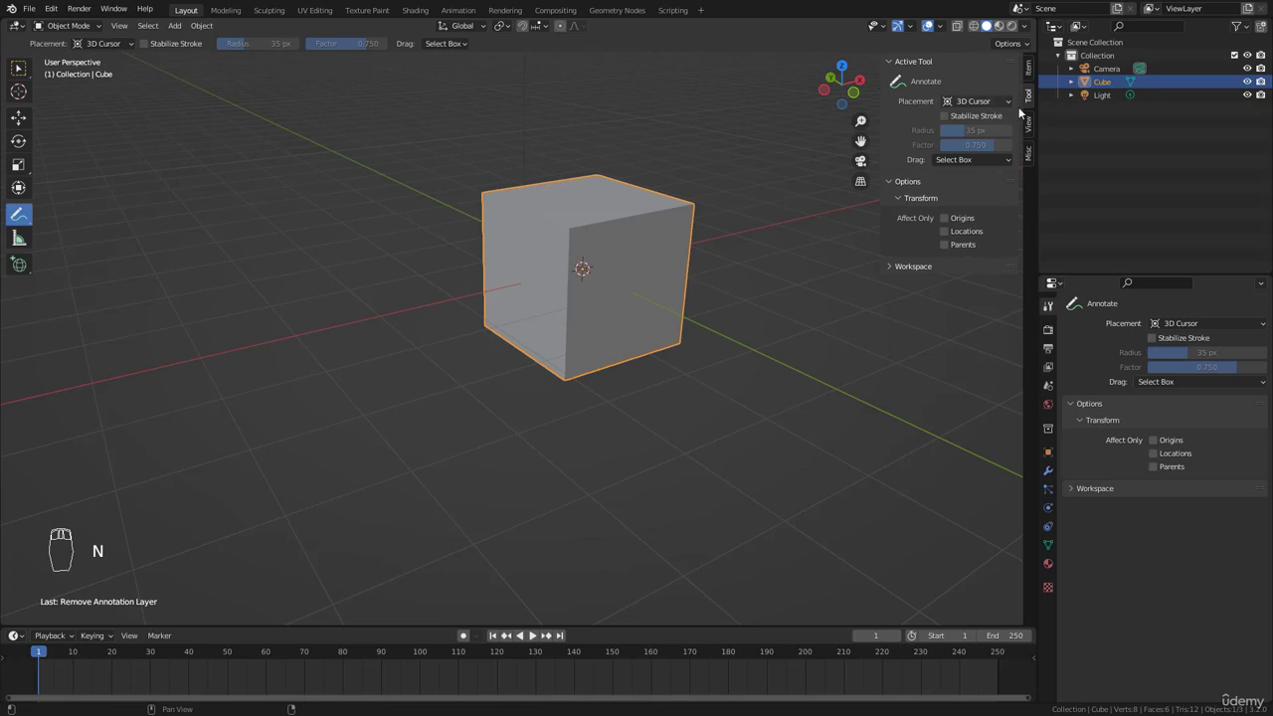
{"action": "key", "text": "n"}
{"action": "left_click", "coordinate": [119, 25]}
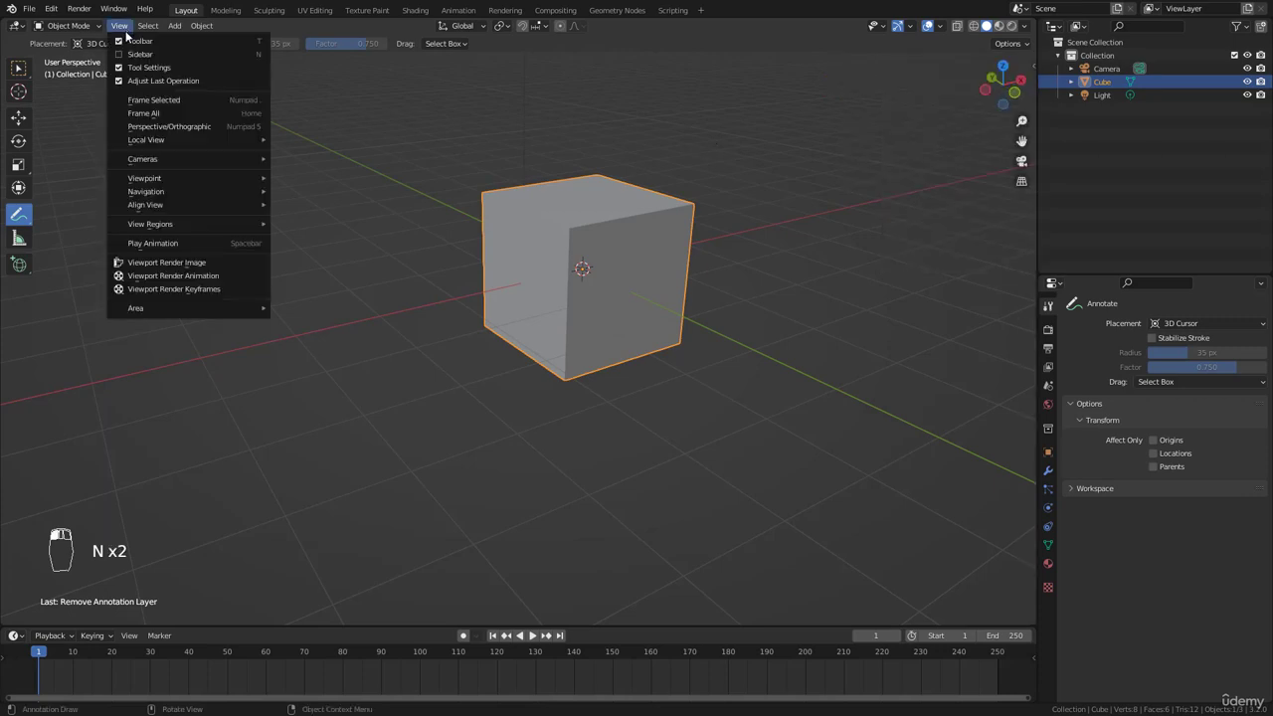
{"action": "left_click", "coordinate": [139, 67]}
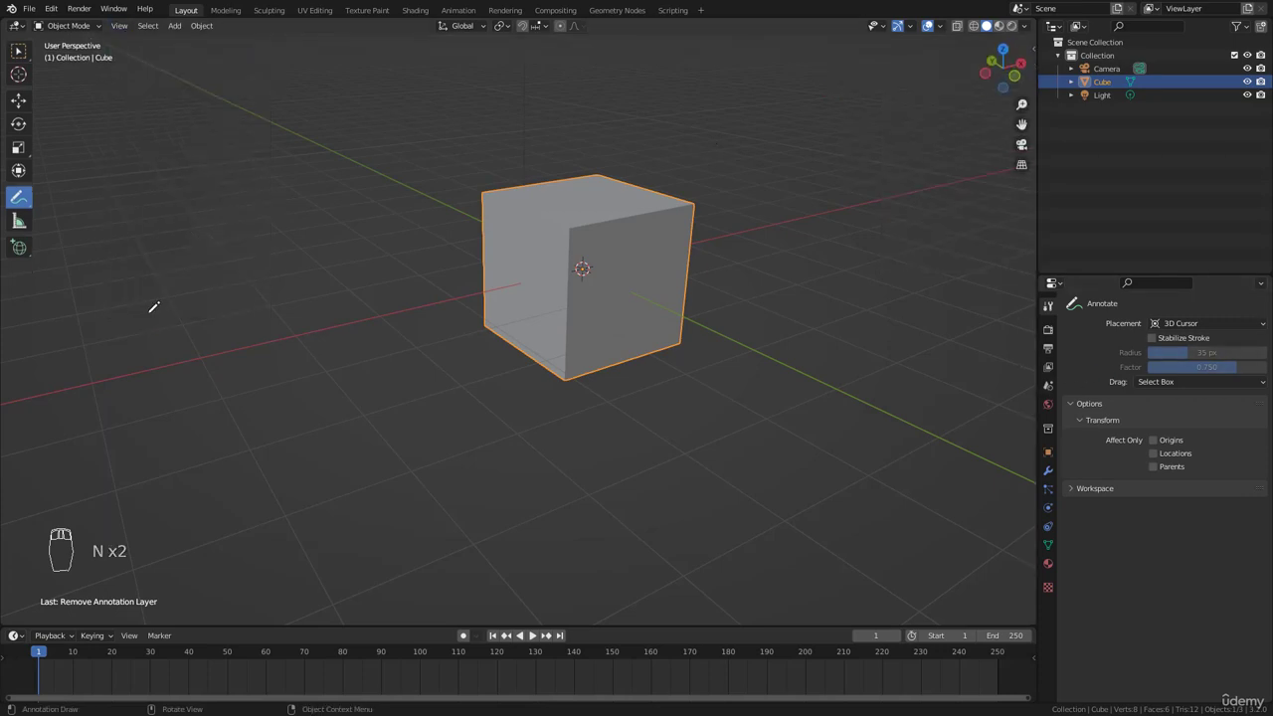
Step: Draw a wavy freehand annotation stroke beside the cube, and add a straight stroke with Annotate Line
{"action": "left_click", "coordinate": [24, 205]}
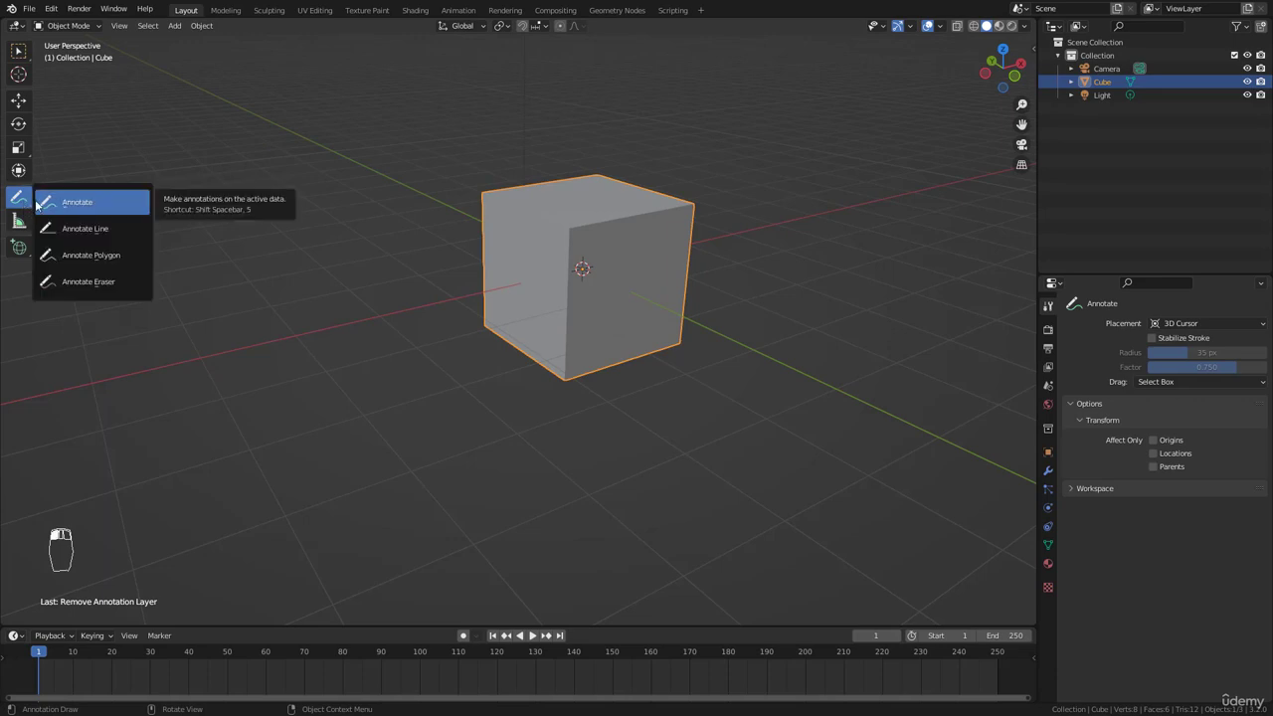
{"action": "mouse_move", "coordinate": [263, 181]}
{"action": "left_mouse_down"}
{"action": "mouse_move", "coordinate": [266, 290]}
{"action": "mouse_move", "coordinate": [372, 466]}
{"action": "left_mouse_up"}
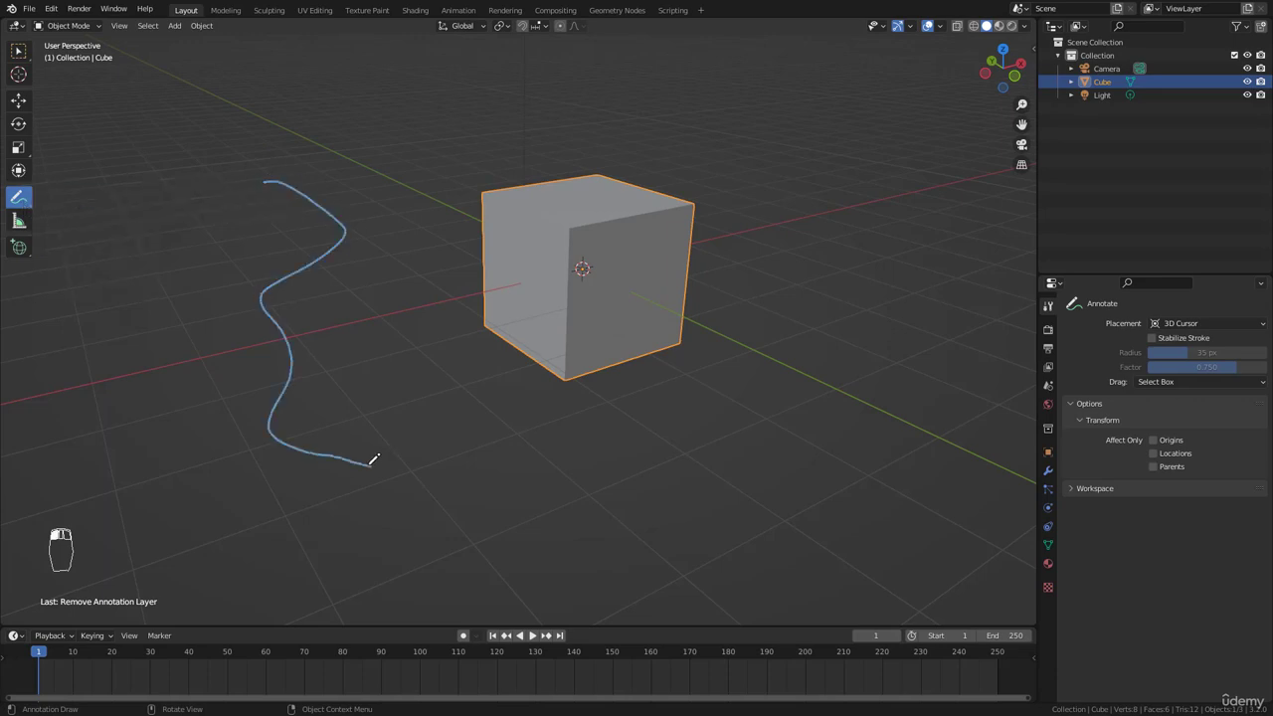
{"action": "left_click", "coordinate": [20, 201]}
{"action": "left_click", "coordinate": [69, 227]}
{"action": "left_click_drag", "start_coordinate": [120, 199], "coordinate": [256, 264]}
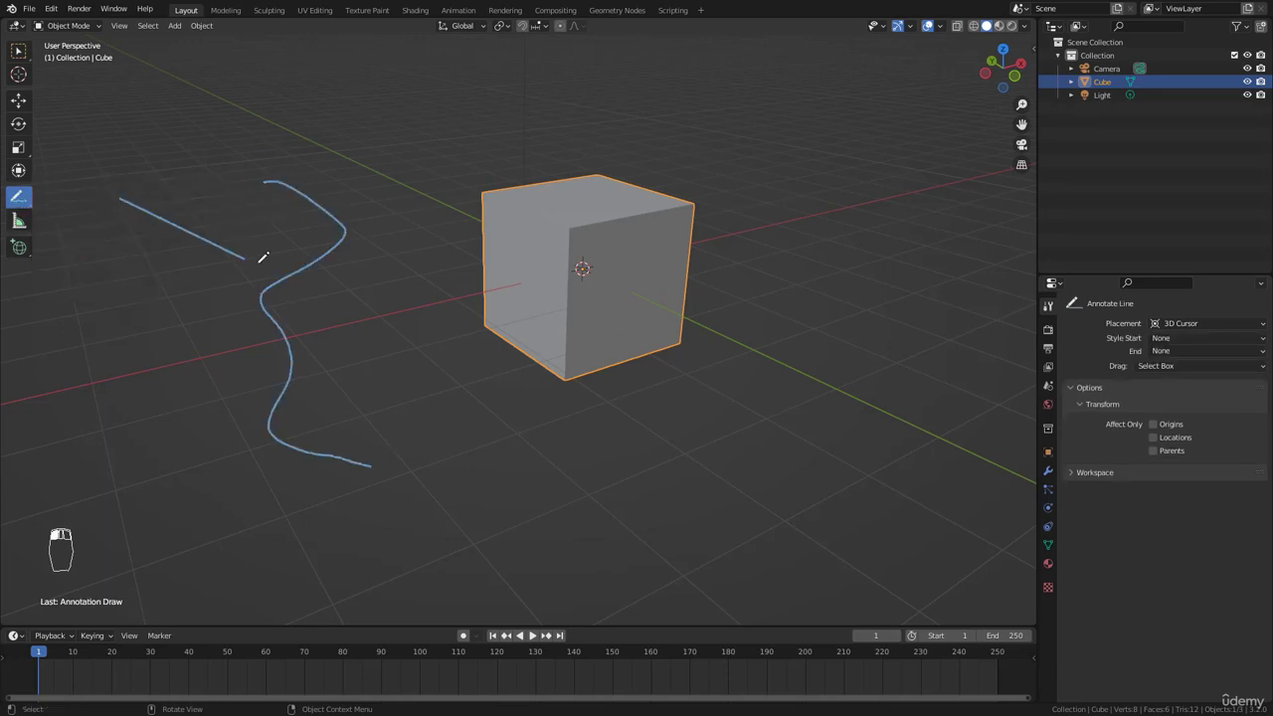
Step: Draw an open four-segment outline around the freehand stroke with Annotate Polygon, and finish it
{"action": "left_click", "coordinate": [21, 213]}
{"action": "left_click", "coordinate": [76, 255]}
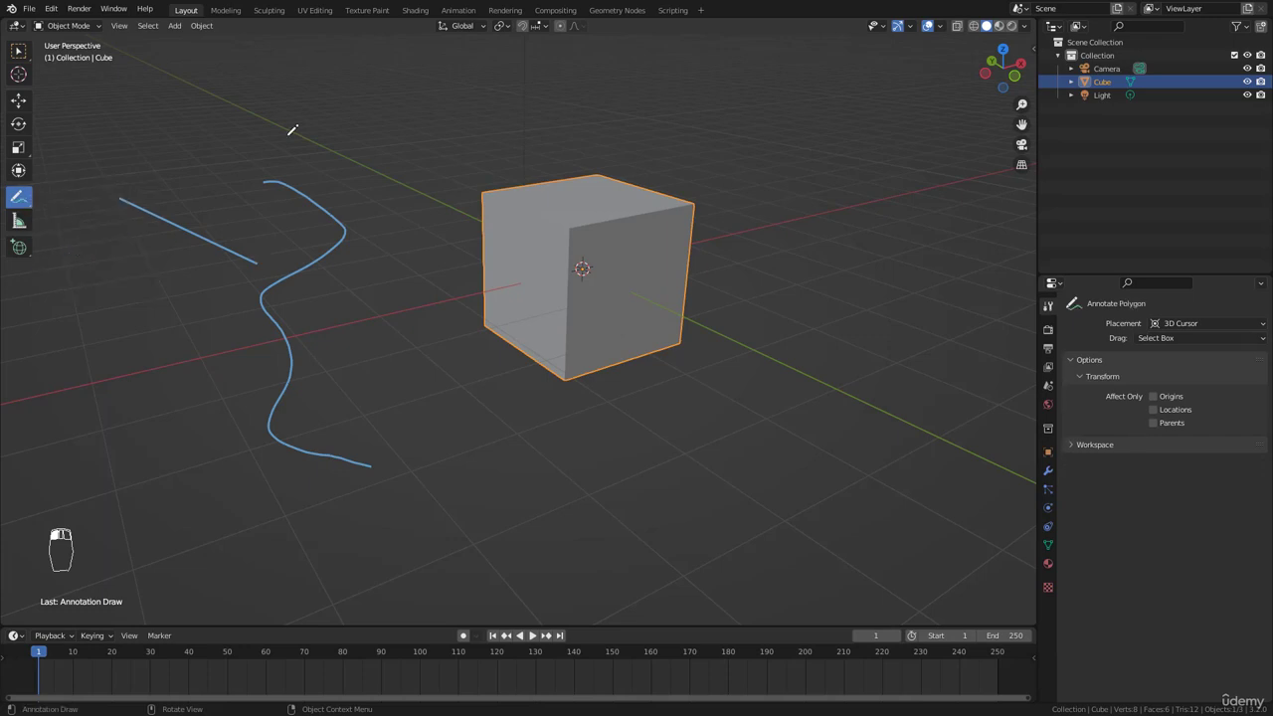
{"action": "left_click", "coordinate": [305, 119]}
{"action": "left_click", "coordinate": [433, 184]}
{"action": "left_click", "coordinate": [382, 324]}
{"action": "left_click", "coordinate": [177, 207]}
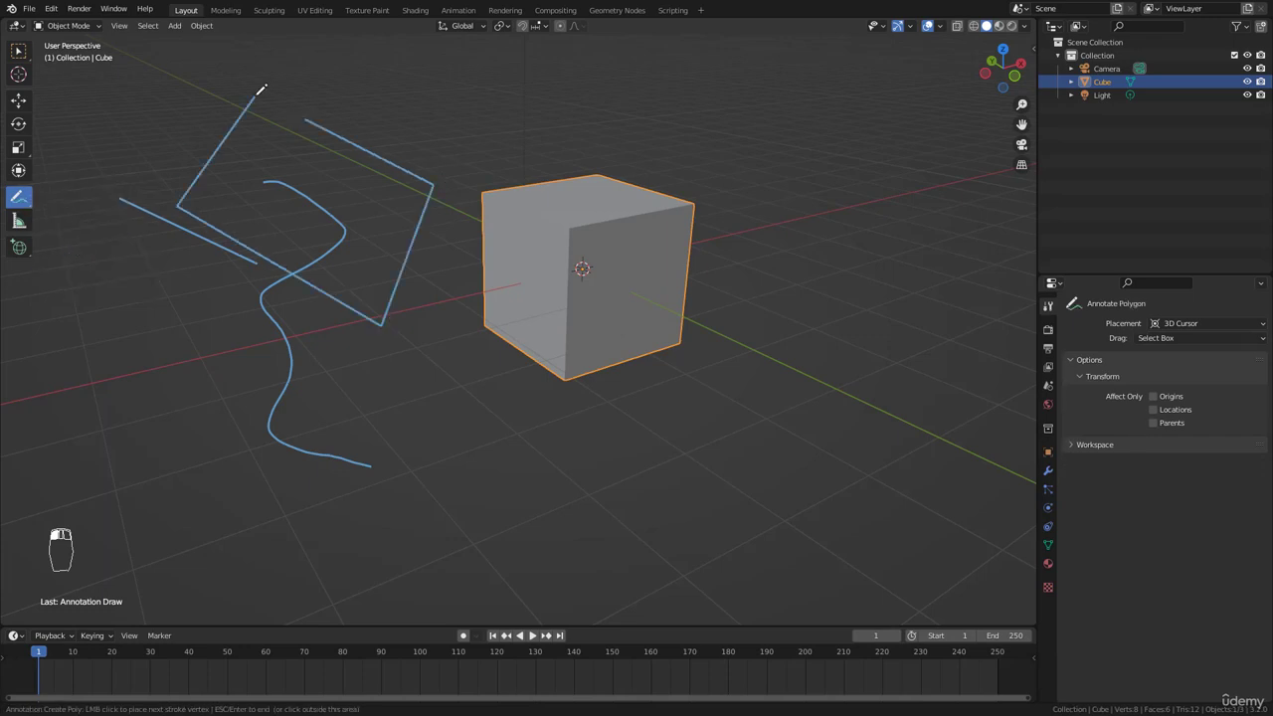
{"action": "left_click", "coordinate": [254, 97]}
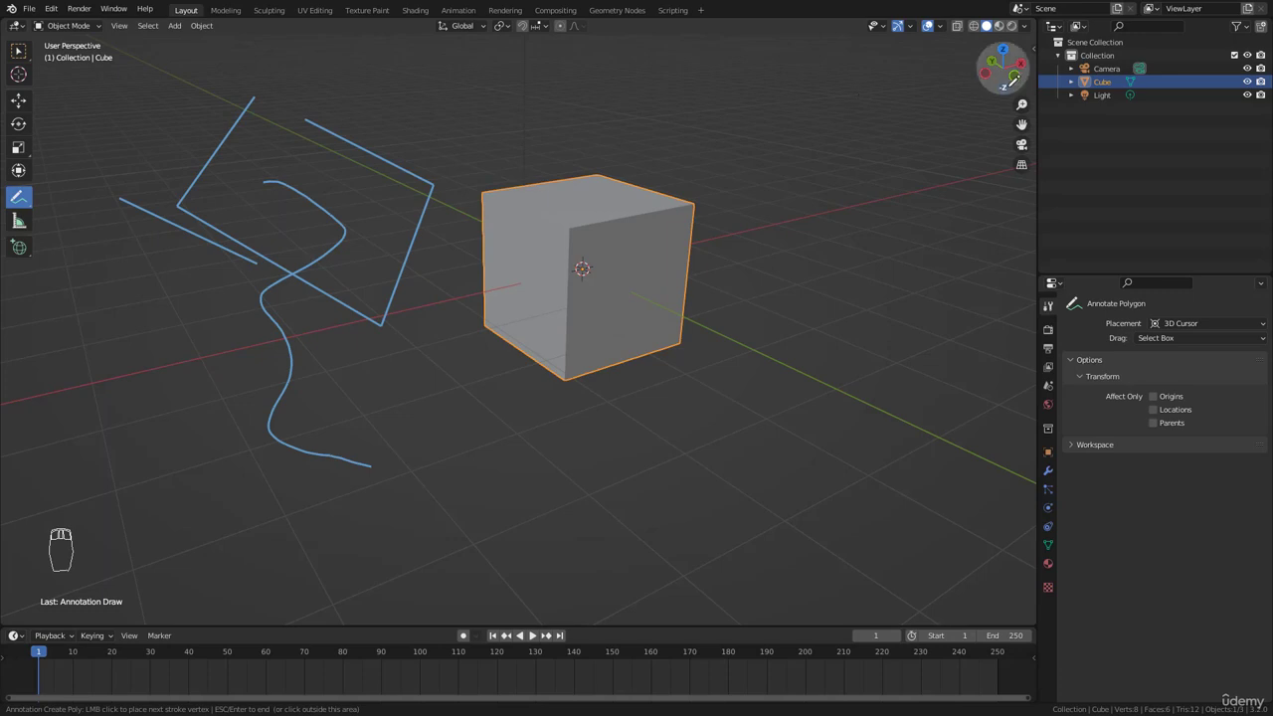
{"action": "key", "text": "Escape"}
{"action": "key", "text": "Escape"}
Step: Show the sidebar's tool settings for Annotate Polygon and remove the Note annotation layer
{"action": "key", "text": "n"}
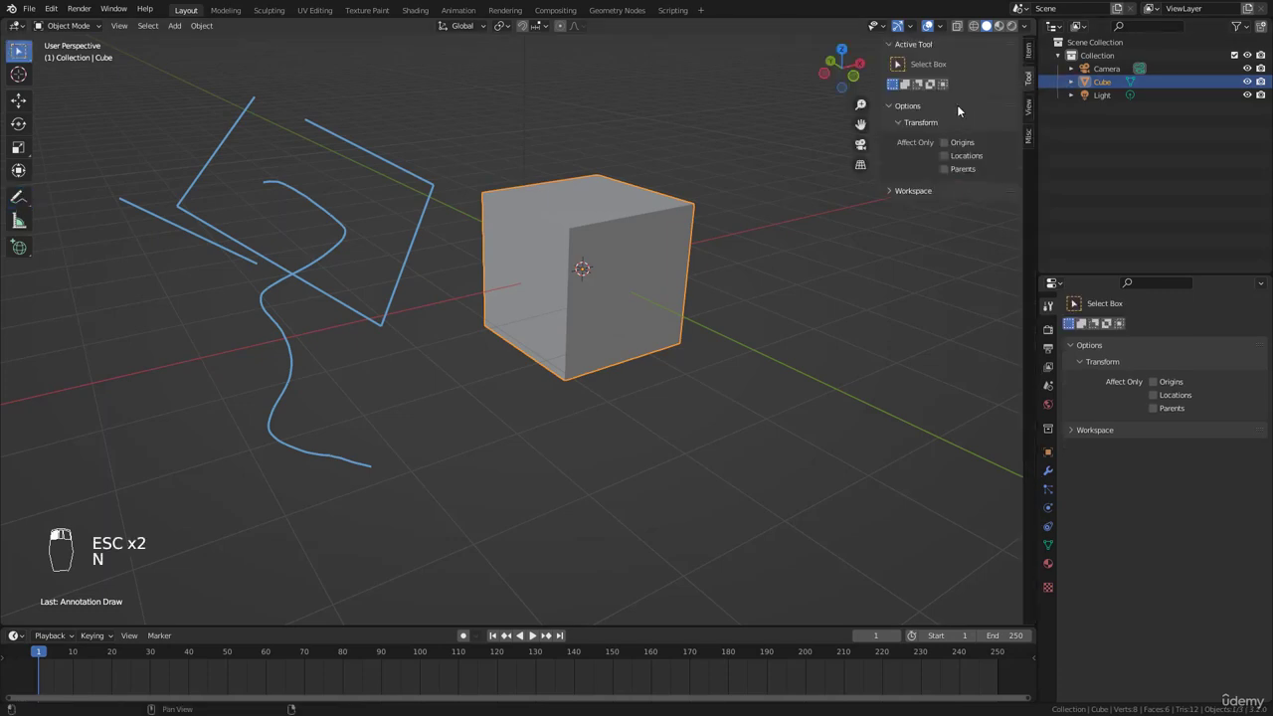
{"action": "left_click", "coordinate": [1029, 106]}
{"action": "left_click", "coordinate": [1029, 50]}
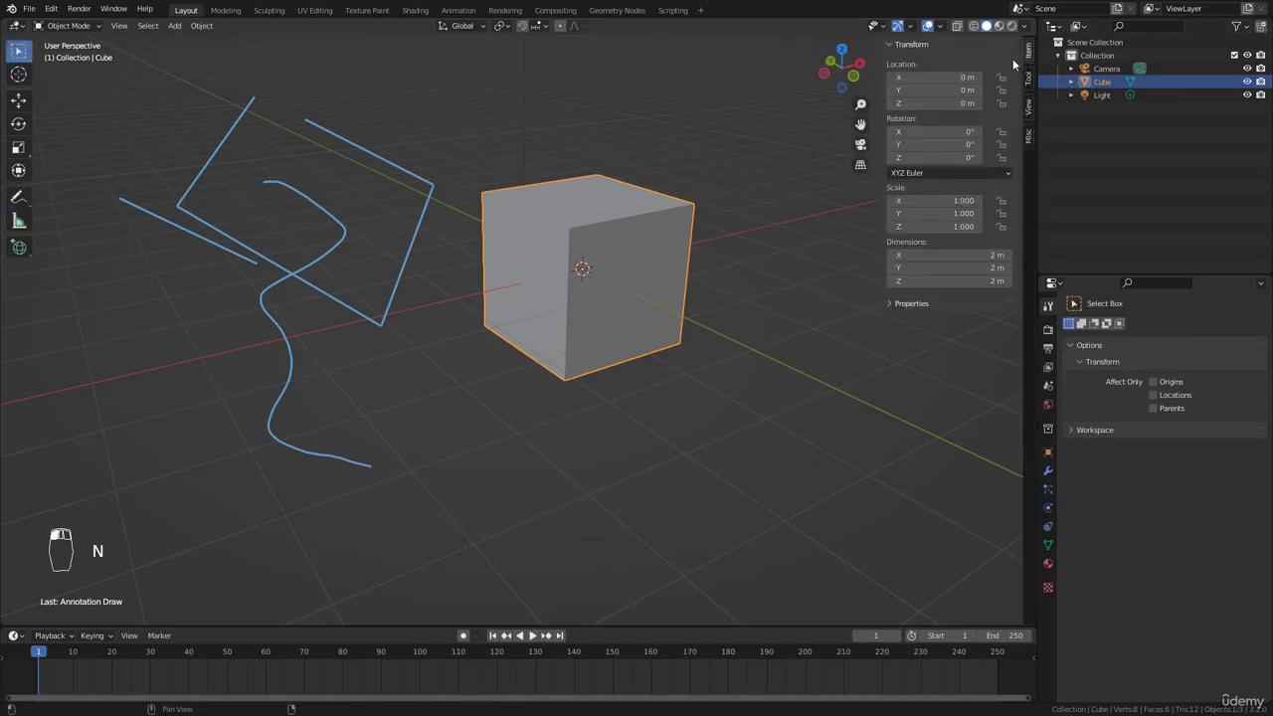
{"action": "left_click", "coordinate": [1028, 78]}
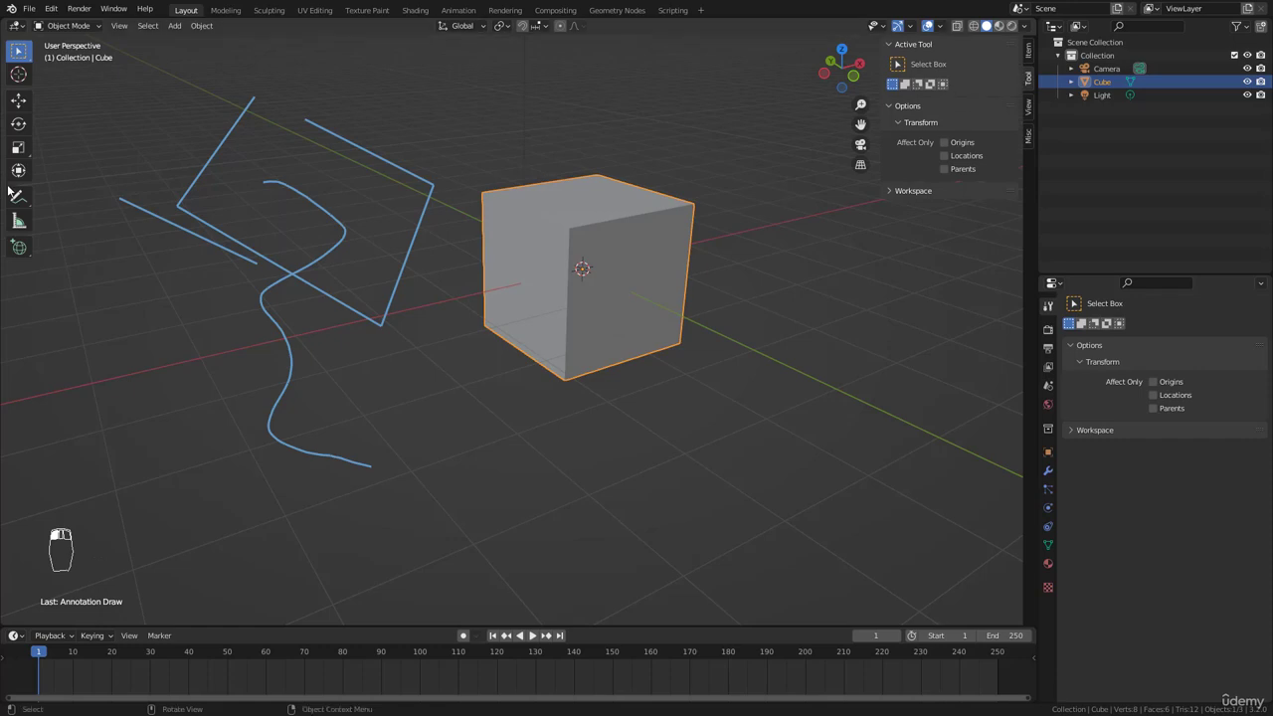
{"action": "left_click", "coordinate": [18, 197]}
{"action": "left_click", "coordinate": [989, 99]}
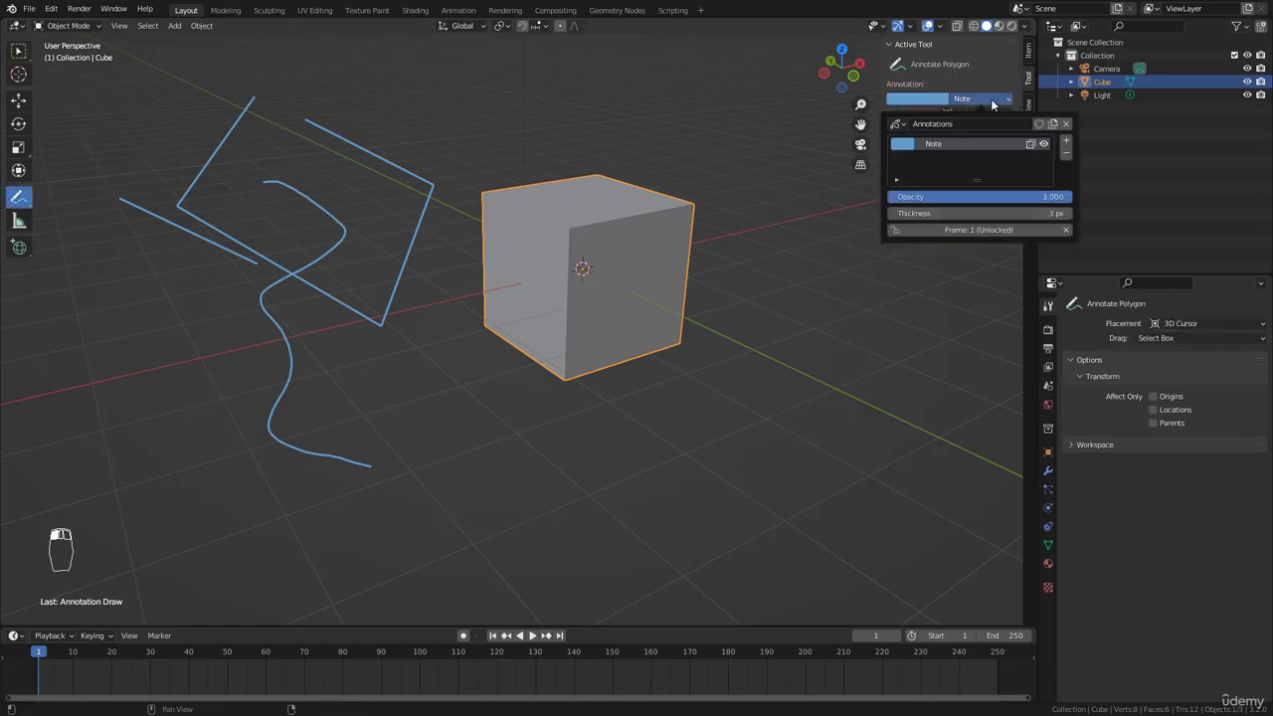
{"action": "left_click", "coordinate": [1066, 159]}
Step: Switch to the freehand Annotate tool, draw strokes across the cube with 3D Cursor placement, and view them from another angle
{"action": "left_click", "coordinate": [18, 55]}
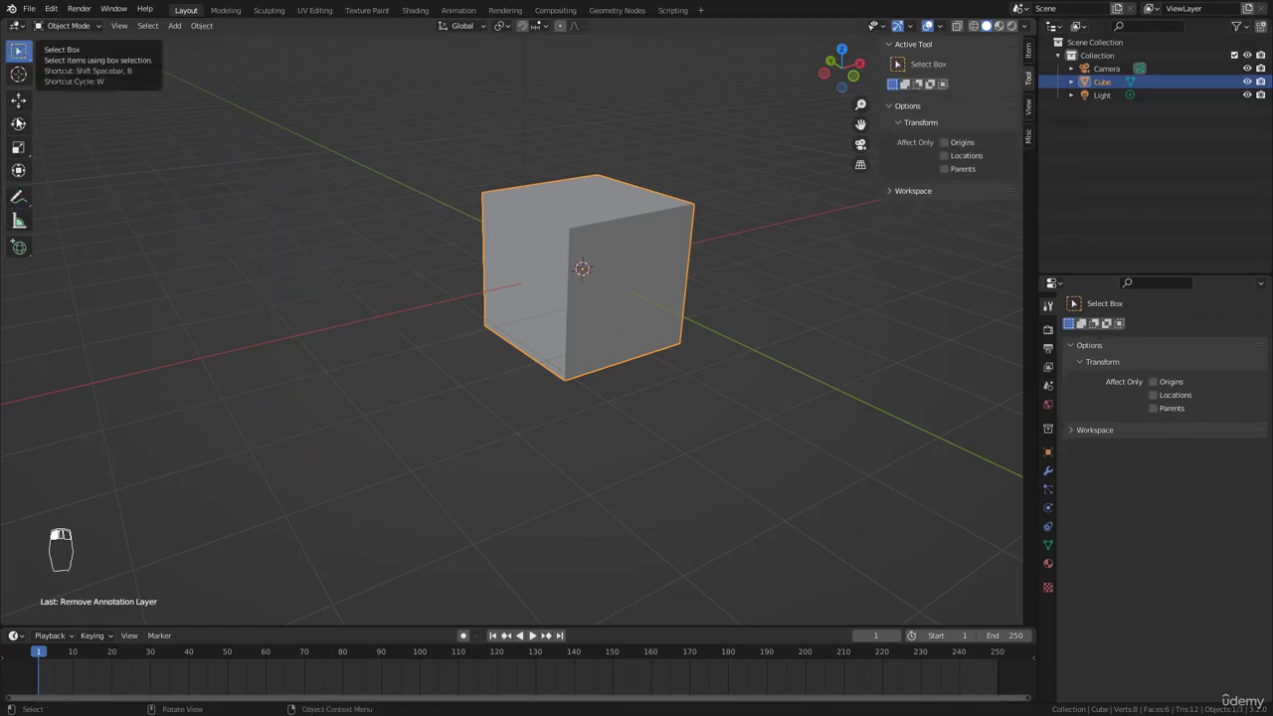
{"action": "left_click", "coordinate": [25, 195]}
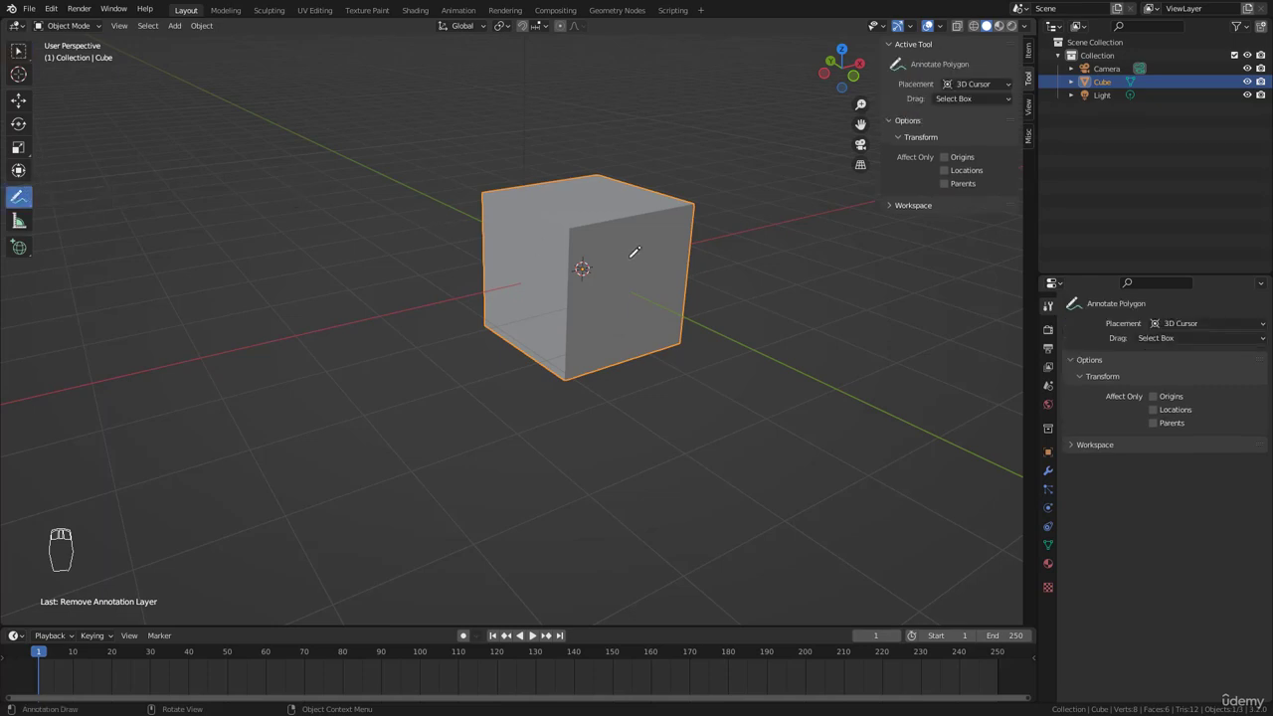
{"action": "left_click_drag", "start_coordinate": [18, 202], "coordinate": [71, 198]}
{"action": "scroll", "coordinate": [687, 289], "scroll_direction": "up", "scroll_amount": 2}
{"action": "mouse_move", "coordinate": [707, 233]}
{"action": "middle_mouse_down"}
{"action": "mouse_move", "coordinate": [619, 264]}
{"action": "mouse_move", "coordinate": [642, 261]}
{"action": "mouse_move", "coordinate": [624, 235]}
{"action": "mouse_move", "coordinate": [611, 245]}
{"action": "middle_mouse_up"}
{"action": "scroll", "coordinate": [516, 272], "scroll_direction": "down", "scroll_amount": 2}
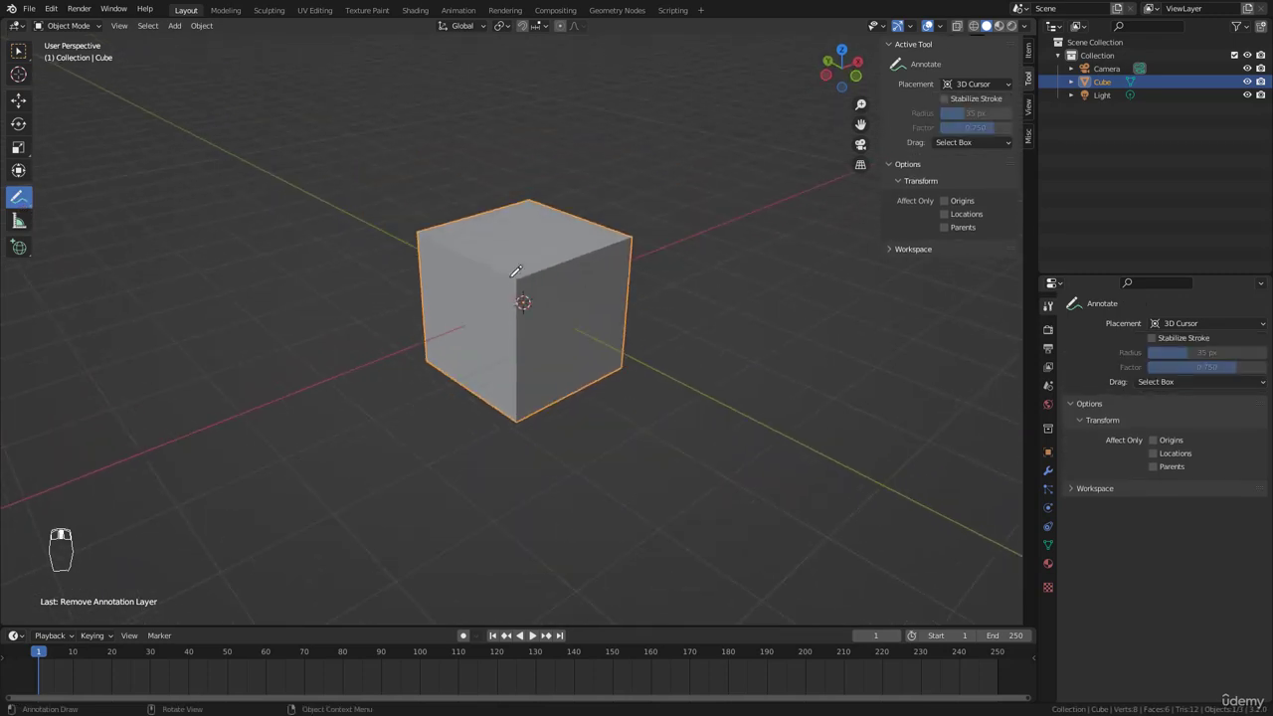
{"action": "mouse_move", "coordinate": [277, 226]}
{"action": "left_mouse_down"}
{"action": "mouse_move", "coordinate": [383, 164]}
{"action": "mouse_move", "coordinate": [426, 443]}
{"action": "left_mouse_up"}
{"action": "left_click_drag", "start_coordinate": [486, 397], "coordinate": [685, 392]}
{"action": "mouse_move", "coordinate": [685, 392]}
{"action": "middle_mouse_down"}
{"action": "mouse_move", "coordinate": [648, 404]}
{"action": "mouse_move", "coordinate": [580, 375]}
{"action": "mouse_move", "coordinate": [598, 371]}
{"action": "mouse_move", "coordinate": [594, 407]}
{"action": "mouse_move", "coordinate": [678, 418]}
{"action": "middle_mouse_up"}
{"action": "middle_click_drag", "start_coordinate": [562, 325], "coordinate": [824, 349]}
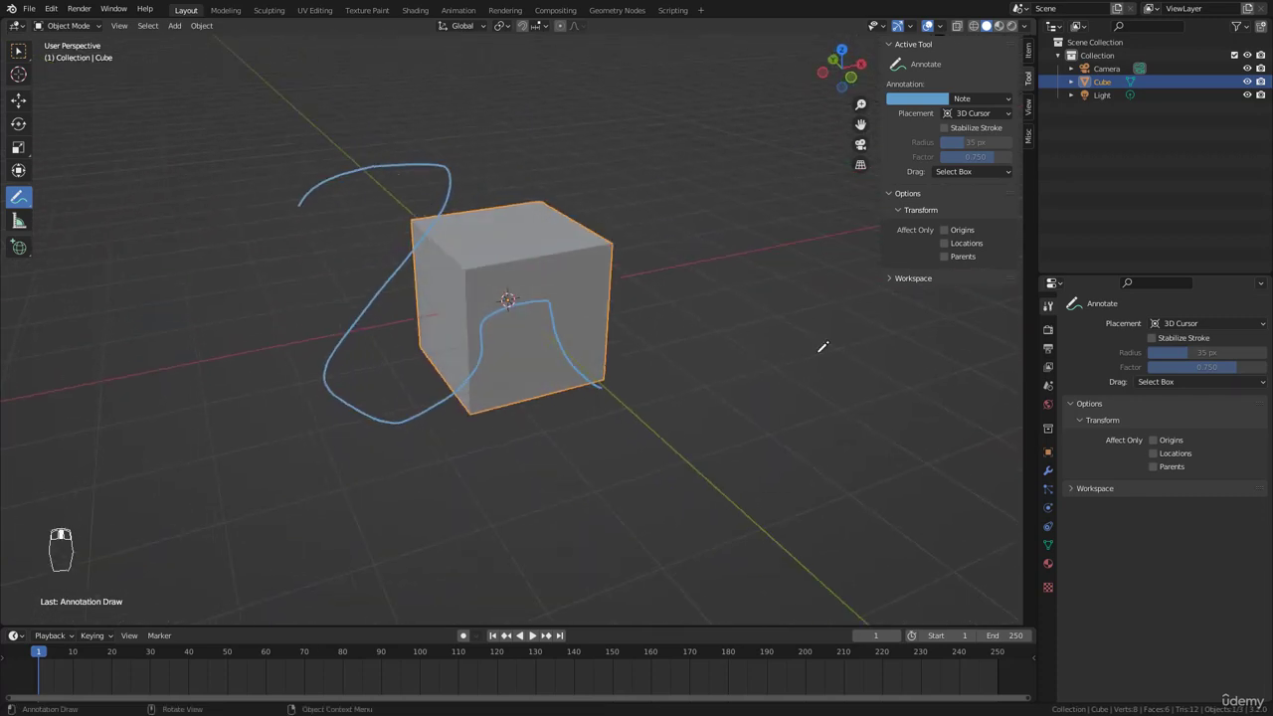
Step: Set the annotation placement to View, handwrite "Ex" below the cube, and check it from another angle
{"action": "left_click", "coordinate": [1199, 323]}
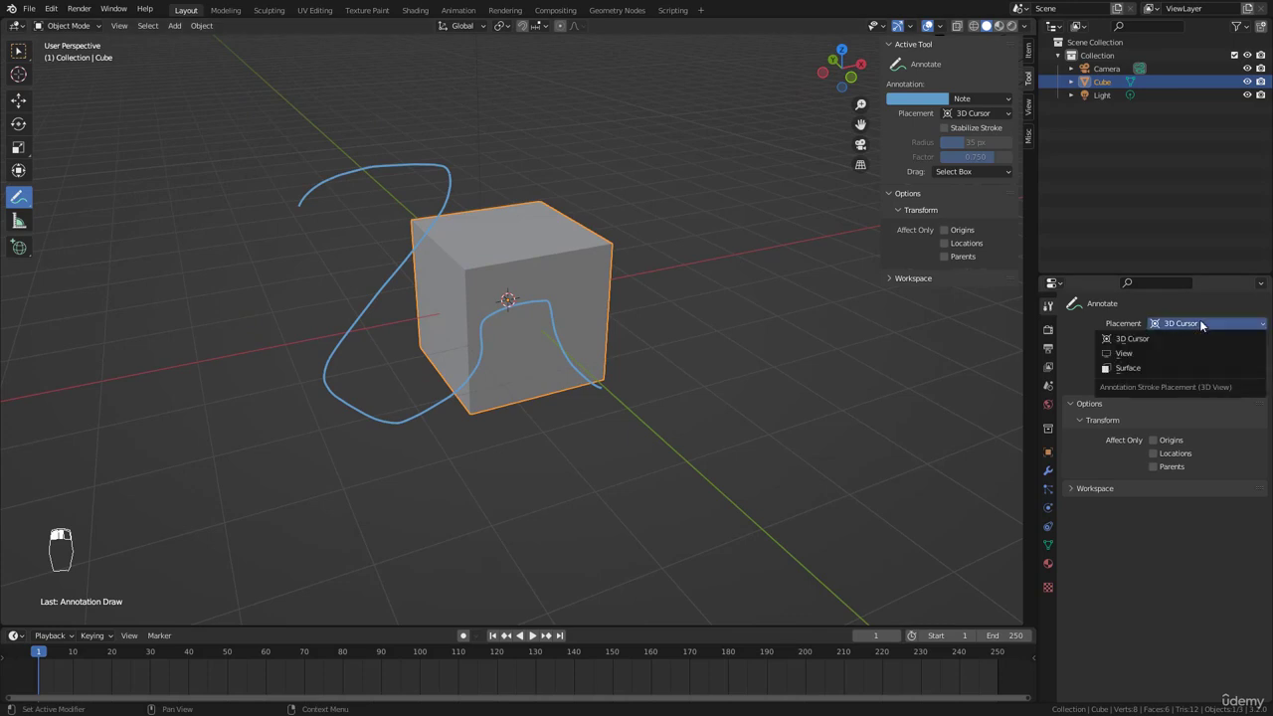
{"action": "left_click", "coordinate": [1155, 353]}
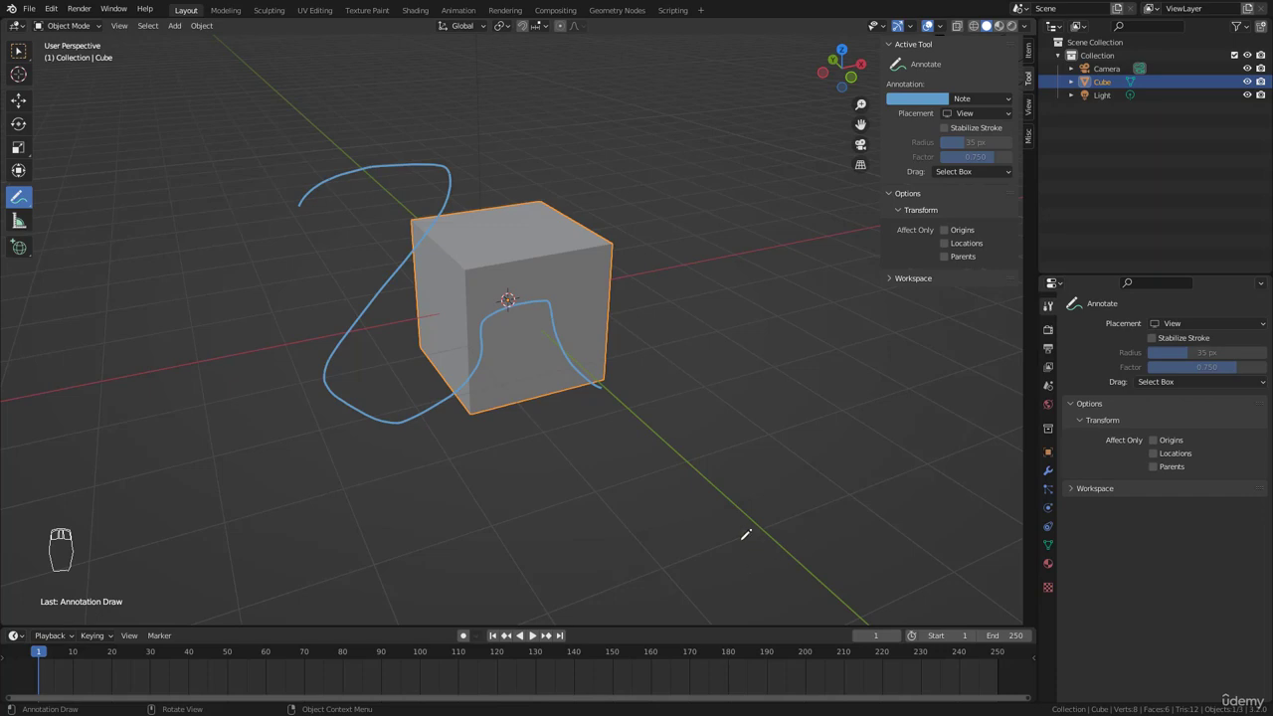
{"action": "mouse_move", "coordinate": [686, 530]}
{"action": "left_mouse_down"}
{"action": "mouse_move", "coordinate": [713, 560]}
{"action": "mouse_move", "coordinate": [593, 552]}
{"action": "mouse_move", "coordinate": [634, 581]}
{"action": "left_mouse_up"}
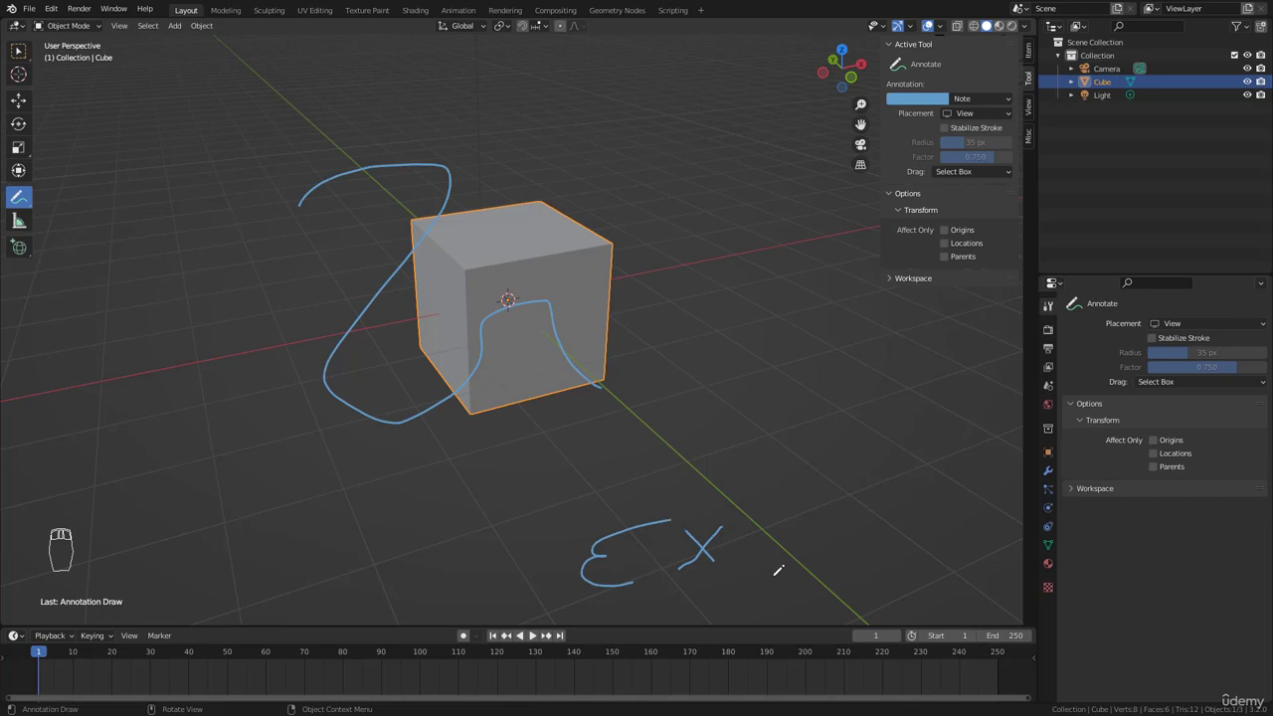
{"action": "mouse_move", "coordinate": [778, 570]}
{"action": "middle_mouse_down"}
{"action": "mouse_move", "coordinate": [841, 474]}
{"action": "mouse_move", "coordinate": [813, 51]}
{"action": "mouse_move", "coordinate": [853, 64]}
{"action": "mouse_move", "coordinate": [753, 474]}
{"action": "mouse_move", "coordinate": [895, 467]}
{"action": "mouse_move", "coordinate": [1075, 434]}
{"action": "middle_mouse_up"}
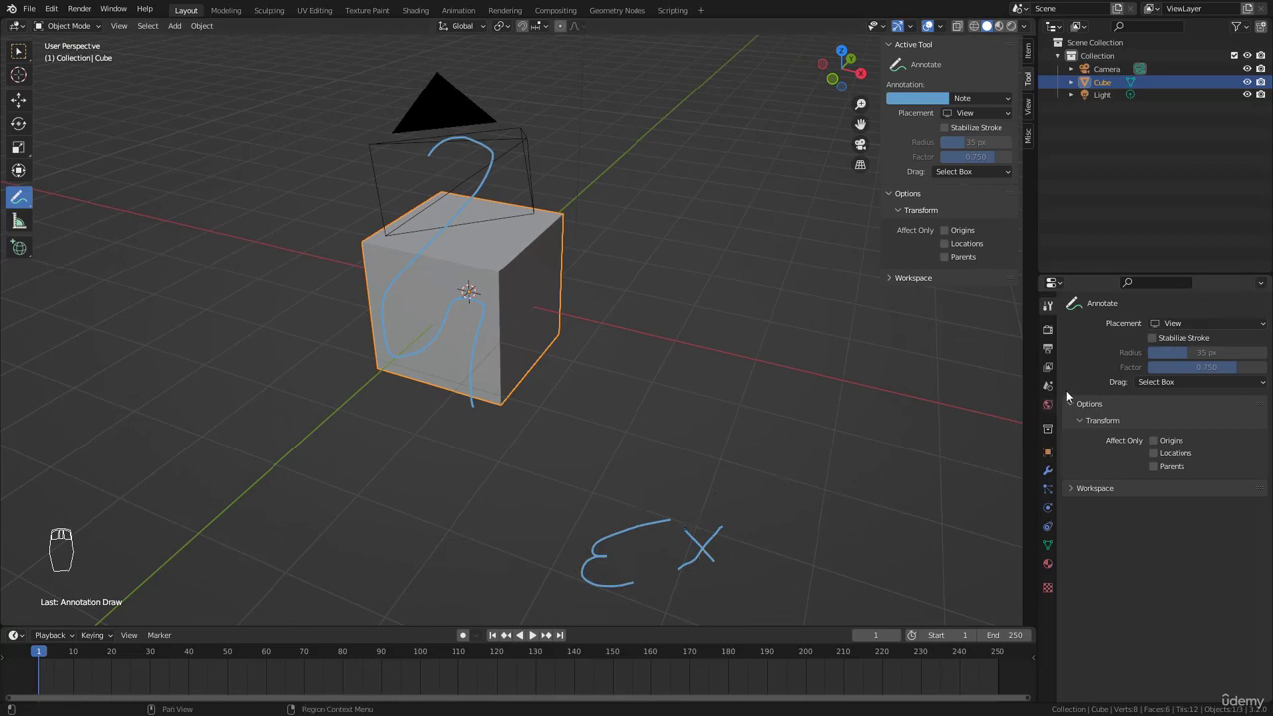
Step: Set the annotation placement to Surface and draw freehand strokes on several faces of the cube
{"action": "left_click", "coordinate": [1165, 325]}
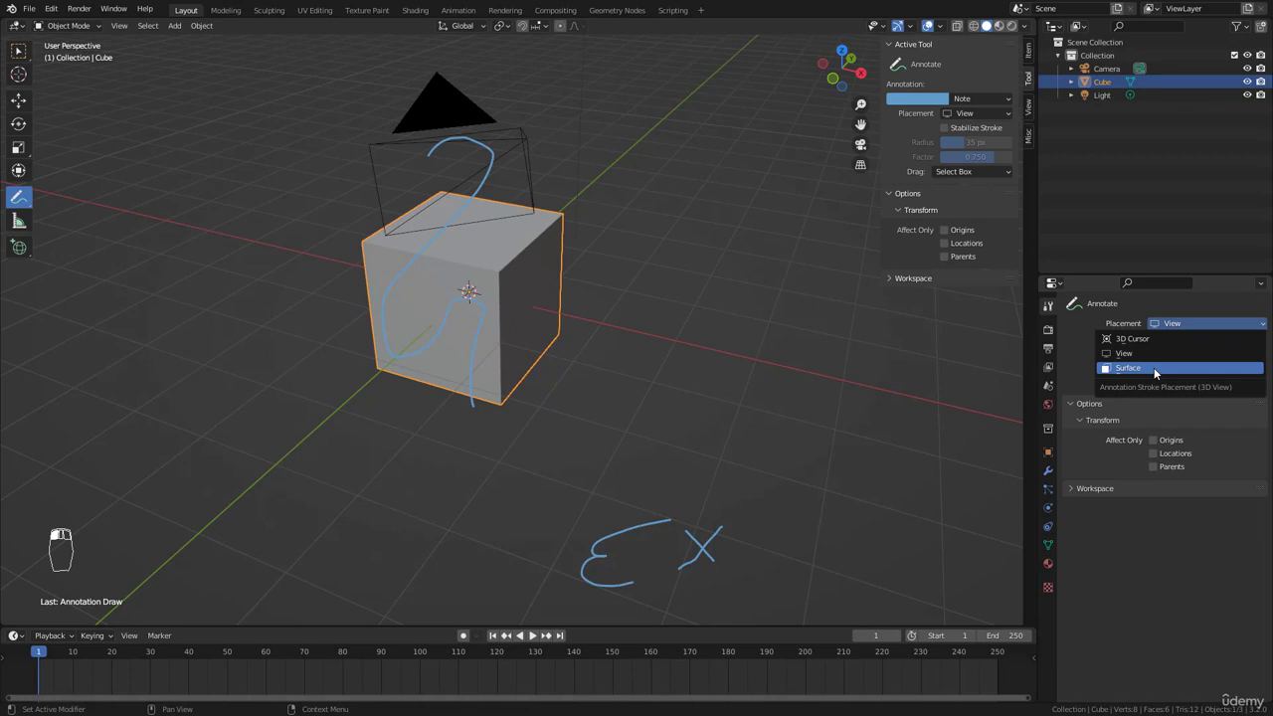
{"action": "left_click", "coordinate": [1153, 367]}
{"action": "scroll", "coordinate": [603, 381], "scroll_direction": "up", "scroll_amount": 3}
{"action": "mouse_move", "coordinate": [604, 381]}
{"action": "middle_mouse_down"}
{"action": "mouse_move", "coordinate": [725, 421]}
{"action": "mouse_move", "coordinate": [714, 425]}
{"action": "middle_mouse_up"}
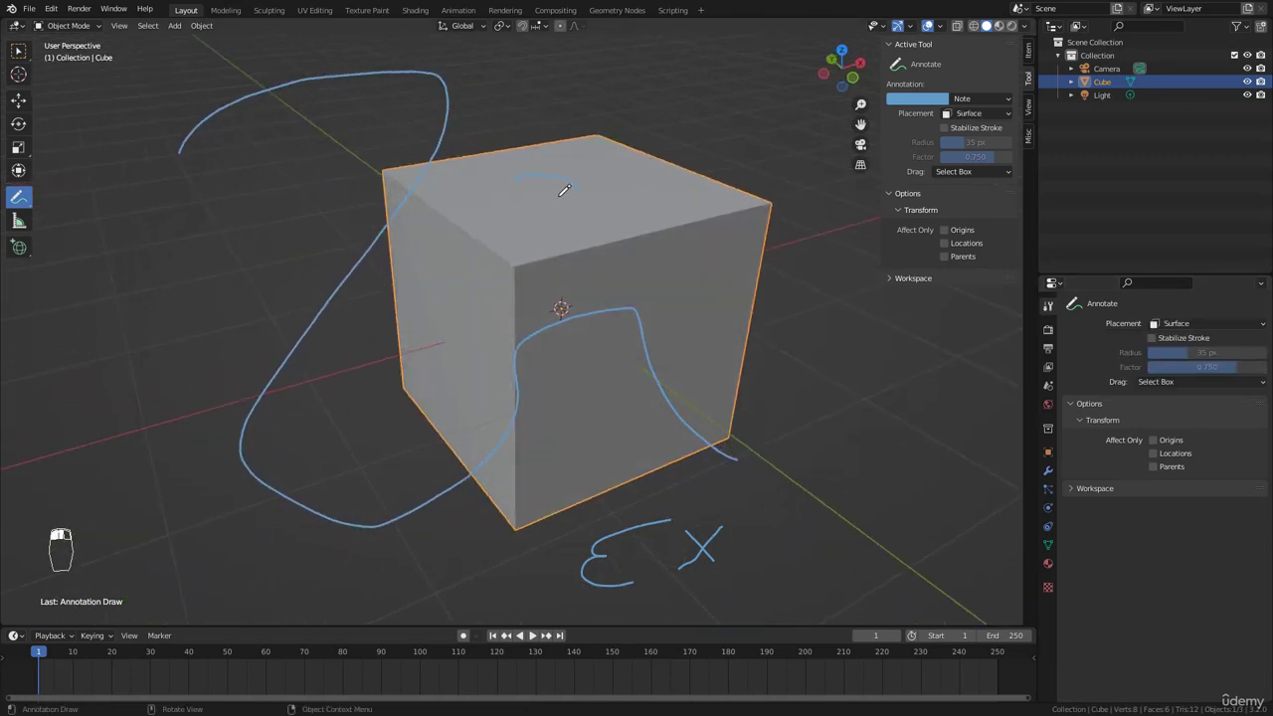
{"action": "middle_click_drag", "start_coordinate": [648, 329], "coordinate": [514, 304]}
{"action": "mouse_move", "coordinate": [506, 241]}
{"action": "left_mouse_down"}
{"action": "mouse_move", "coordinate": [550, 241]}
{"action": "mouse_move", "coordinate": [604, 340]}
{"action": "left_mouse_up"}
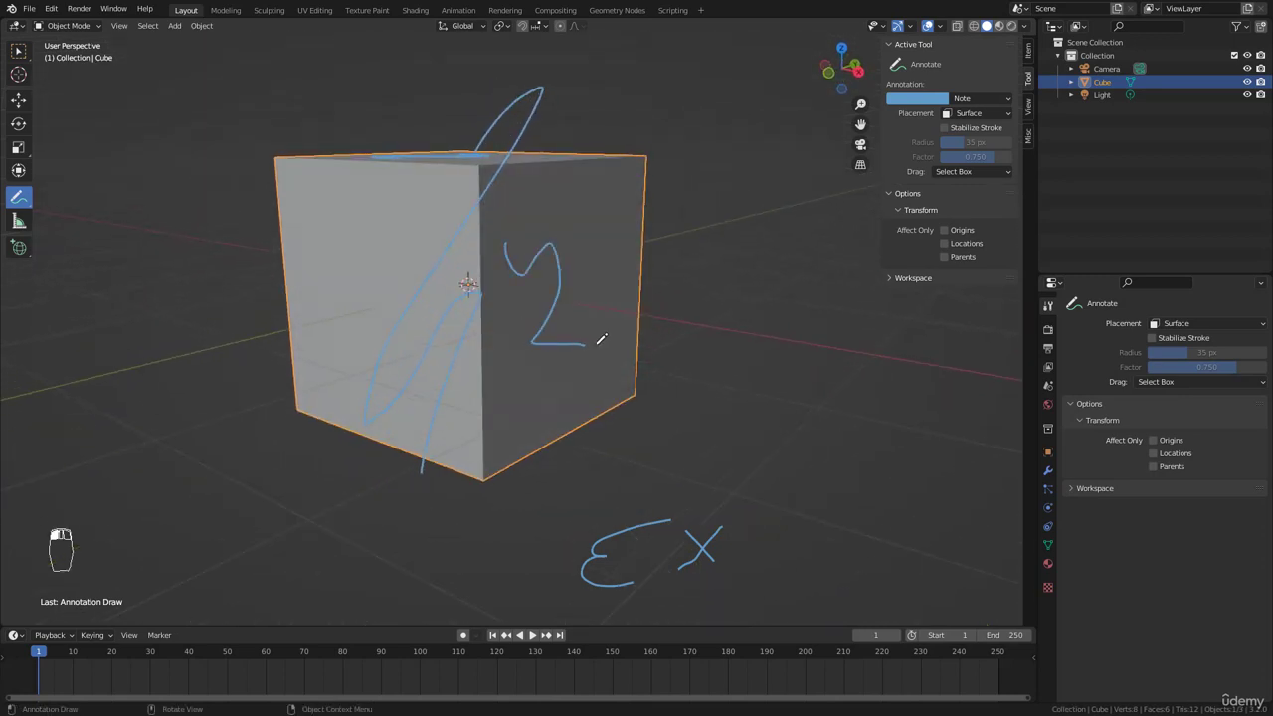
{"action": "mouse_move", "coordinate": [662, 341]}
{"action": "middle_mouse_down"}
{"action": "mouse_move", "coordinate": [503, 322]}
{"action": "mouse_move", "coordinate": [484, 288]}
{"action": "middle_mouse_up"}
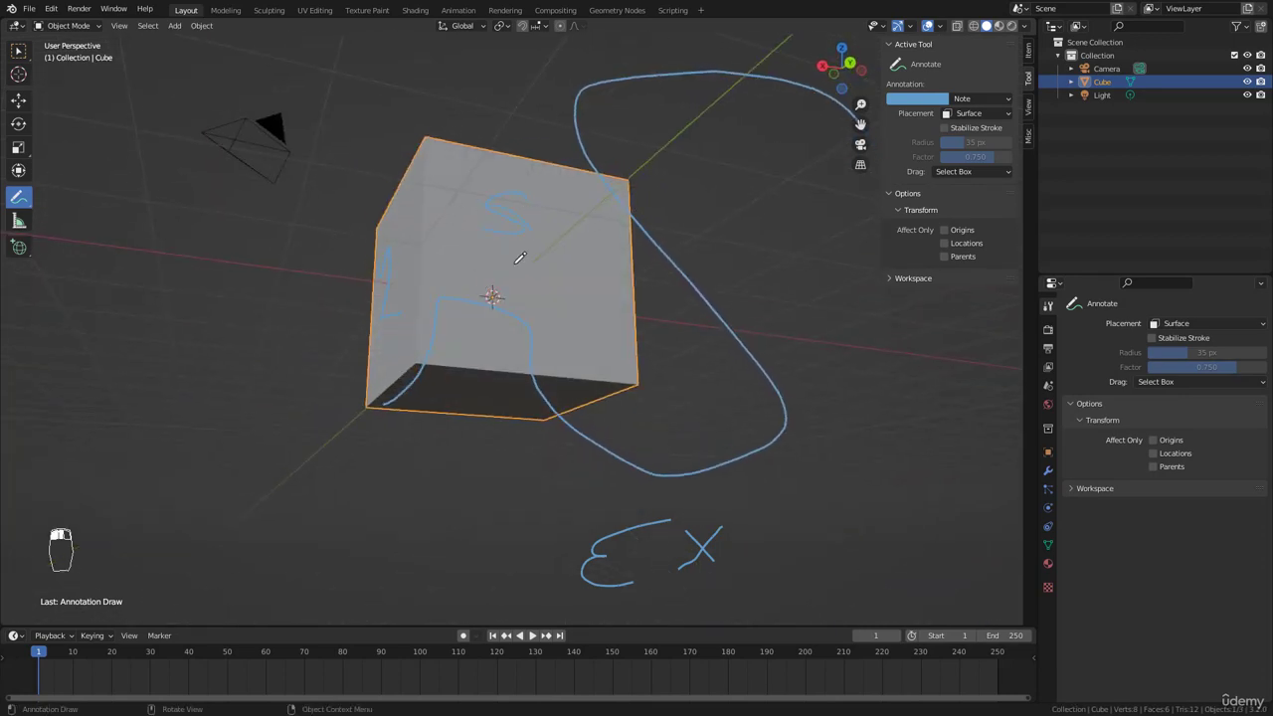
{"action": "middle_click_drag", "start_coordinate": [558, 330], "coordinate": [762, 387]}
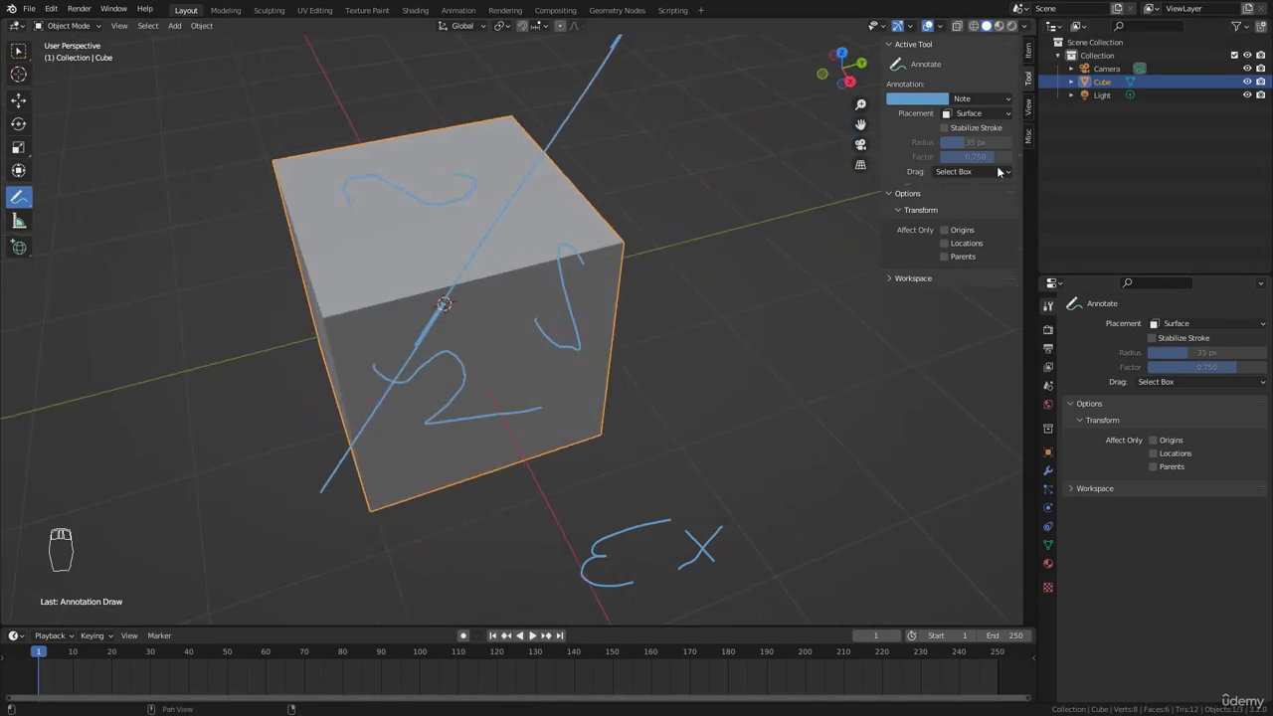
Step: Remove the Note annotation layer with all strokes on and around the cube
{"action": "left_click", "coordinate": [985, 99]}
{"action": "left_click", "coordinate": [1065, 152]}
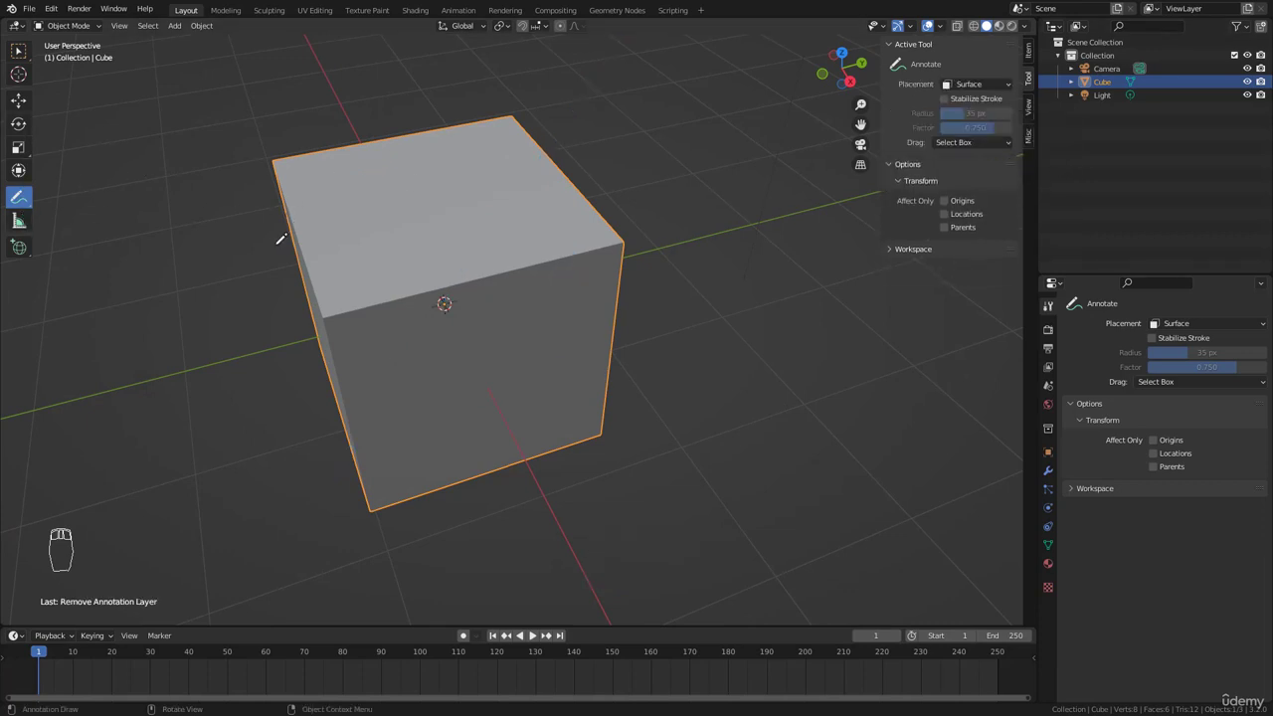
{"action": "middle_click_drag", "start_coordinate": [280, 239], "coordinate": [339, 200]}
Step: Measure a vertical distance of about 30 m beside the cube in top orthographic view with the Measure tool
{"action": "left_click", "coordinate": [18, 220]}
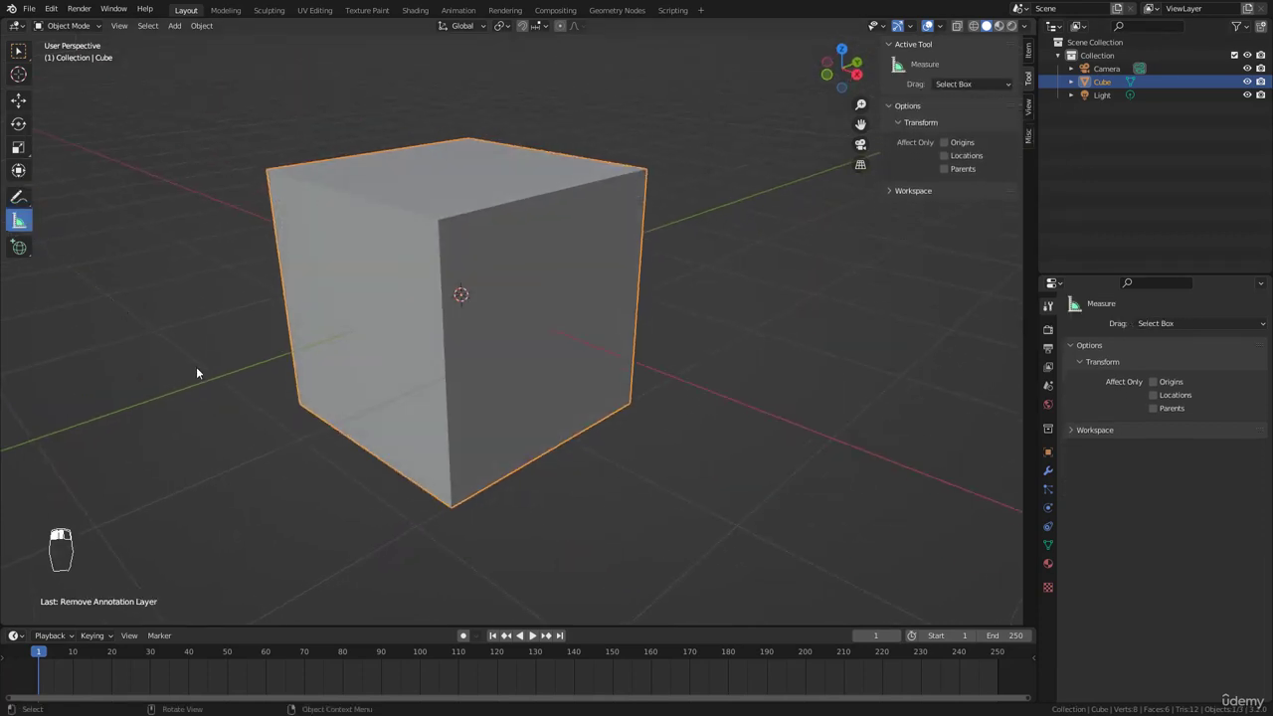
{"action": "middle_click_drag", "start_coordinate": [196, 373], "coordinate": [359, 319]}
{"action": "middle_click_drag", "start_coordinate": [491, 289], "coordinate": [418, 278]}
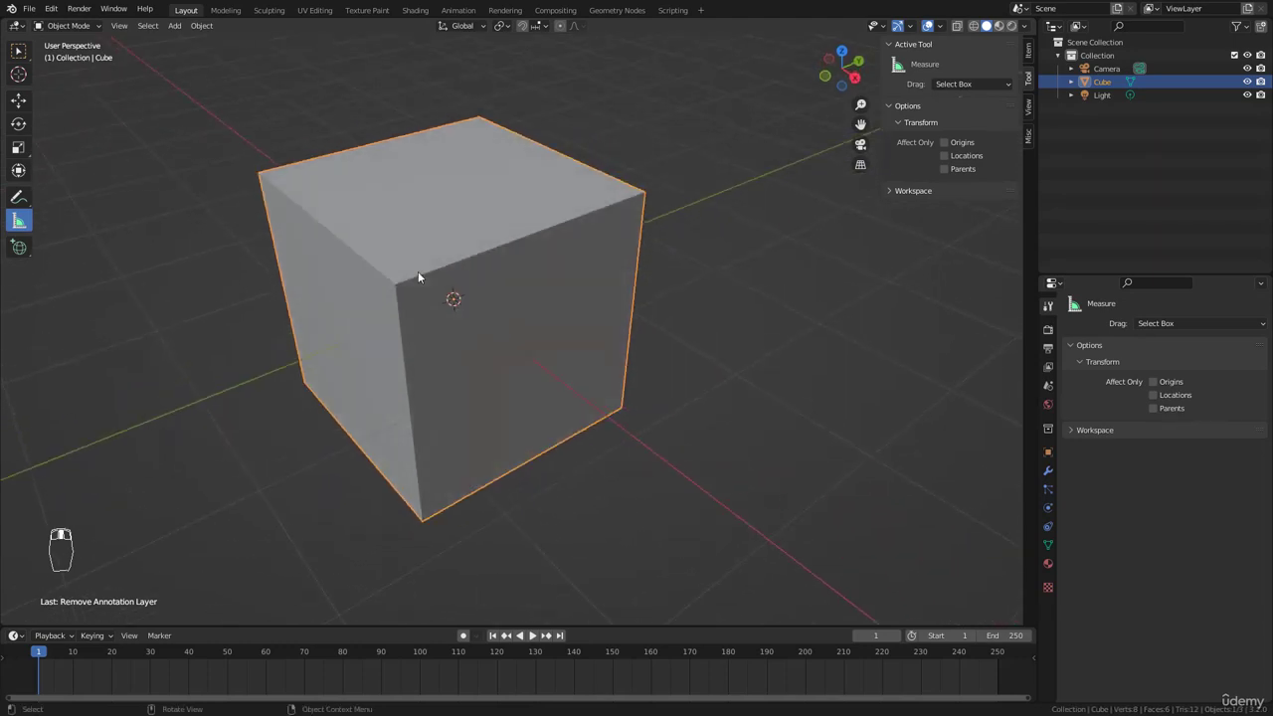
{"action": "scroll", "coordinate": [469, 331], "scroll_direction": "down", "scroll_amount": 10}
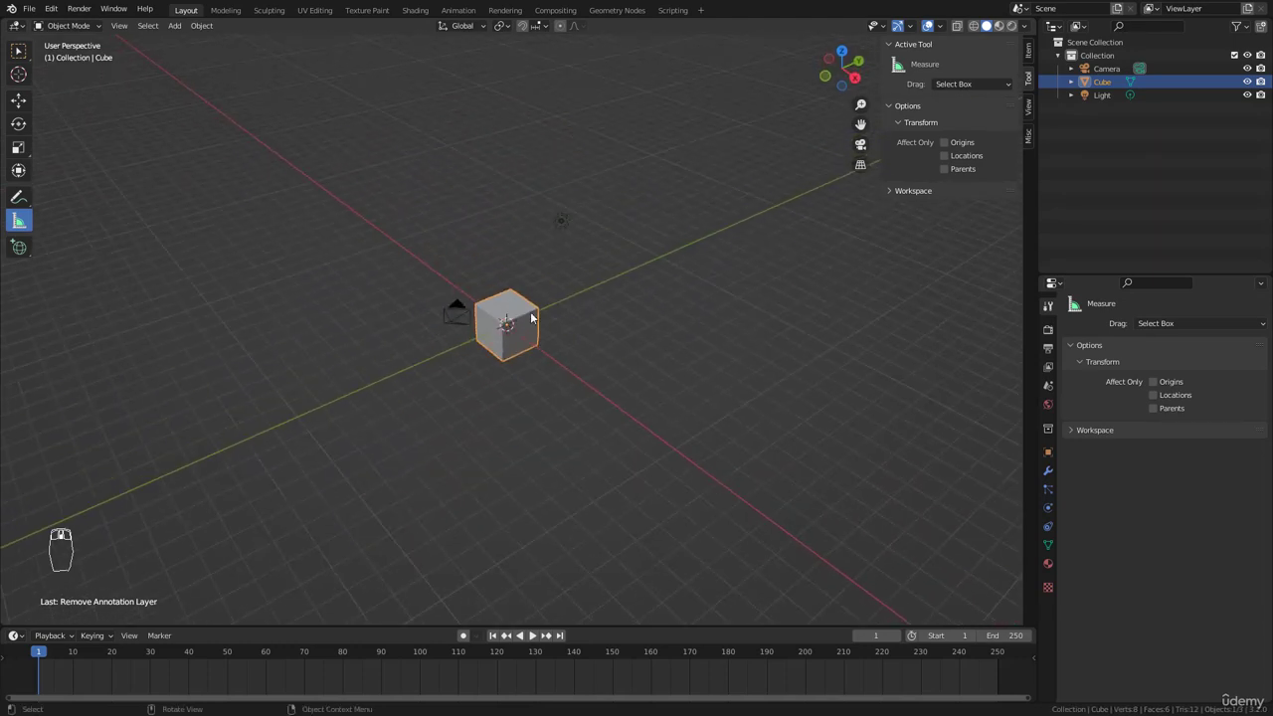
{"action": "middle_click_drag", "start_coordinate": [530, 311], "coordinate": [400, 400]}
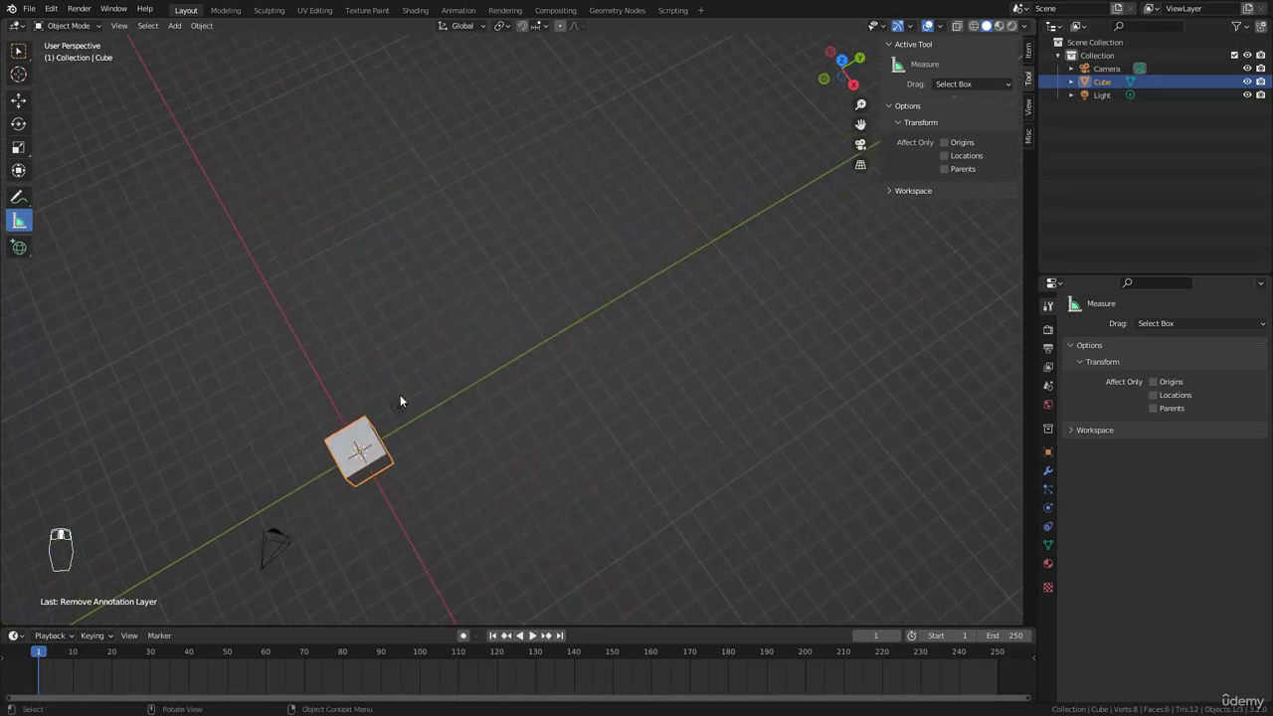
{"action": "middle_click_drag", "start_coordinate": [576, 305], "coordinate": [666, 310]}
{"action": "key", "text": "KP_7"}
{"action": "scroll", "coordinate": [657, 309], "scroll_direction": "down", "scroll_amount": 2}
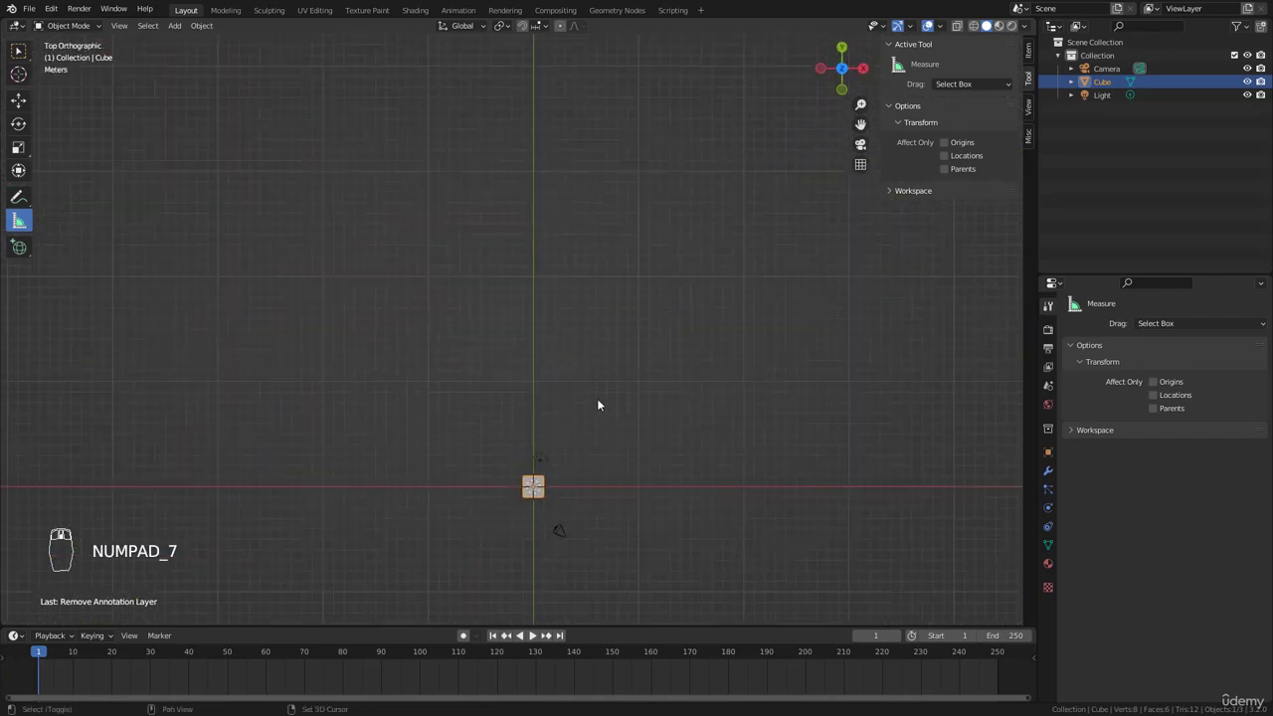
{"action": "middle_click_drag", "start_coordinate": [597, 397], "coordinate": [598, 364], "text": "shift"}
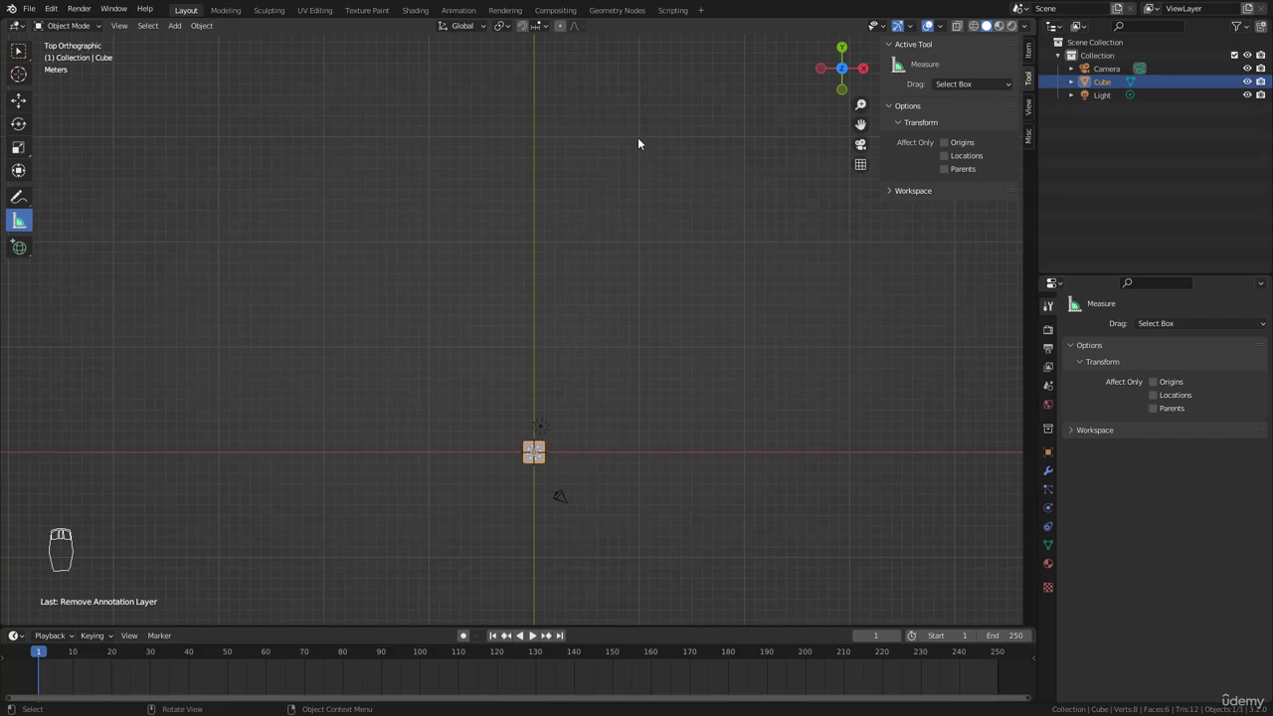
{"action": "left_click_drag", "start_coordinate": [639, 139], "coordinate": [640, 455]}
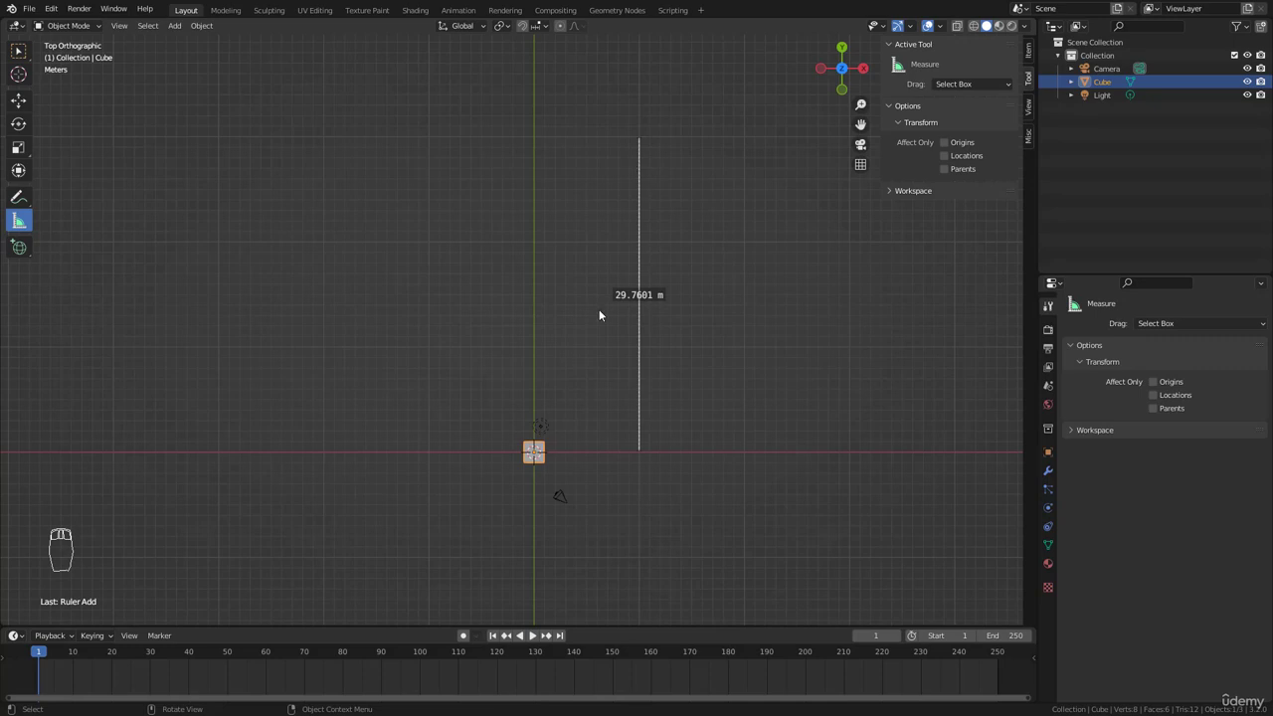
Step: Undo the ruler just added and return to a perspective view
{"action": "key", "text": "ctrl+z"}
{"action": "middle_click_drag", "start_coordinate": [594, 389], "coordinate": [501, 359]}
{"action": "scroll", "coordinate": [501, 359], "scroll_direction": "up", "scroll_amount": 5}
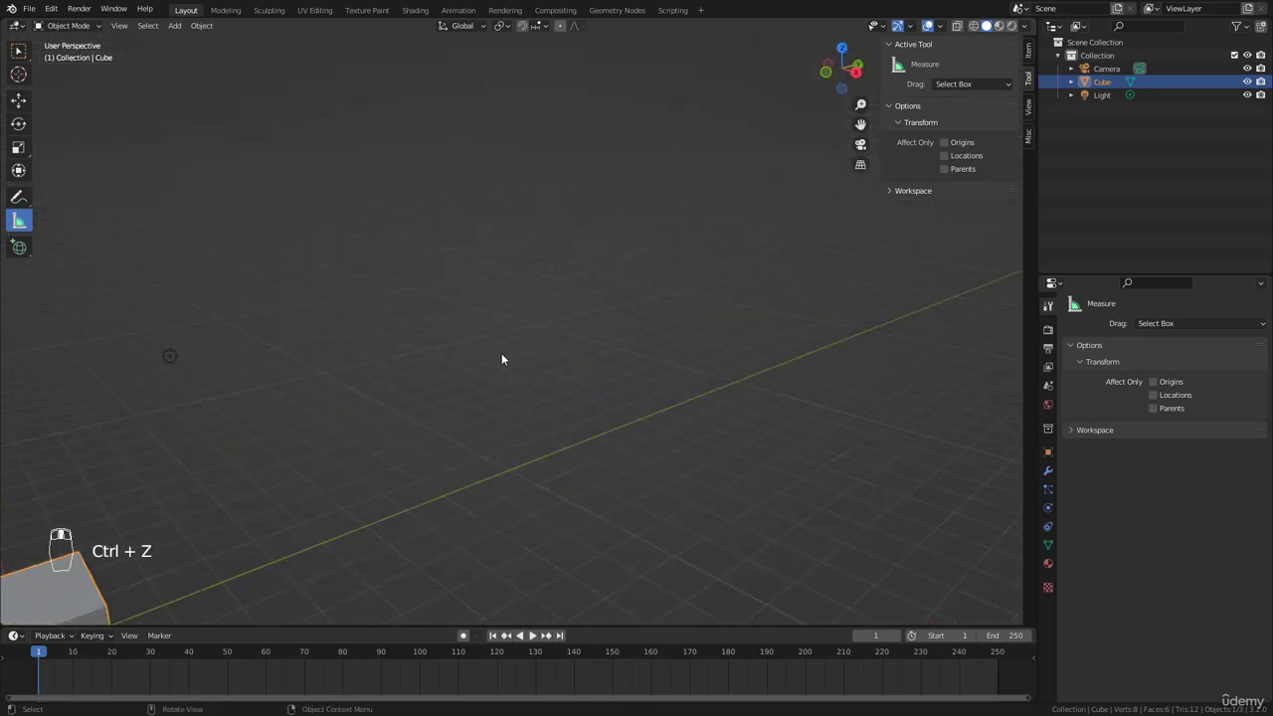
Step: Measure the cube's front vertical edge from its upper corner to its lower corner, with snapping, using the Measure tool
{"action": "middle_click_drag", "start_coordinate": [437, 428], "coordinate": [651, 281], "text": "shift"}
{"action": "scroll", "coordinate": [541, 344], "scroll_direction": "up", "scroll_amount": 2}
{"action": "middle_click_drag", "start_coordinate": [485, 397], "coordinate": [557, 334], "text": "shift"}
{"action": "scroll", "coordinate": [550, 329], "scroll_direction": "up", "scroll_amount": 2}
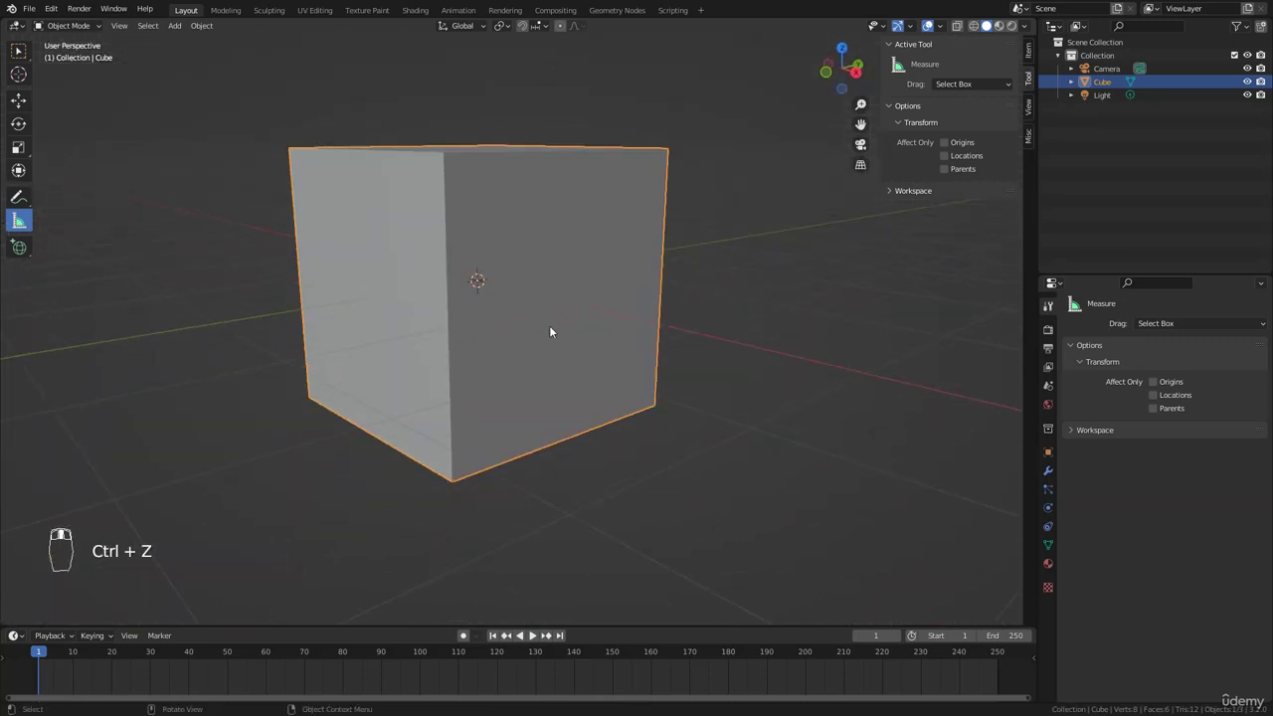
{"action": "middle_click_drag", "start_coordinate": [590, 245], "coordinate": [555, 323], "text": "shift"}
{"action": "middle_click_drag", "start_coordinate": [483, 294], "coordinate": [486, 298], "text": "shift"}
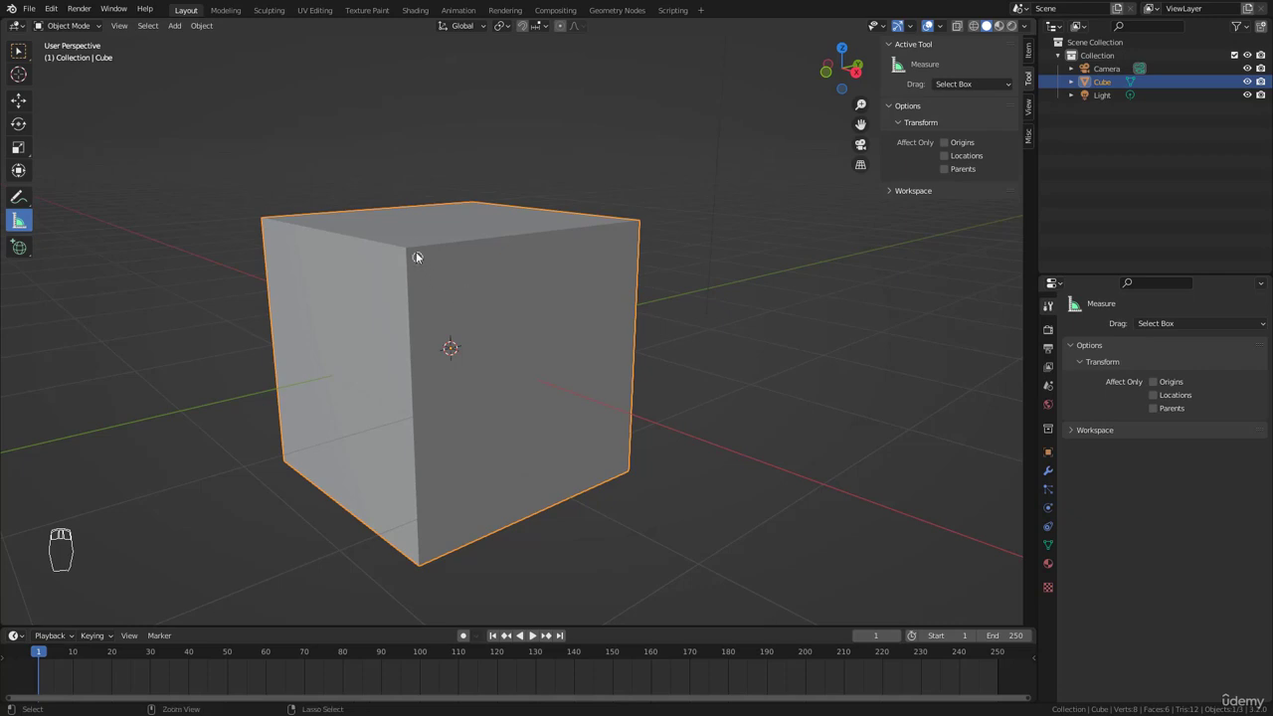
{"action": "left_click_drag", "start_coordinate": [407, 246], "coordinate": [424, 568], "text": "ctrl"}
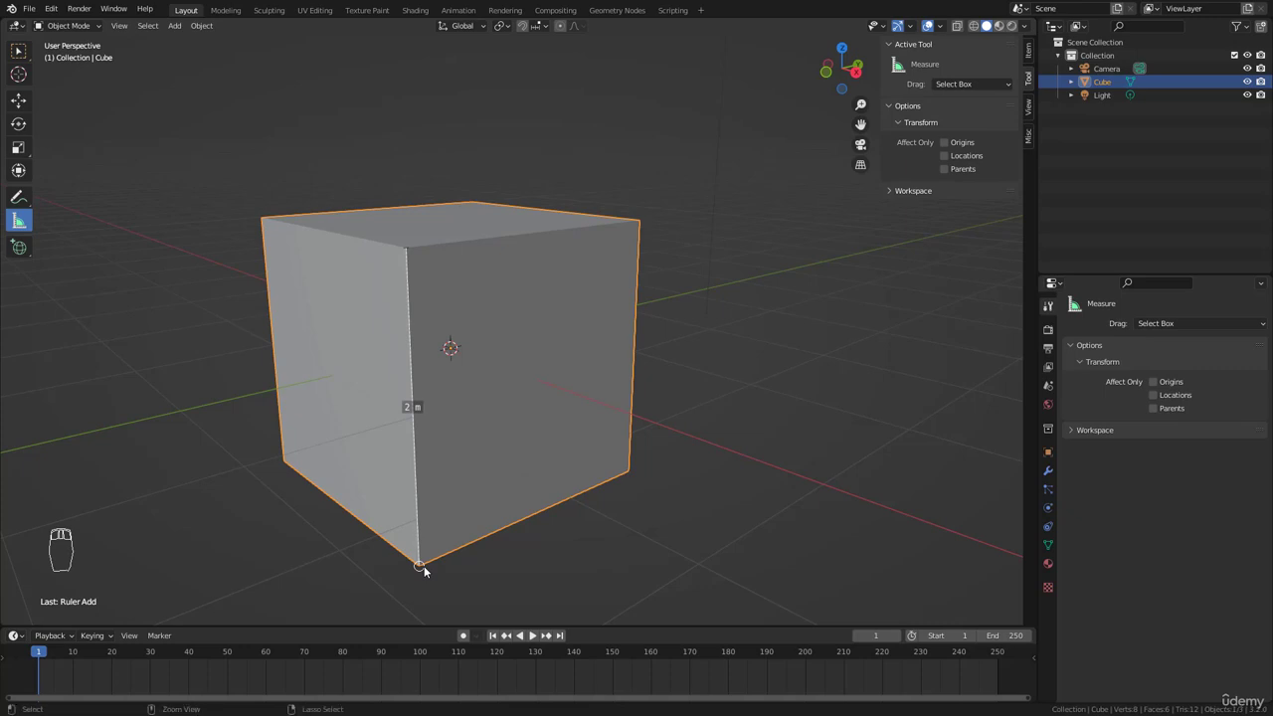
{"action": "mouse_move", "coordinate": [561, 405]}
{"action": "middle_mouse_down"}
{"action": "mouse_move", "coordinate": [548, 406]}
{"action": "mouse_move", "coordinate": [566, 407]}
{"action": "middle_mouse_up"}
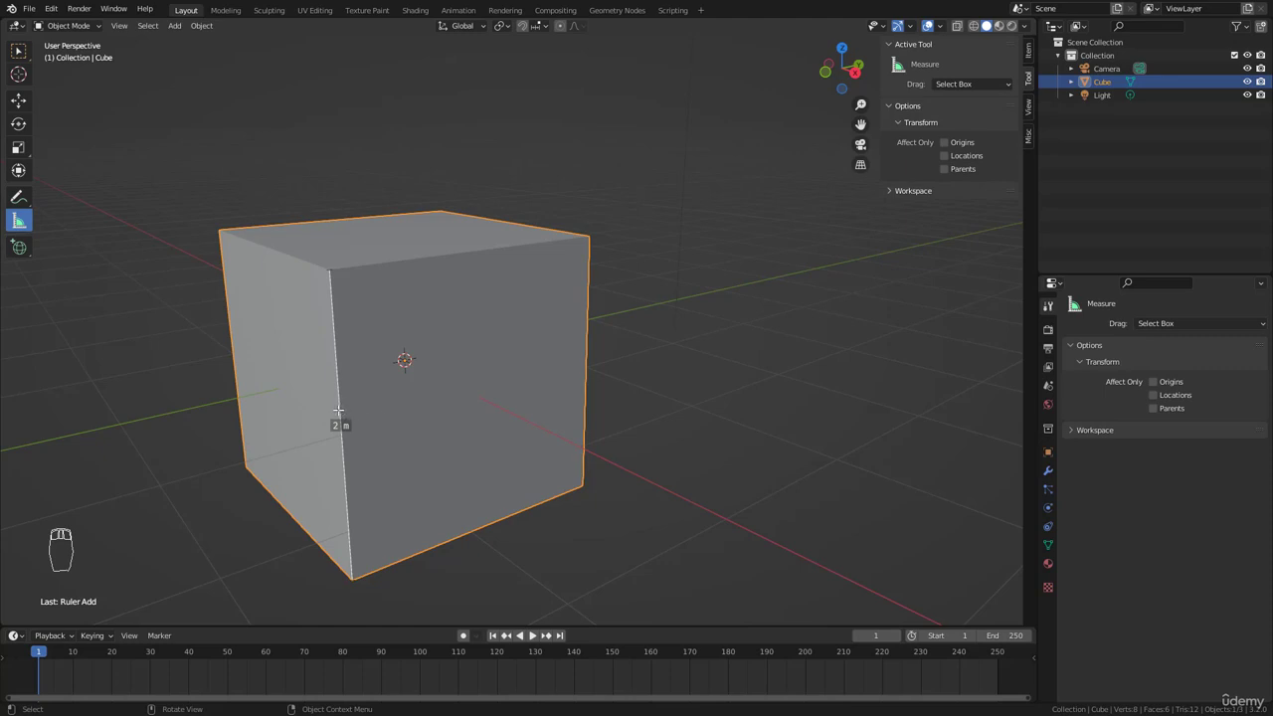
Step: Turn the edge ruler into an angle measurement by snapping its midpoint to the far upper corner of the same cube face
{"action": "left_click_drag", "start_coordinate": [338, 410], "coordinate": [586, 237]}
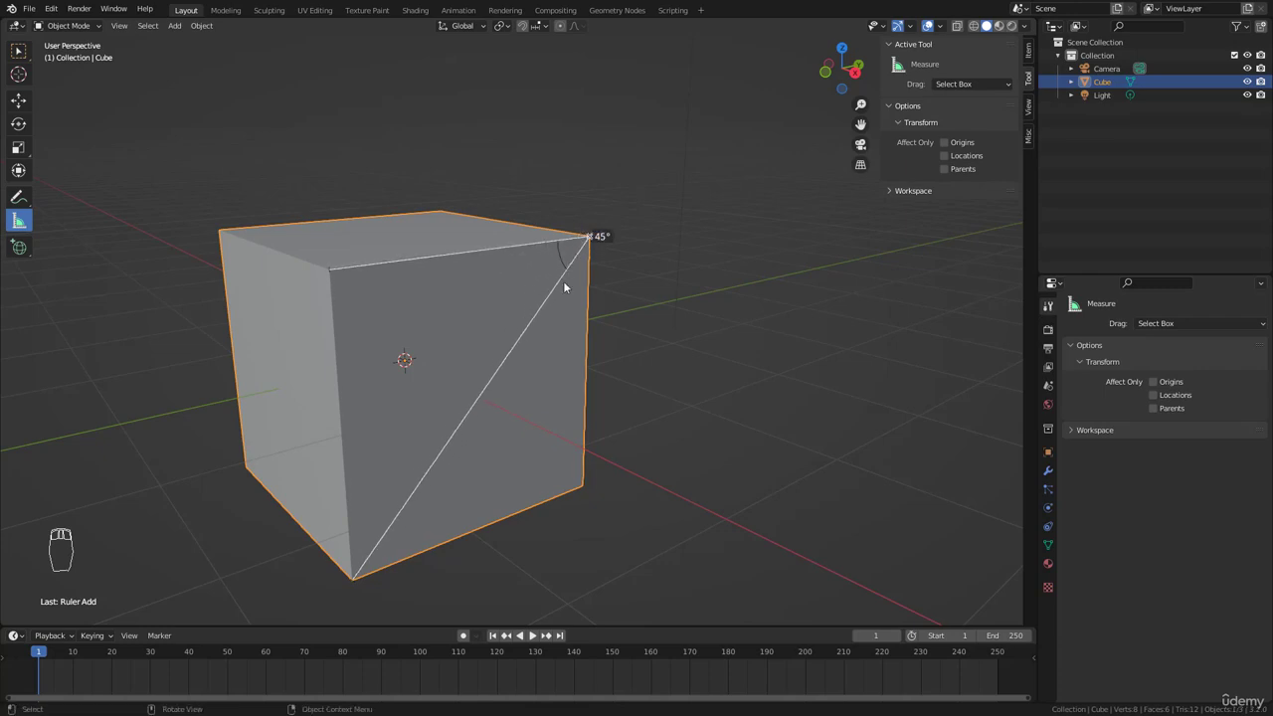
{"action": "mouse_move", "coordinate": [522, 395]}
{"action": "middle_mouse_down"}
{"action": "mouse_move", "coordinate": [491, 406]}
{"action": "mouse_move", "coordinate": [516, 383]}
{"action": "middle_mouse_up"}
{"action": "middle_click_drag", "start_coordinate": [448, 295], "coordinate": [485, 370]}
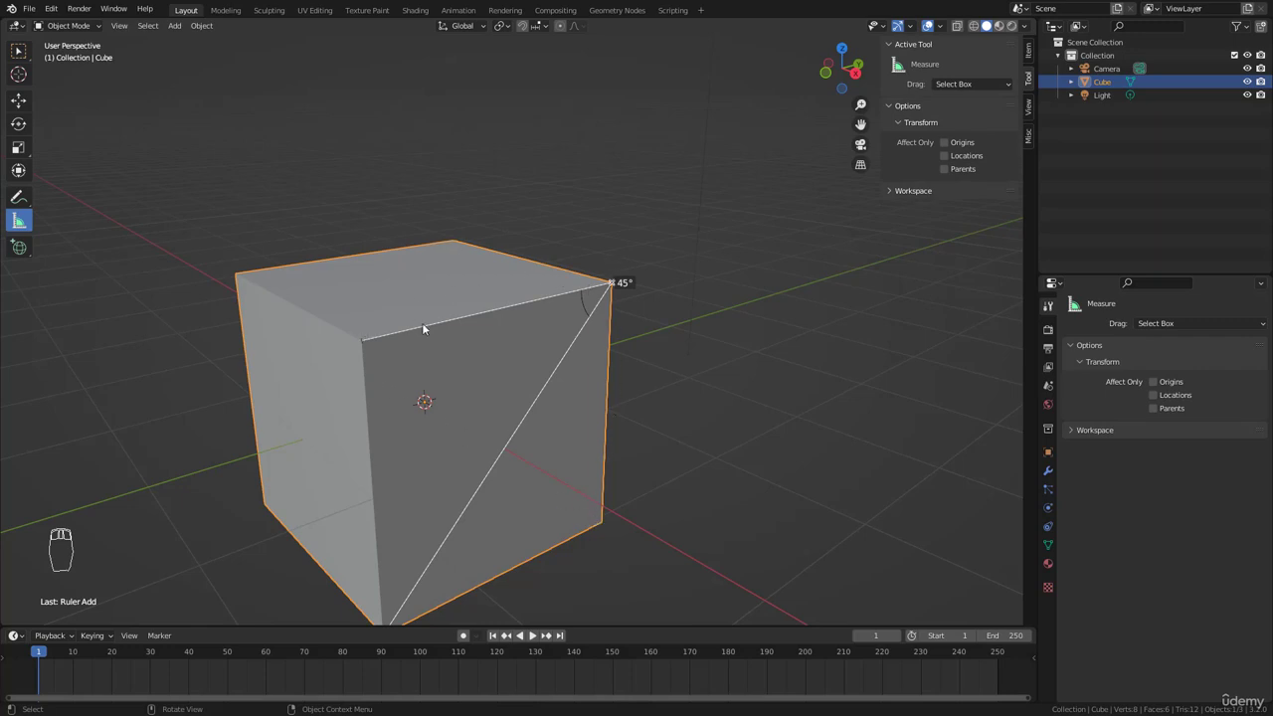
Step: Remove the rulers from the cube and undo the accidental deletion of the cube
{"action": "left_click", "coordinate": [585, 323]}
{"action": "key", "text": "Delete"}
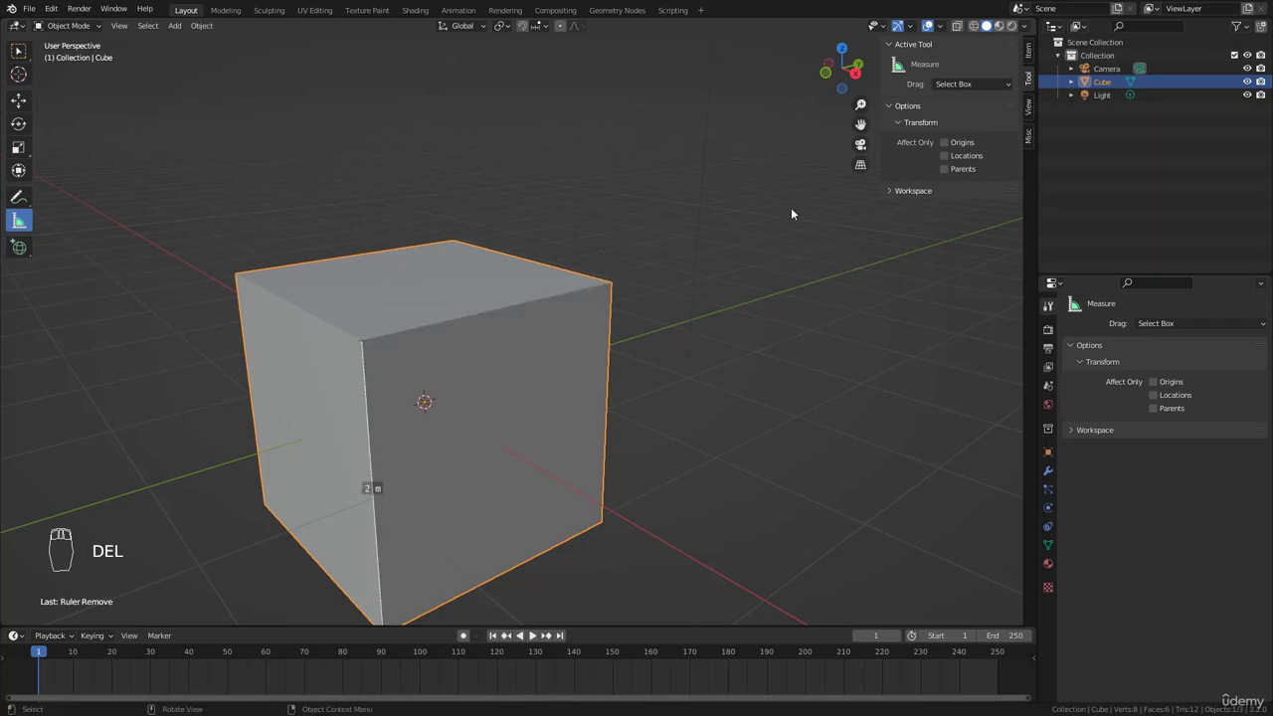
{"action": "key", "text": "Delete"}
{"action": "key", "text": "Delete"}
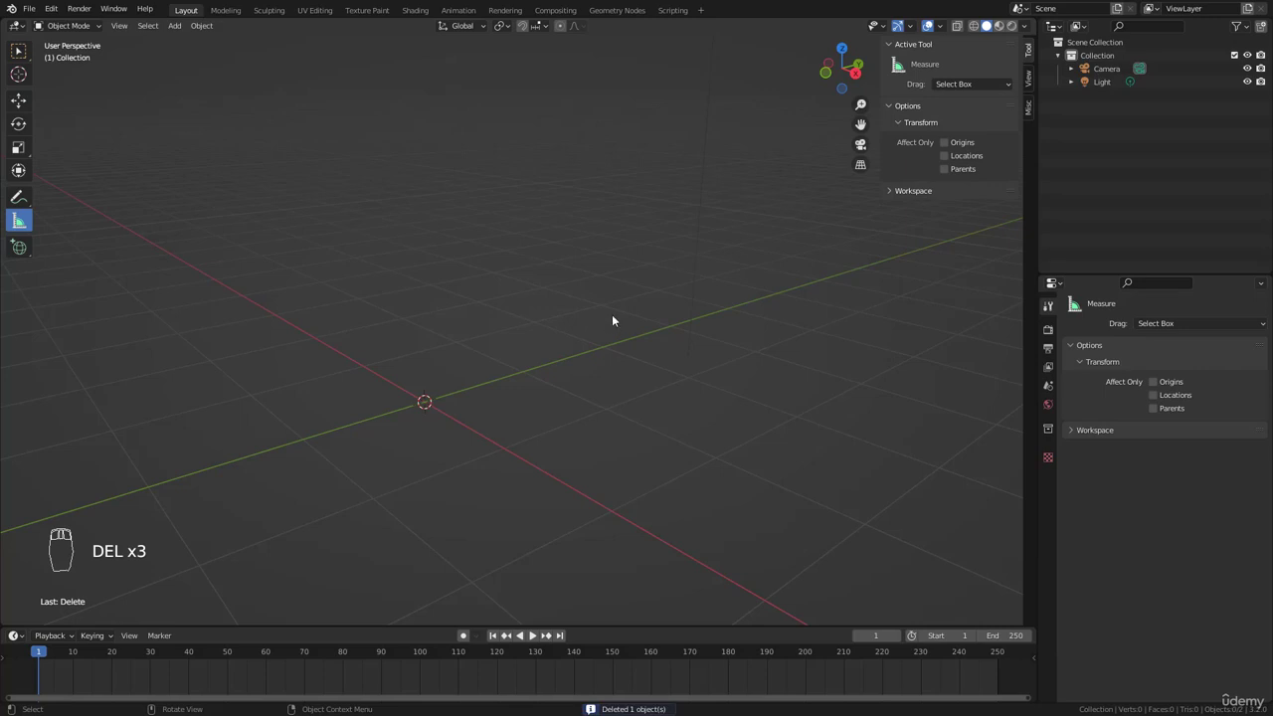
{"action": "key", "text": "ctrl+z"}
{"action": "middle_click_drag", "start_coordinate": [494, 375], "coordinate": [537, 344]}
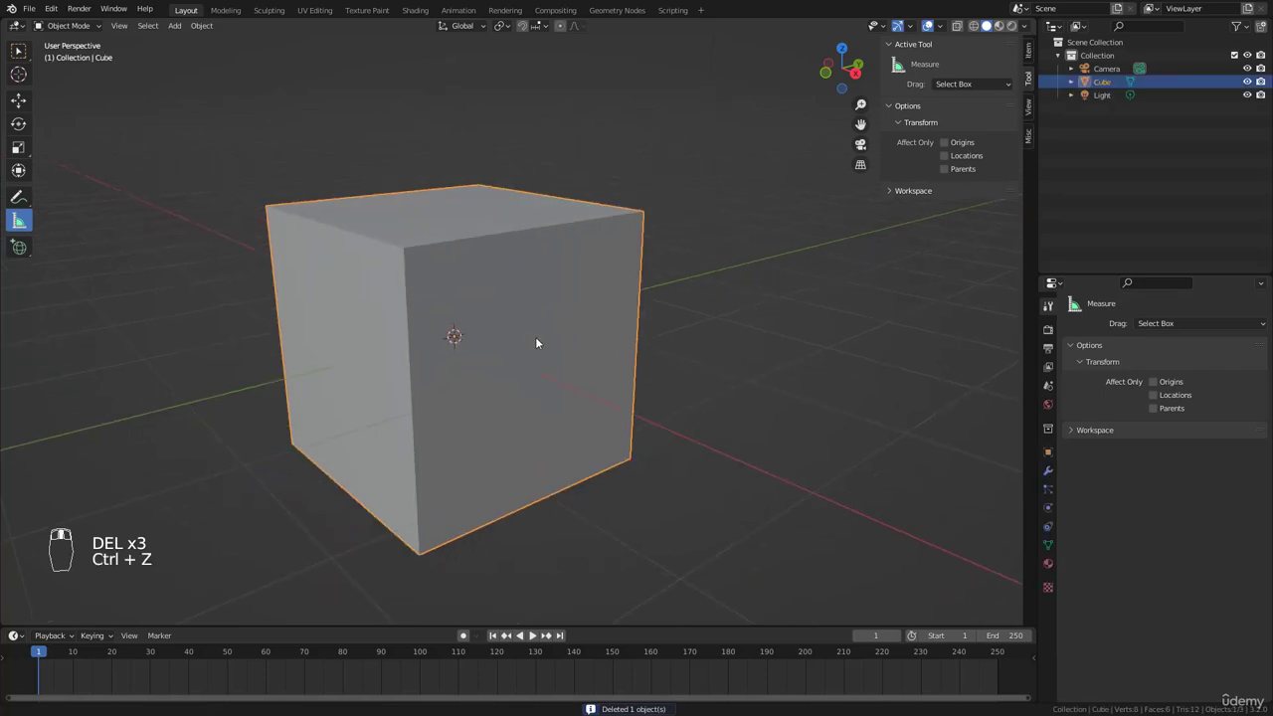
Step: Add a UV sphere with 32 segments and 16 rings on the floor beside the cube using the interactive Add UV Sphere tool
{"action": "left_click", "coordinate": [18, 245]}
{"action": "scroll", "coordinate": [330, 337], "scroll_direction": "down", "scroll_amount": 6}
{"action": "scroll", "coordinate": [398, 312], "scroll_direction": "up", "scroll_amount": 1}
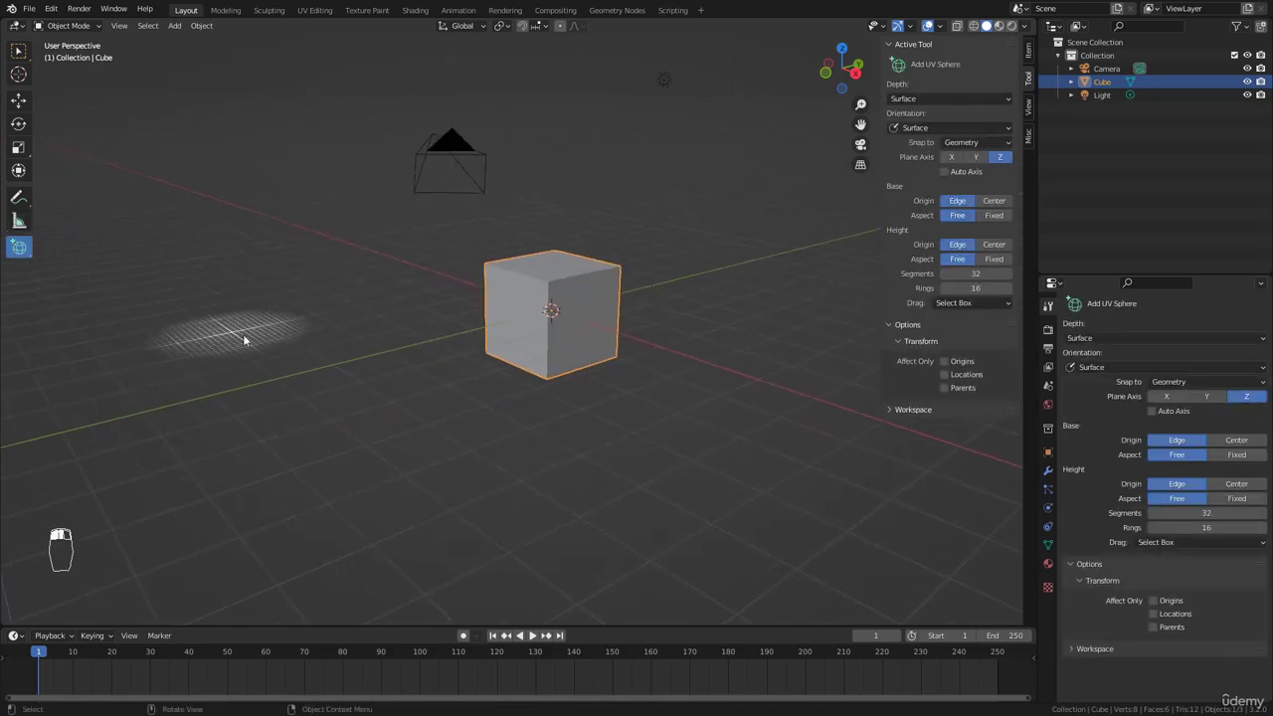
{"action": "left_click_drag", "start_coordinate": [244, 340], "coordinate": [346, 340]}
{"action": "left_click", "coordinate": [335, 239]}
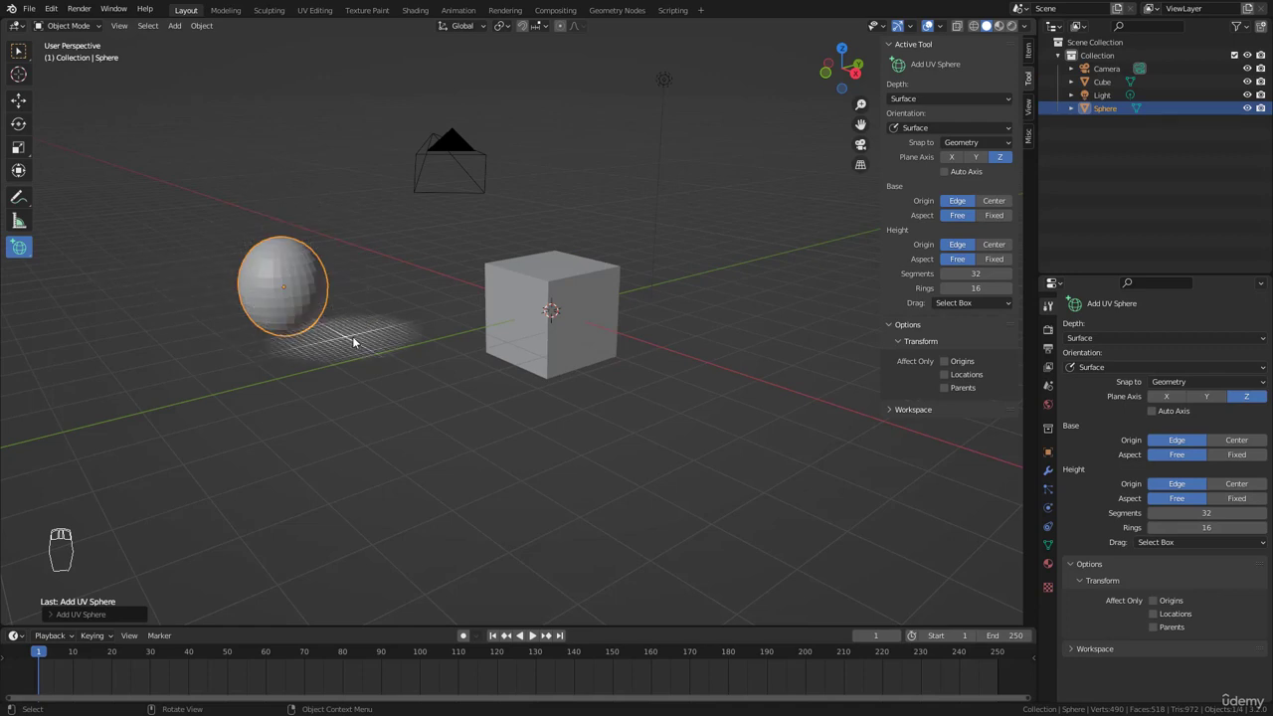
Step: Add a tall cone with 32 vertices on the floor in front of the cube using the interactive Add Cone tool
{"action": "middle_click_drag", "start_coordinate": [353, 341], "coordinate": [380, 328]}
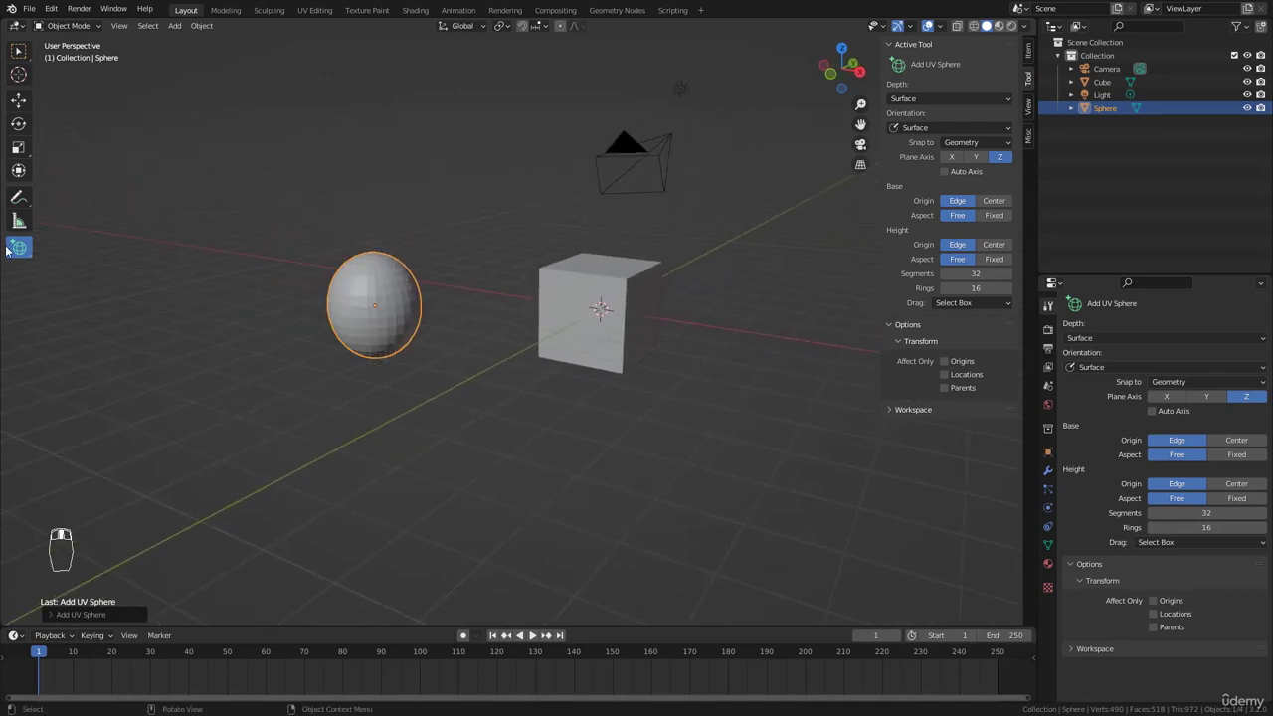
{"action": "left_click_drag", "start_coordinate": [6, 251], "coordinate": [72, 278]}
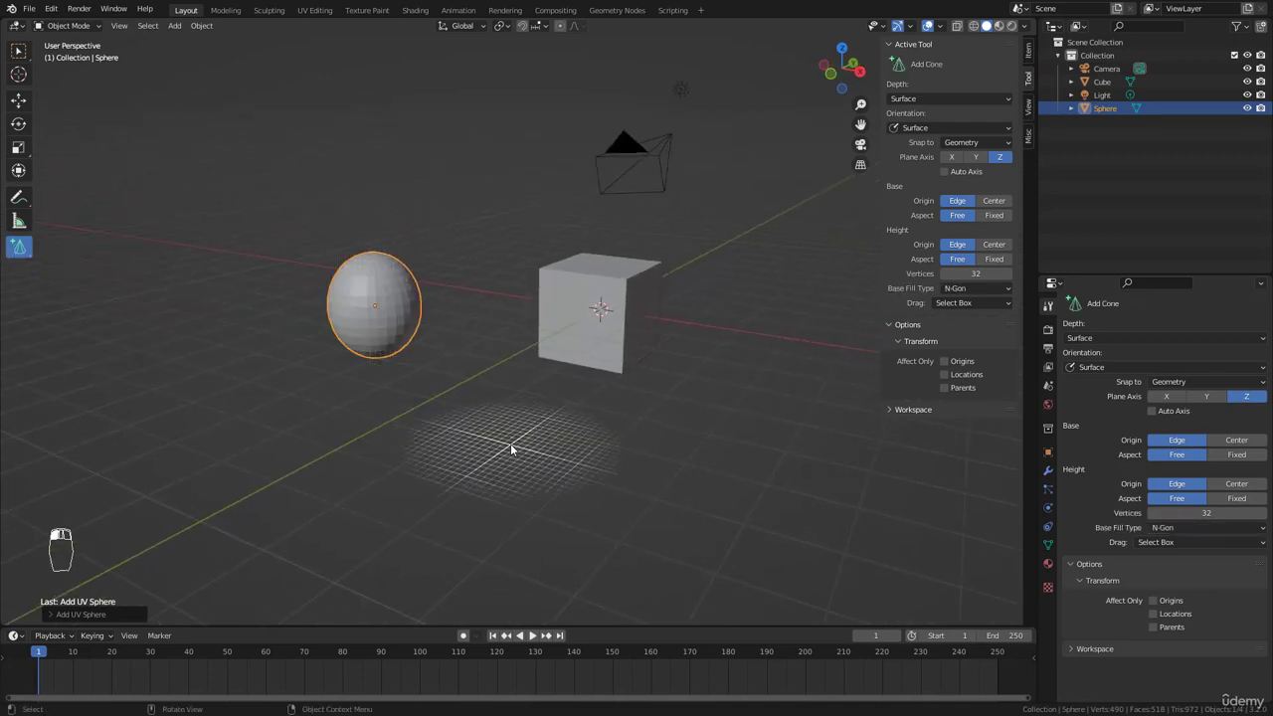
{"action": "left_click_drag", "start_coordinate": [510, 449], "coordinate": [633, 415]}
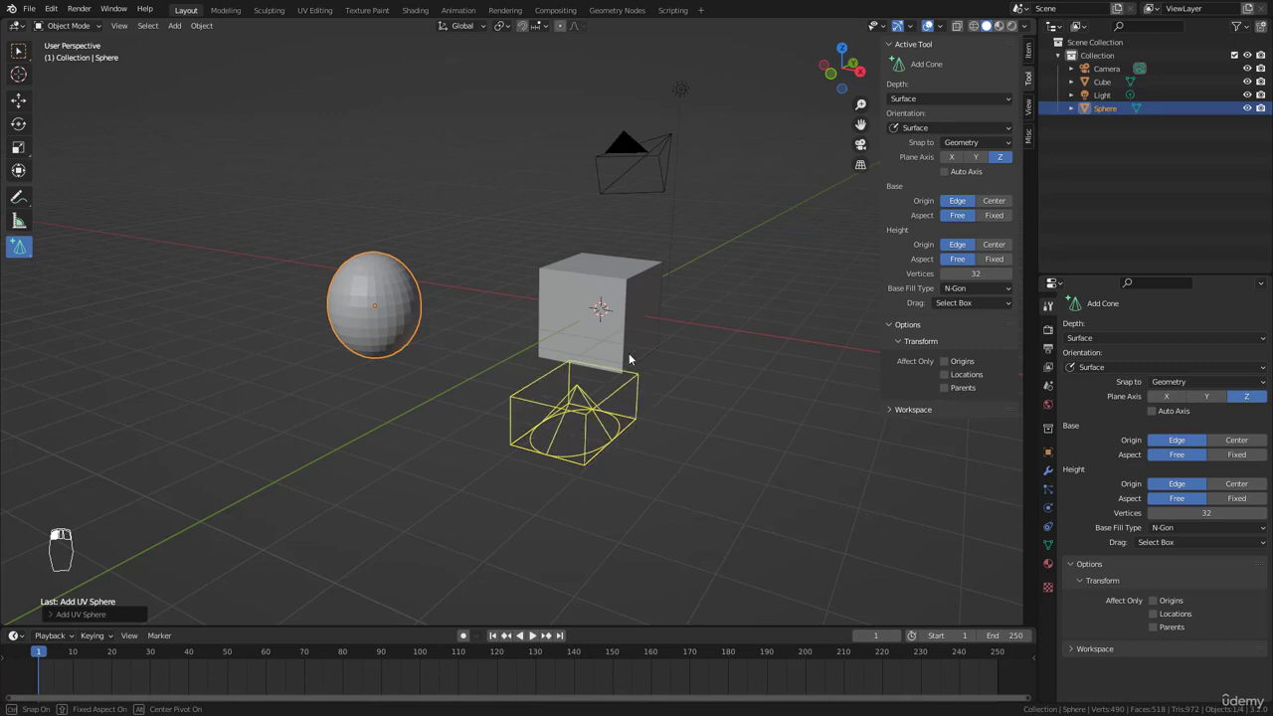
{"action": "left_click", "coordinate": [628, 293]}
Step: Add a cylinder with 32 vertices on the floor between the sphere and the cone using the interactive Add Cylinder tool
{"action": "left_click_drag", "start_coordinate": [19, 246], "coordinate": [88, 317]}
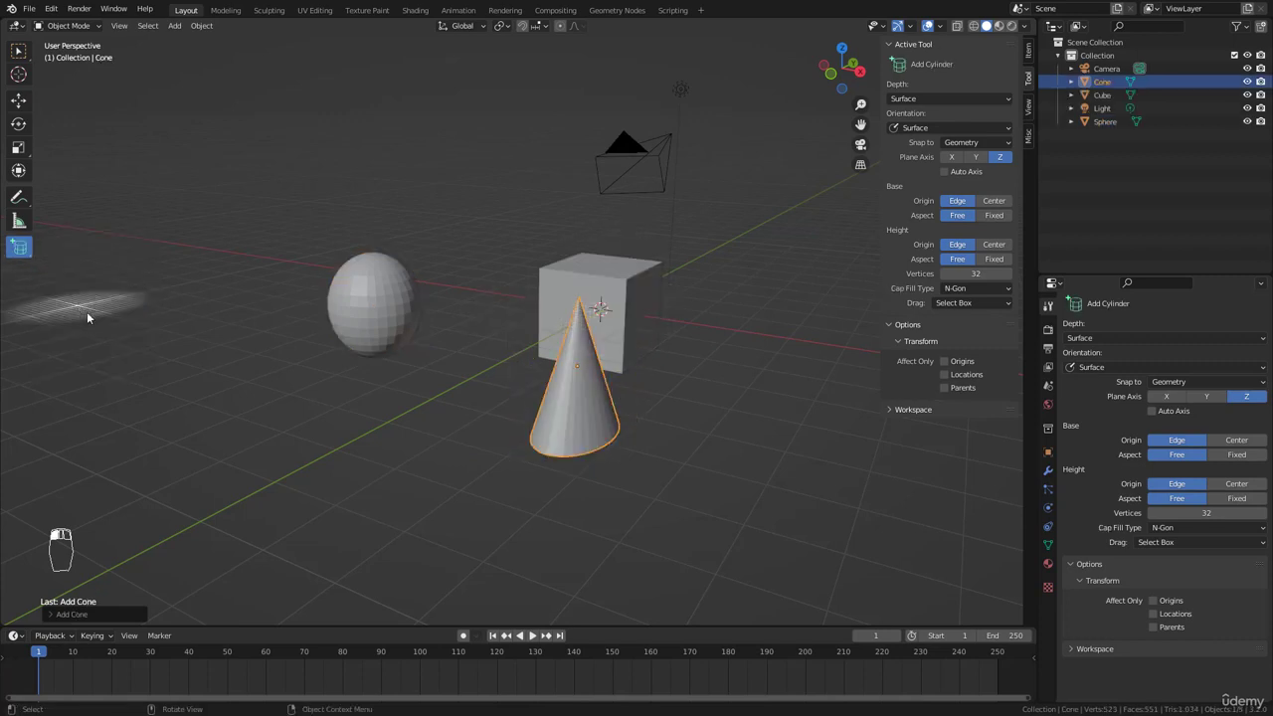
{"action": "left_click_drag", "start_coordinate": [369, 454], "coordinate": [476, 440]}
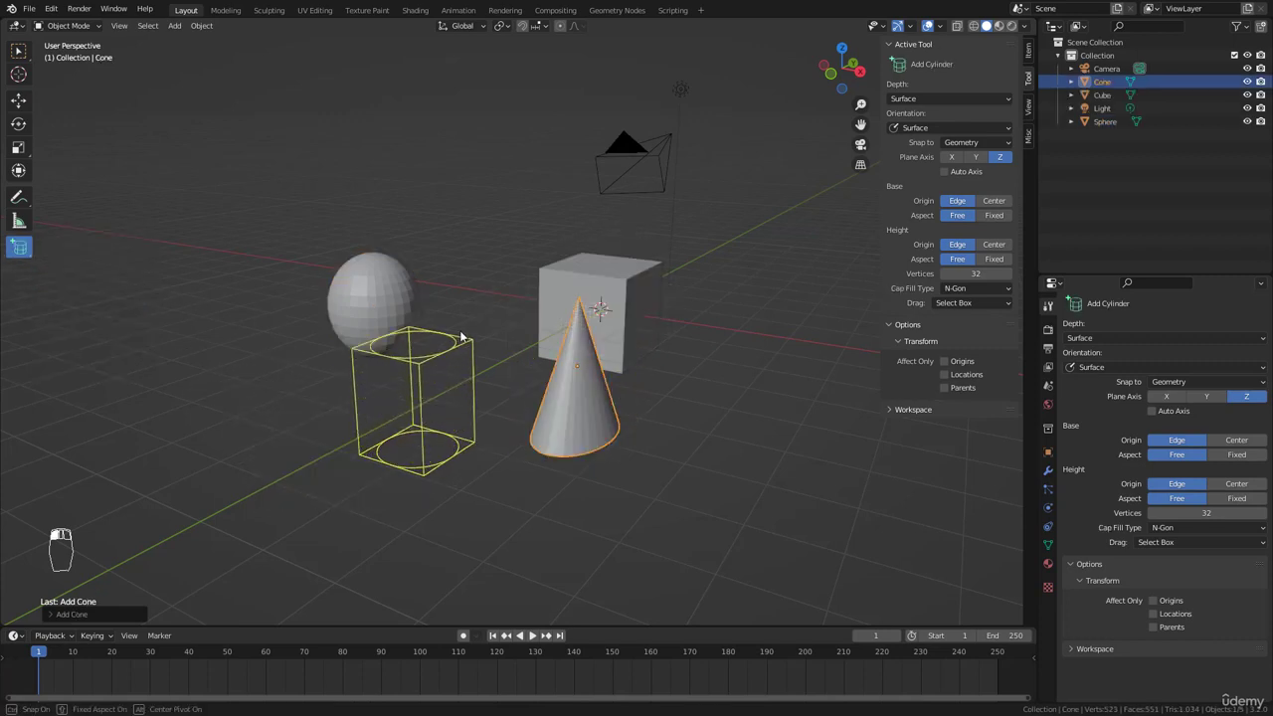
{"action": "left_click", "coordinate": [460, 337]}
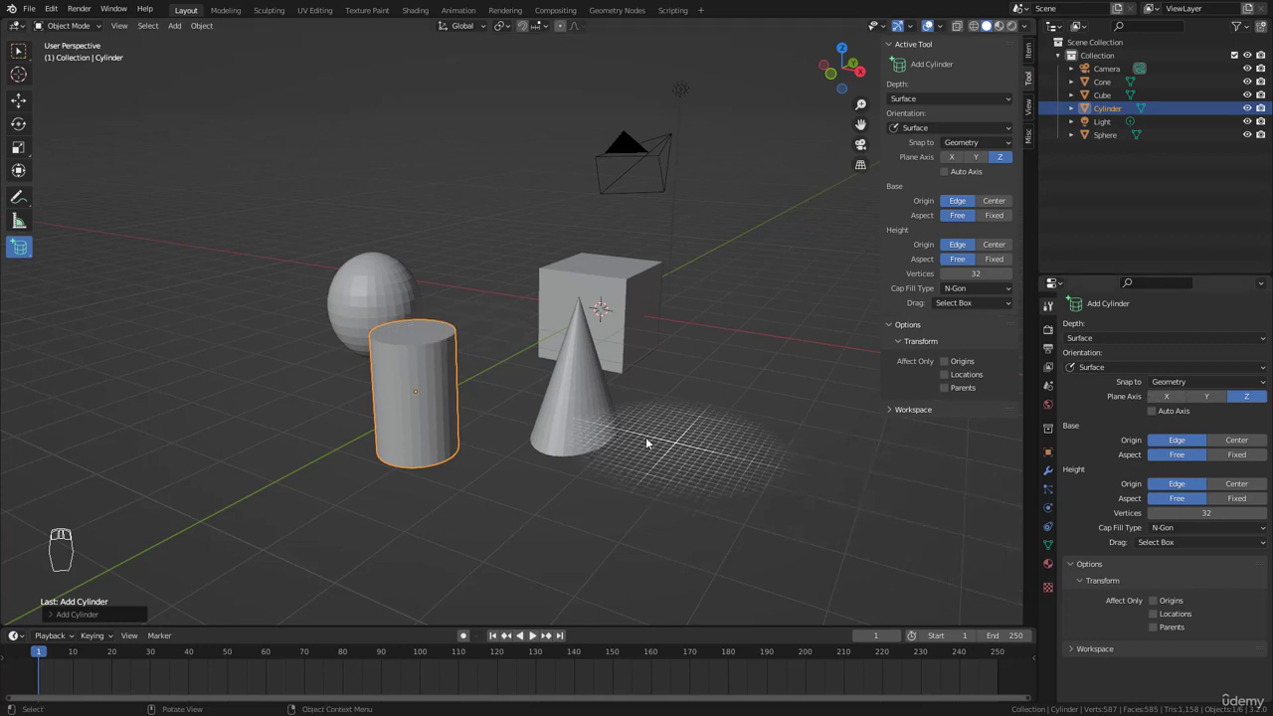
{"action": "middle_click_drag", "start_coordinate": [487, 389], "coordinate": [478, 417], "text": "shift"}
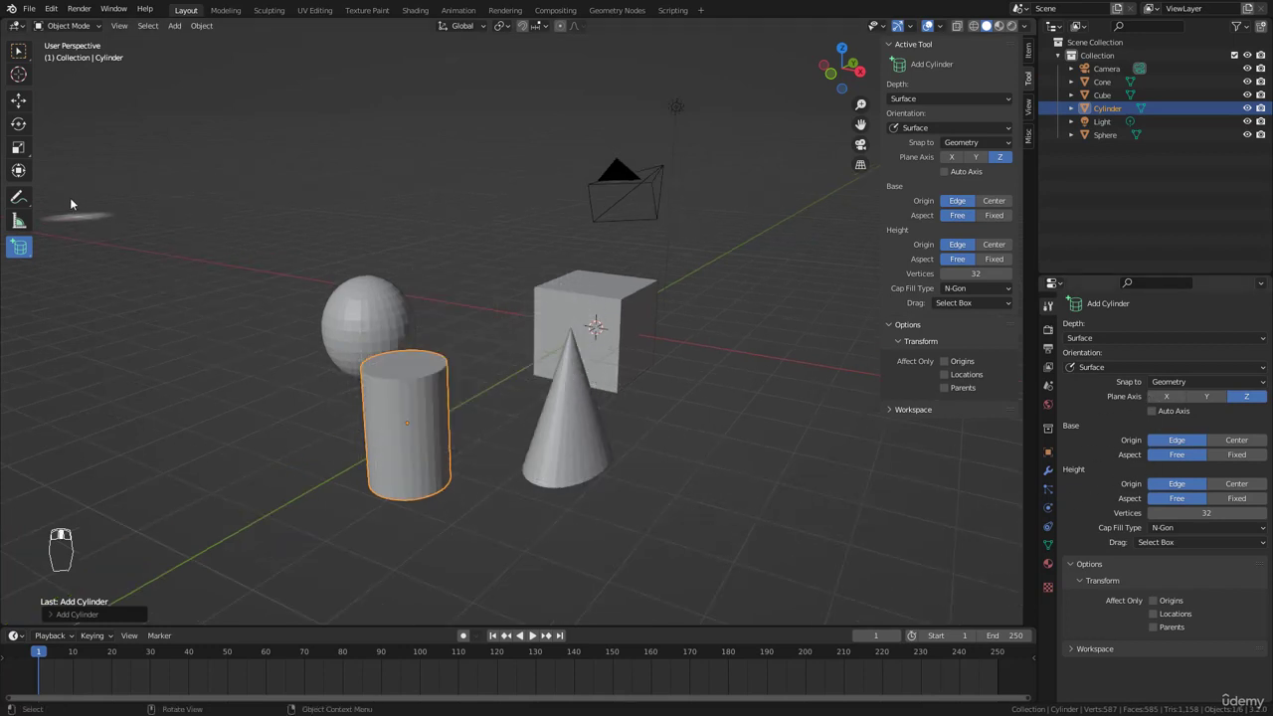
{"action": "middle_click_drag", "start_coordinate": [602, 463], "coordinate": [563, 415], "text": "shift"}
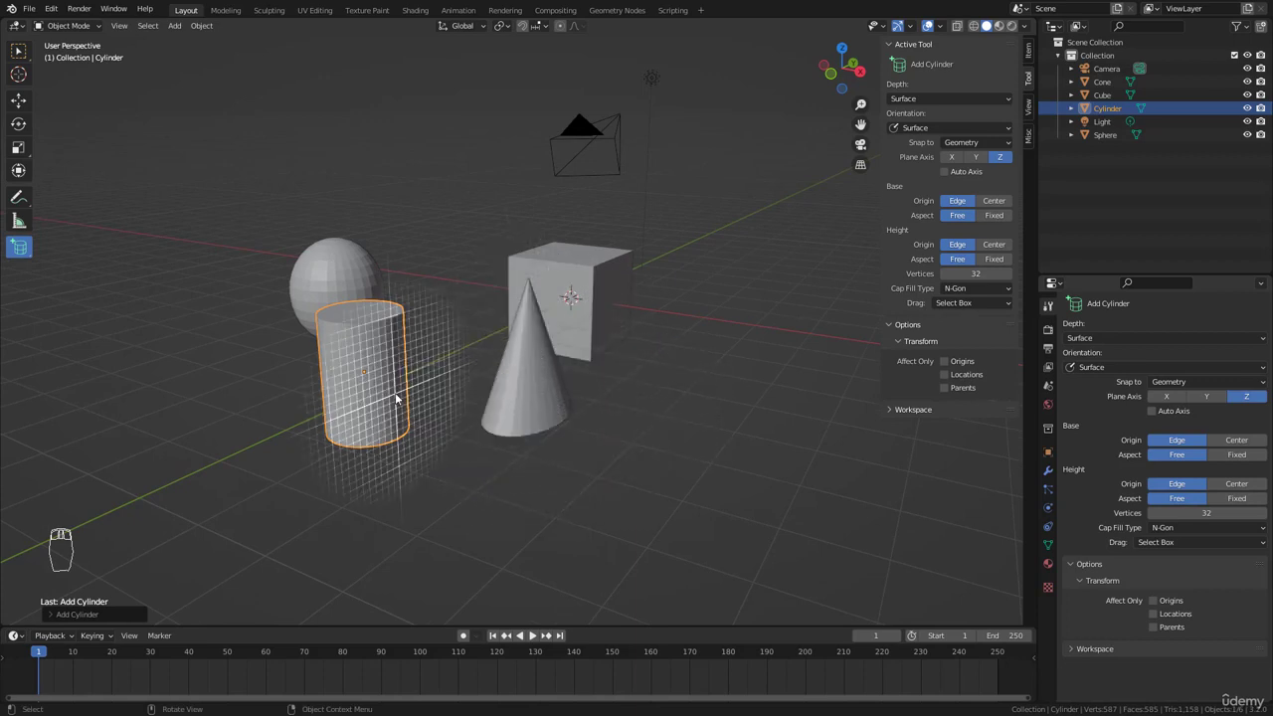
Step: Box-select the sphere, cone and cylinder and delete them, keeping only the cube, camera and light
{"action": "left_click", "coordinate": [25, 53]}
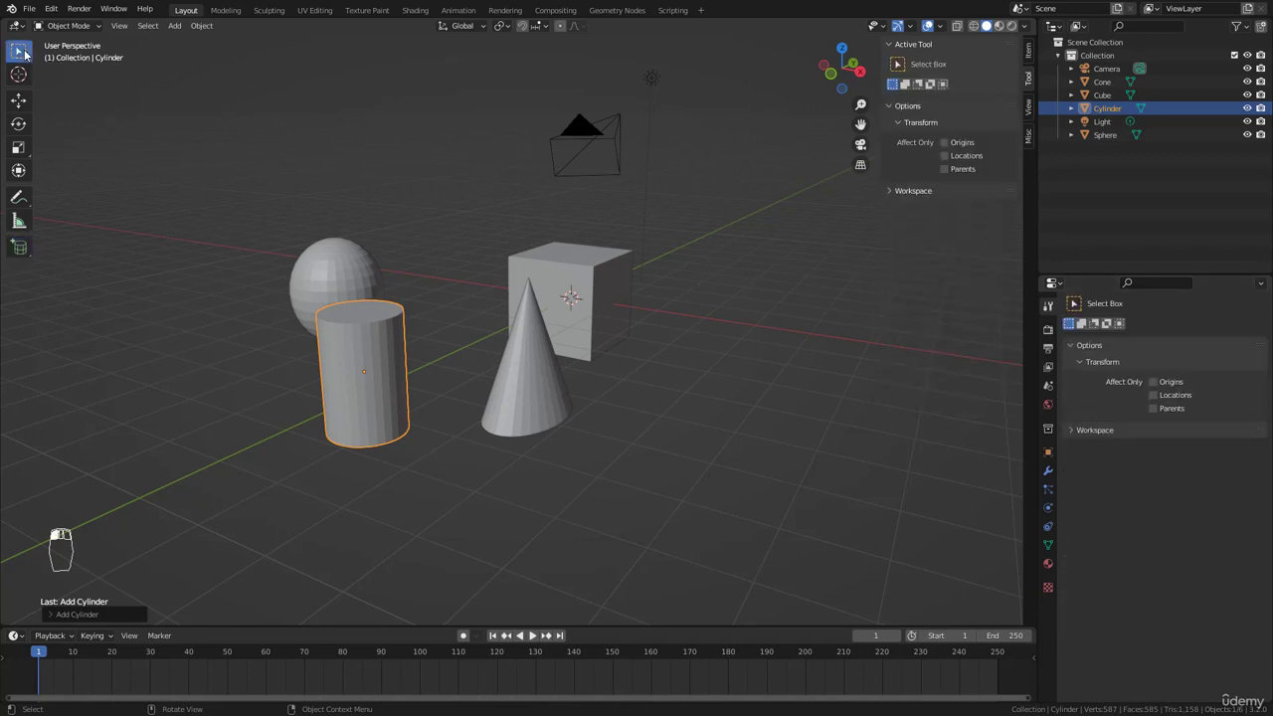
{"action": "scroll", "coordinate": [432, 329], "scroll_direction": "down", "scroll_amount": 2}
{"action": "middle_click_drag", "start_coordinate": [432, 329], "coordinate": [408, 369]}
{"action": "left_click_drag", "start_coordinate": [163, 251], "coordinate": [310, 423]}
{"action": "key", "text": "Delete"}
{"action": "scroll", "coordinate": [583, 346], "scroll_direction": "up", "scroll_amount": 3}
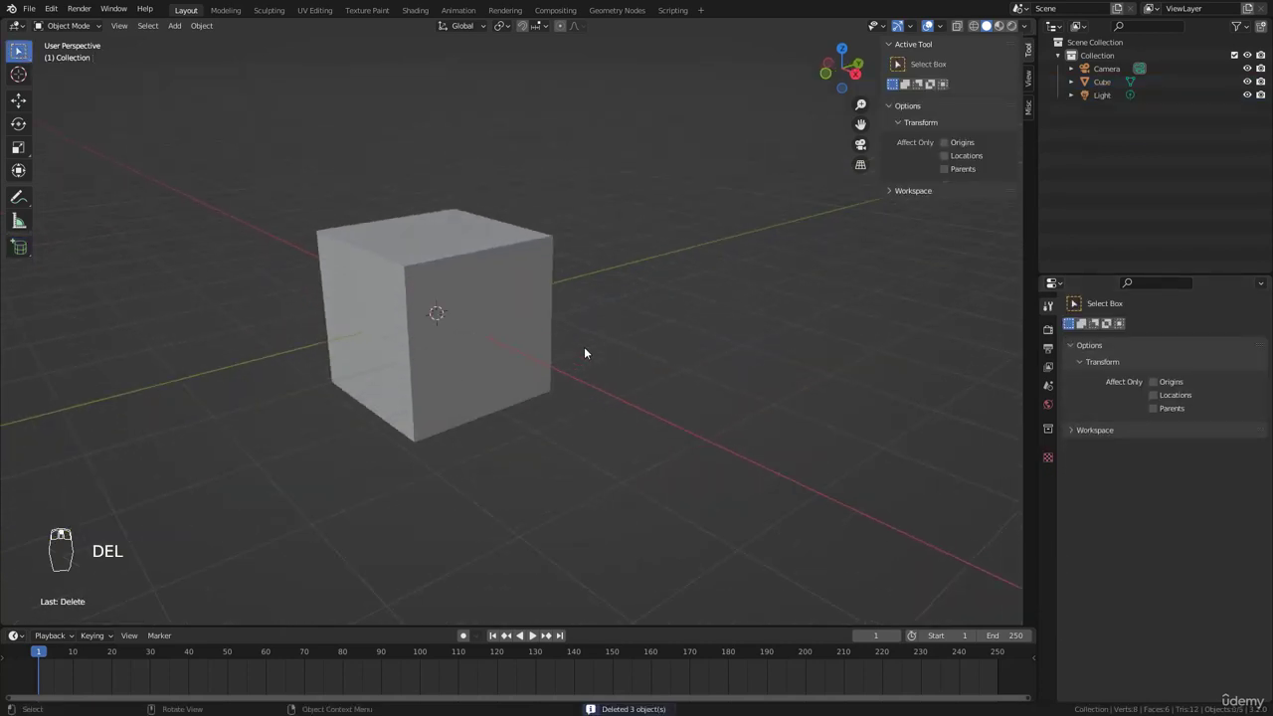
Step: Select the cube and frame the view on it, with the camera and light also in sight
{"action": "scroll", "coordinate": [550, 344], "scroll_direction": "up", "scroll_amount": 3}
{"action": "mouse_move", "coordinate": [550, 344]}
{"action": "middle_mouse_down", "text": "shift"}
{"action": "mouse_move", "coordinate": [564, 293]}
{"action": "mouse_move", "coordinate": [558, 322]}
{"action": "mouse_move", "coordinate": [674, 330]}
{"action": "mouse_move", "coordinate": [577, 338]}
{"action": "mouse_move", "coordinate": [623, 302]}
{"action": "mouse_move", "coordinate": [575, 318]}
{"action": "mouse_move", "coordinate": [606, 272]}
{"action": "mouse_move", "coordinate": [602, 344]}
{"action": "mouse_move", "coordinate": [626, 355]}
{"action": "mouse_move", "coordinate": [564, 371]}
{"action": "mouse_move", "coordinate": [569, 338]}
{"action": "mouse_move", "coordinate": [567, 352]}
{"action": "mouse_move", "coordinate": [555, 345]}
{"action": "middle_mouse_up", "text": "shift"}
{"action": "scroll", "coordinate": [560, 293], "scroll_direction": "down", "scroll_amount": 3}
{"action": "scroll", "coordinate": [558, 322], "scroll_direction": "up", "scroll_amount": 1}
{"action": "left_click", "coordinate": [693, 312]}
{"action": "key", "text": "KP_Decimal"}
{"action": "scroll", "coordinate": [560, 333], "scroll_direction": "down", "scroll_amount": 5}
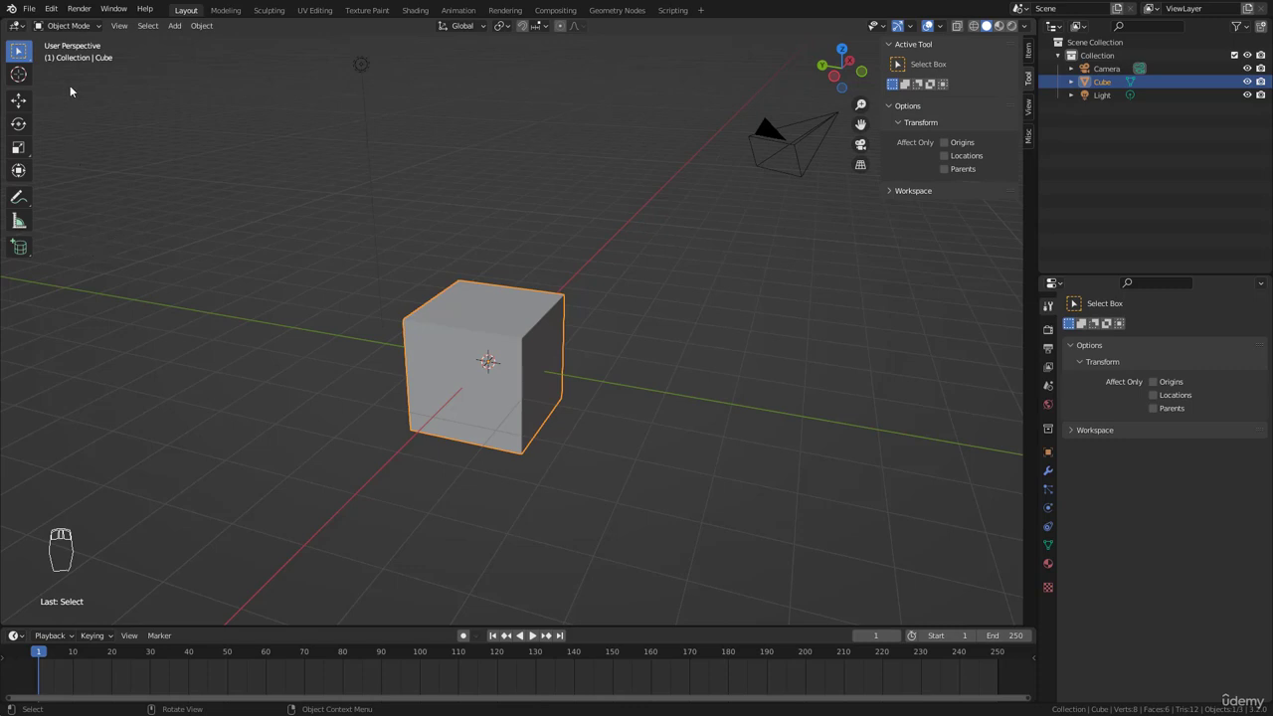
Step: Check the interaction modes for the cube and select the camera, the light and the cube in turn
{"action": "left_click", "coordinate": [67, 25]}
{"action": "middle_click_drag", "start_coordinate": [489, 281], "coordinate": [610, 312]}
{"action": "left_click", "coordinate": [746, 171]}
{"action": "left_click", "coordinate": [392, 112]}
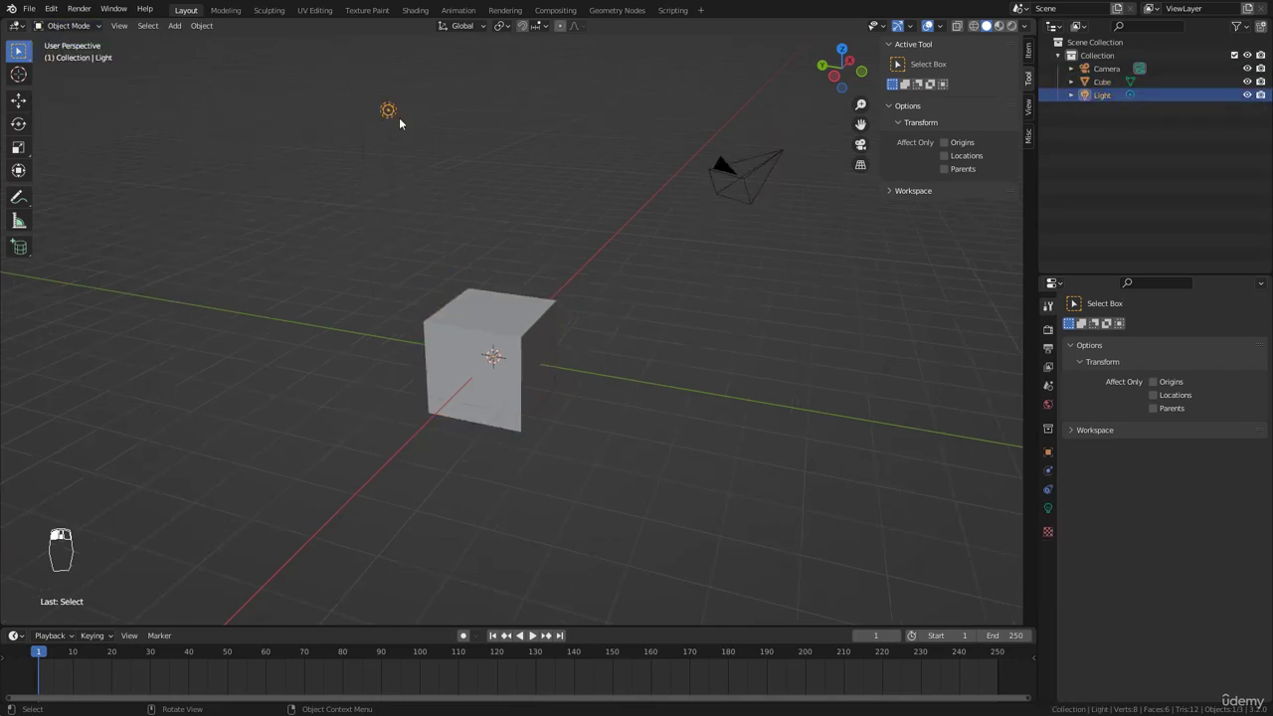
{"action": "left_click", "coordinate": [744, 174]}
{"action": "left_click", "coordinate": [503, 336]}
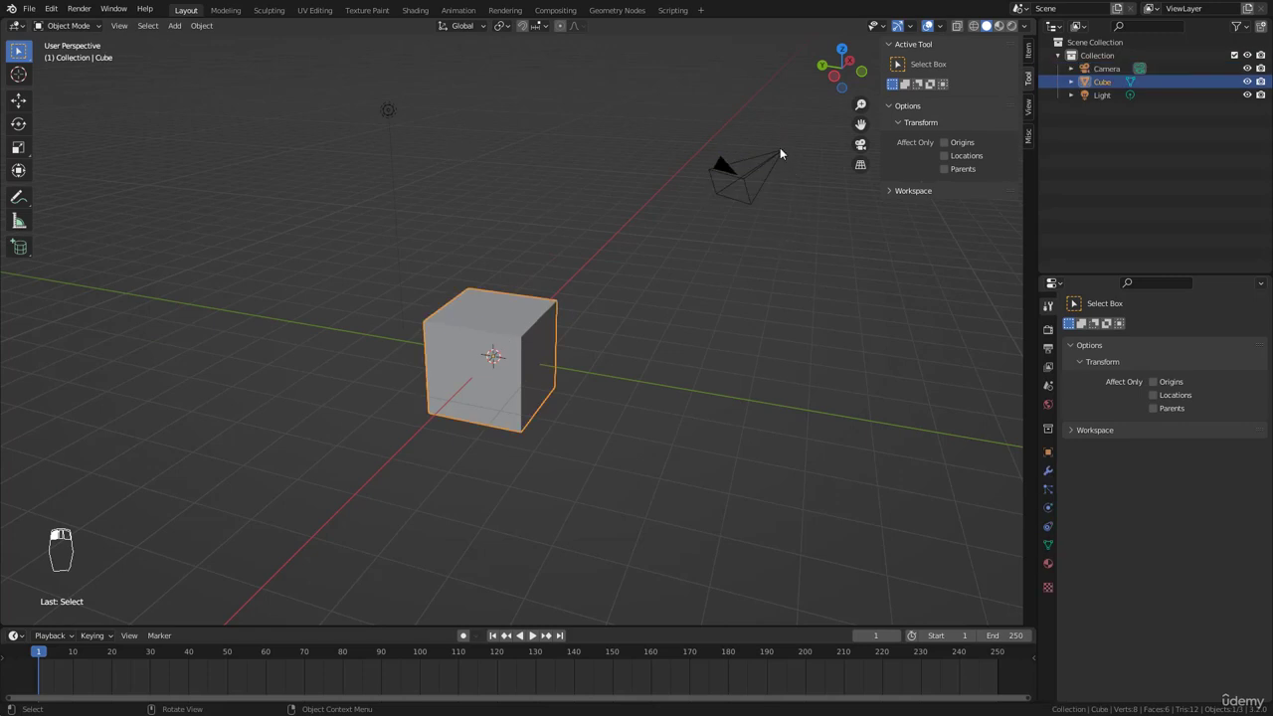
Step: Select the light and the camera in turn and examine which interaction modes the camera offers
{"action": "middle_click_drag", "start_coordinate": [546, 219], "coordinate": [506, 238]}
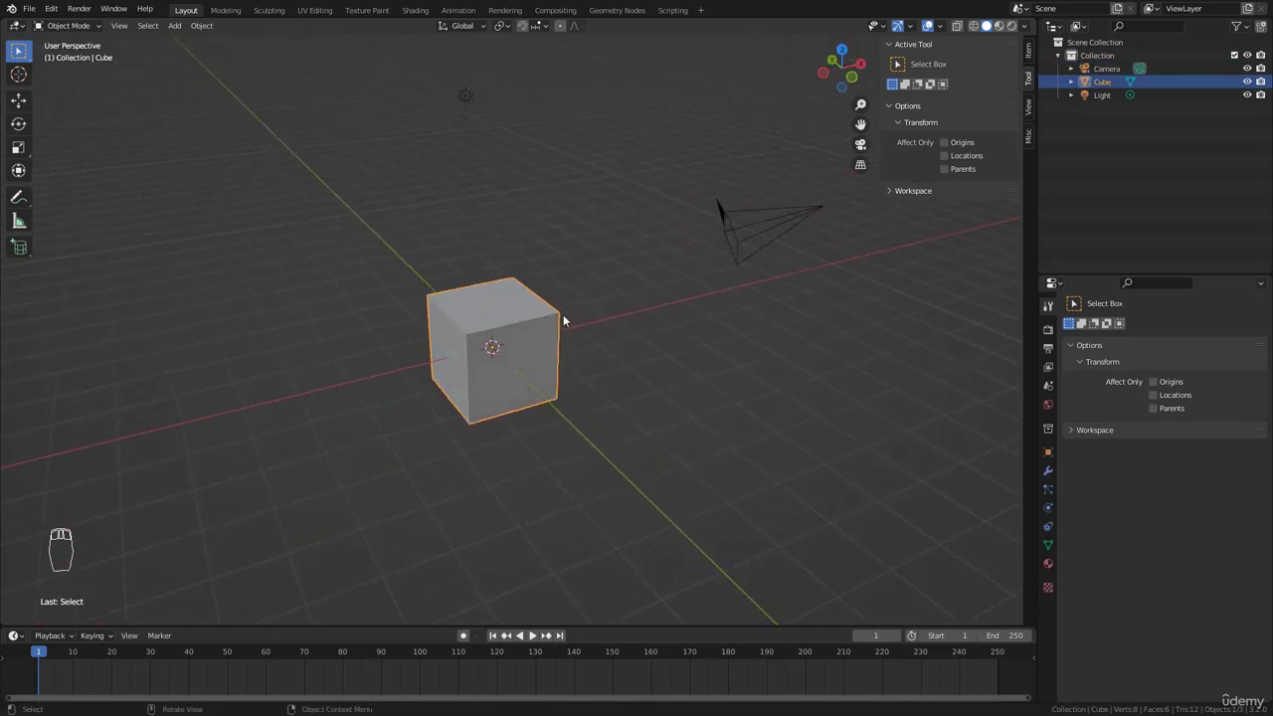
{"action": "middle_click_drag", "start_coordinate": [563, 318], "coordinate": [599, 295]}
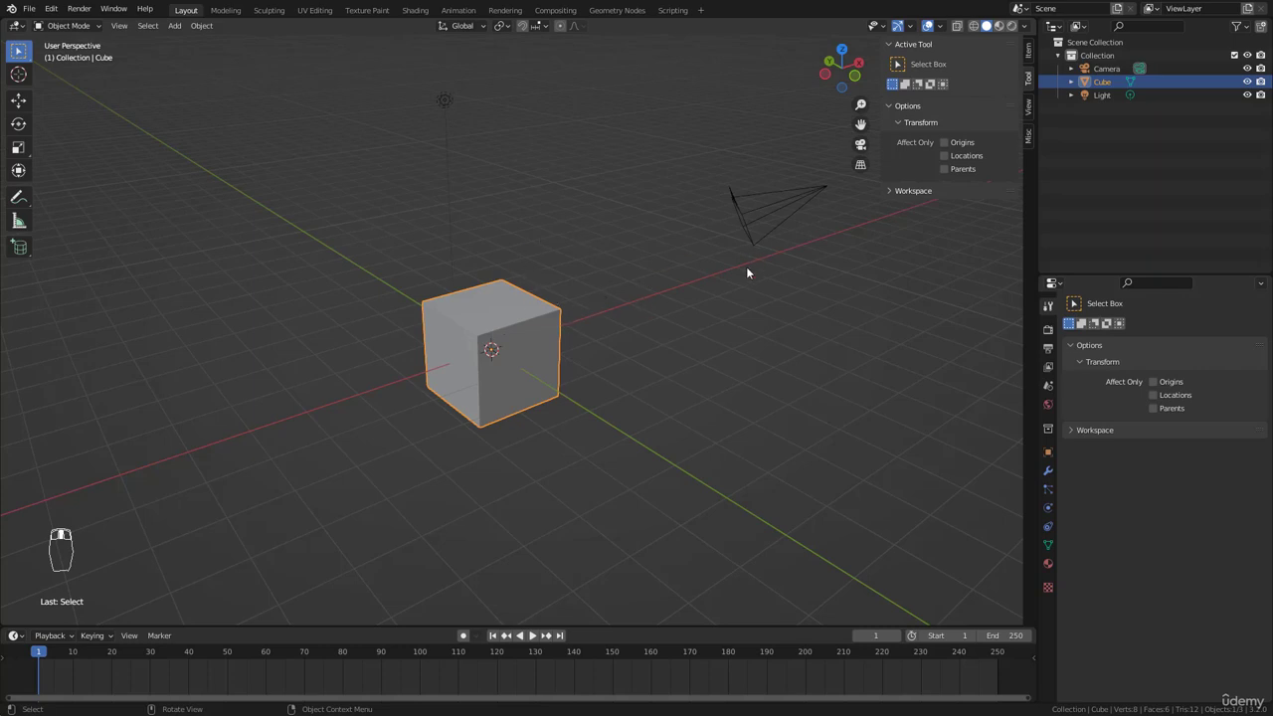
{"action": "left_click", "coordinate": [435, 101]}
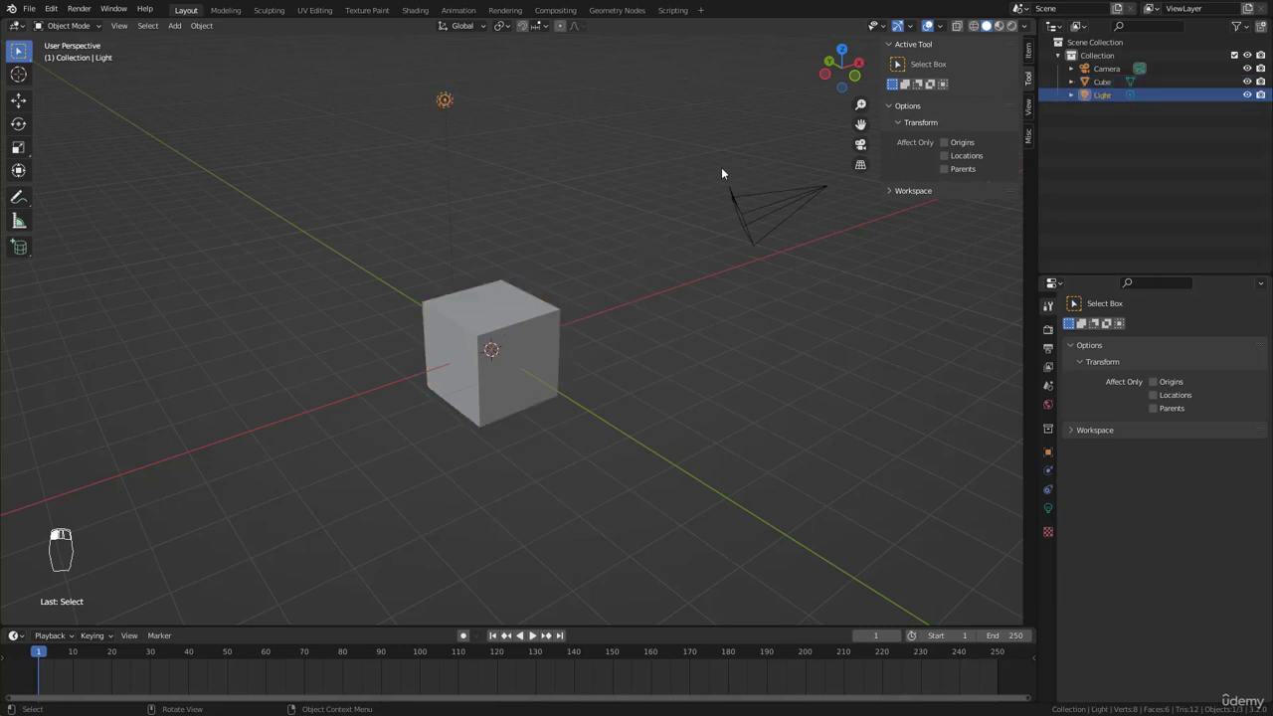
{"action": "left_click", "coordinate": [804, 203]}
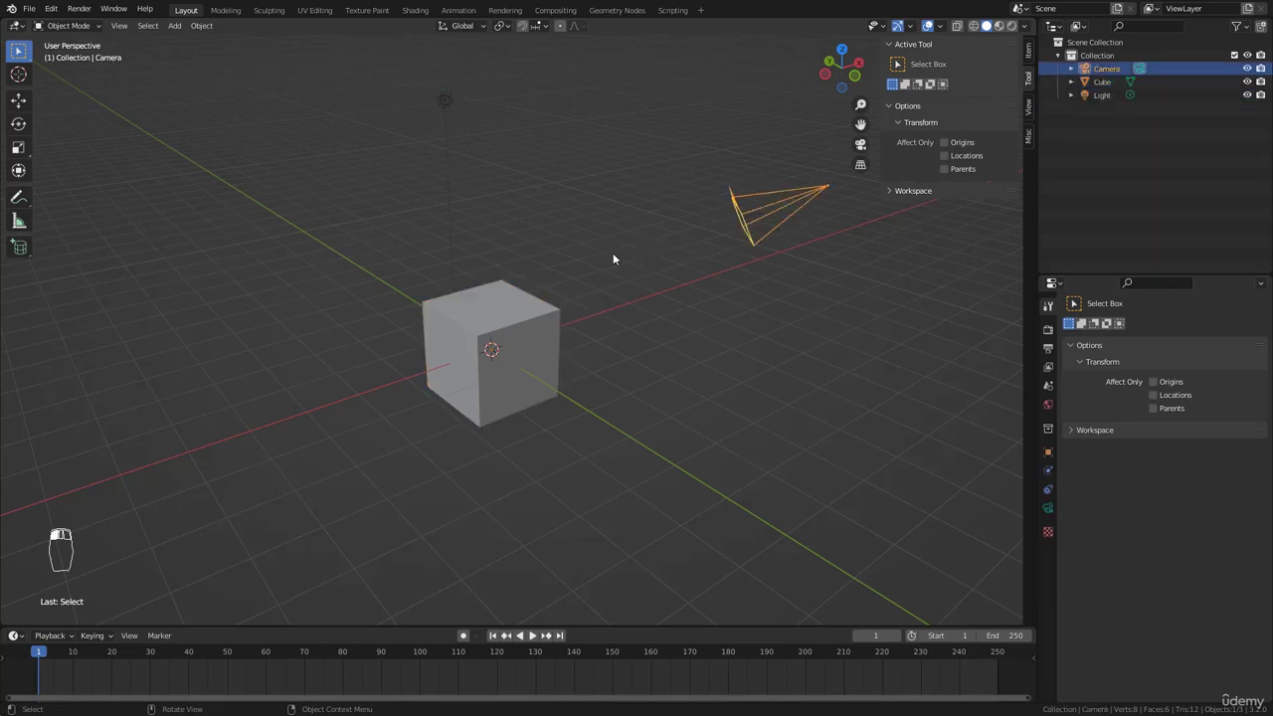
{"action": "middle_click_drag", "start_coordinate": [659, 259], "coordinate": [629, 257]}
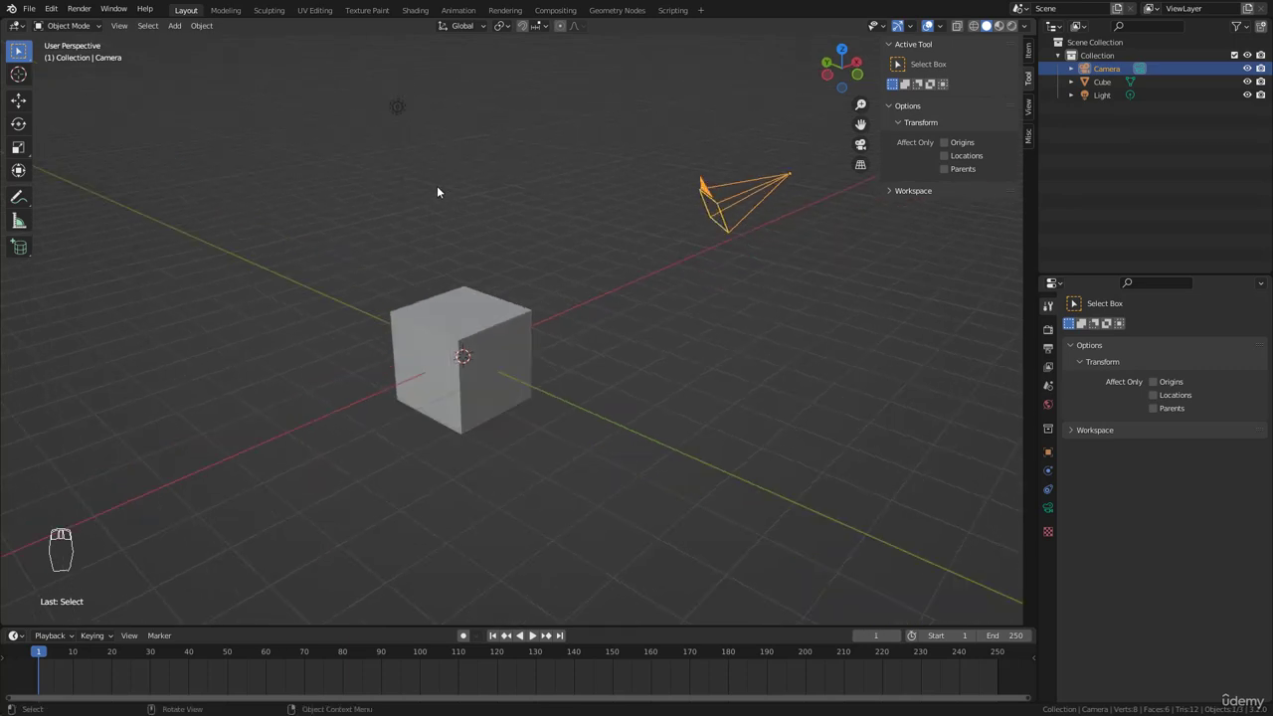
{"action": "left_click", "coordinate": [65, 26]}
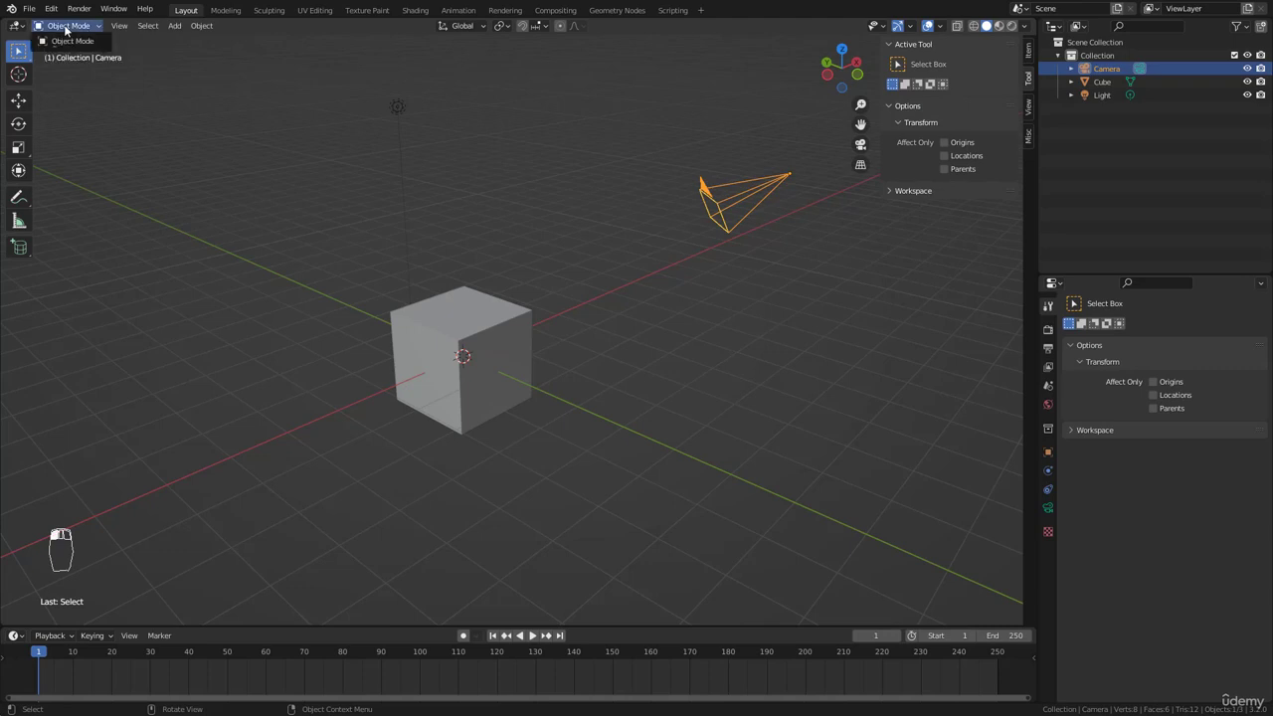
{"action": "mouse_move", "coordinate": [269, 159]}
{"action": "middle_mouse_down"}
{"action": "mouse_move", "coordinate": [284, 168]}
{"action": "mouse_move", "coordinate": [275, 183]}
{"action": "middle_mouse_up"}
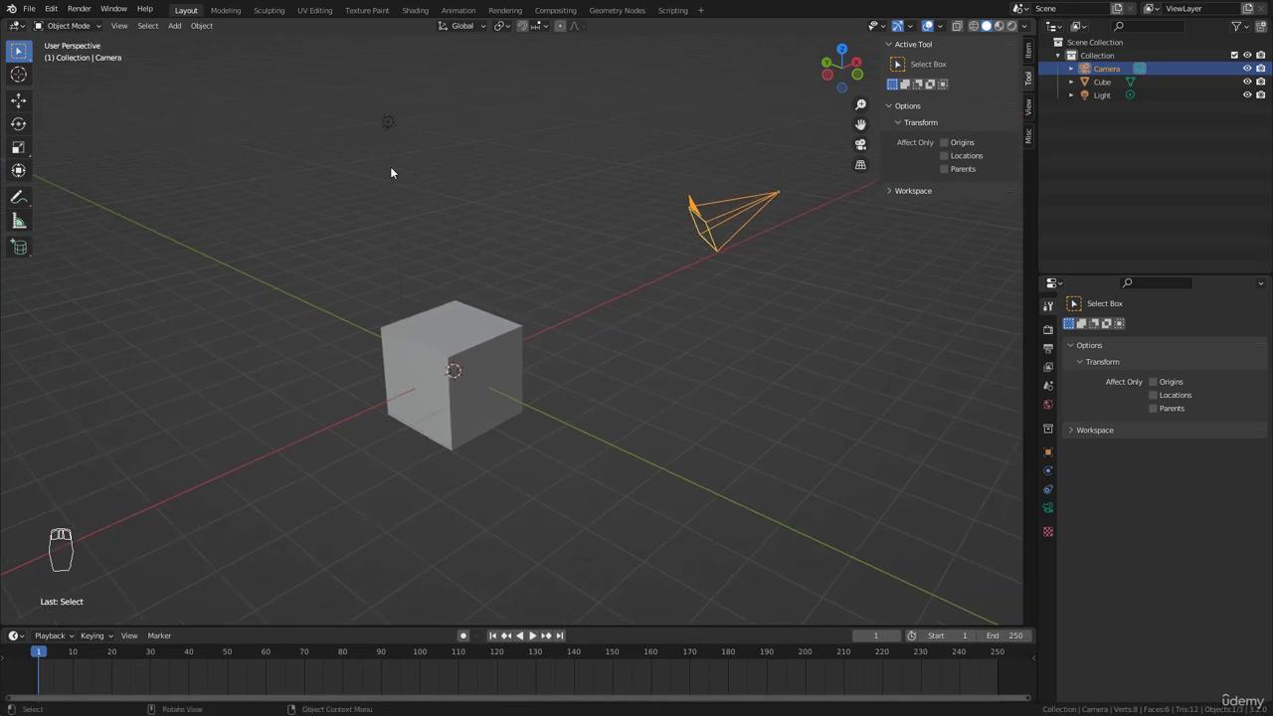
Step: Review the camera's interaction modes again and switch the selection to the cube and back to the camera
{"action": "middle_click_drag", "start_coordinate": [281, 130], "coordinate": [295, 130], "text": "shift"}
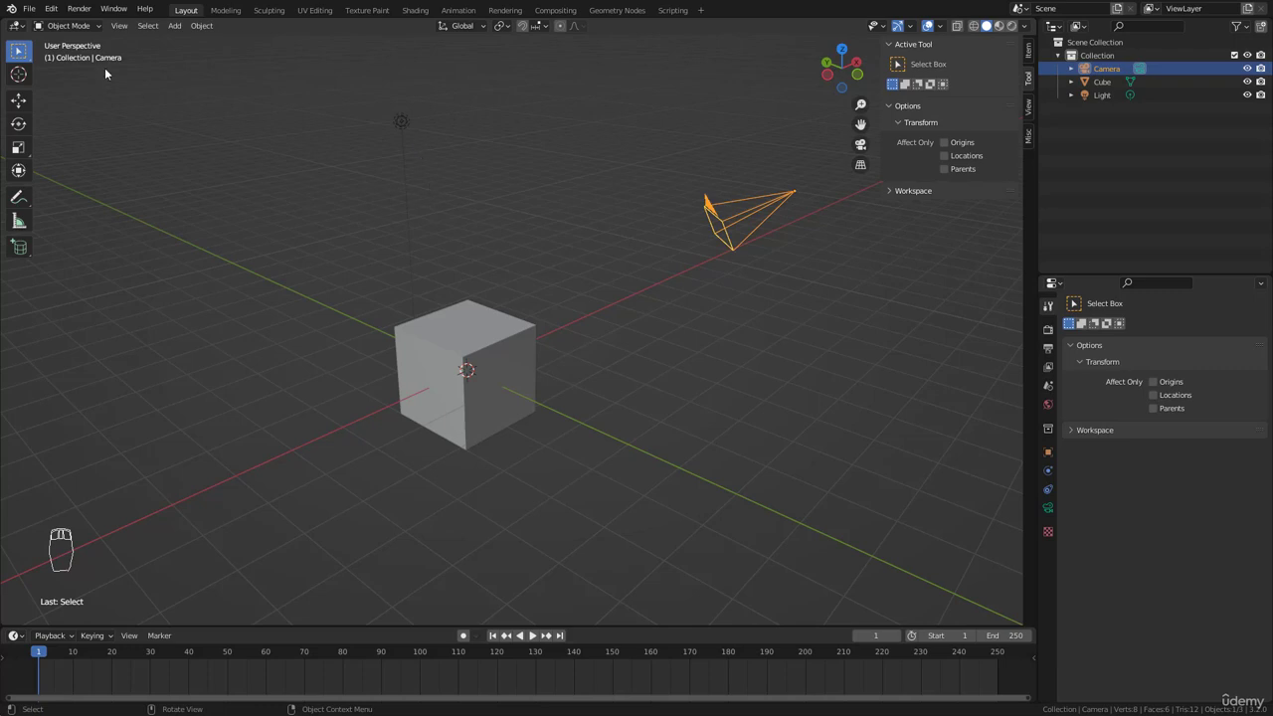
{"action": "left_click", "coordinate": [65, 26]}
{"action": "left_click", "coordinate": [489, 348]}
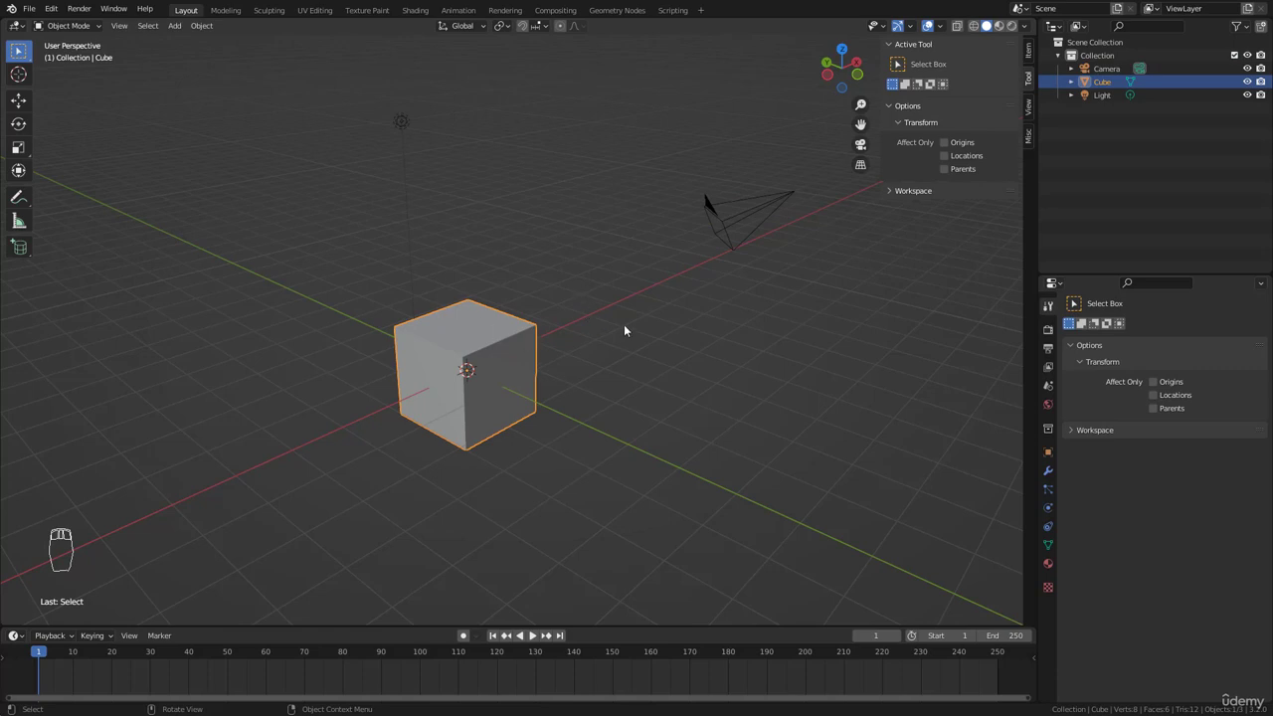
{"action": "left_click", "coordinate": [764, 203]}
{"action": "middle_click_drag", "start_coordinate": [732, 269], "coordinate": [707, 274], "text": "shift"}
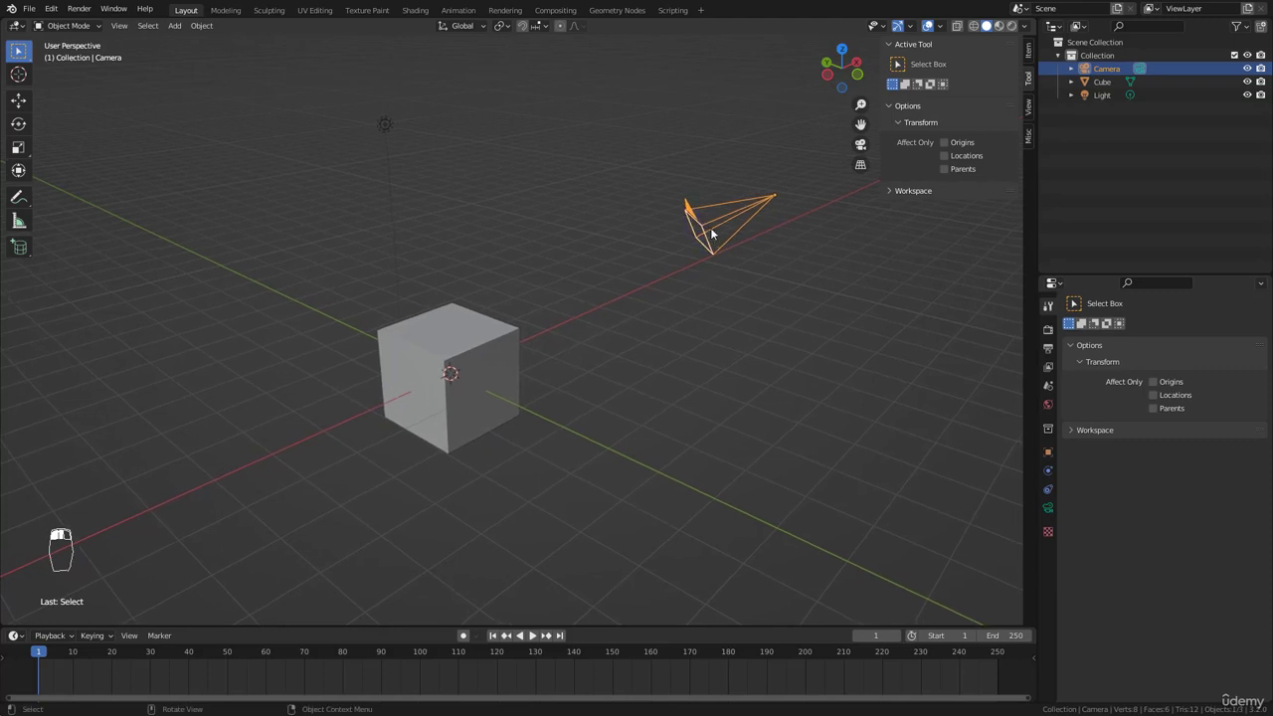
{"action": "middle_click_drag", "start_coordinate": [713, 224], "coordinate": [720, 250]}
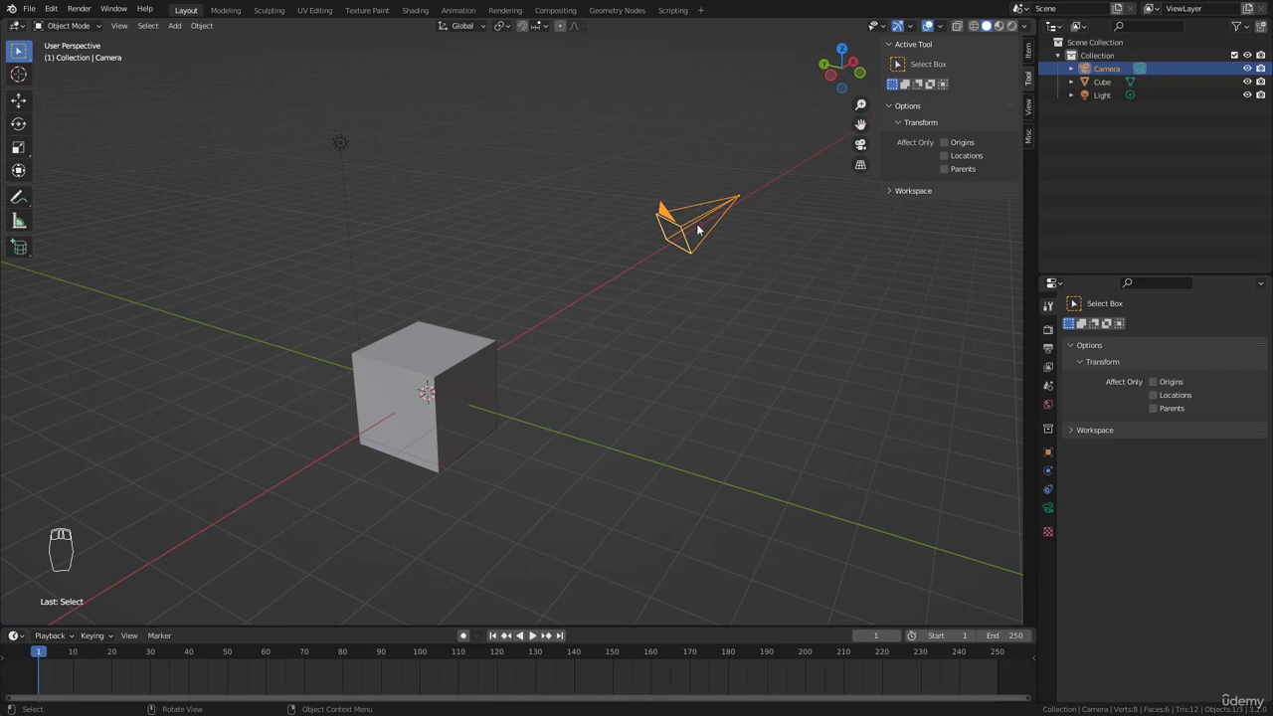
Step: Examine the selected camera object from several angles, together with the cube and the light
{"action": "middle_click_drag", "start_coordinate": [733, 231], "coordinate": [740, 234]}
{"action": "middle_click_drag", "start_coordinate": [719, 226], "coordinate": [722, 205]}
{"action": "middle_click_drag", "start_coordinate": [722, 205], "coordinate": [622, 252], "text": "shift"}
{"action": "scroll", "coordinate": [656, 251], "scroll_direction": "up", "scroll_amount": 2}
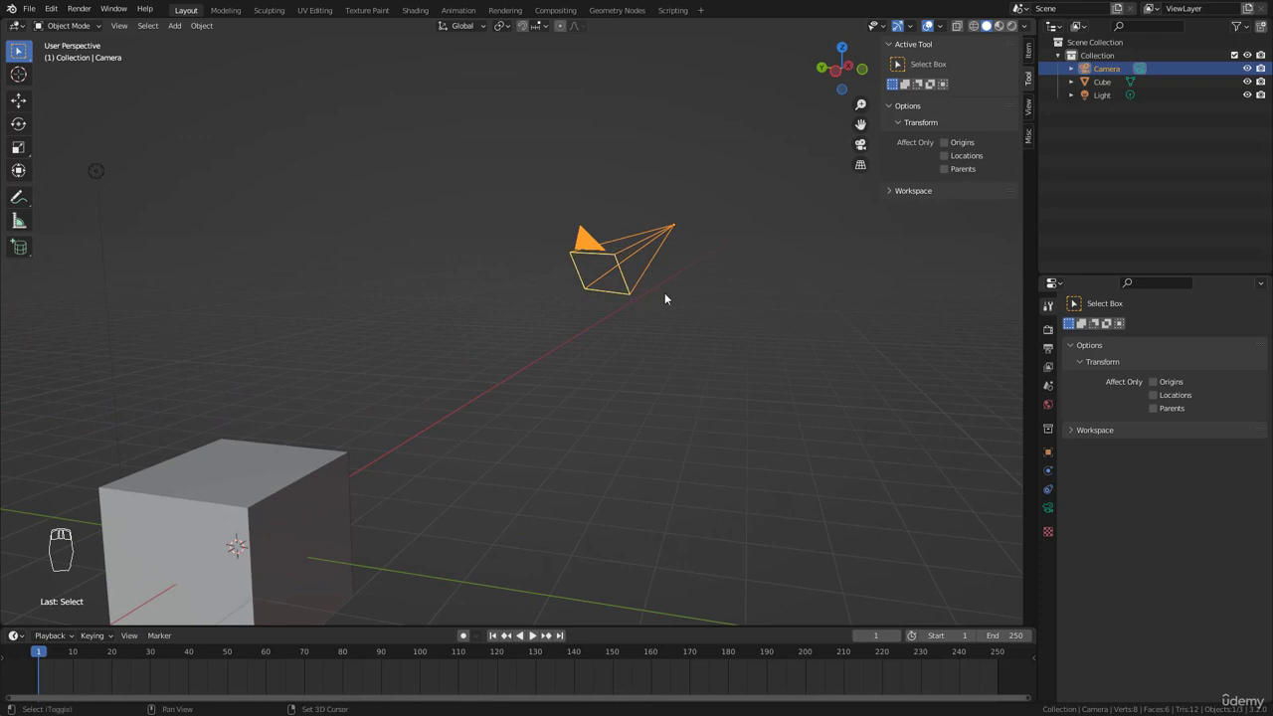
{"action": "middle_click_drag", "start_coordinate": [665, 292], "coordinate": [686, 268], "text": "shift"}
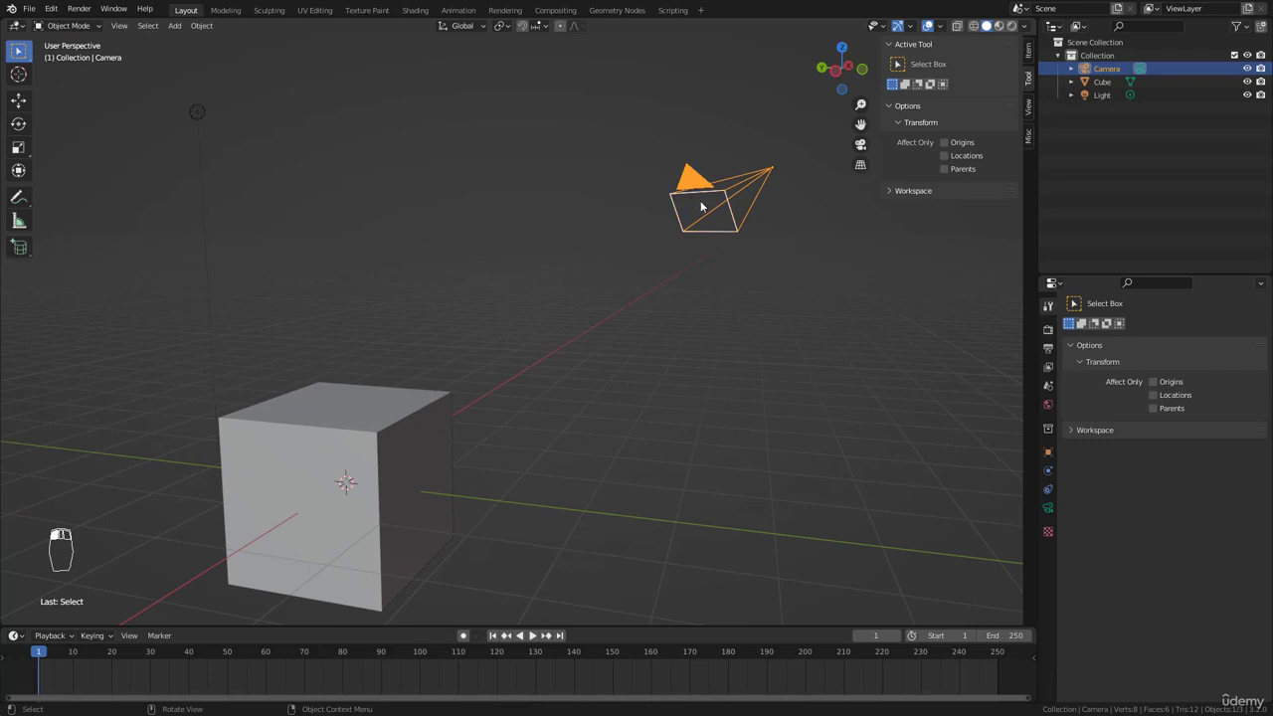
{"action": "middle_click_drag", "start_coordinate": [769, 185], "coordinate": [657, 191]}
{"action": "middle_click_drag", "start_coordinate": [722, 224], "coordinate": [666, 204]}
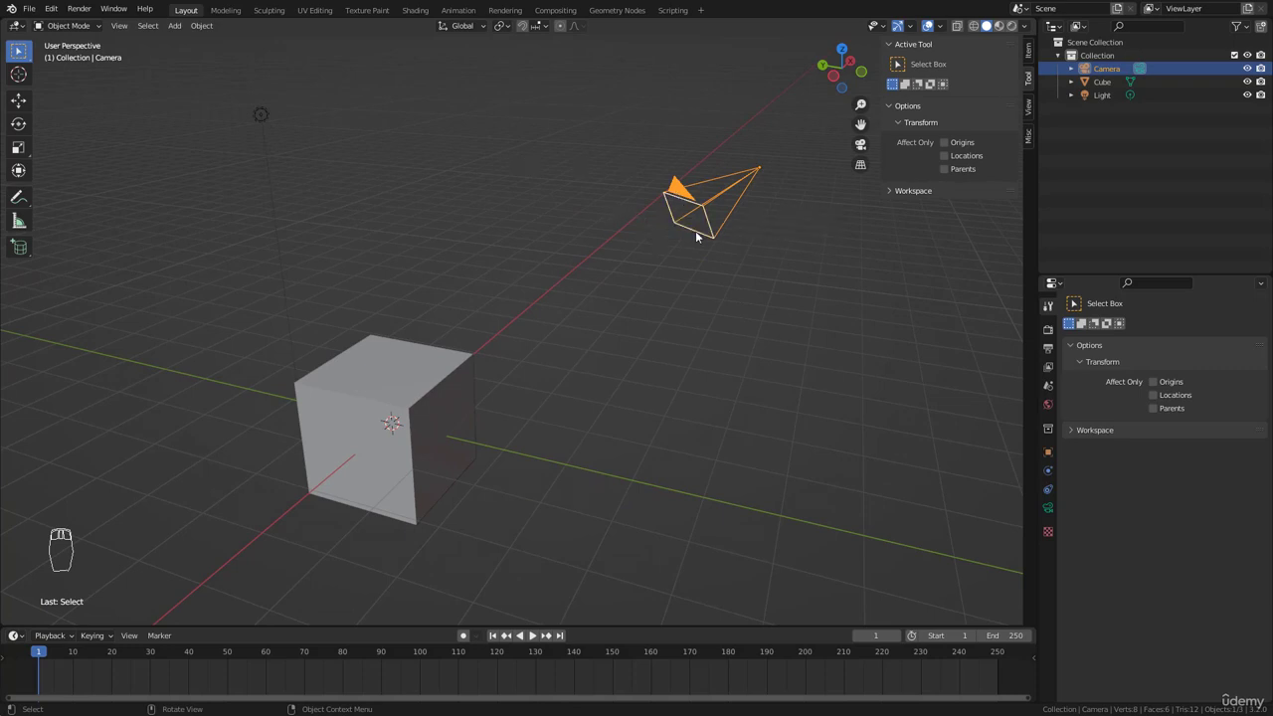
{"action": "middle_click_drag", "start_coordinate": [696, 233], "coordinate": [637, 211], "text": "shift"}
Step: Hide the viewport sidebar, then select the cube and frame the view on it
{"action": "key", "text": "n"}
{"action": "scroll", "coordinate": [639, 203], "scroll_direction": "down", "scroll_amount": 2}
{"action": "left_click", "coordinate": [473, 335]}
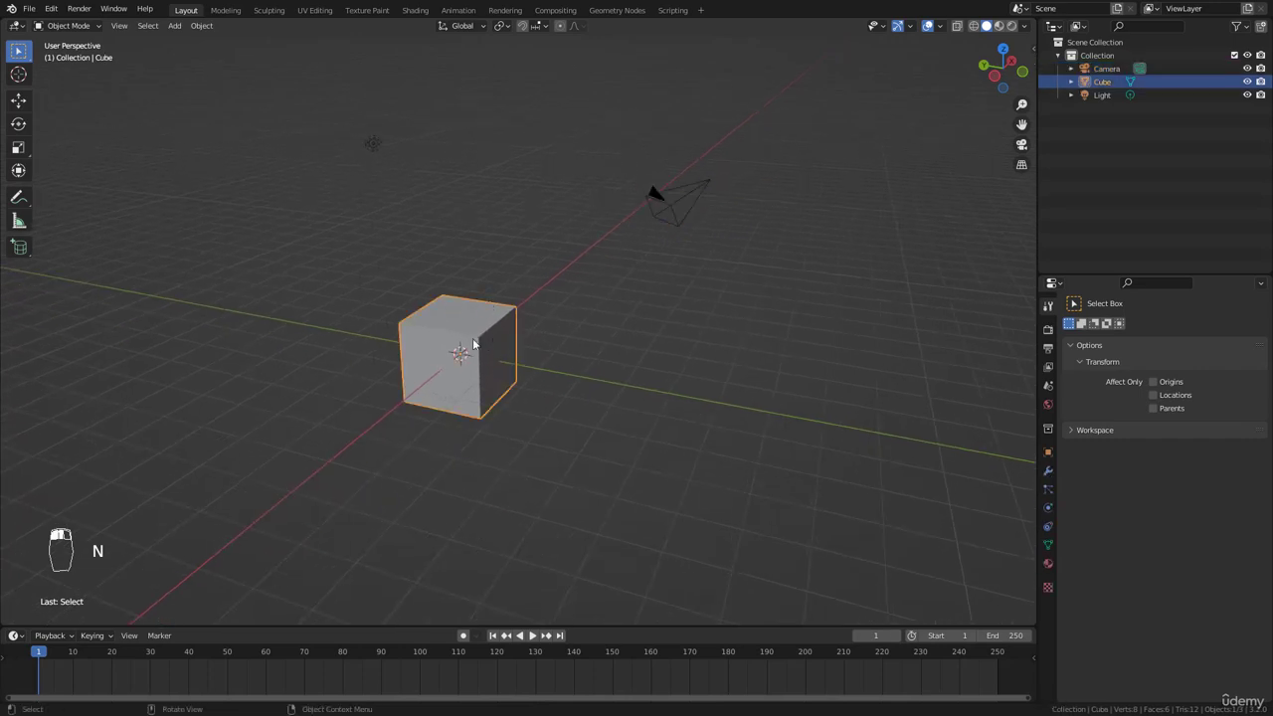
{"action": "scroll", "coordinate": [487, 342], "scroll_direction": "up", "scroll_amount": 3}
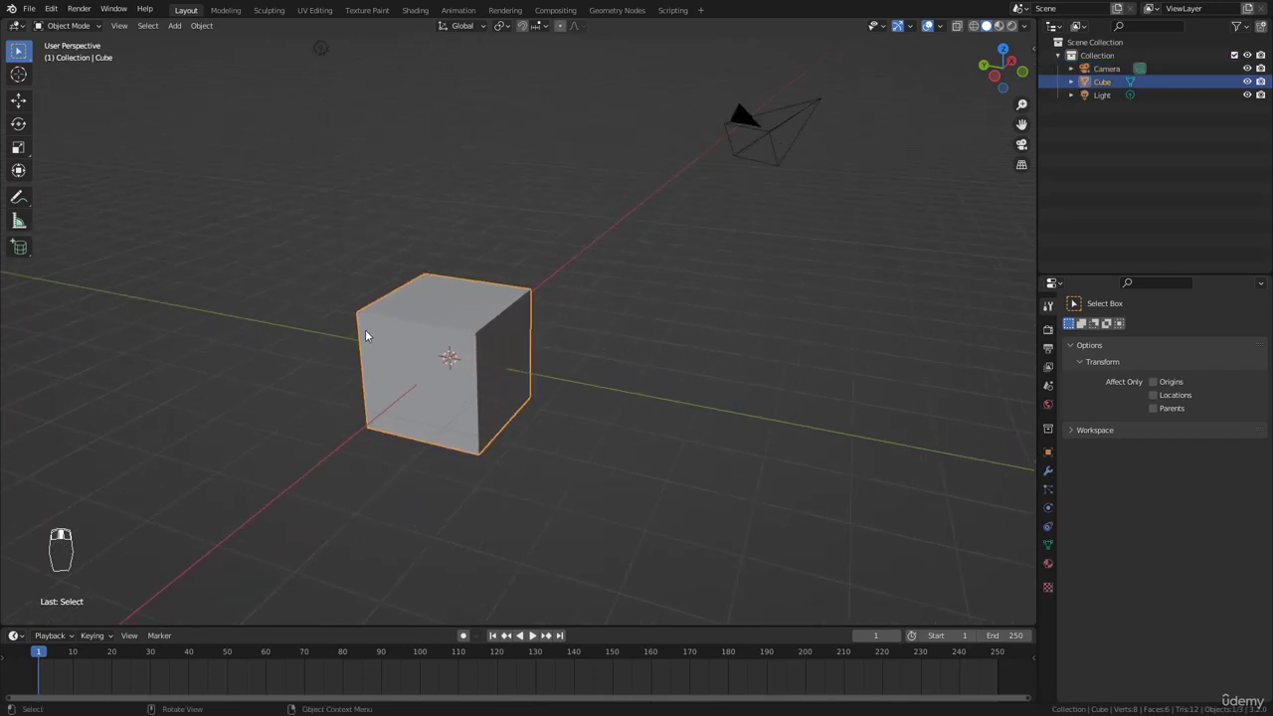
{"action": "middle_click_drag", "start_coordinate": [496, 356], "coordinate": [547, 316], "text": "shift"}
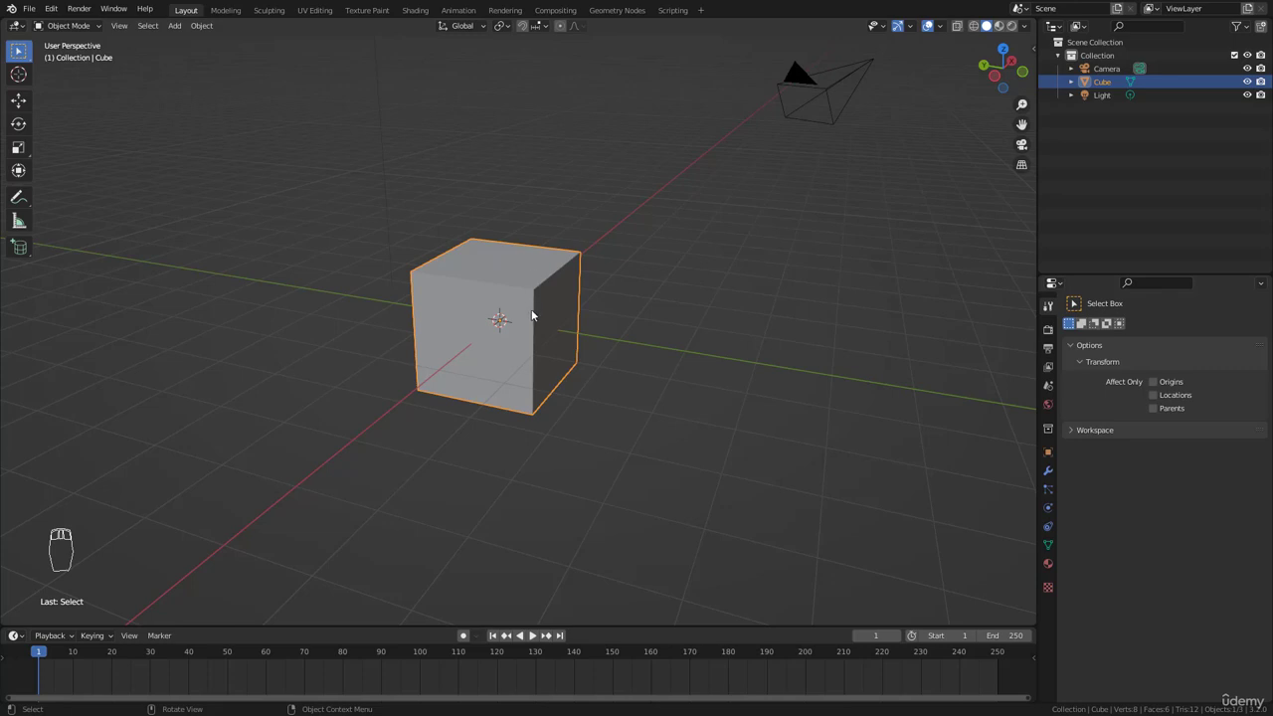
{"action": "middle_click_drag", "start_coordinate": [523, 321], "coordinate": [501, 308], "text": "shift"}
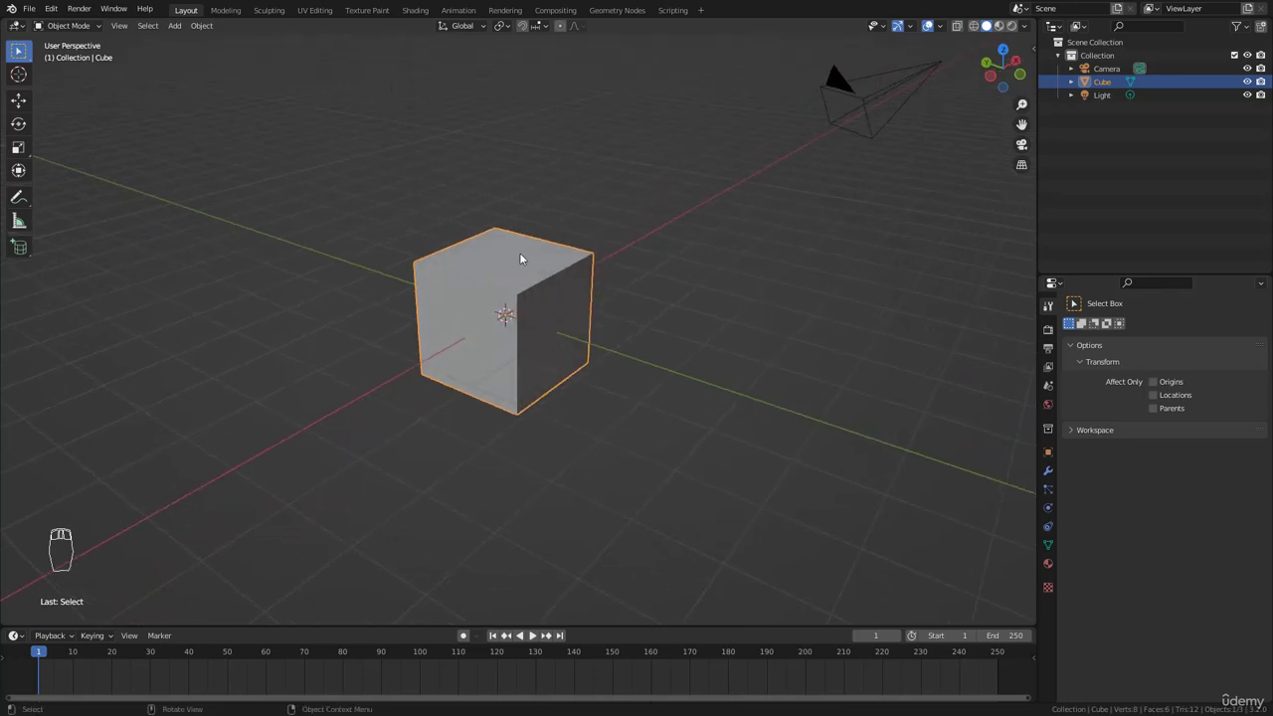
Step: Review the interaction modes available for the cube and switch it to Edit Mode
{"action": "left_click", "coordinate": [84, 27]}
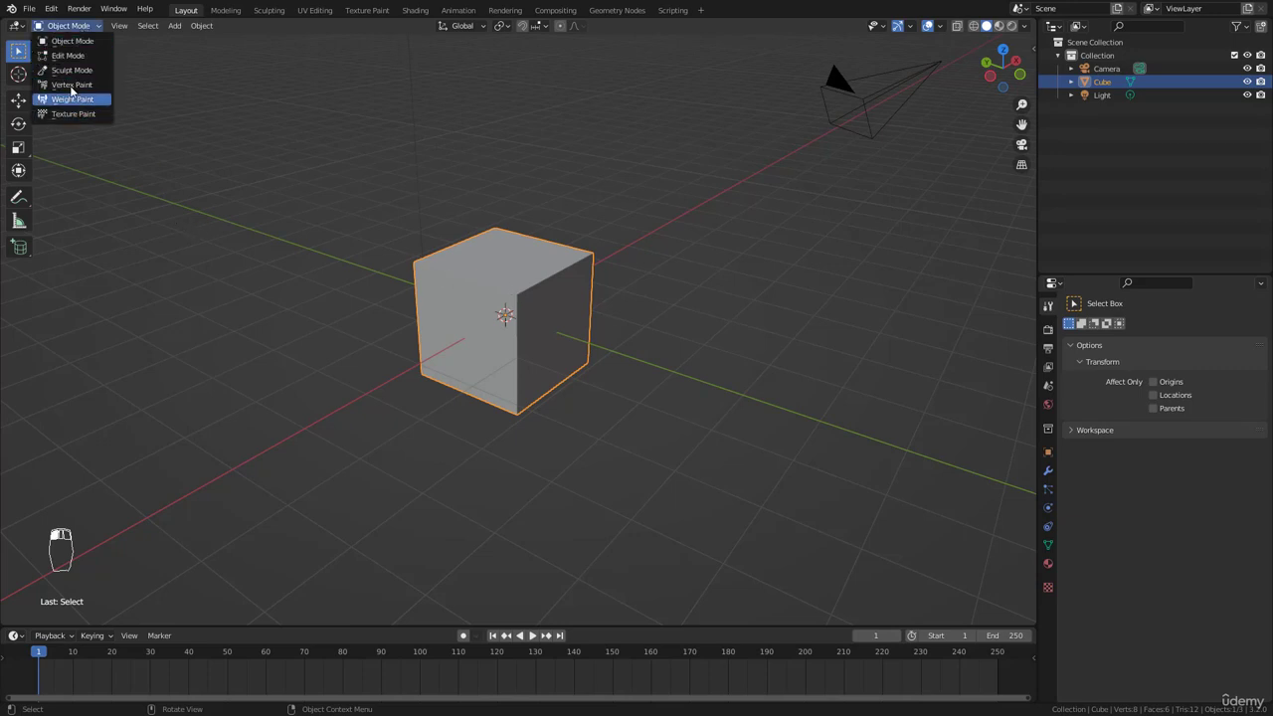
{"action": "left_click", "coordinate": [72, 41]}
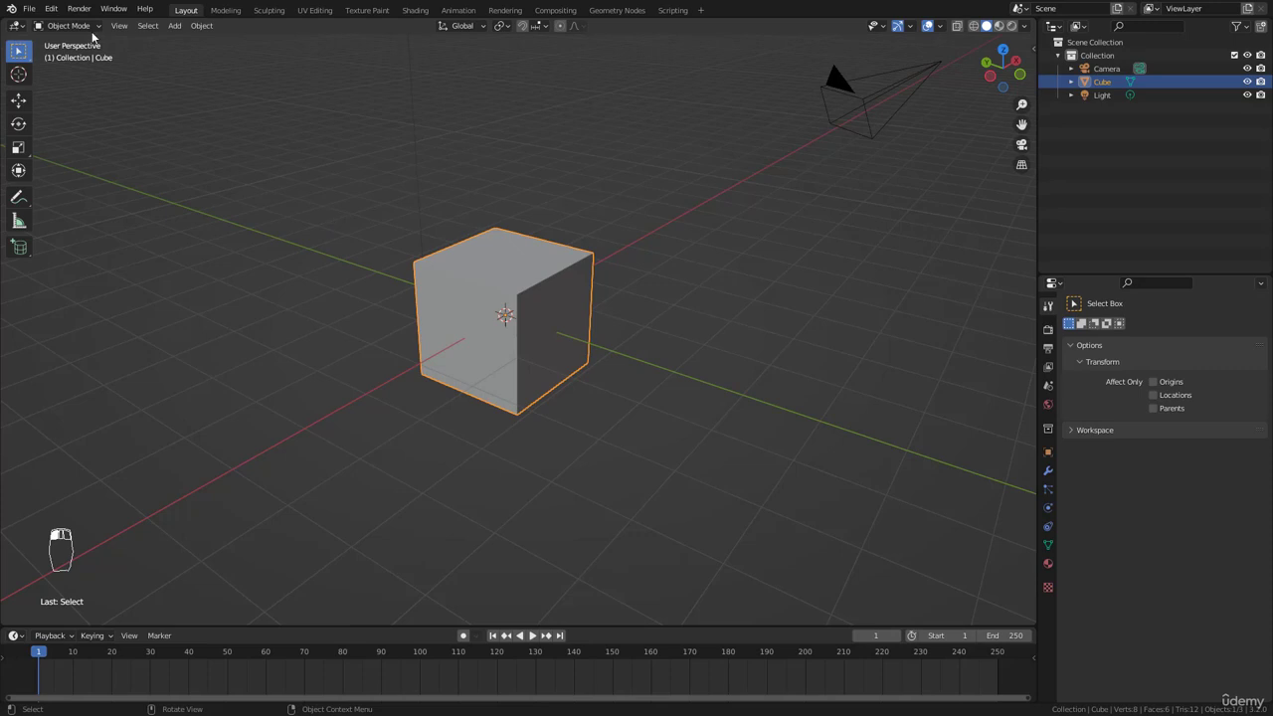
{"action": "left_click", "coordinate": [88, 27]}
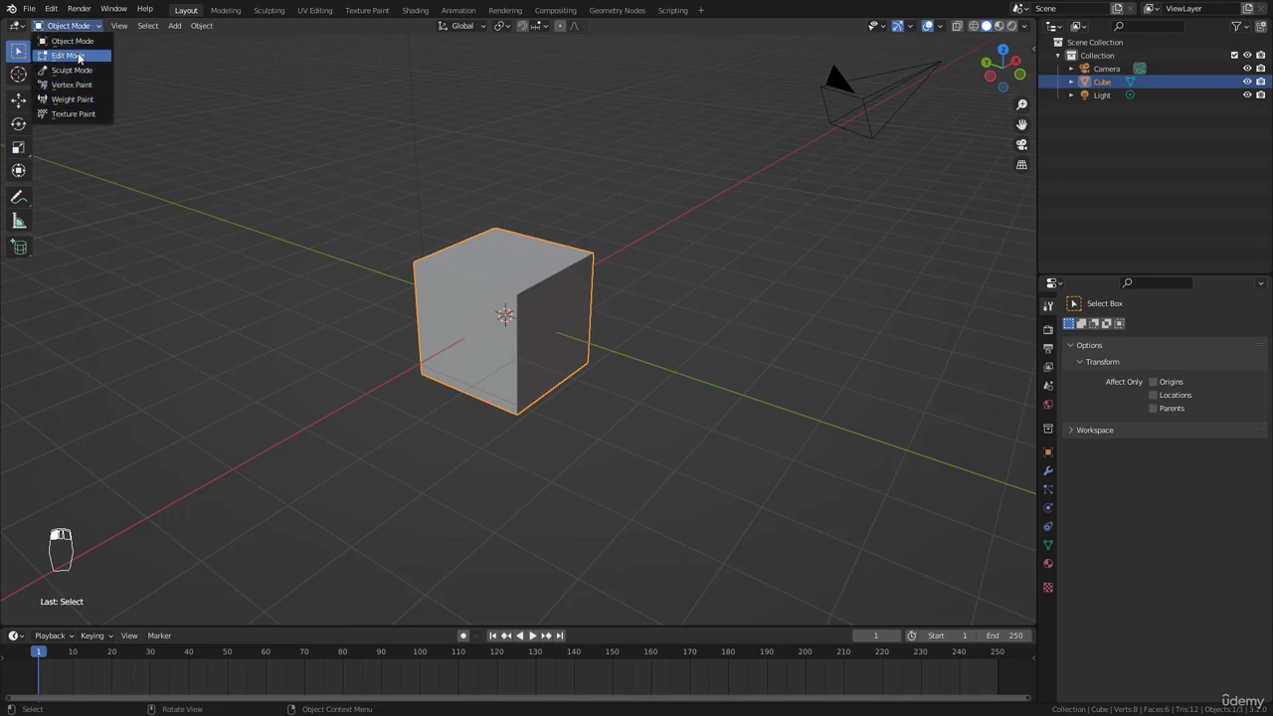
{"action": "left_click", "coordinate": [78, 56]}
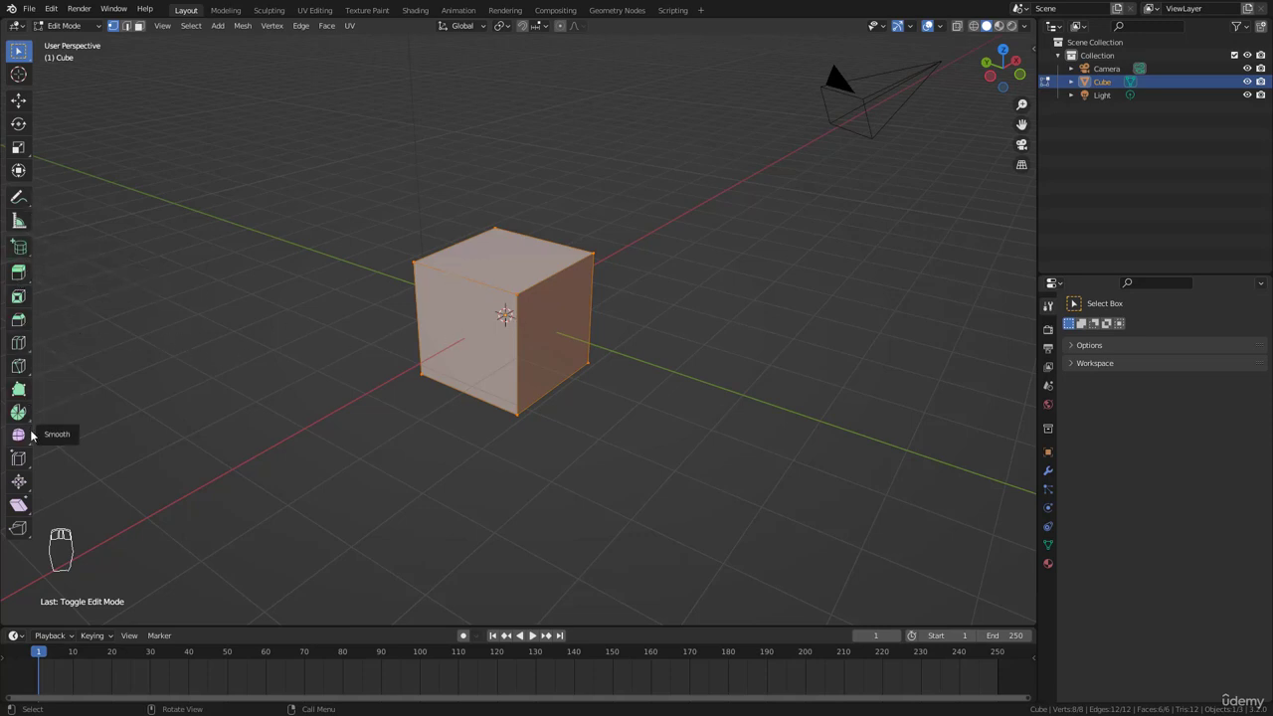
{"action": "middle_click_drag", "start_coordinate": [555, 272], "coordinate": [576, 259], "text": "shift"}
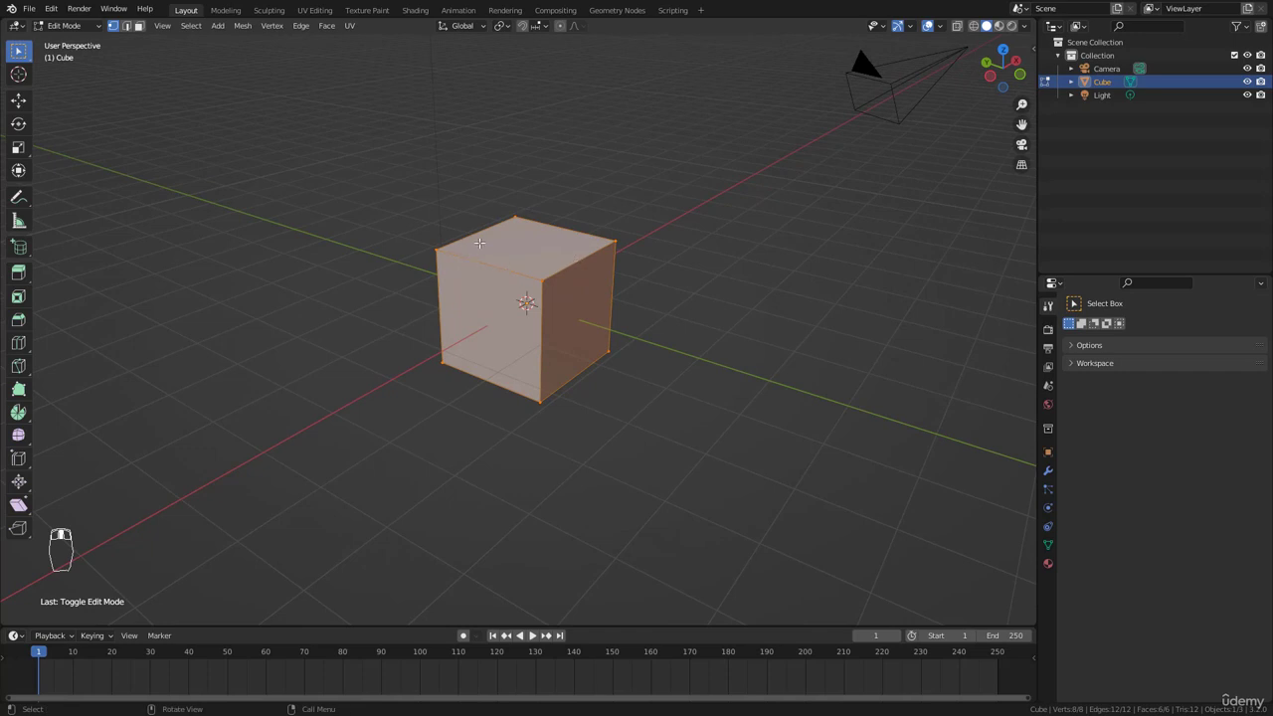
Step: Select the two vertices of one top edge of the cube and bevel it about 1.56 m wide with 6 segments
{"action": "left_click", "coordinate": [535, 208]}
{"action": "left_click", "coordinate": [613, 241], "text": "shift"}
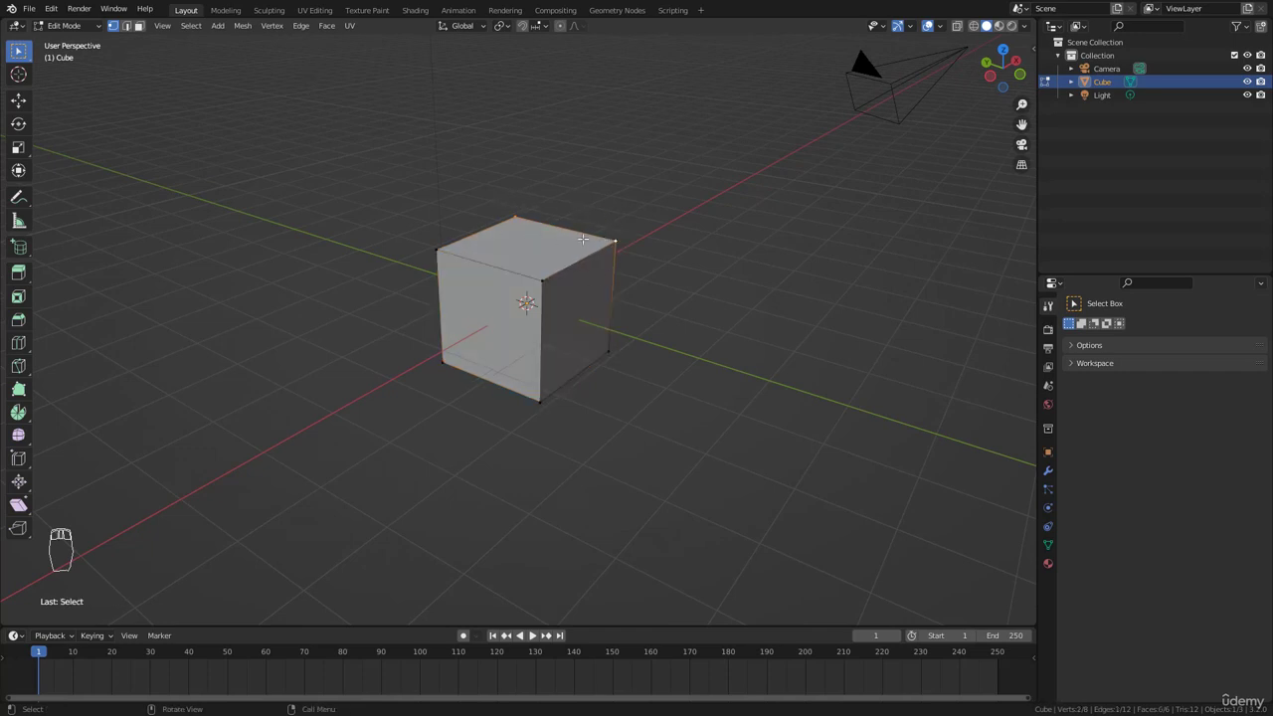
{"action": "key", "text": "ctrl+b"}
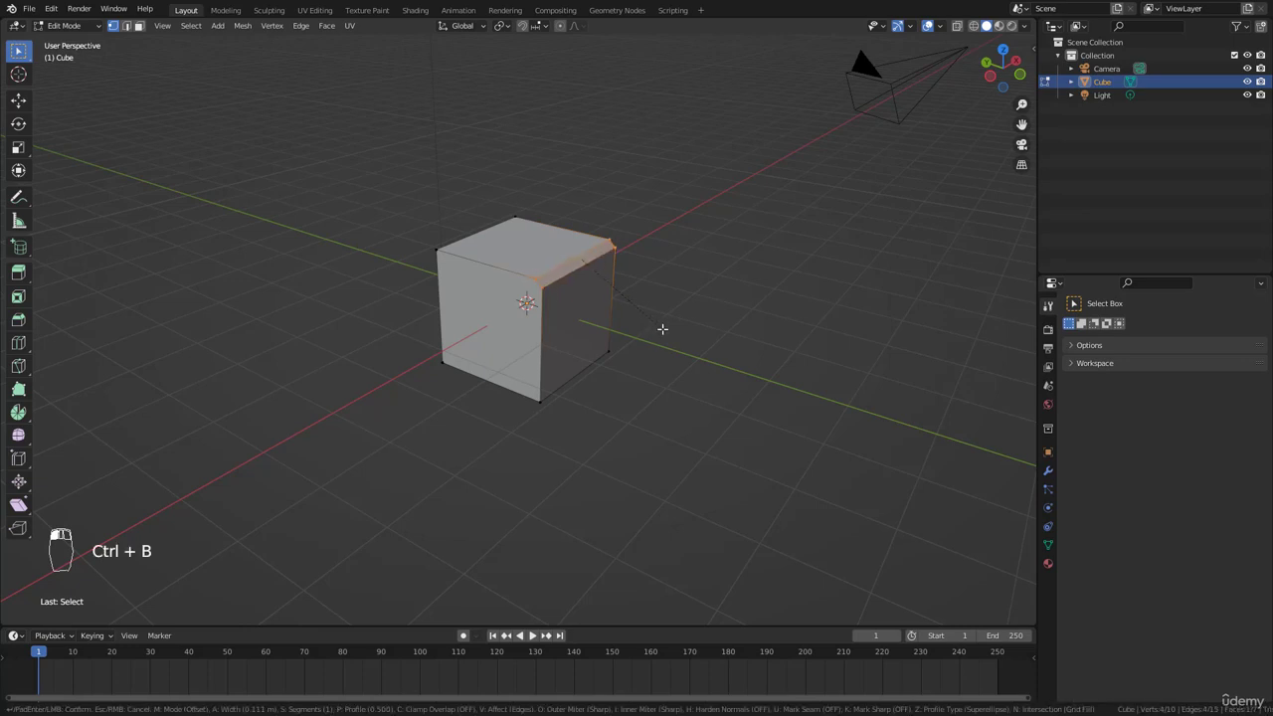
{"action": "scroll", "coordinate": [702, 355], "scroll_direction": "up", "scroll_amount": 5}
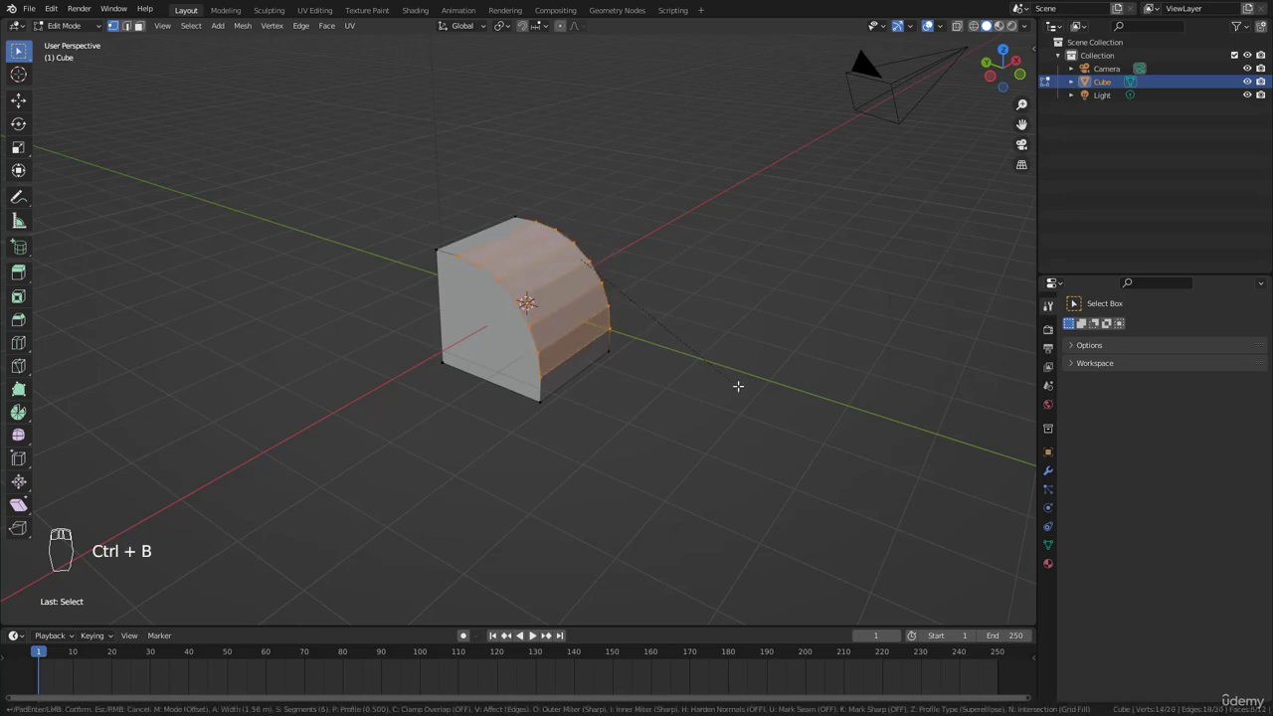
{"action": "left_click", "coordinate": [736, 385]}
Step: Select the two opposite flat faces with the rounded outline in face select mode and inset both
{"action": "middle_click_drag", "start_coordinate": [618, 350], "coordinate": [708, 318]}
{"action": "scroll", "coordinate": [648, 338], "scroll_direction": "up", "scroll_amount": 4}
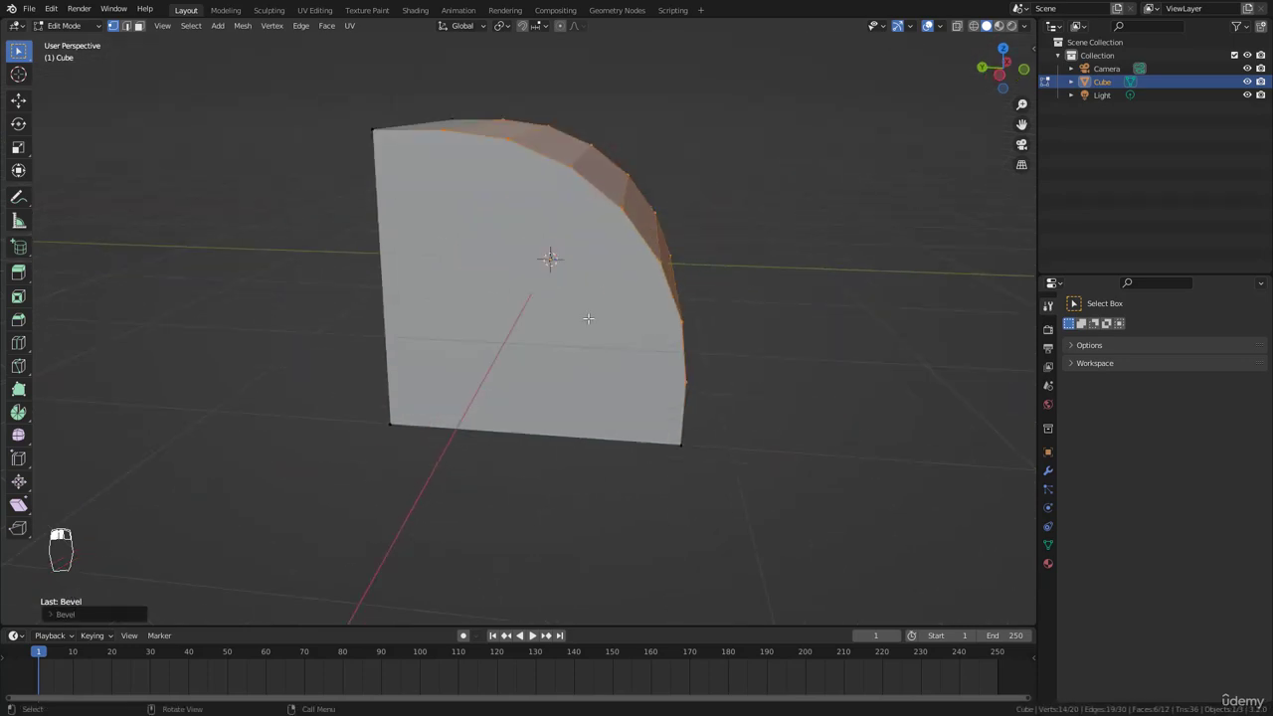
{"action": "key", "text": "3"}
{"action": "left_click", "coordinate": [617, 306]}
{"action": "middle_click_drag", "start_coordinate": [616, 306], "coordinate": [603, 335]}
{"action": "left_click", "coordinate": [602, 336], "text": "shift"}
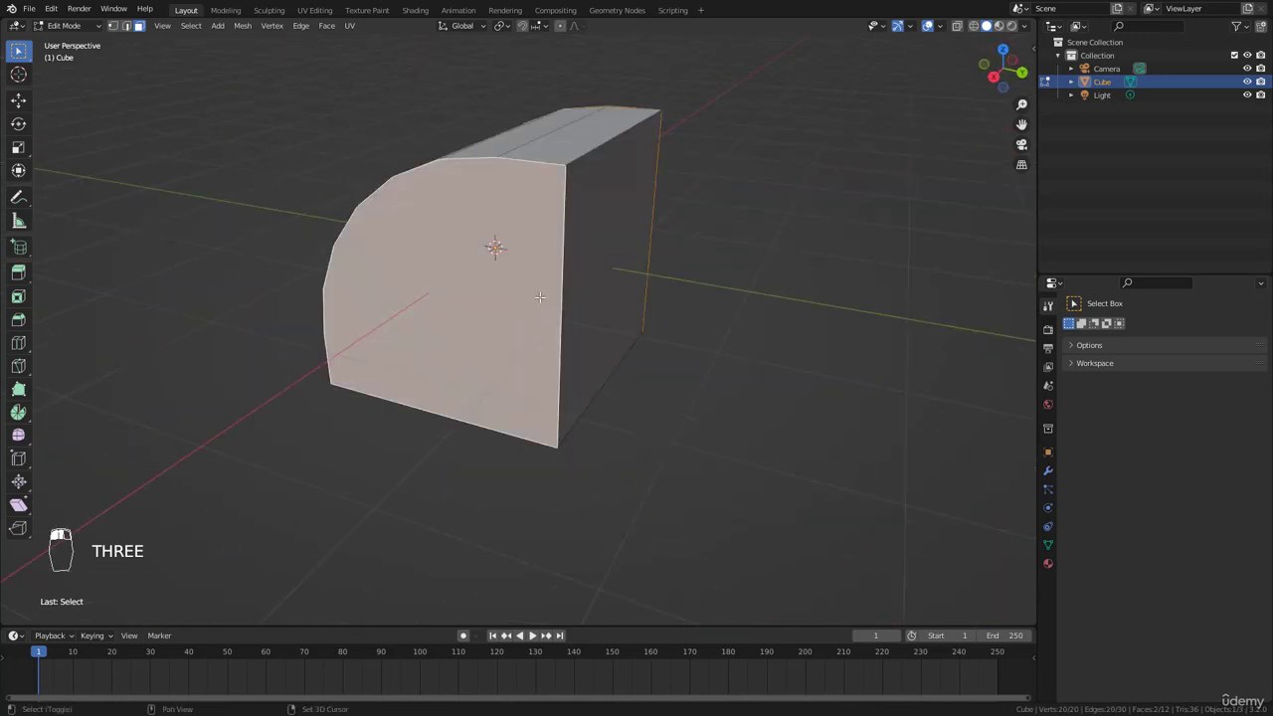
{"action": "key", "text": "i"}
{"action": "left_click", "coordinate": [776, 222]}
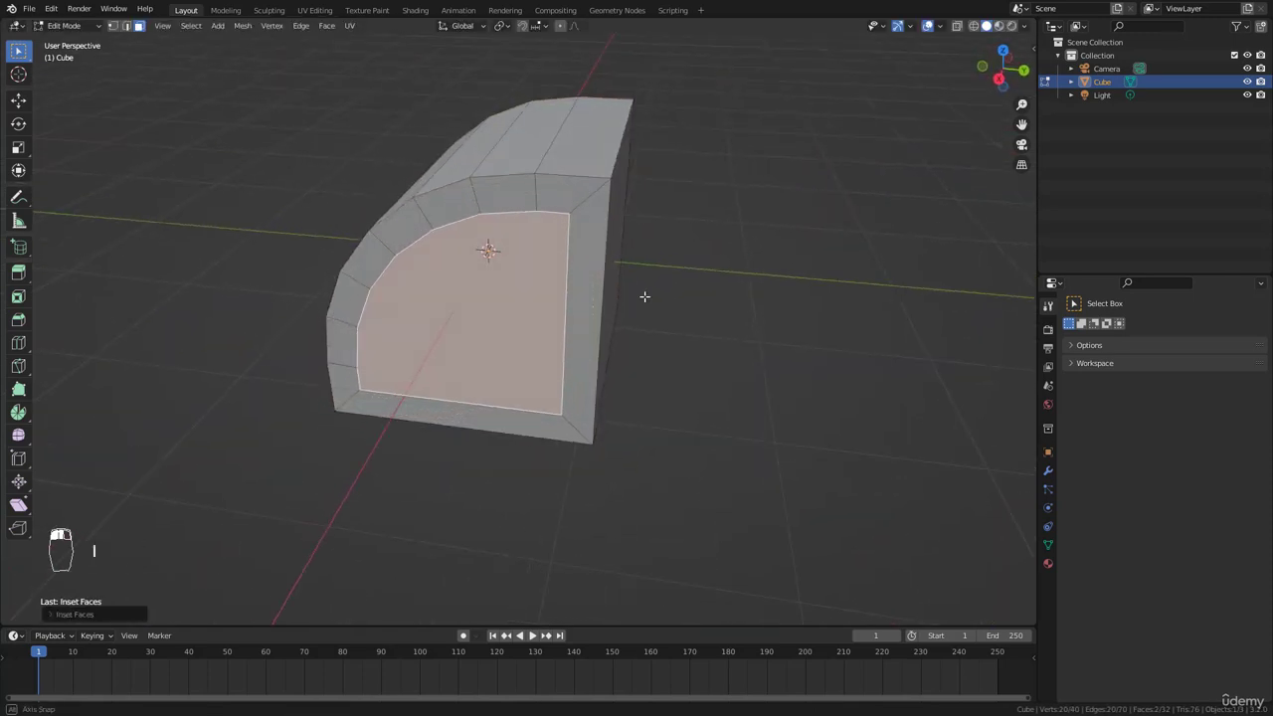
Step: Bridge the edge loops of the two inset faces to cut an opening through the shape, and return to Object Mode
{"action": "middle_click_drag", "start_coordinate": [642, 296], "coordinate": [385, 107]}
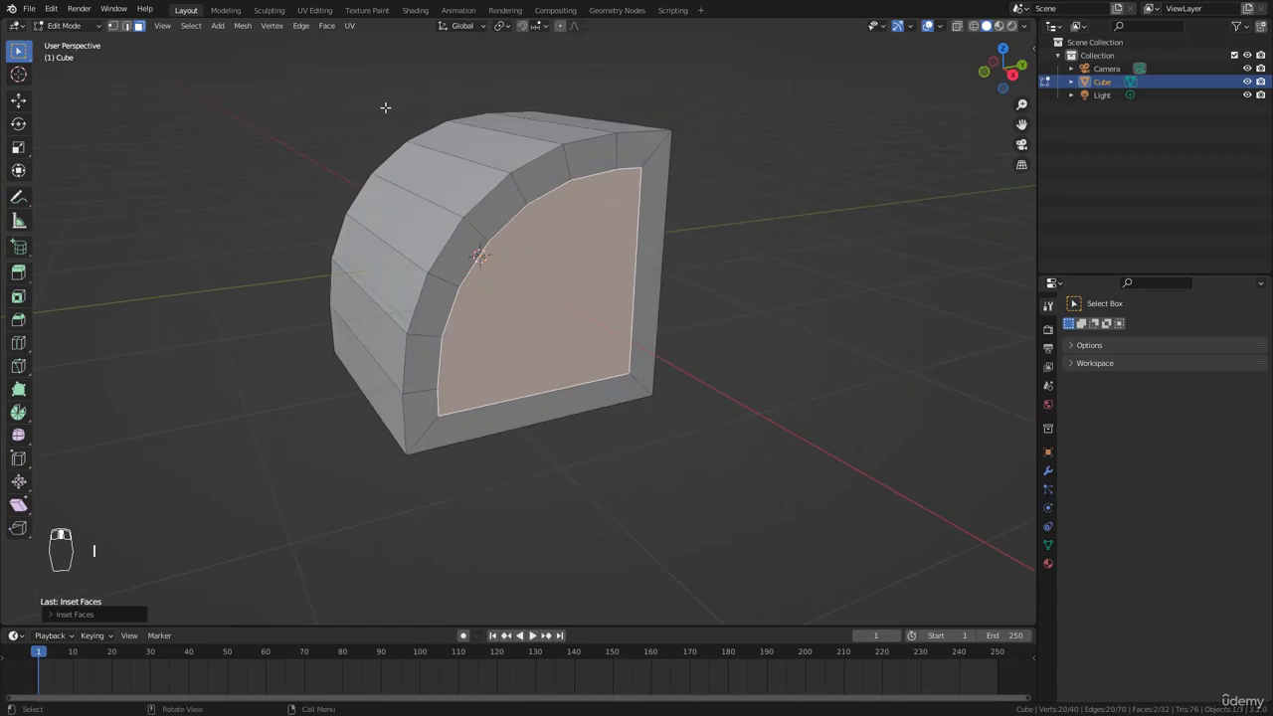
{"action": "left_click", "coordinate": [301, 27]}
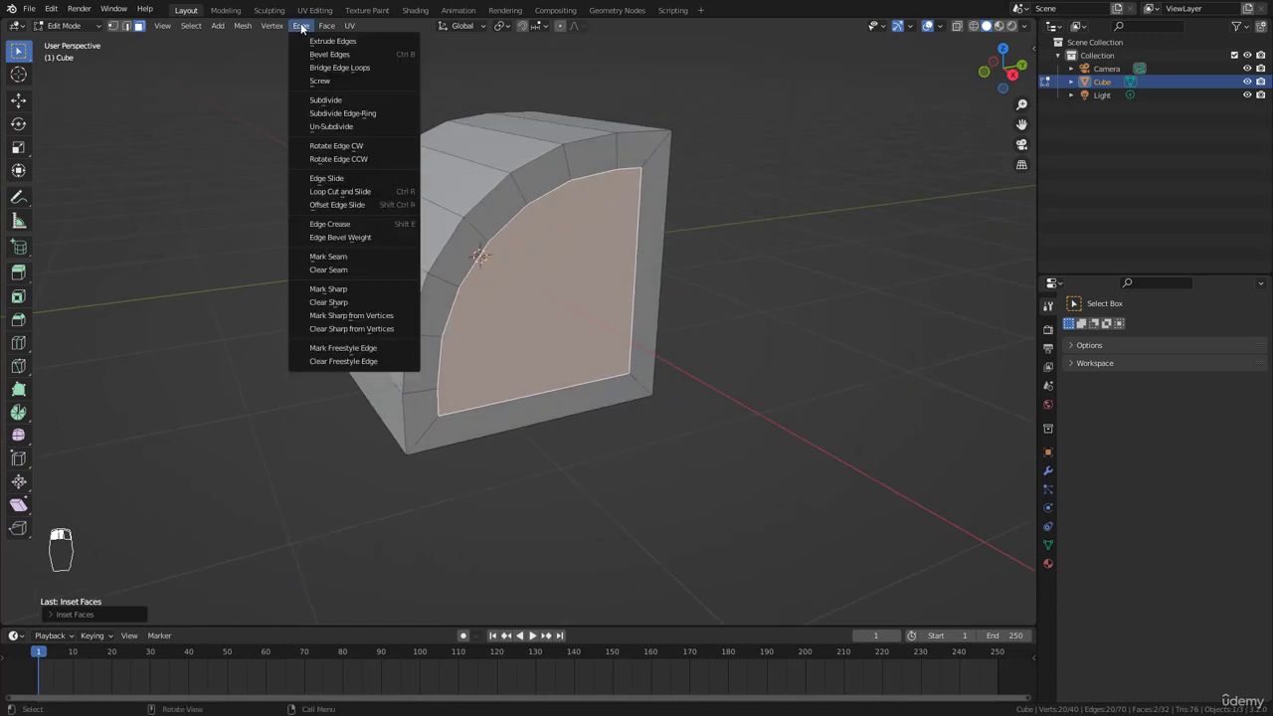
{"action": "left_click", "coordinate": [346, 69]}
{"action": "middle_click_drag", "start_coordinate": [687, 278], "coordinate": [564, 295]}
{"action": "key", "text": "Tab"}
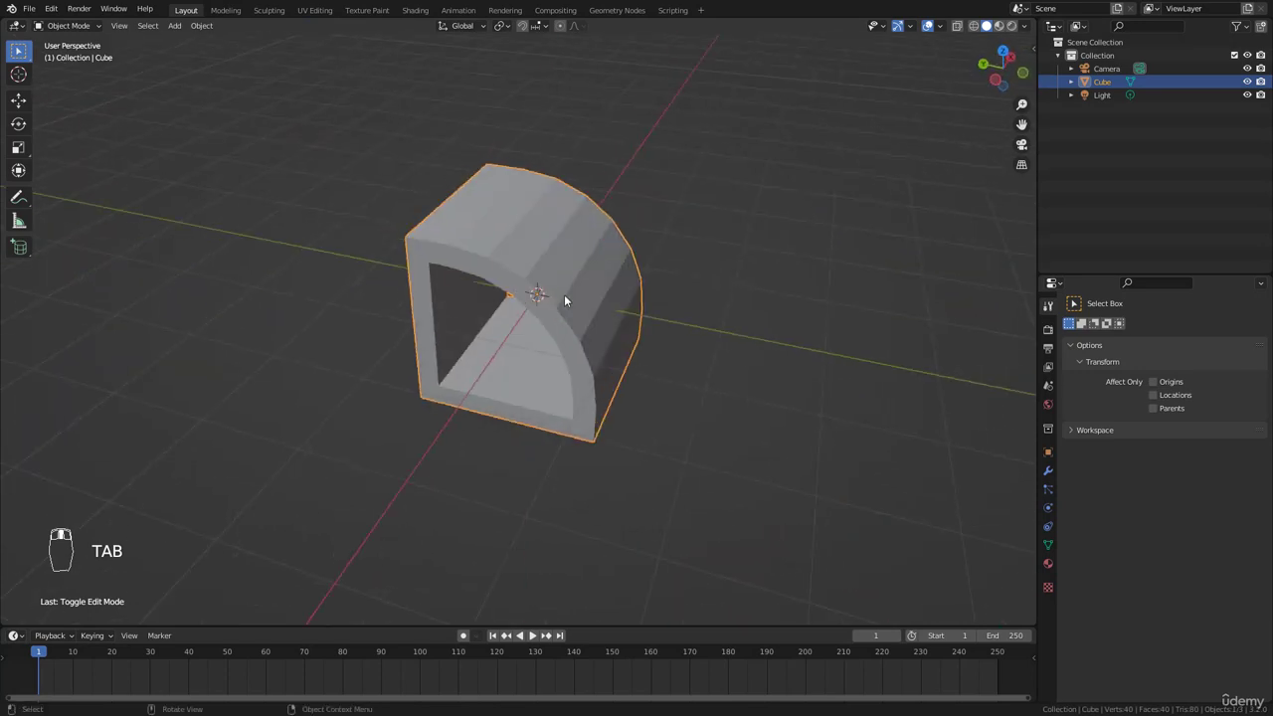
Step: Delete the hollowed-out object and add a new cube mesh in its place
{"action": "key", "text": "x"}
{"action": "left_click", "coordinate": [564, 295]}
{"action": "key", "text": "shift+a"}
{"action": "mouse_move", "coordinate": [591, 276]}
{"action": "left_click", "coordinate": [646, 288]}
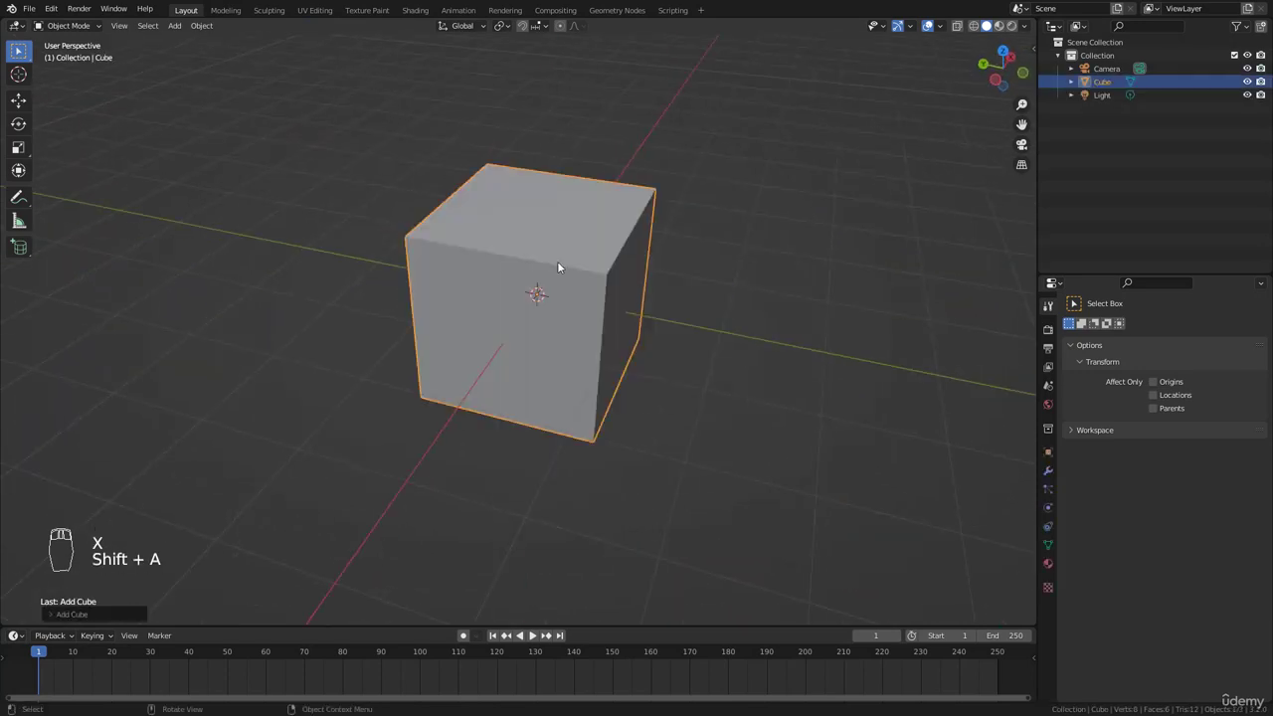
Step: Switch the cube through Sculpt Mode, Vertex Paint and Weight Paint to compare their tool options, ending back in Object Mode
{"action": "left_click", "coordinate": [61, 27]}
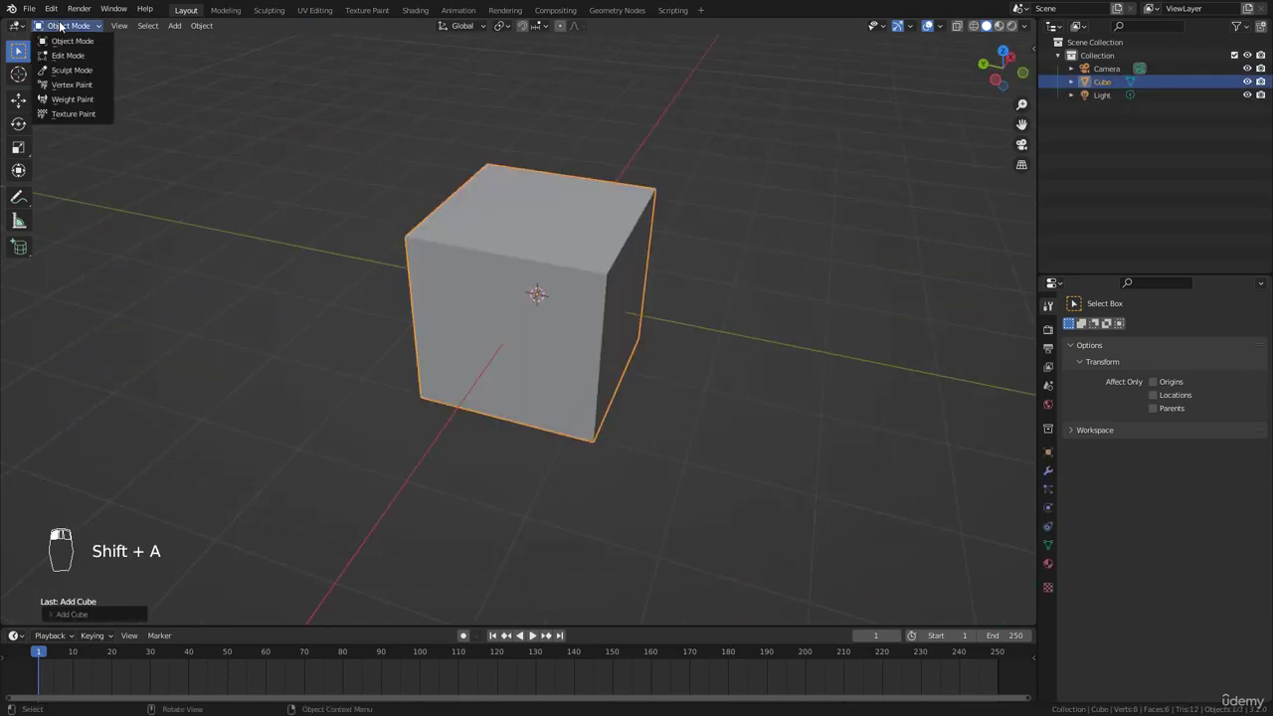
{"action": "left_click", "coordinate": [65, 76]}
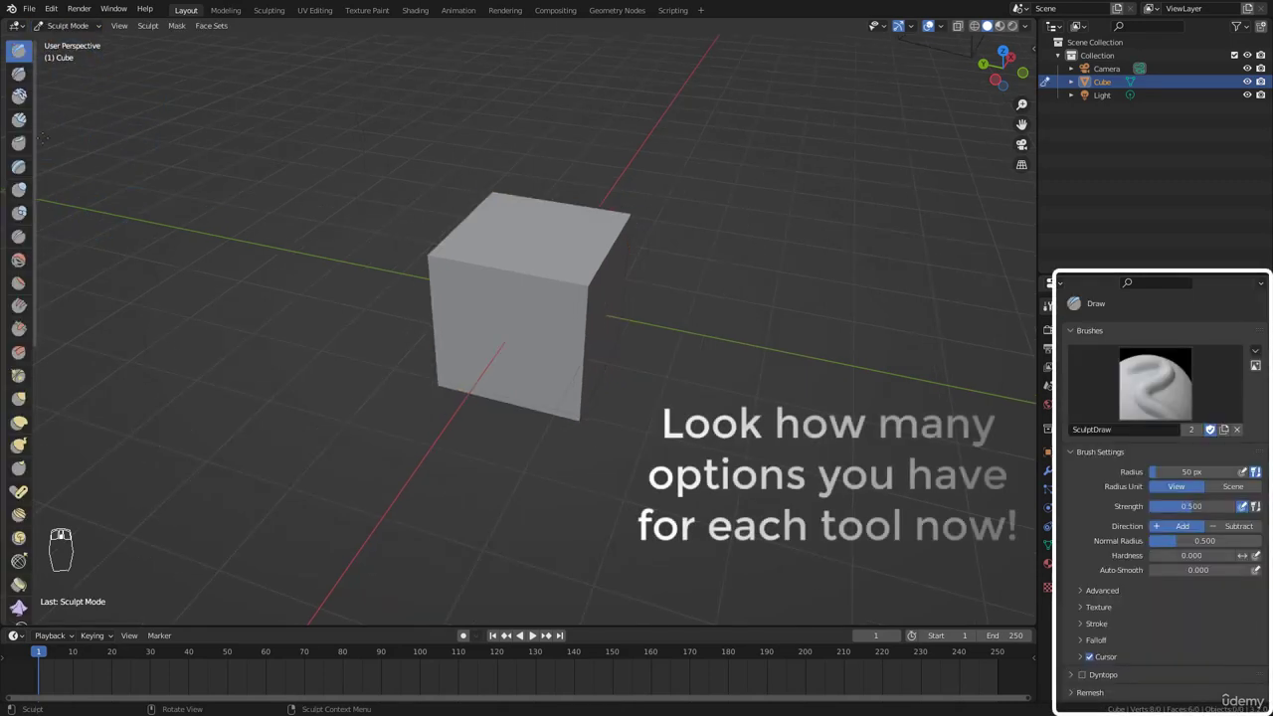
{"action": "left_click", "coordinate": [66, 25]}
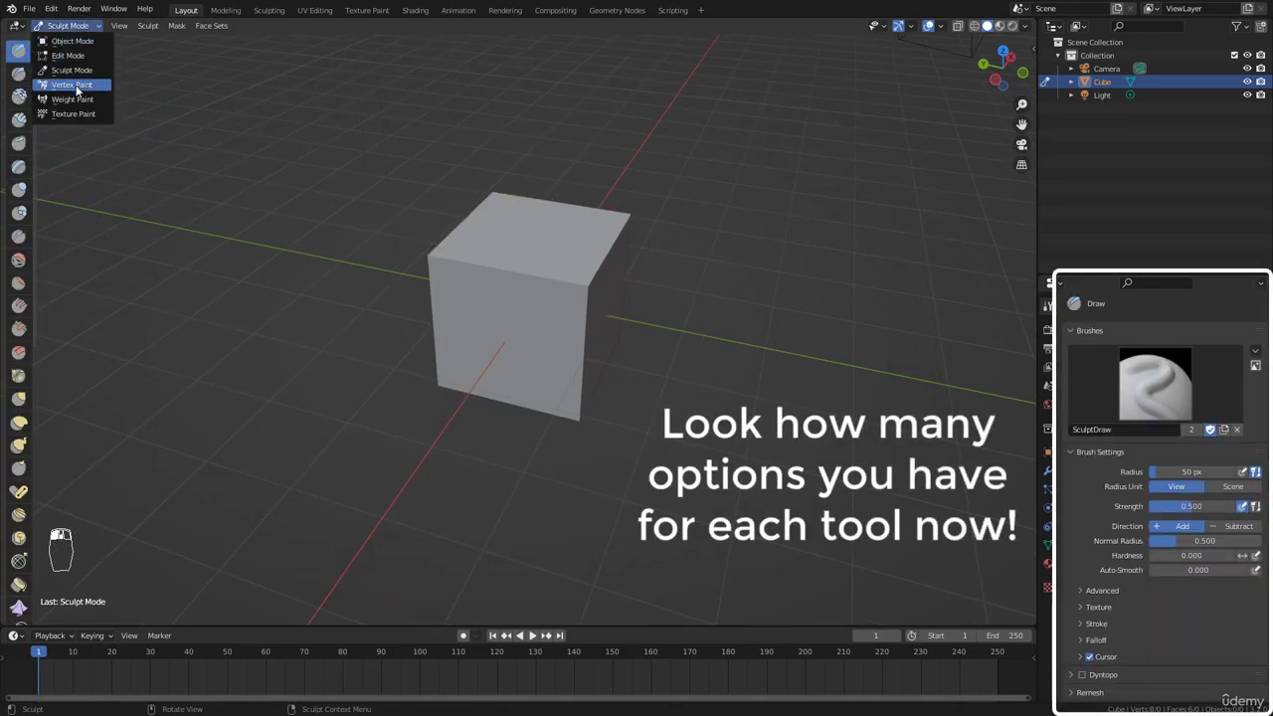
{"action": "left_click", "coordinate": [76, 85]}
{"action": "left_click", "coordinate": [95, 27]}
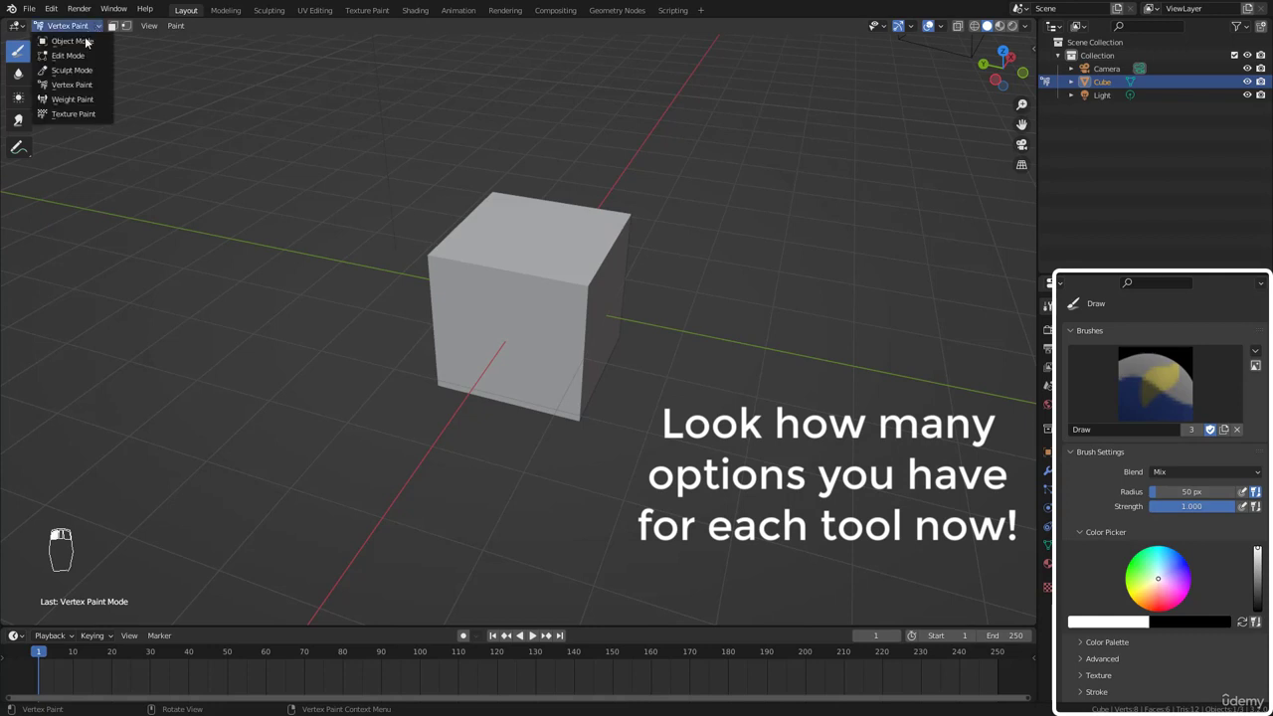
{"action": "left_click", "coordinate": [80, 98]}
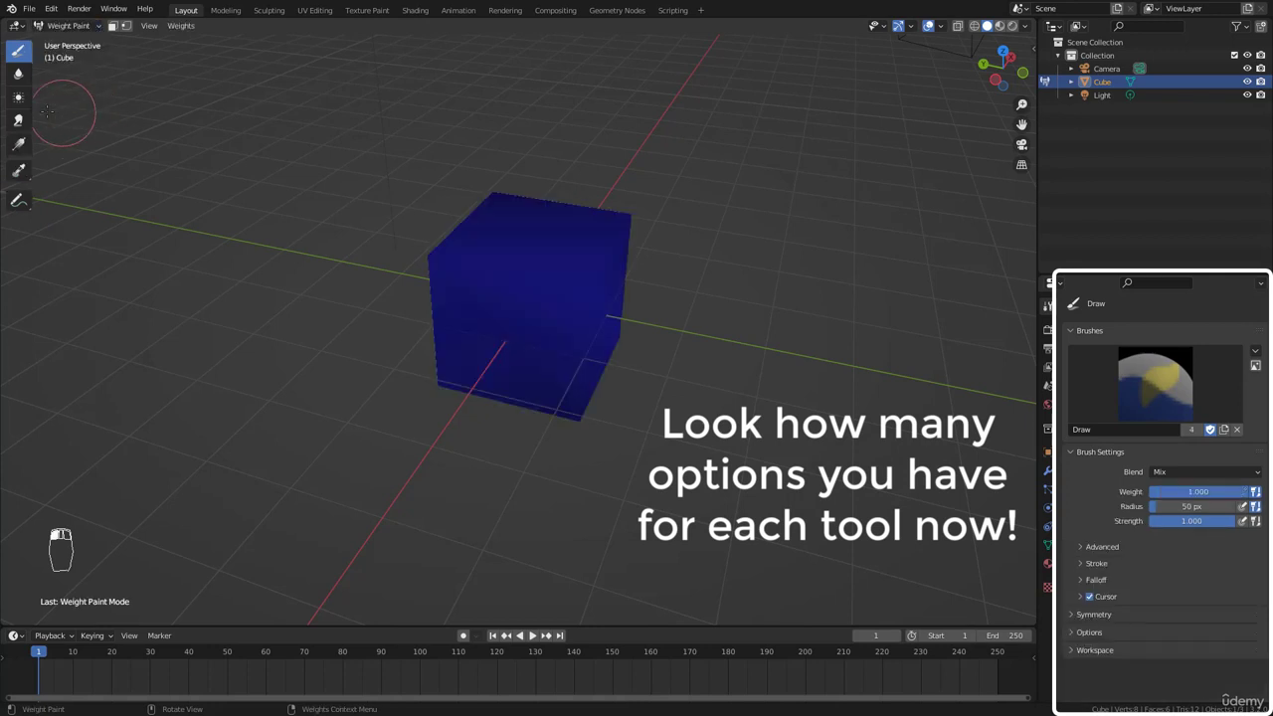
{"action": "left_click", "coordinate": [66, 25]}
{"action": "left_click", "coordinate": [62, 38]}
{"action": "middle_click_drag", "start_coordinate": [532, 235], "coordinate": [565, 236]}
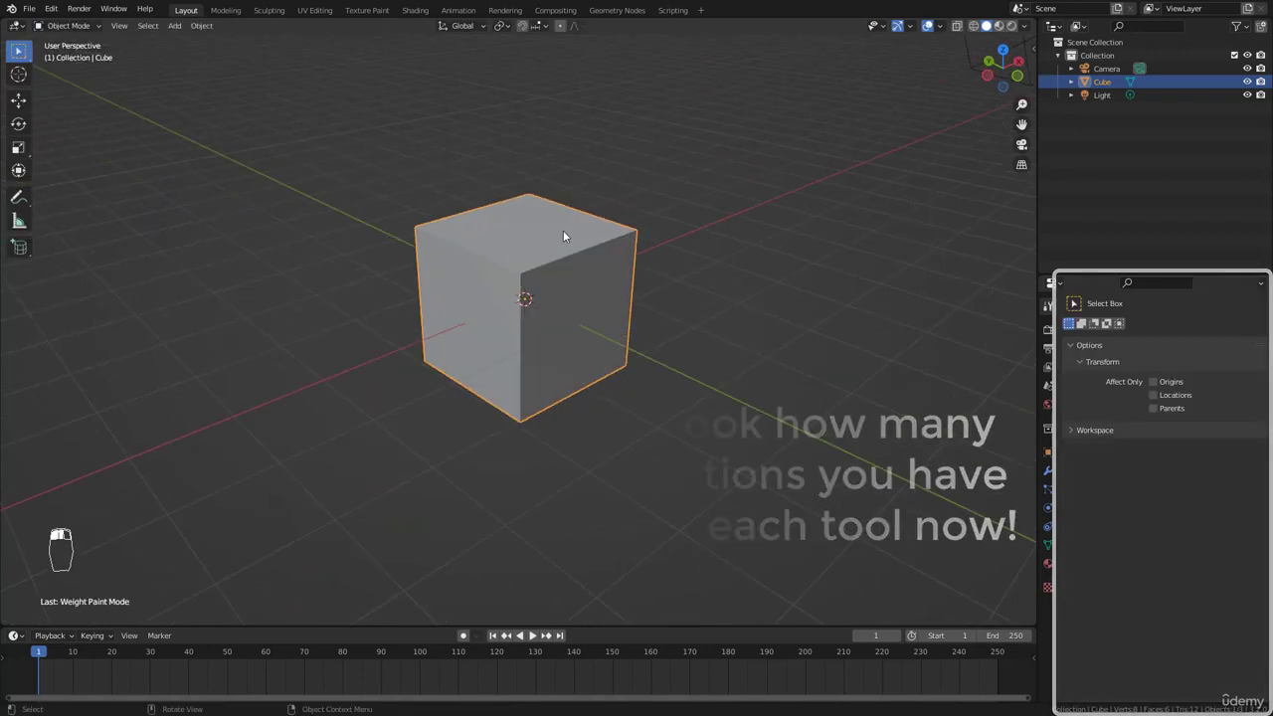